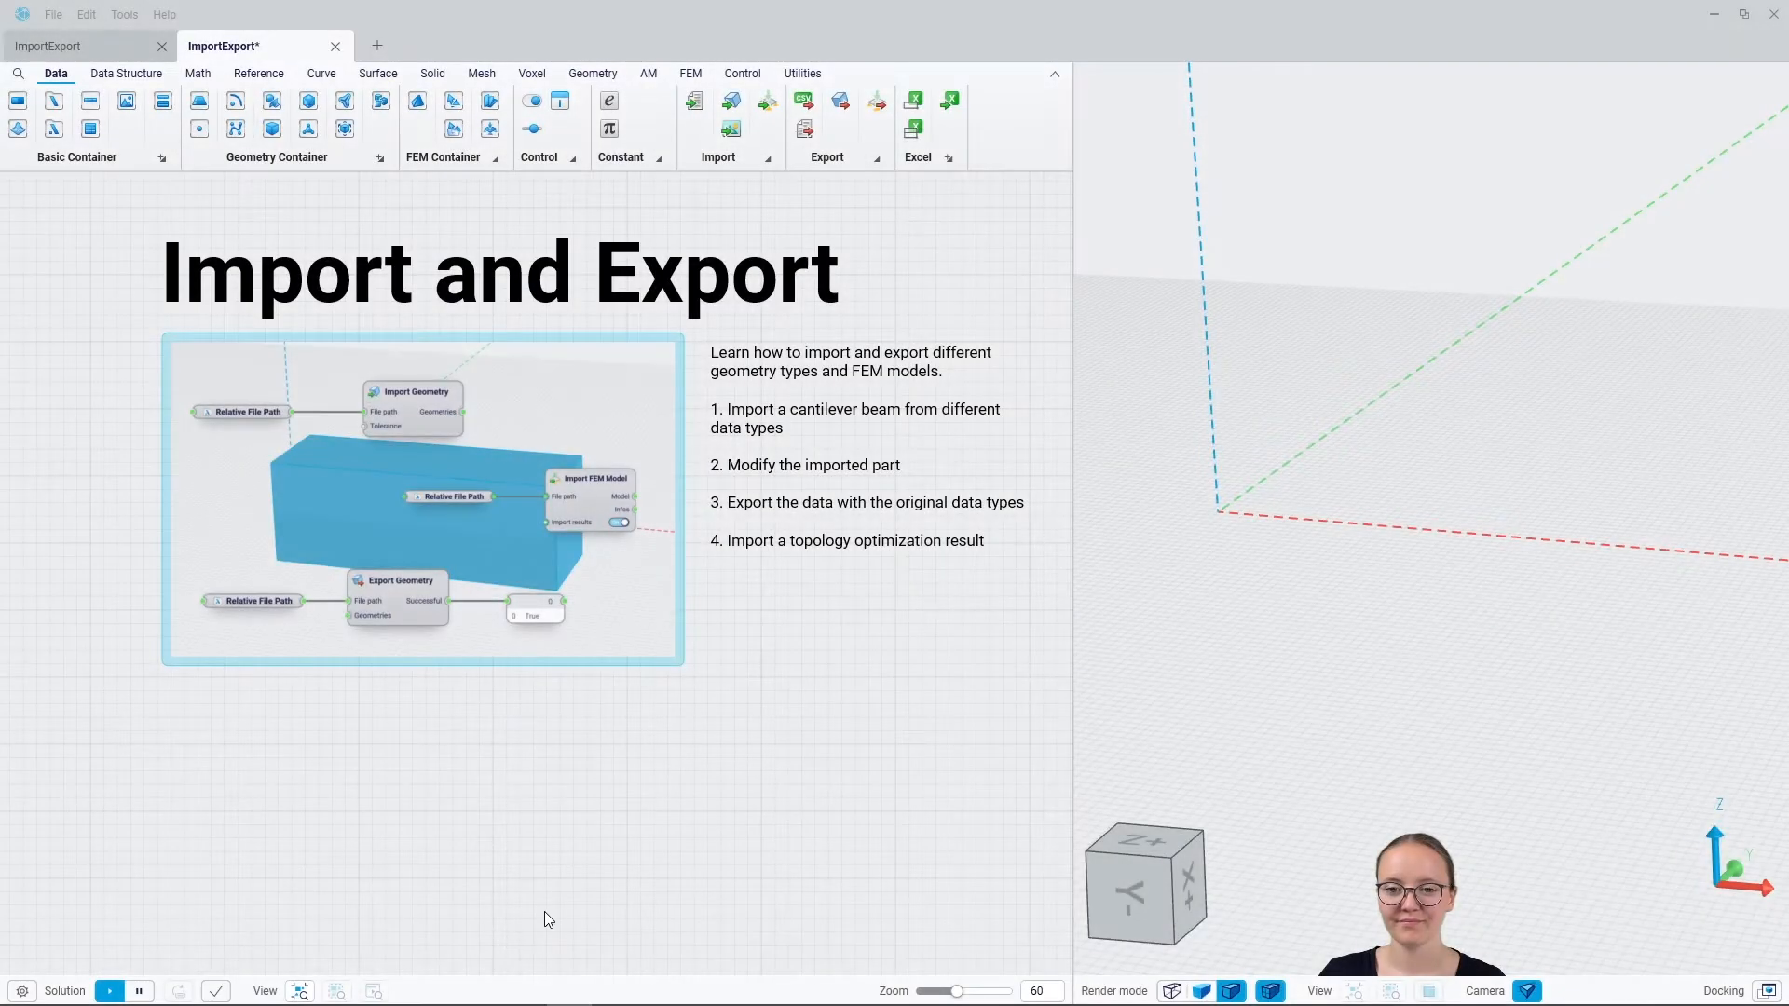
Step: Connect the .stl panel in the Geometry section's Input group to the File Ending container under Import the Part
middle_drag(545, 910, 473, 527)
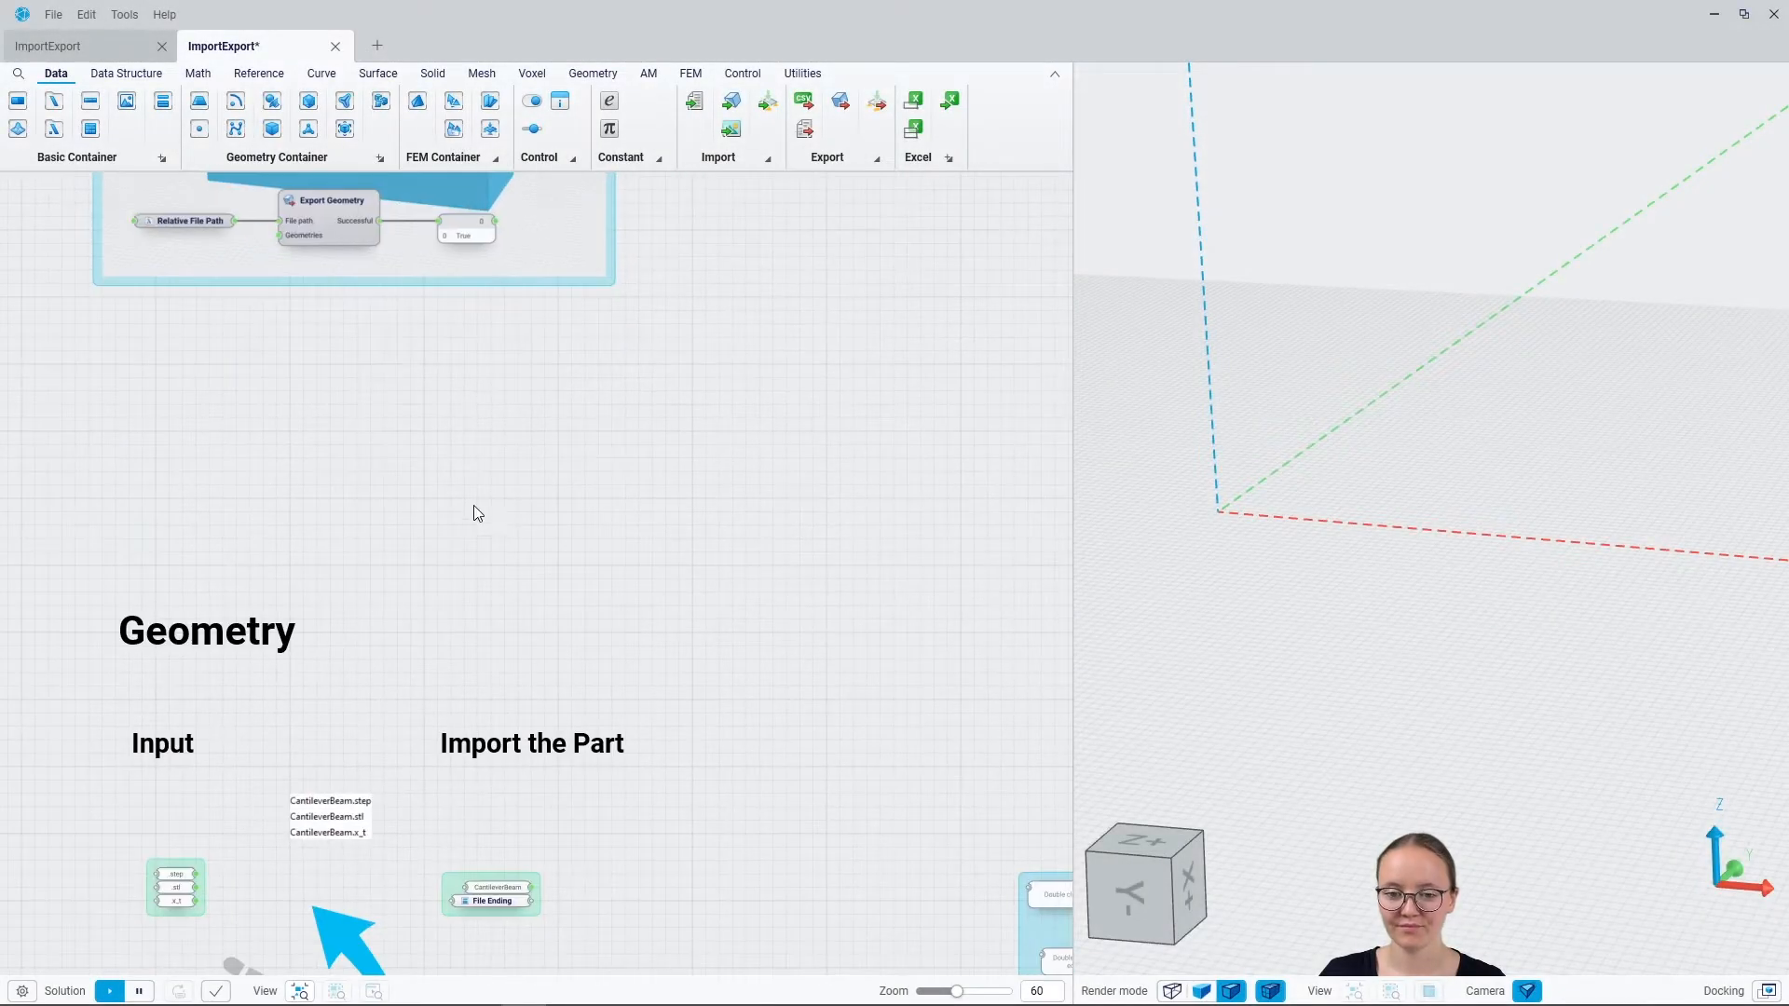
middle_drag(417, 838, 503, 565)
scroll(281, 639, up, 3)
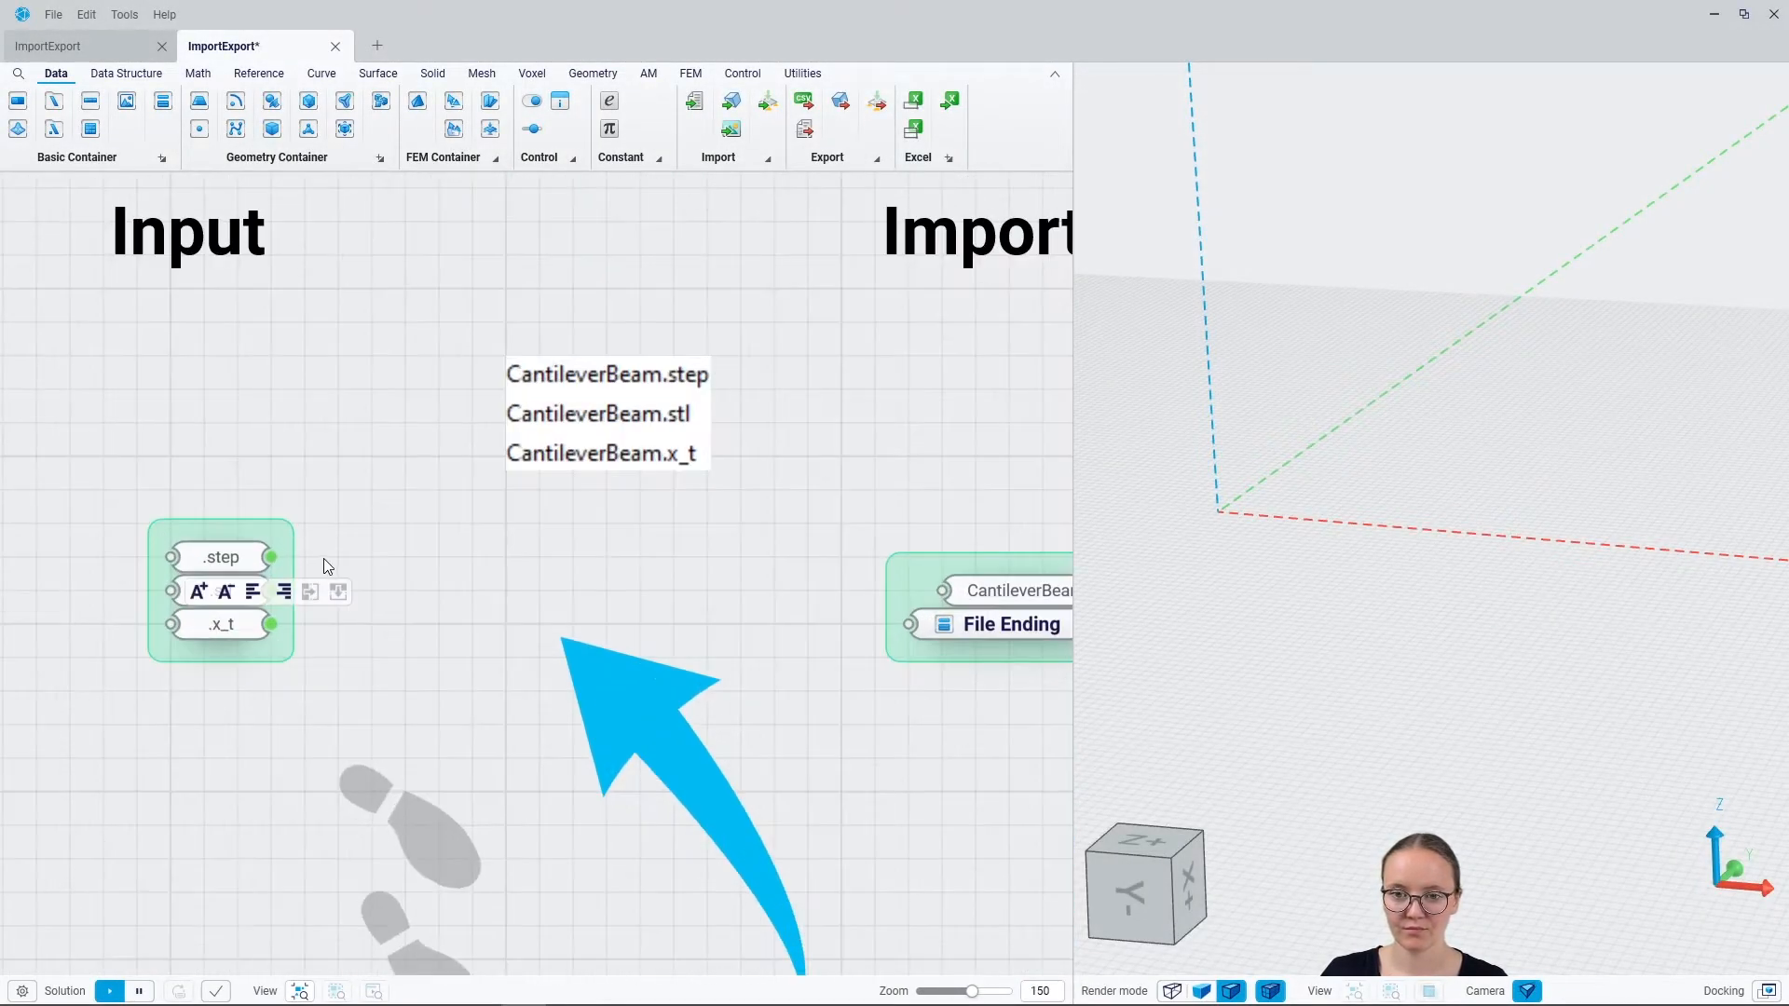
scroll(322, 557, up, 3)
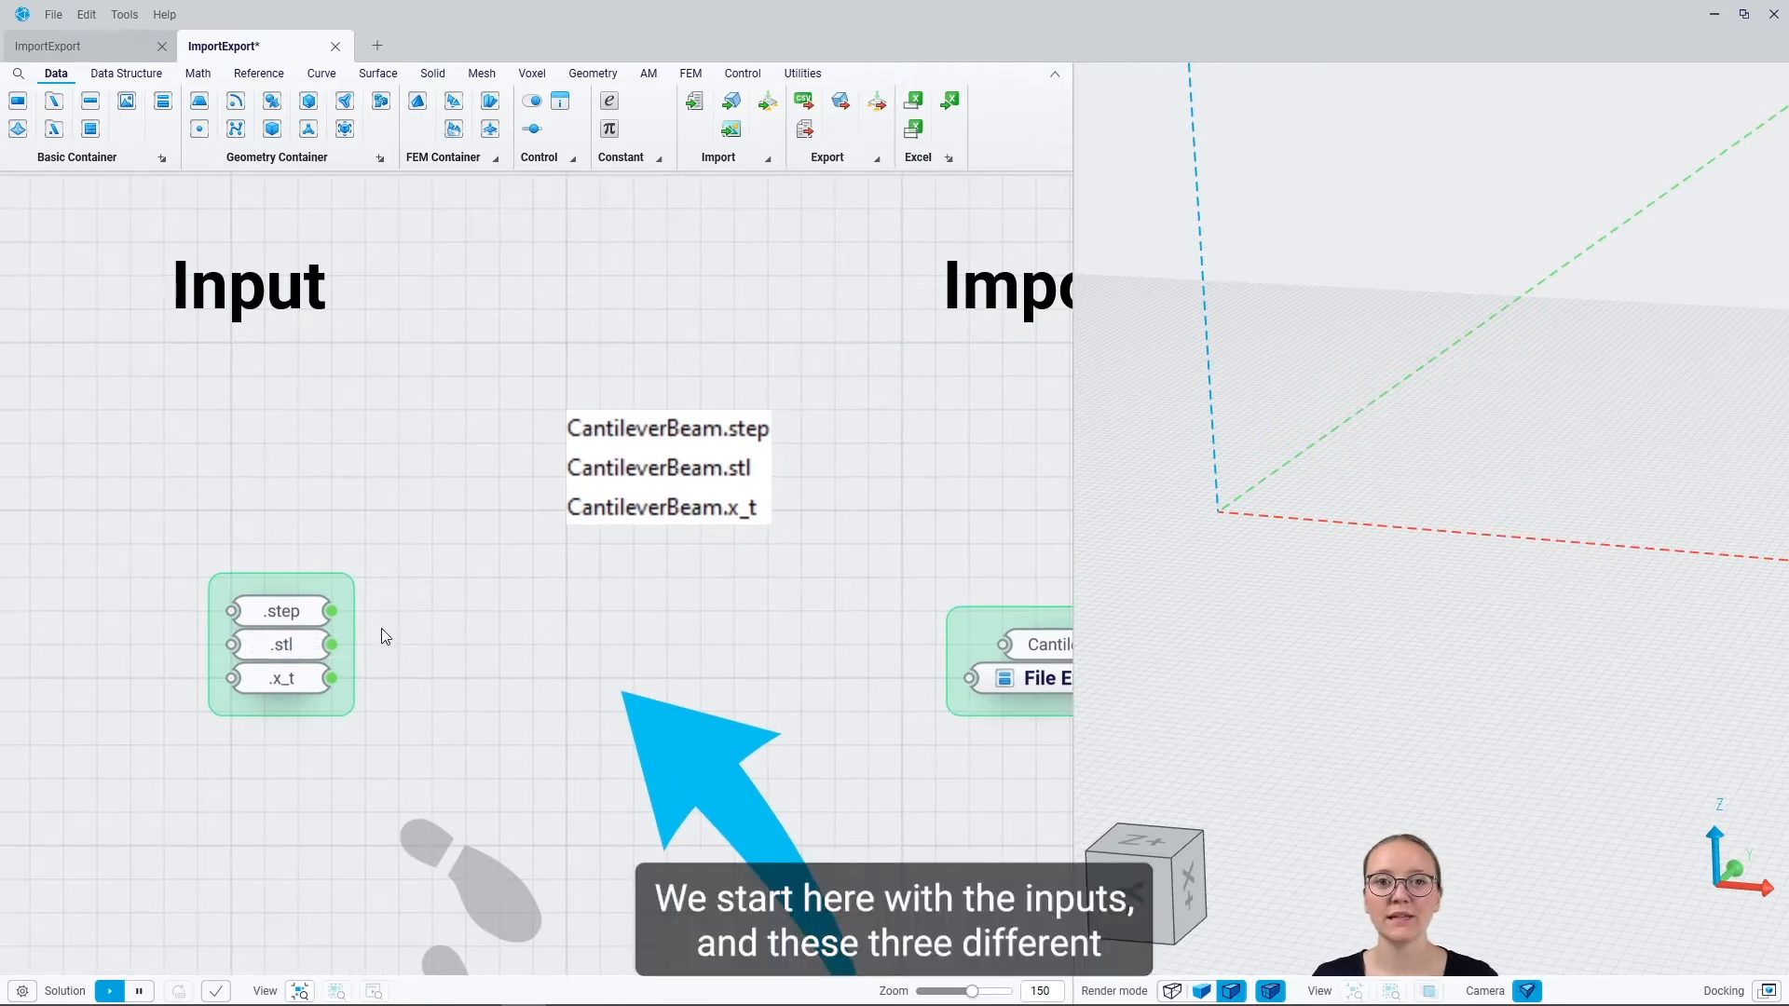
scroll(263, 667, up, 2)
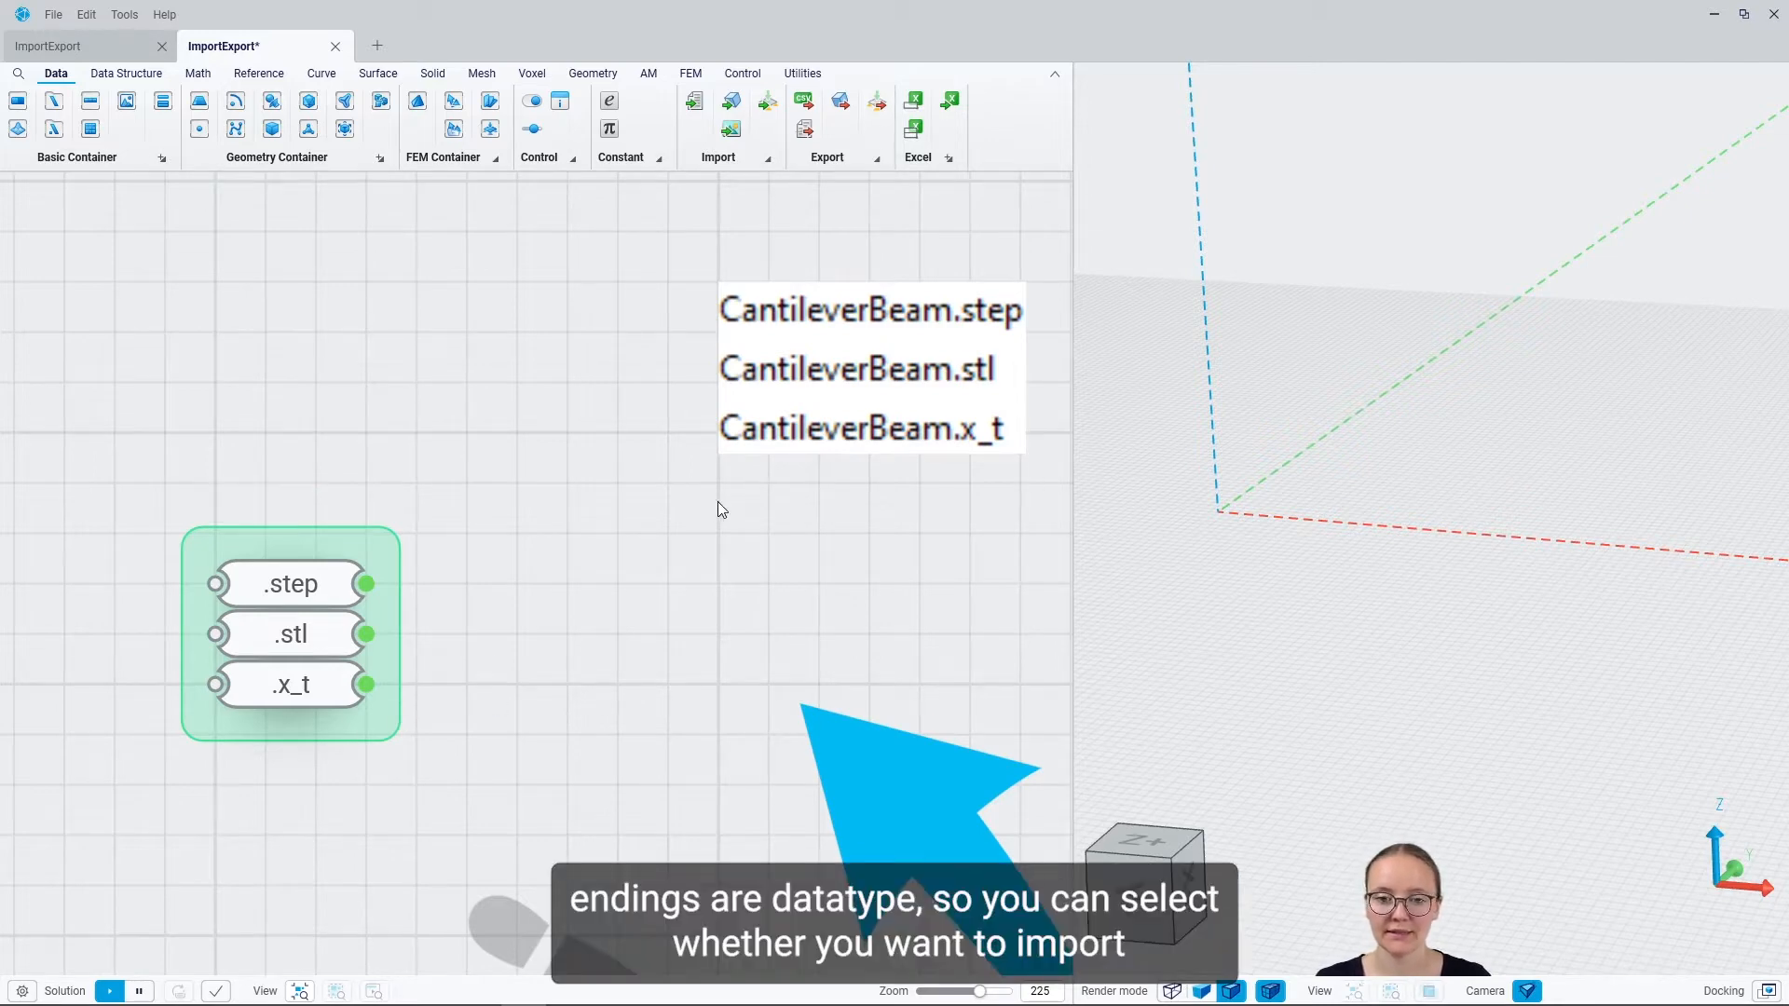
mouse_move(258, 578)
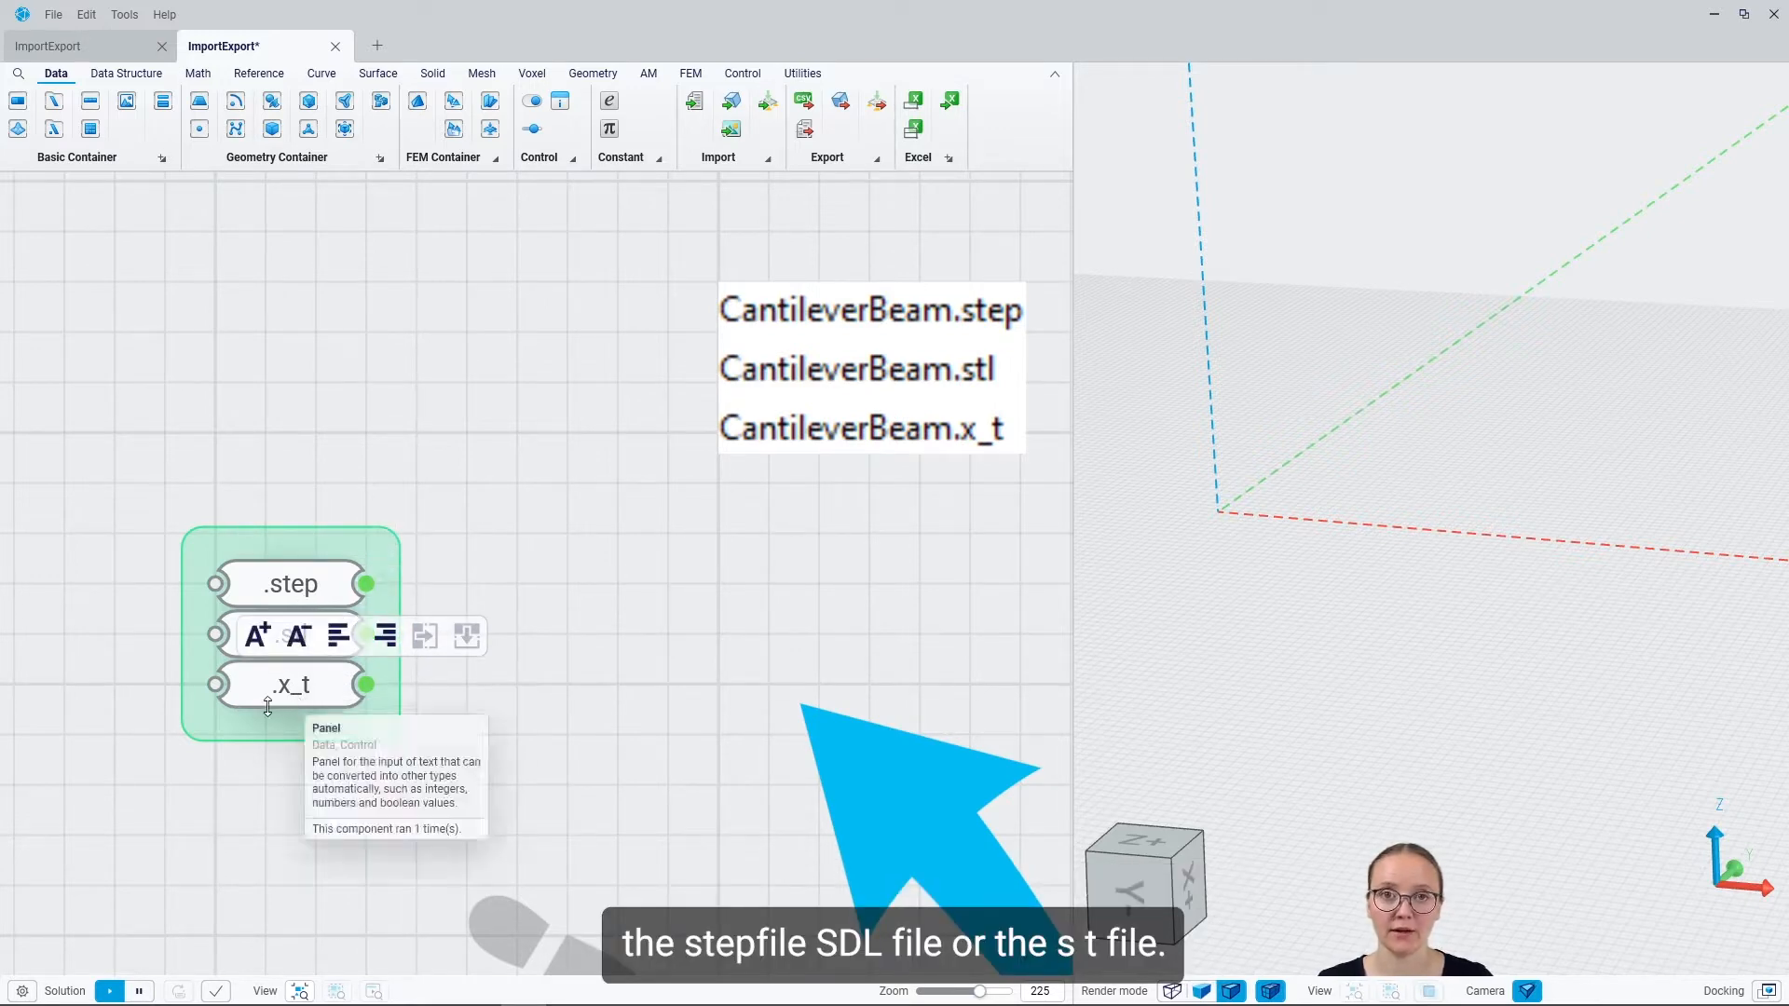
mouse_move(372, 720)
middle_drag(592, 675, 355, 561)
scroll(261, 534, down, 2)
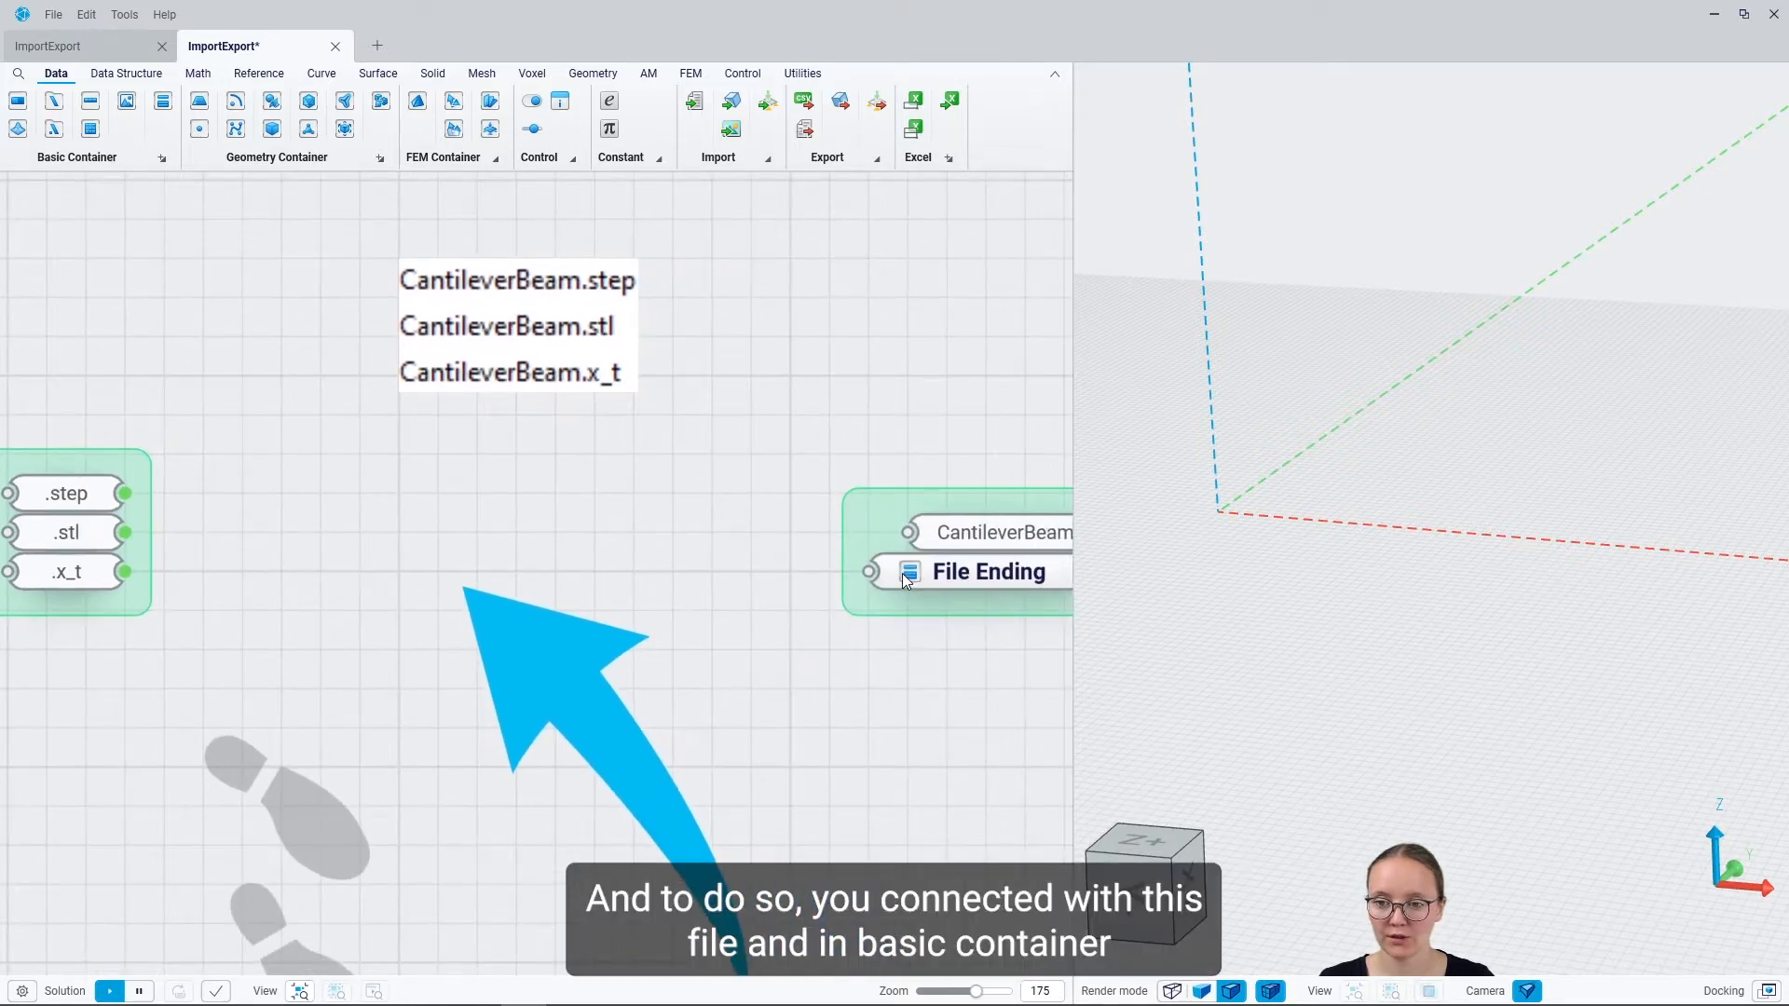
scroll(902, 573, down, 1)
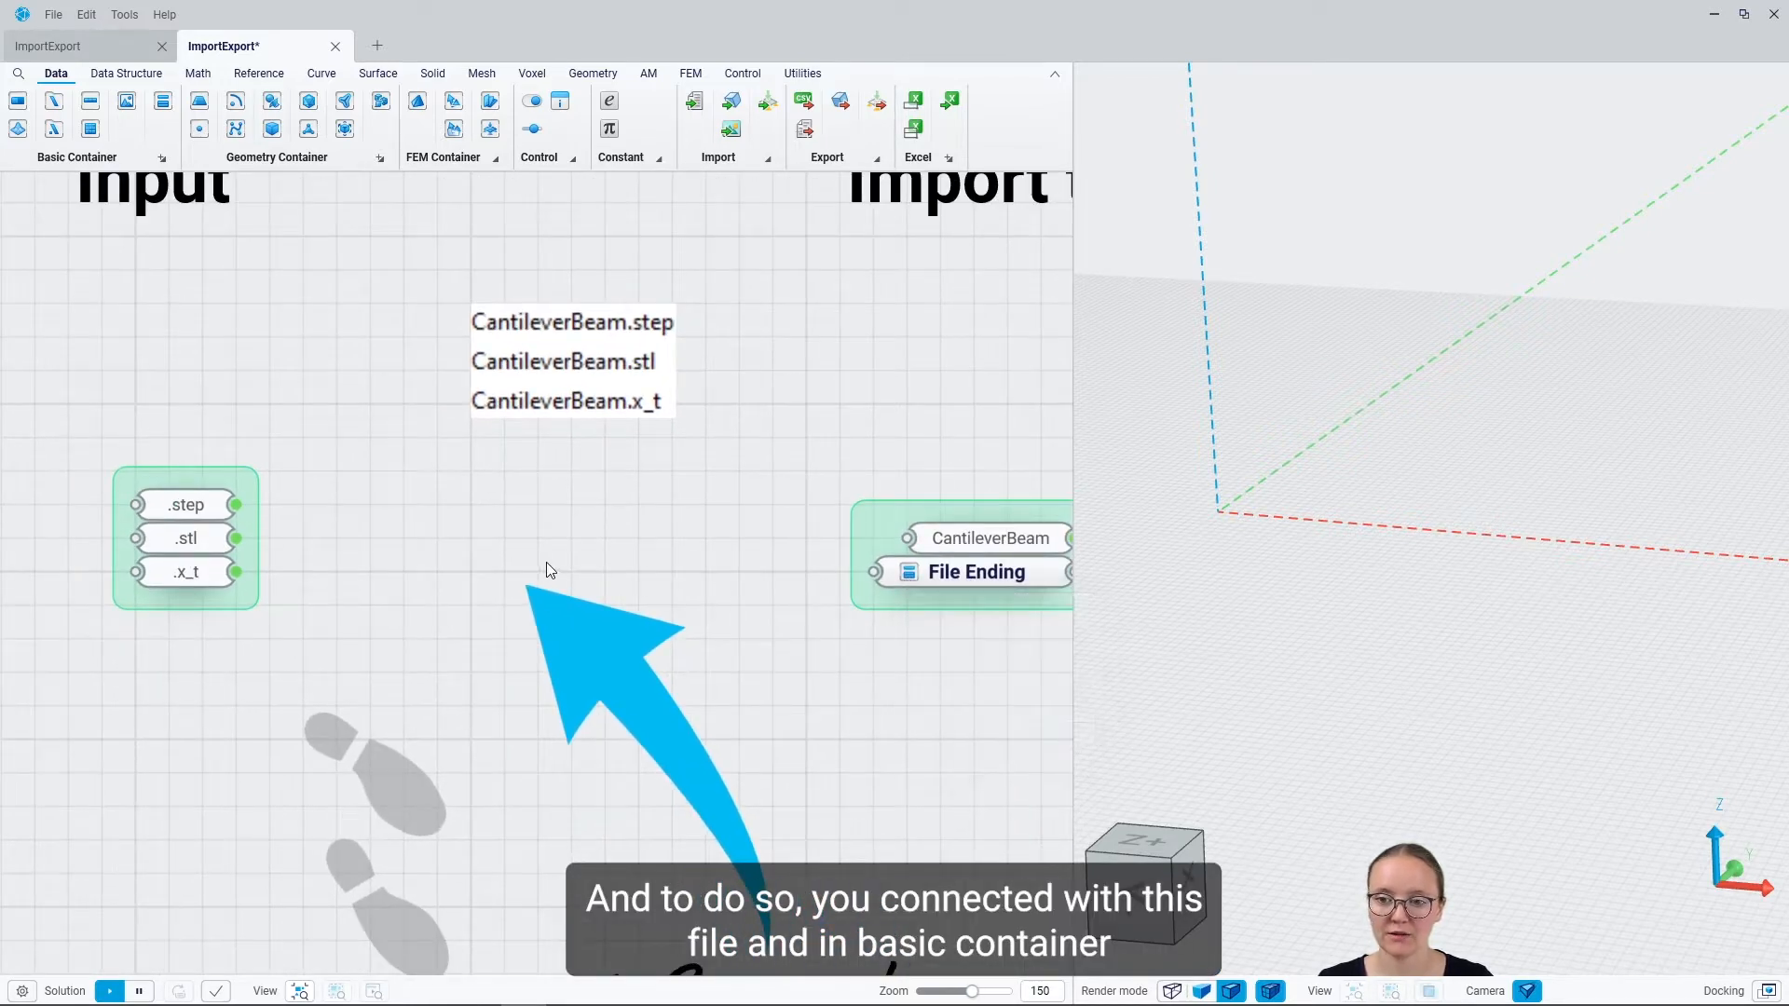
drag(236, 539, 861, 568)
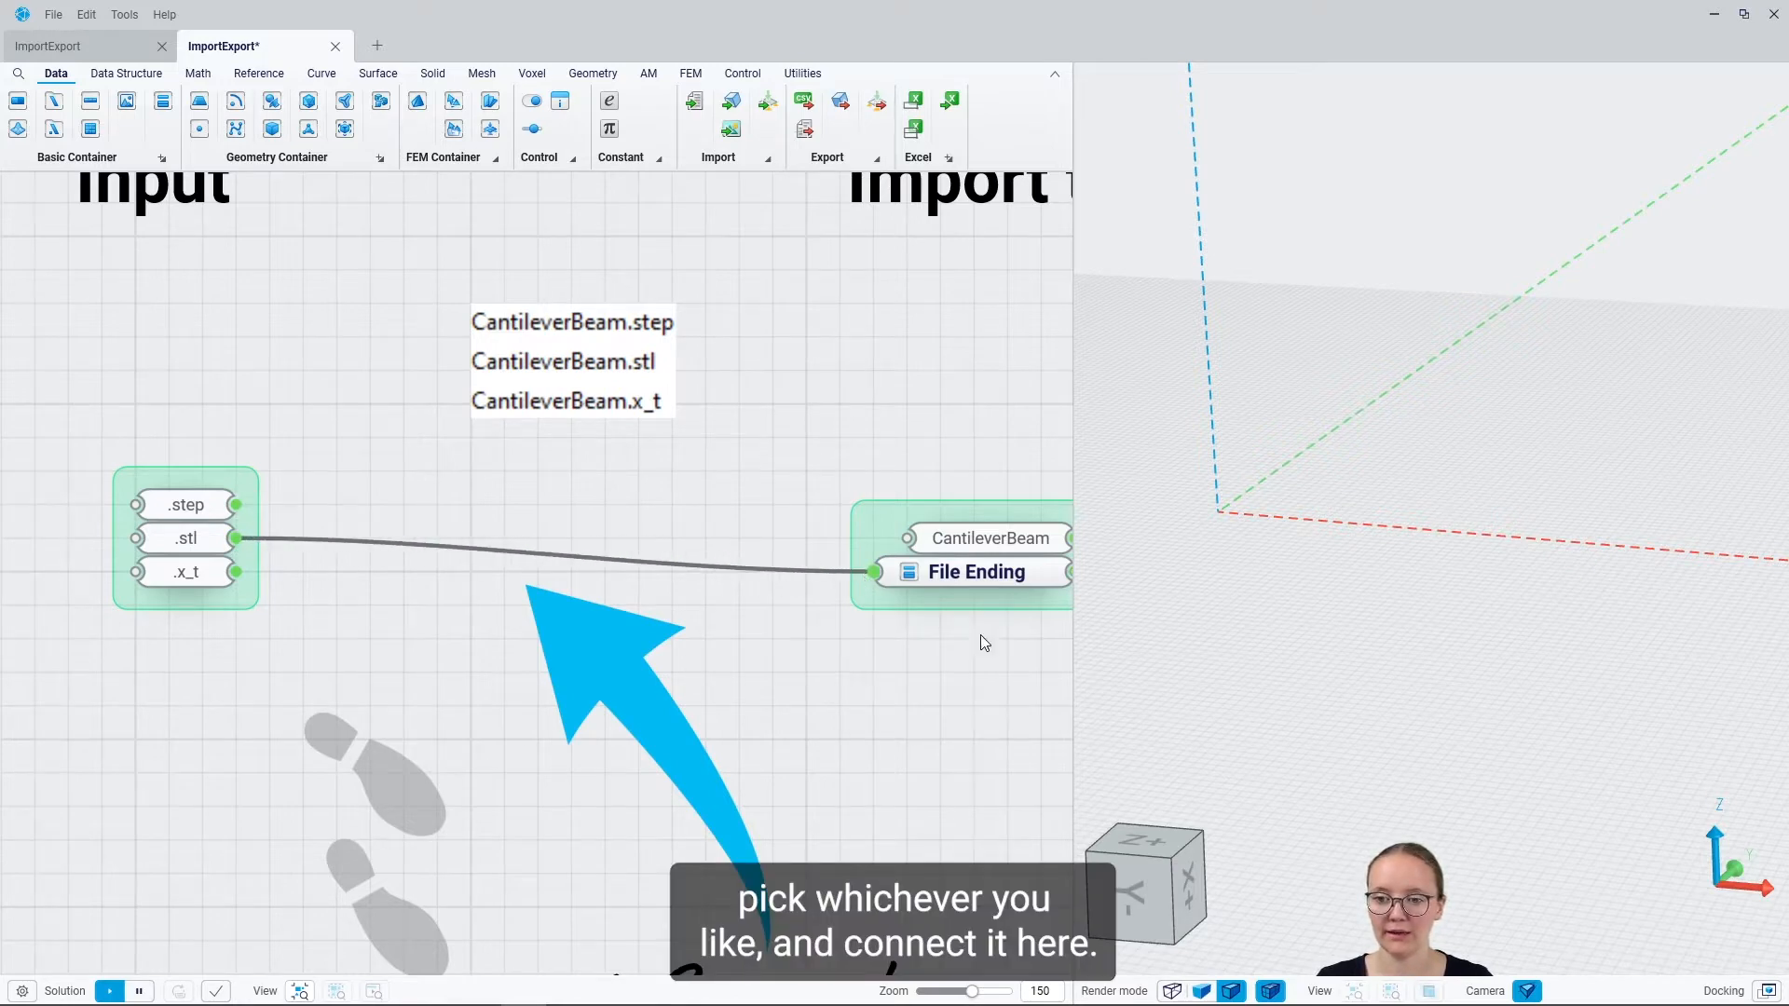
Step: Switch to the file explorer to examine the CantileverBeam files in the course material folder, then return to the workflow
middle_drag(980, 634, 930, 600)
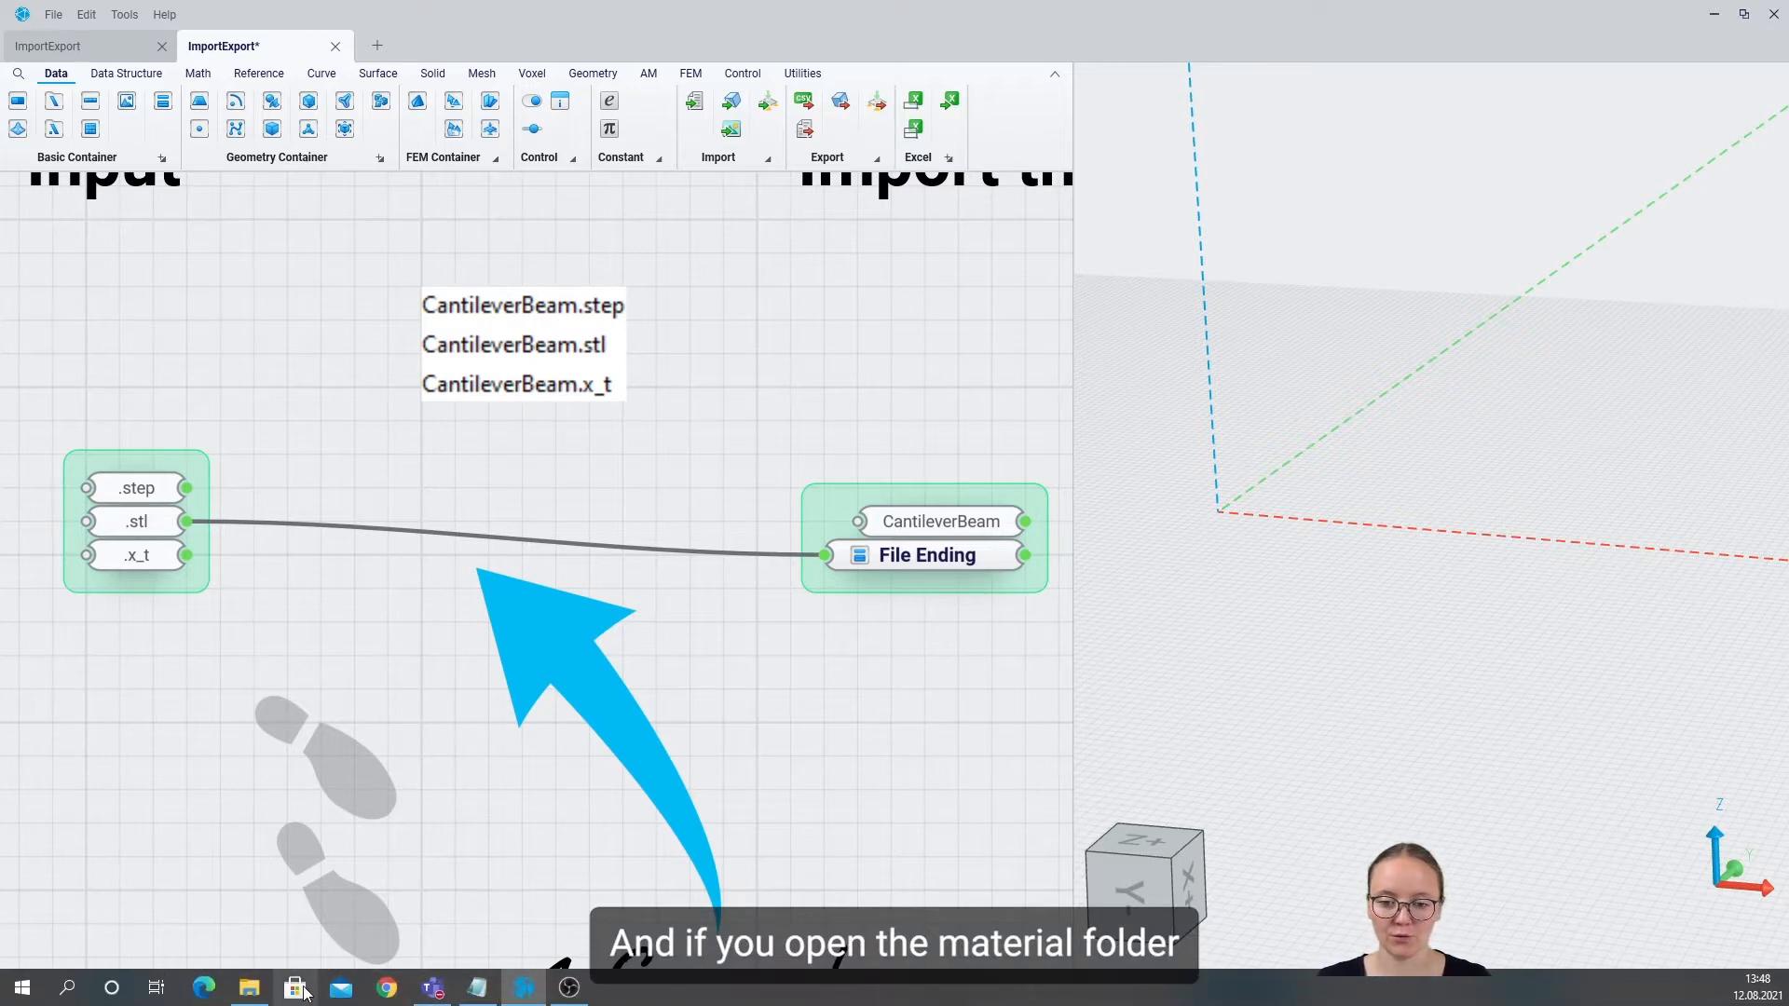
click(250, 993)
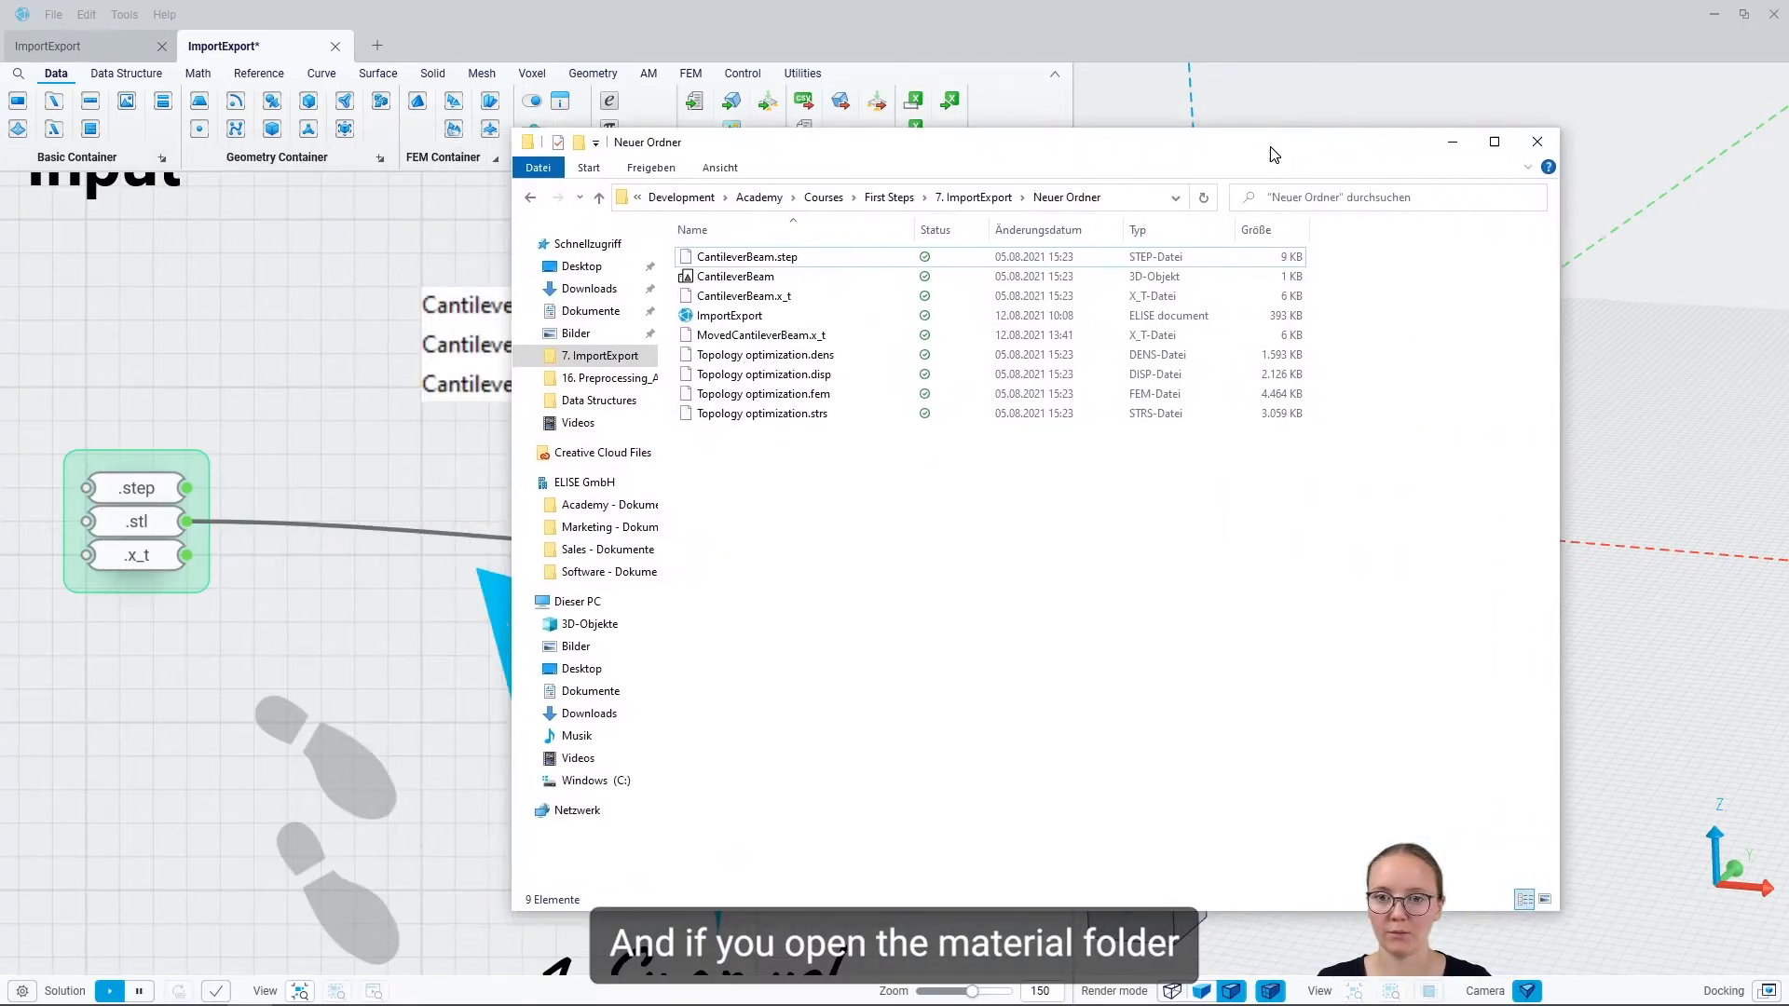
drag(1241, 150, 1378, 157)
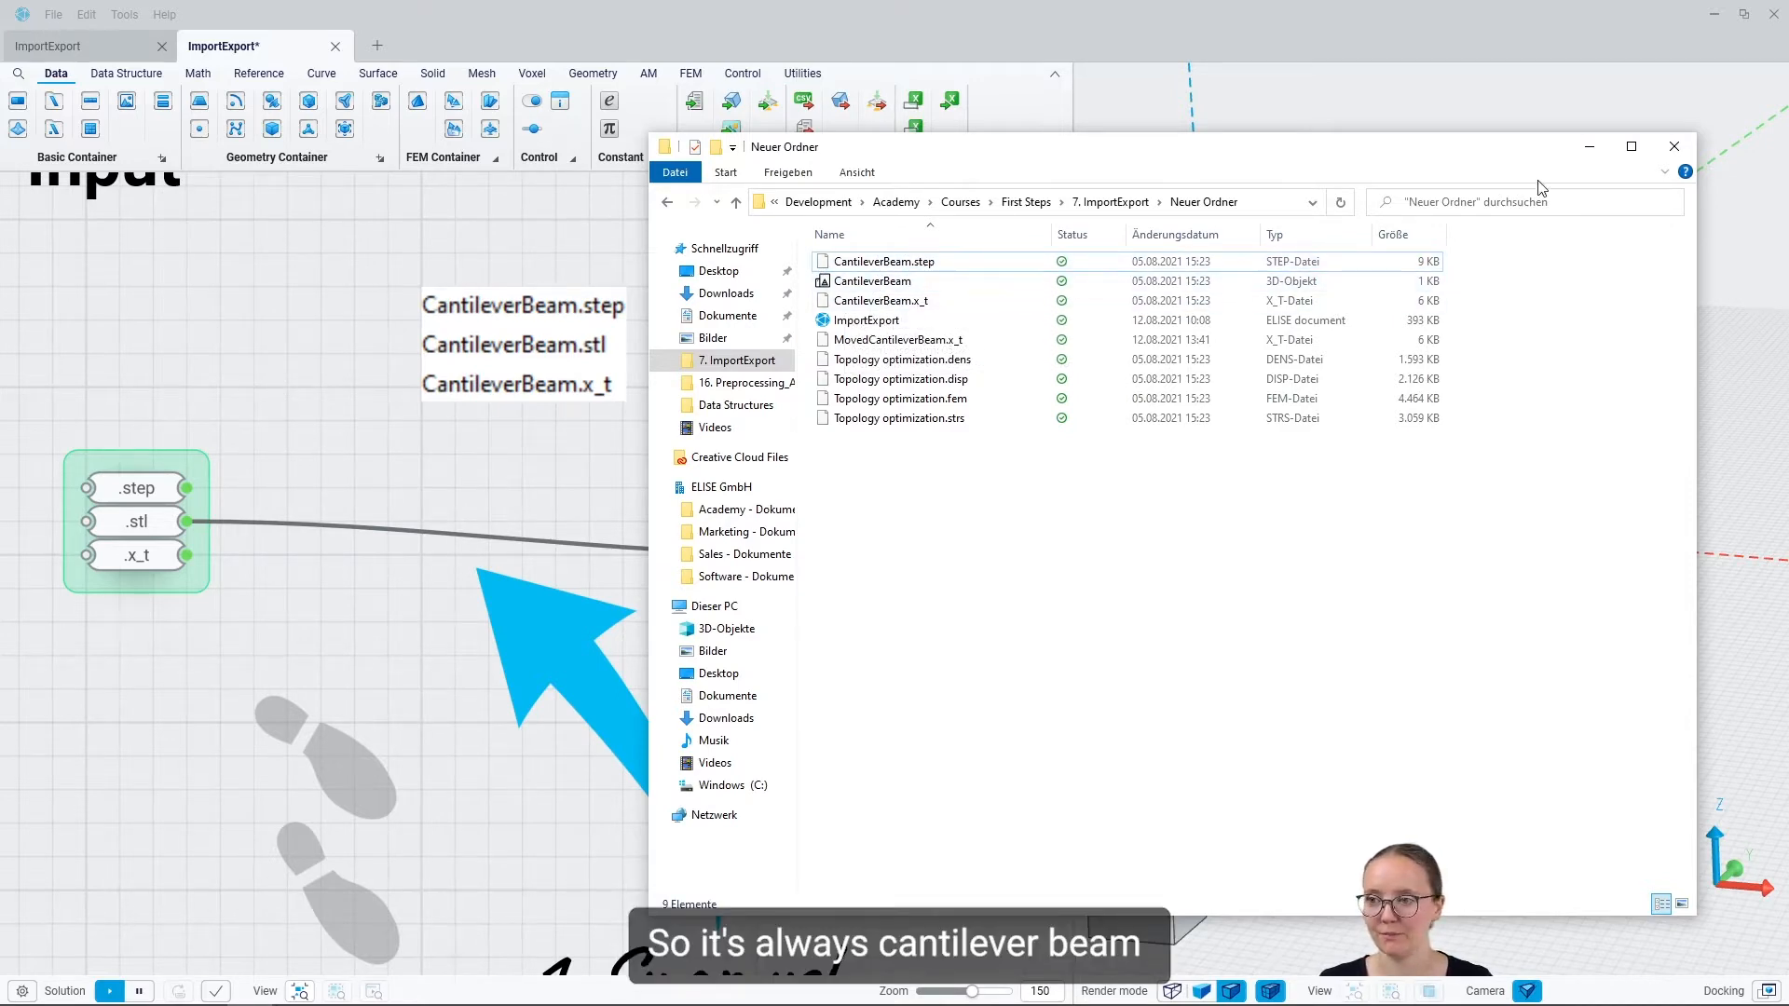
click(1589, 147)
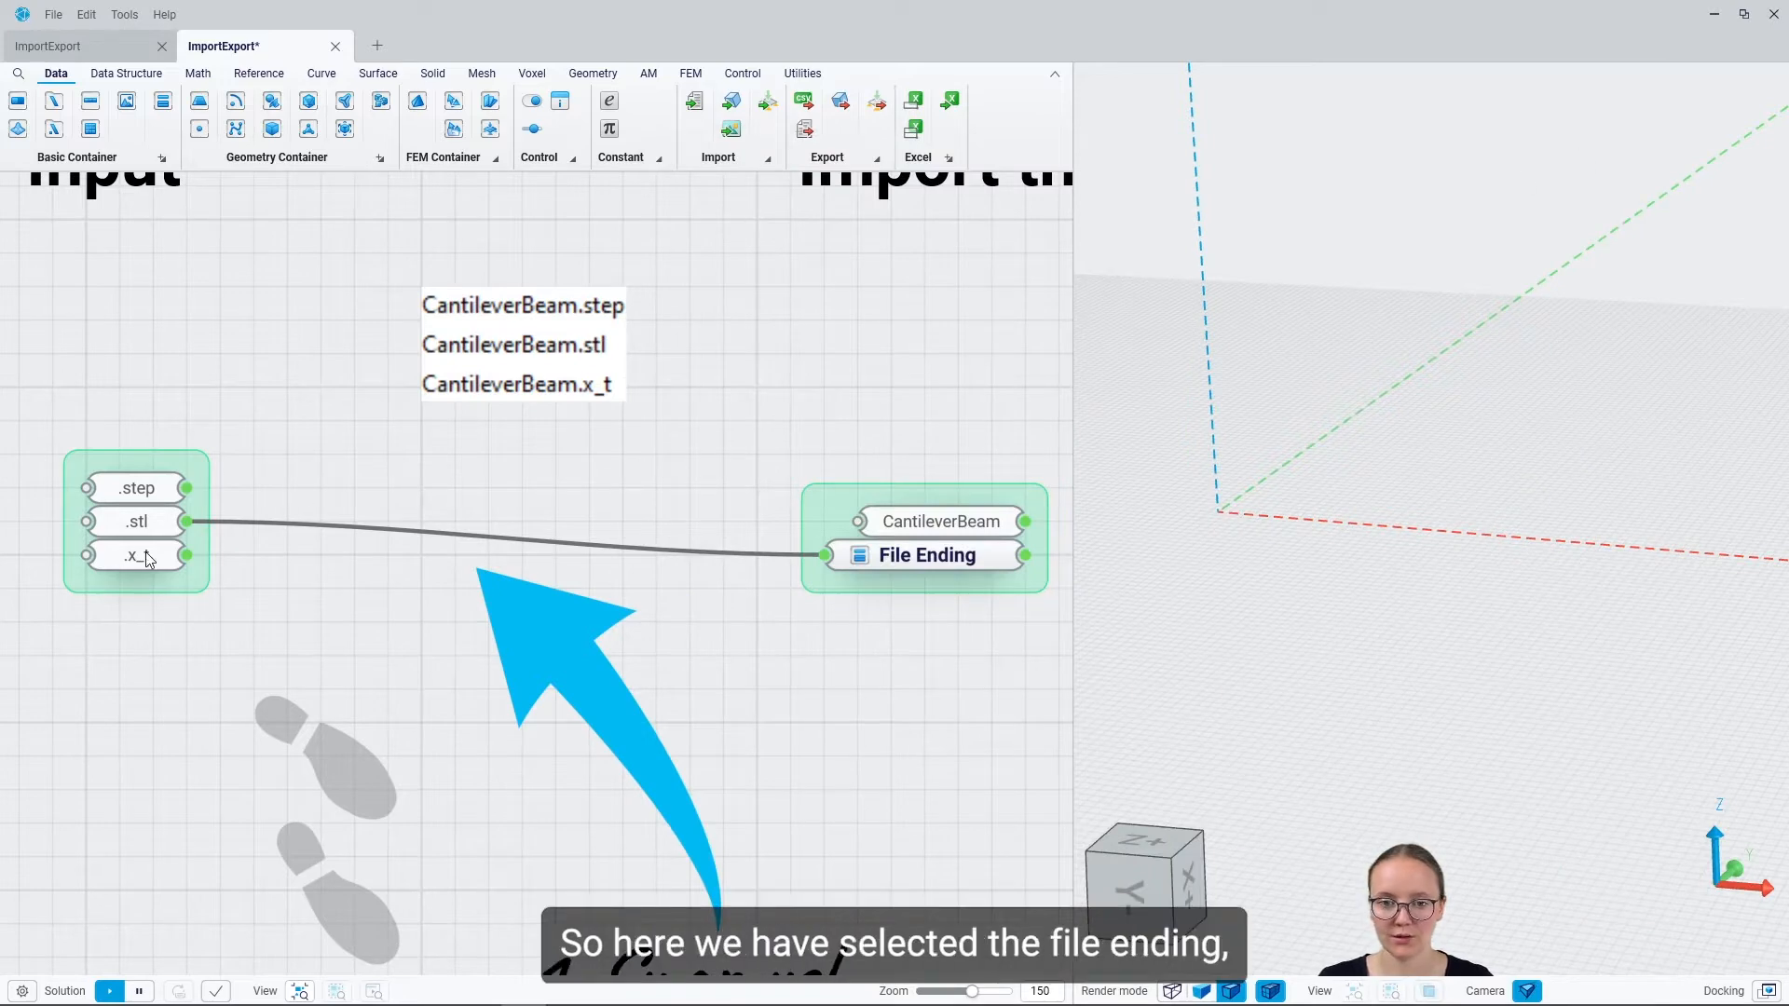
Step: Add a Merge Text component with the CantileverBeam panel as Text 0 and the File Ending container as Text 1
middle_drag(866, 389, 129, 518)
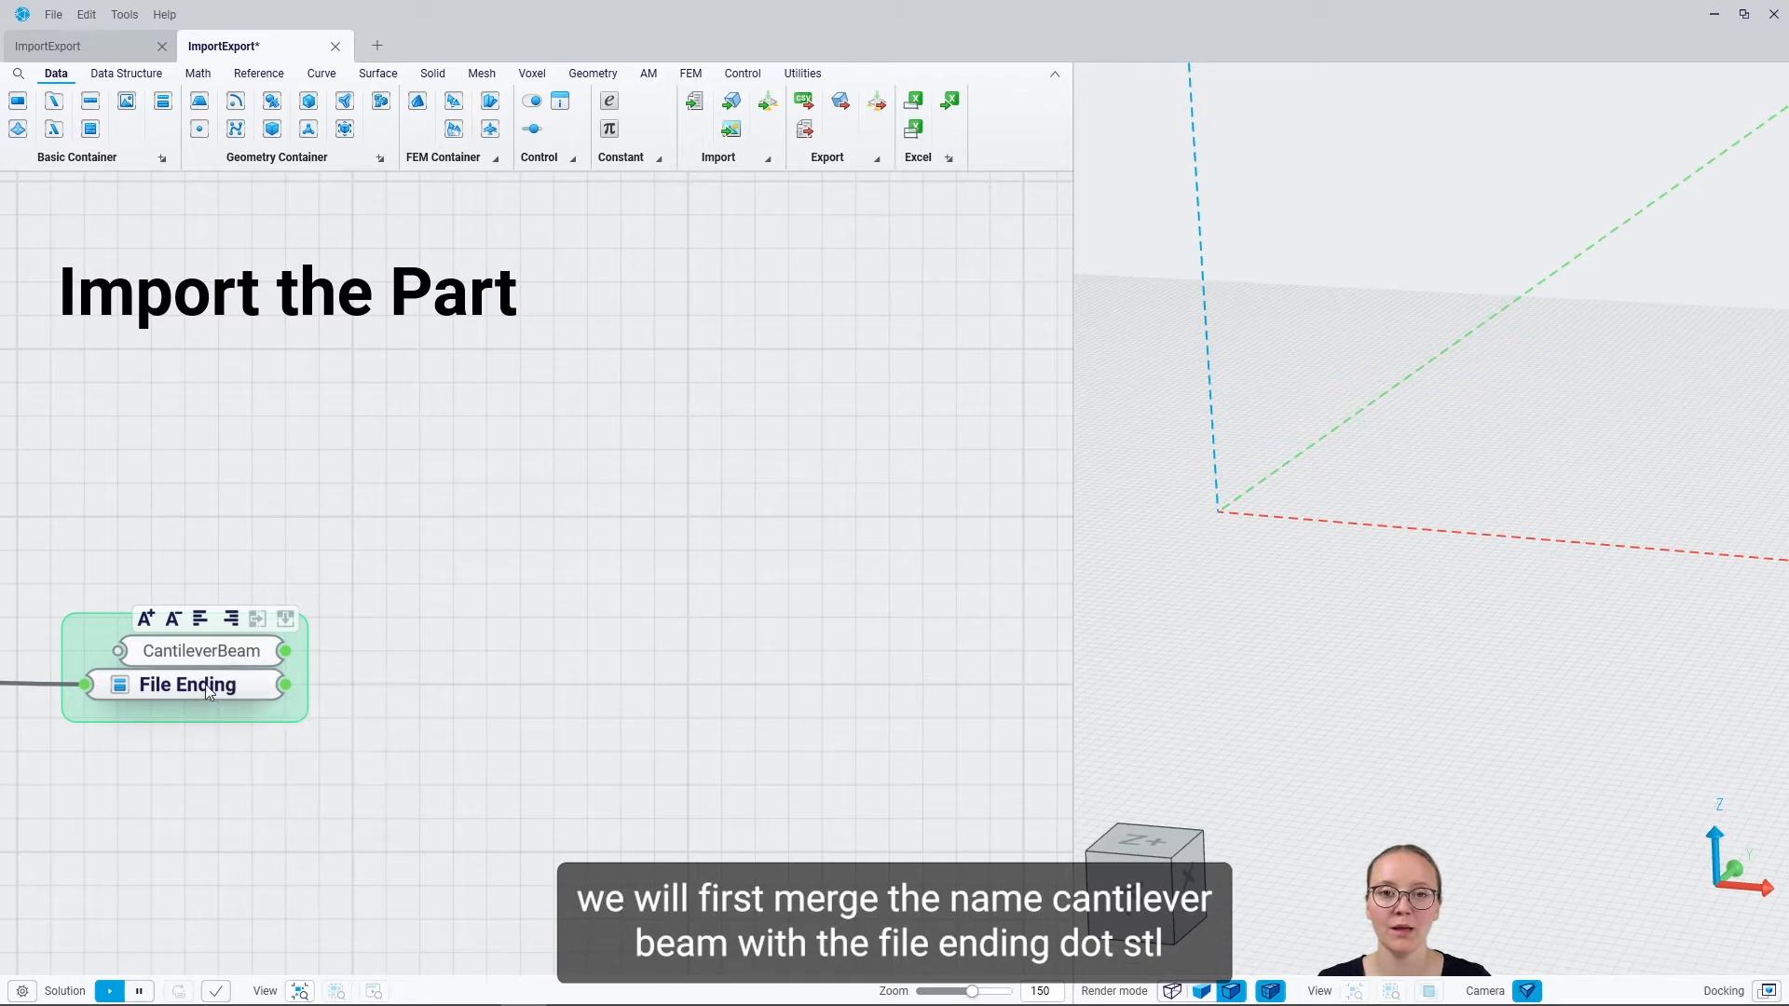
drag(285, 650, 406, 645)
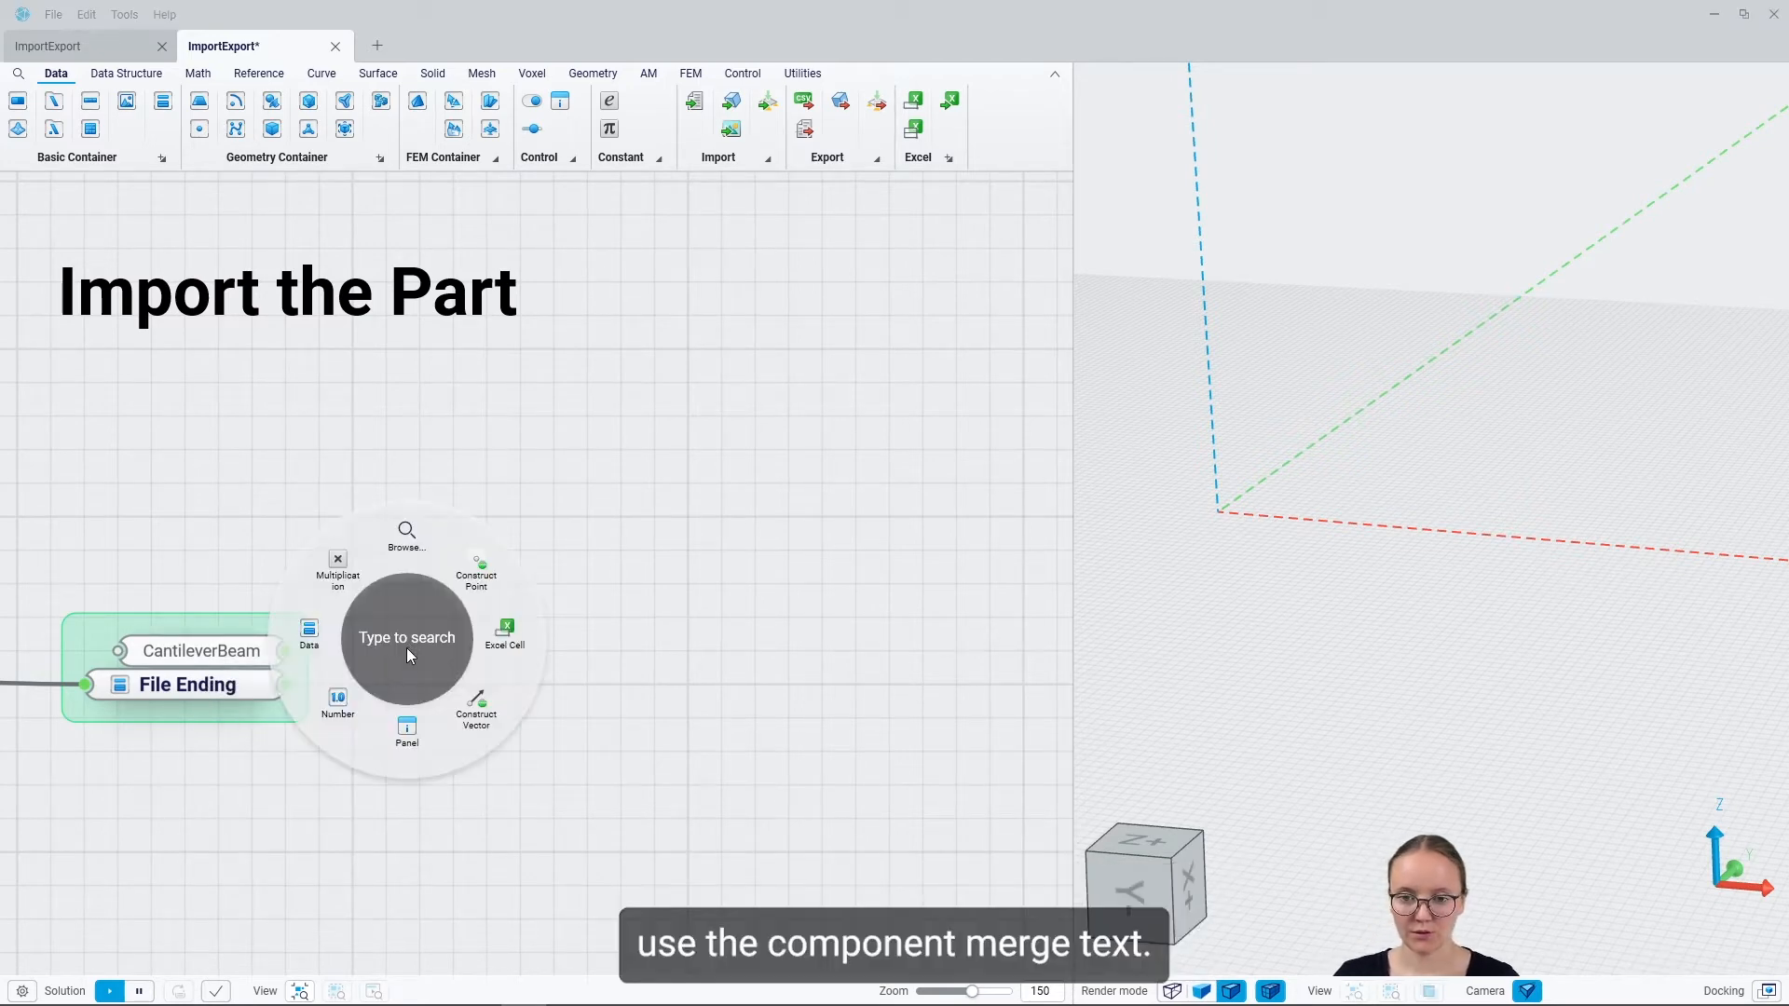
text(merge te)
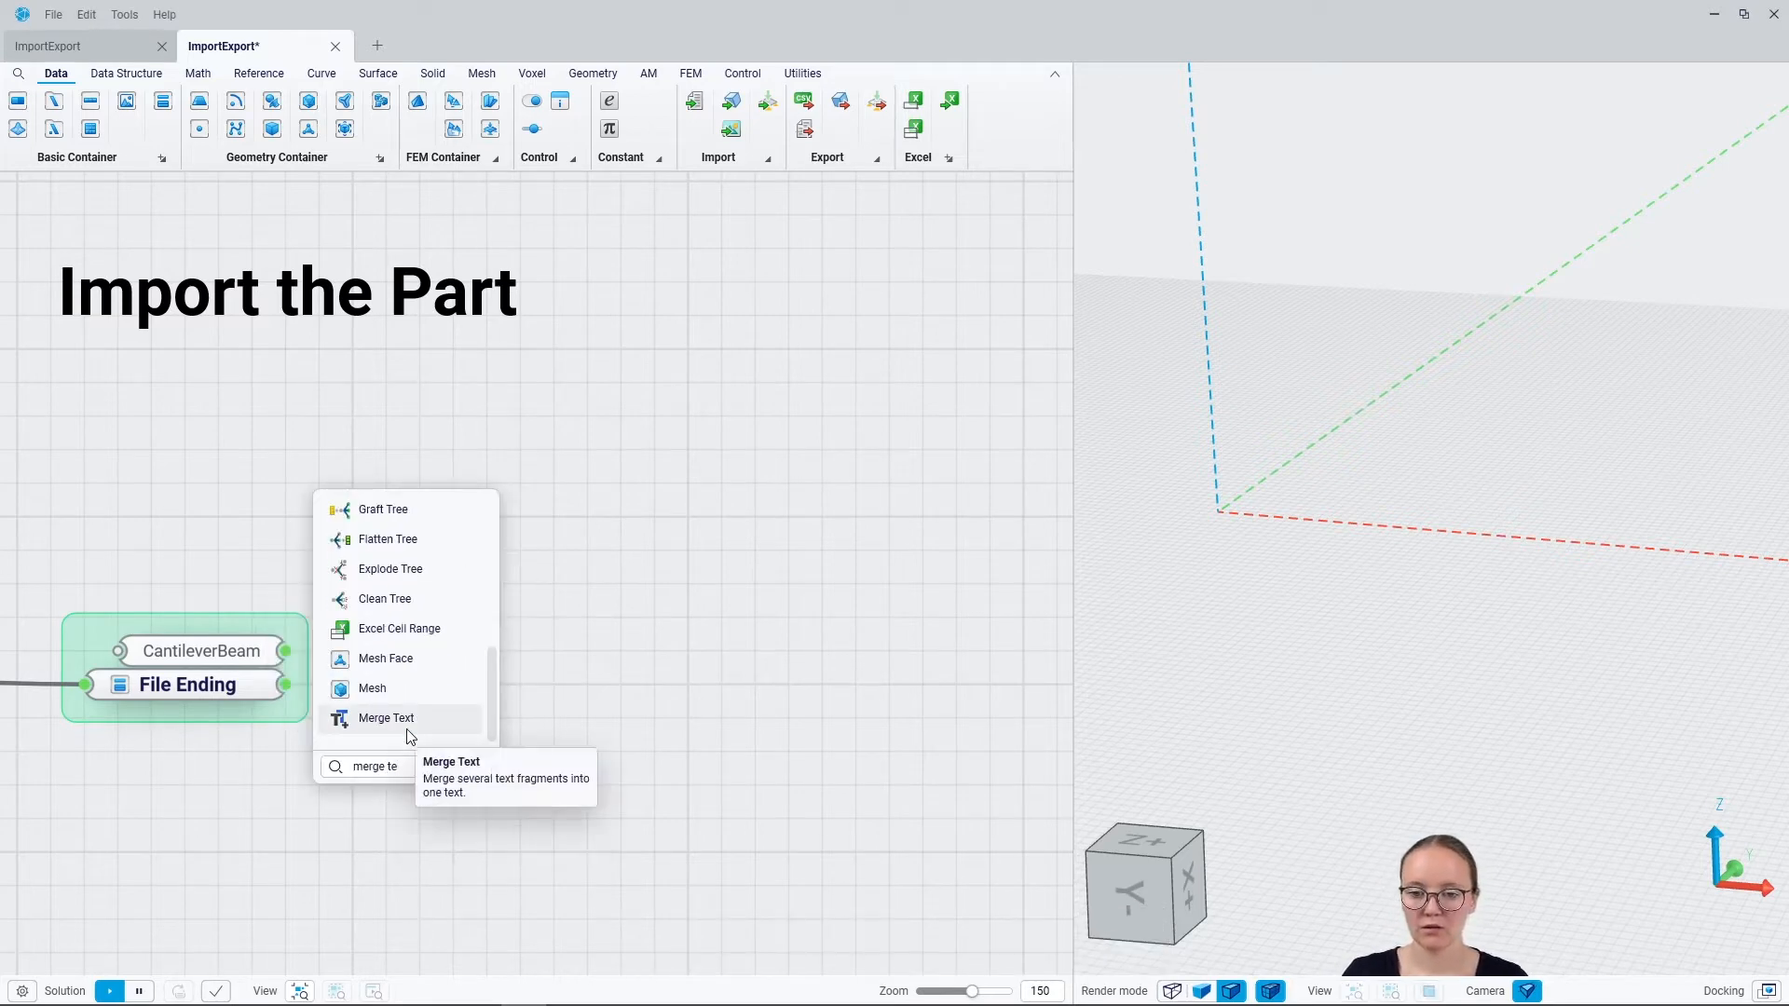
click(408, 730)
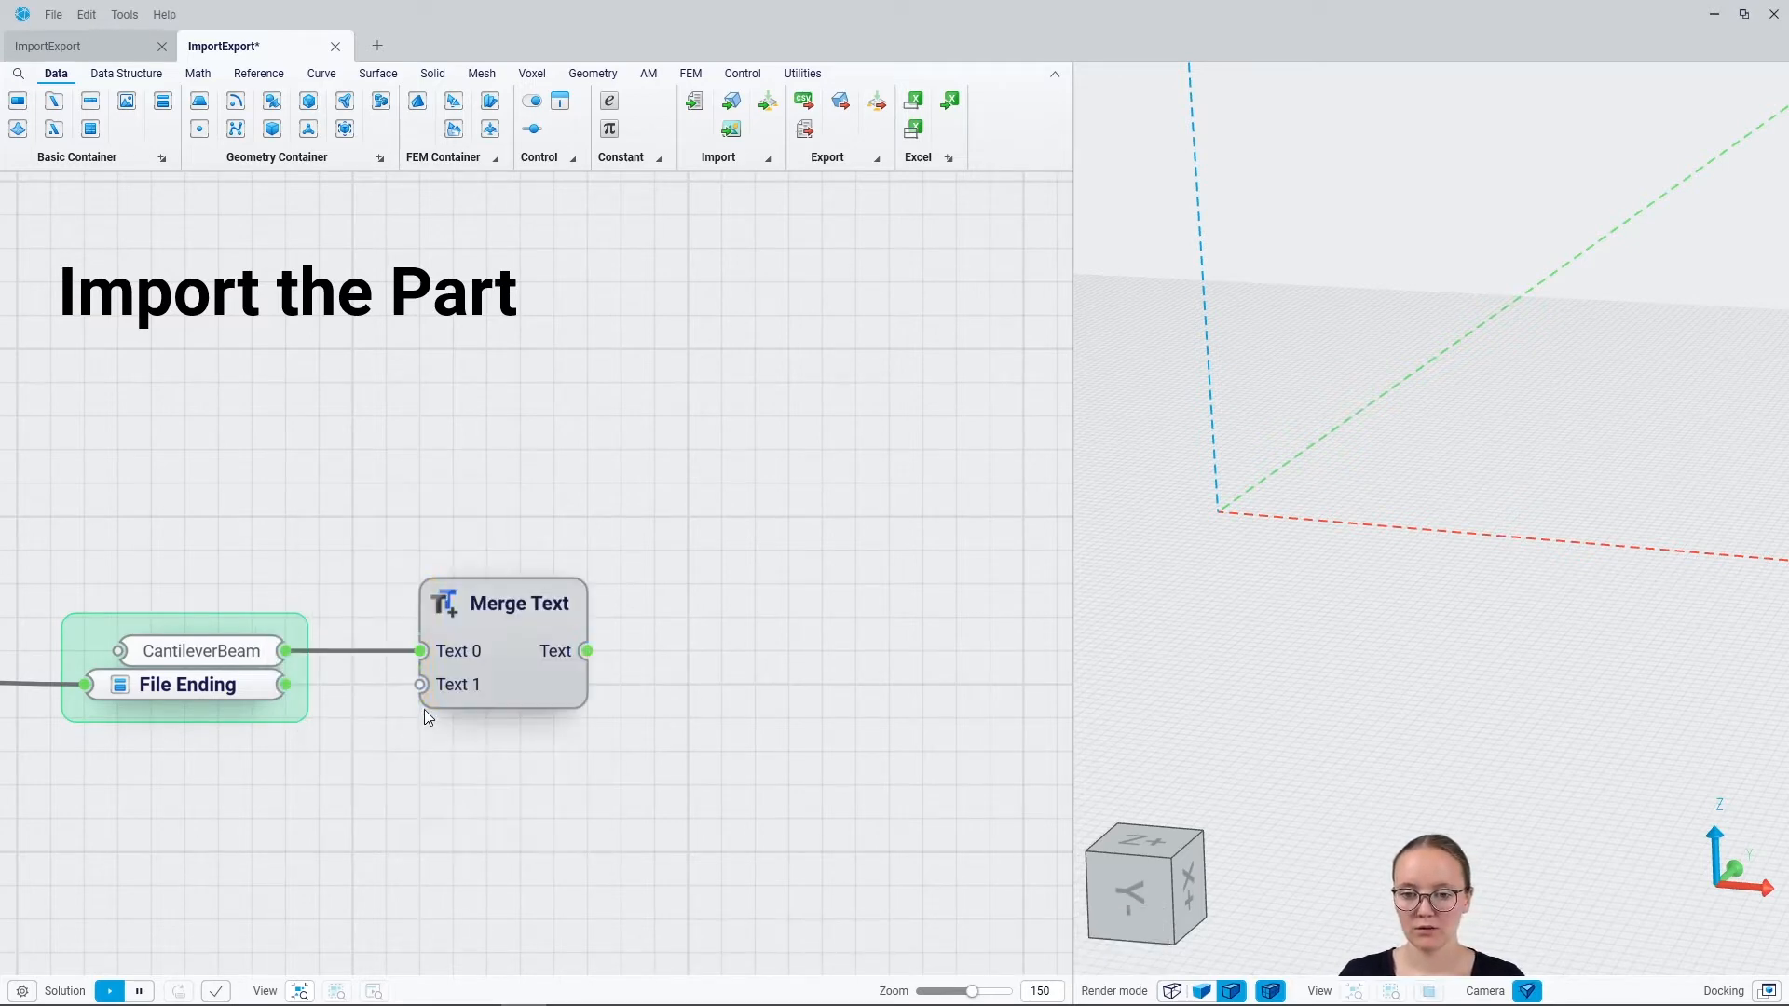
drag(420, 684, 285, 684)
Step: Connect the Merge Text output to the upper prepared panel in the blue group and read the merged file name
scroll(197, 521, down, 4)
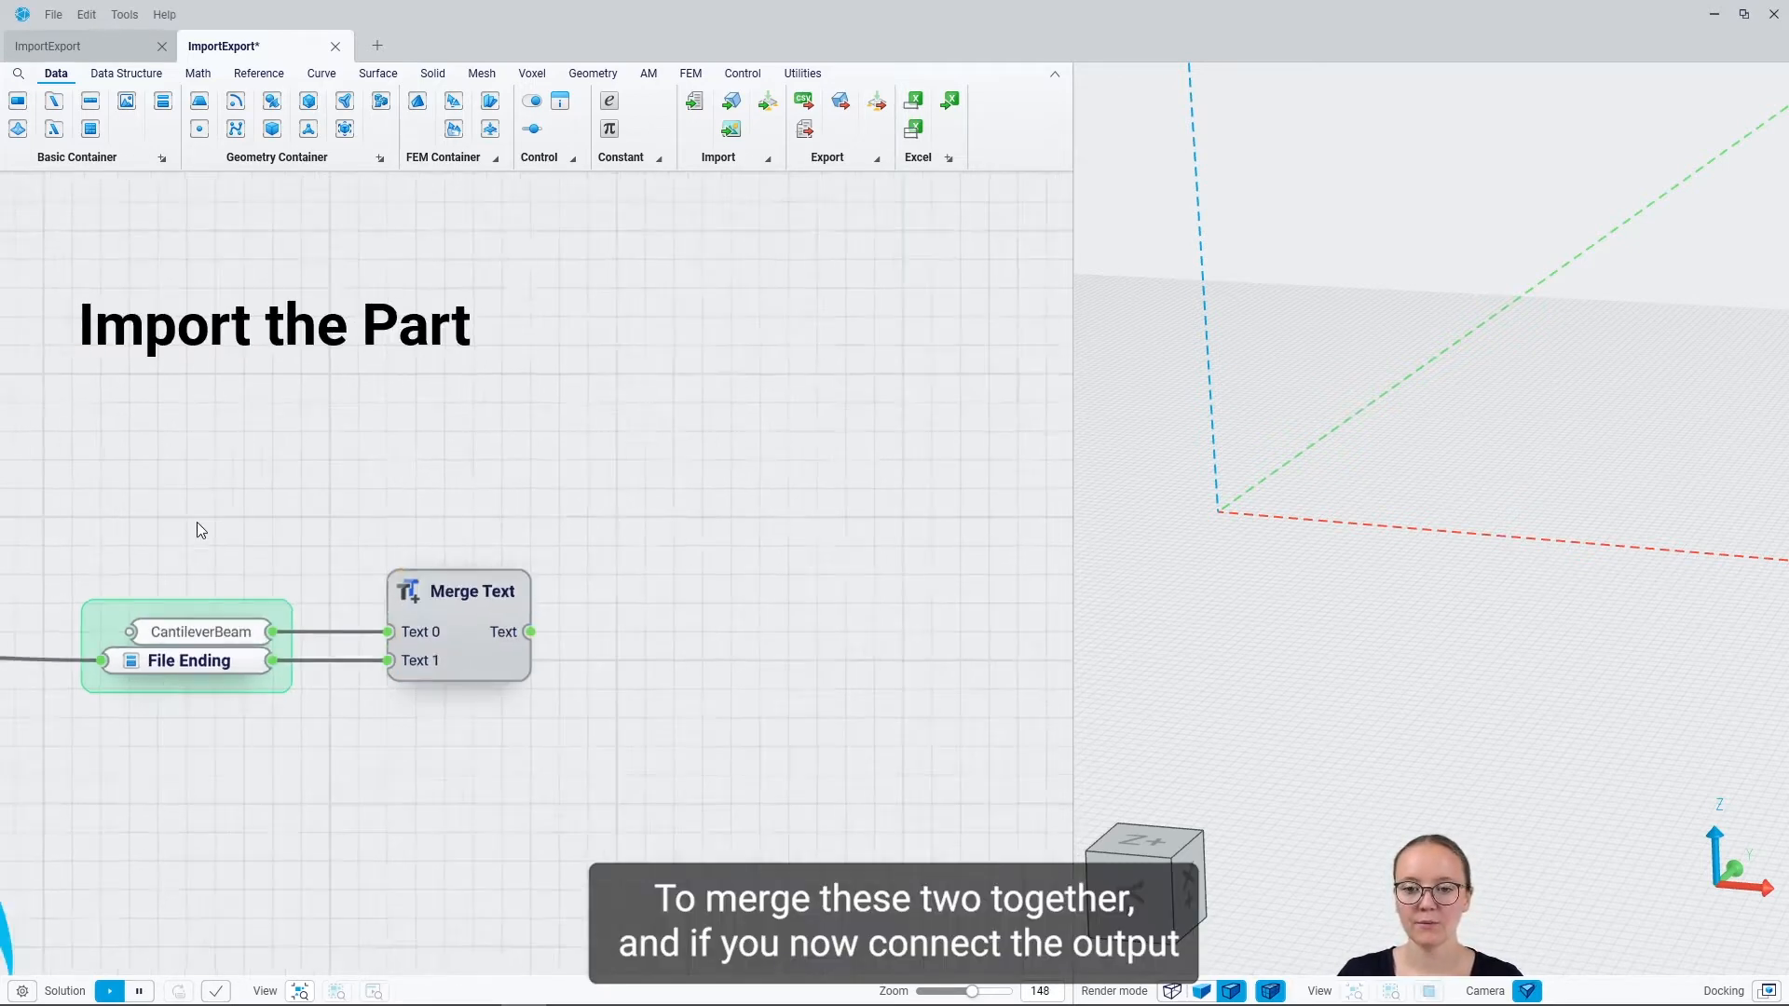
drag(405, 591, 911, 593)
middle_drag(833, 668, 735, 635)
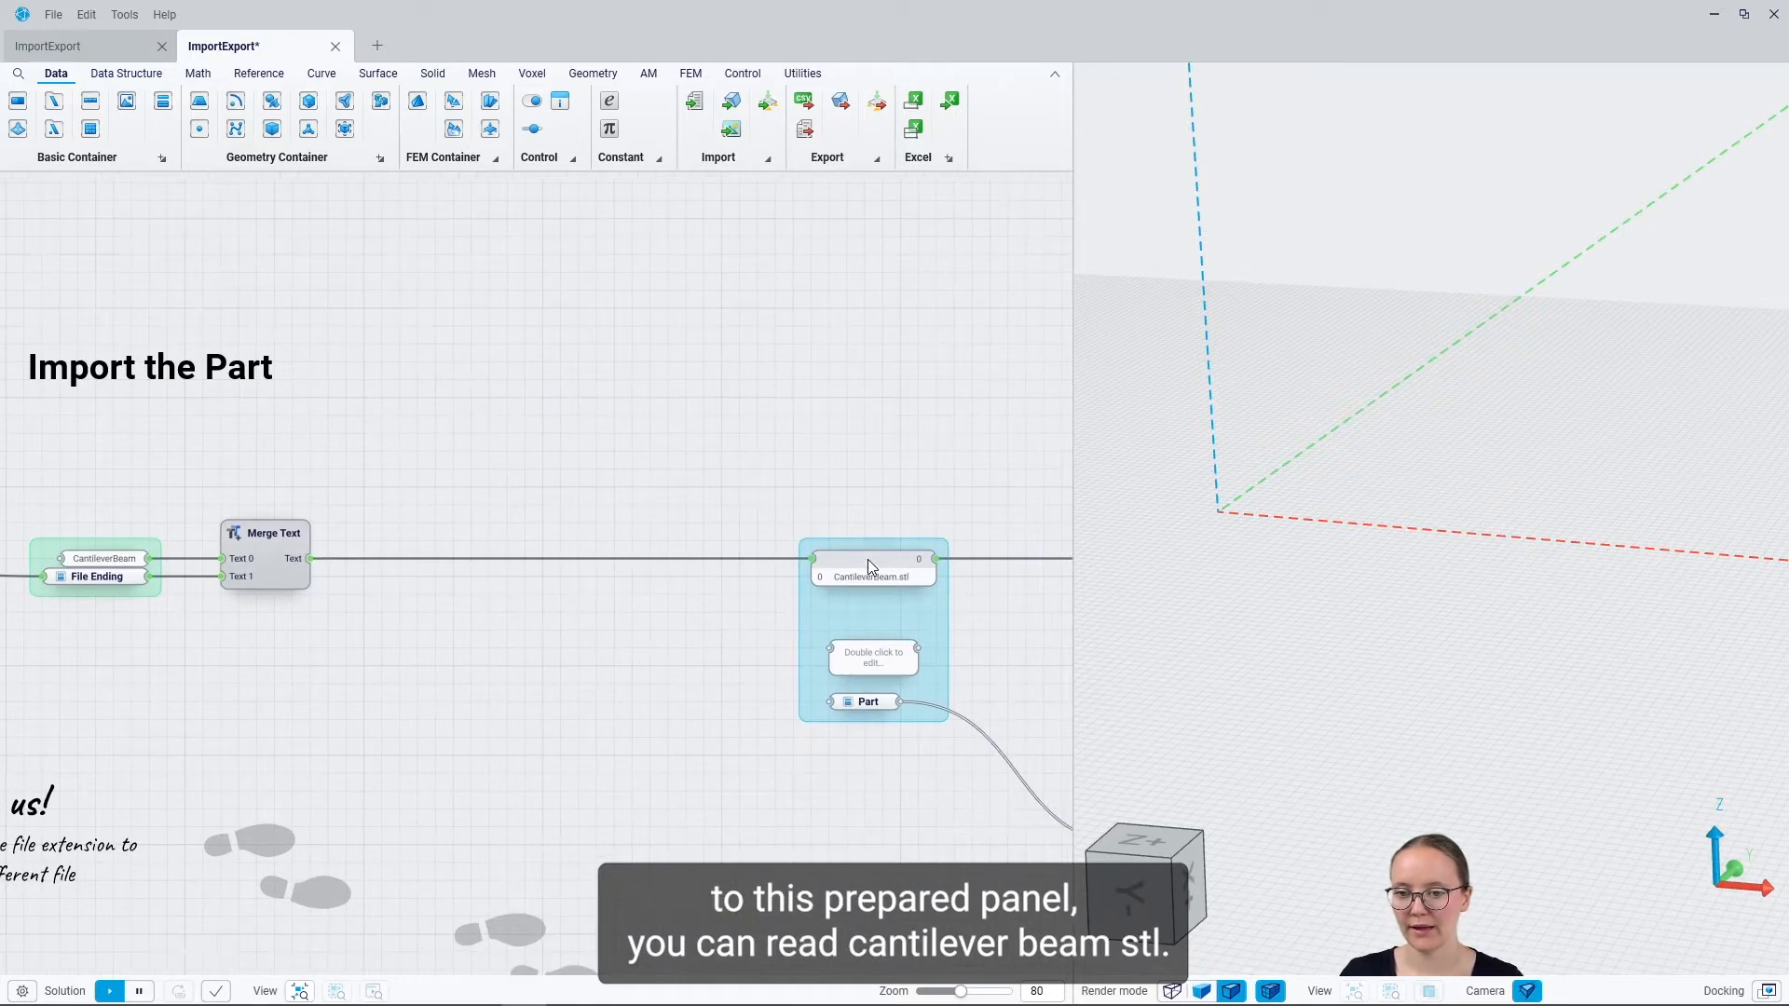
scroll(868, 559, up, 6)
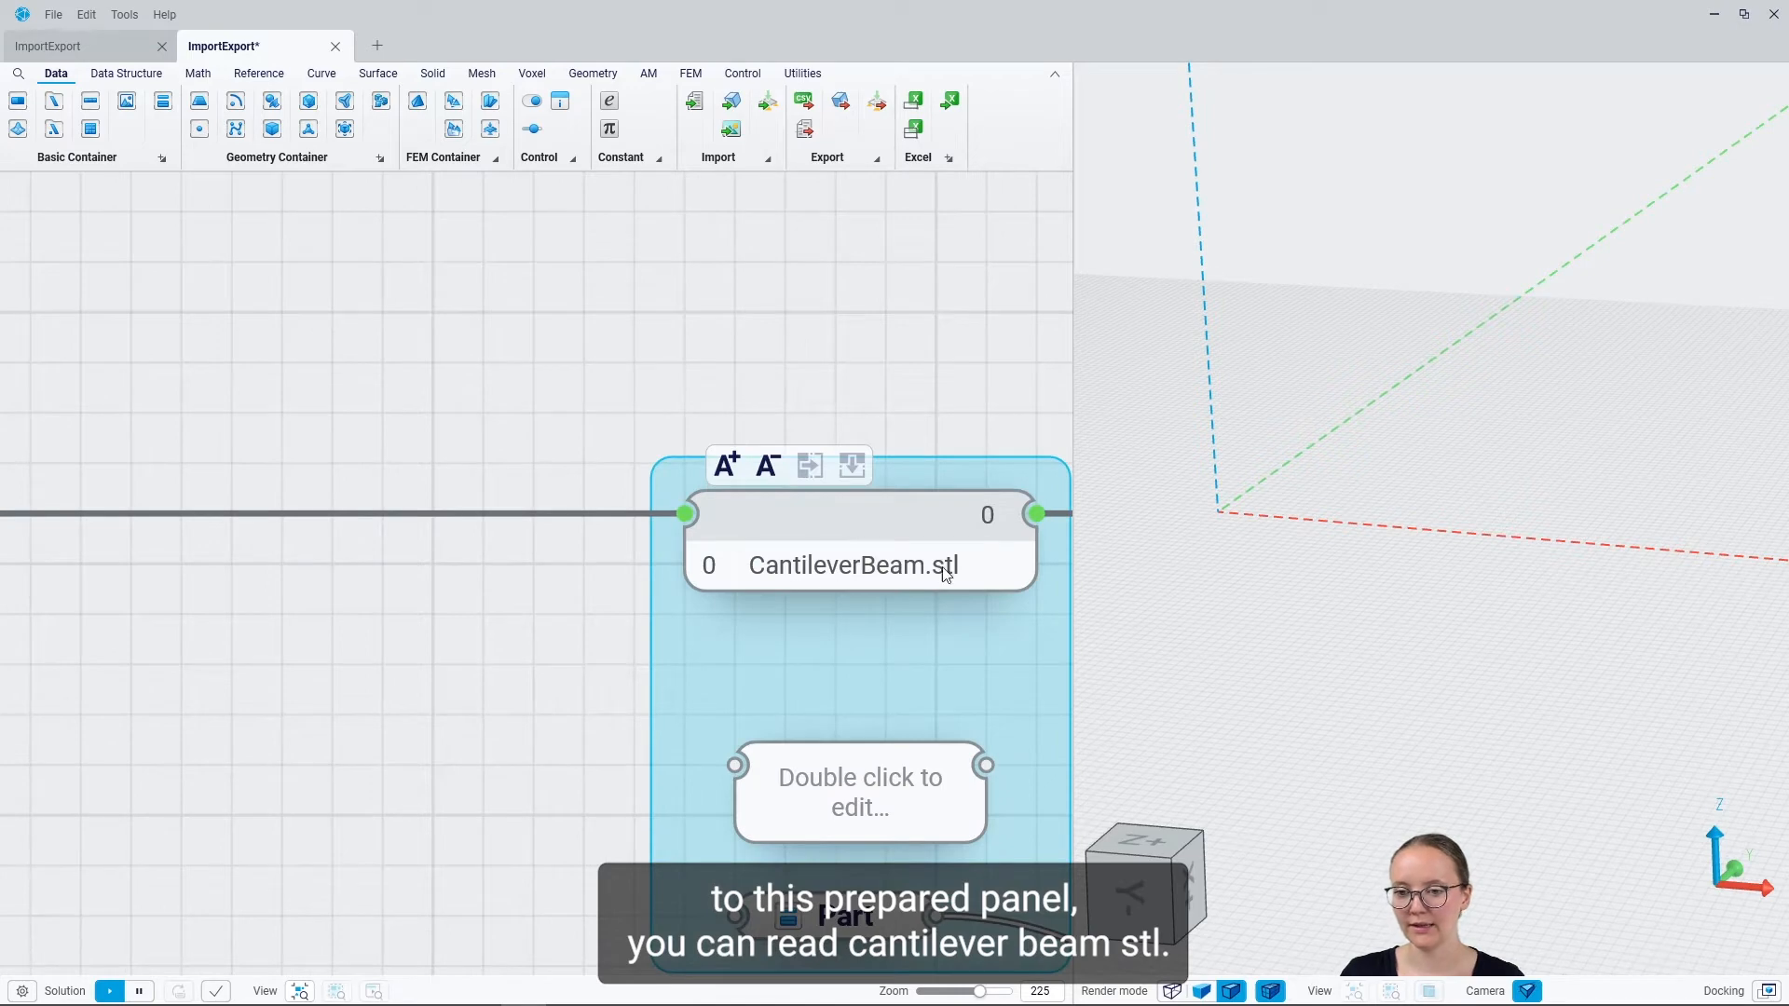
scroll(805, 568, down, 5)
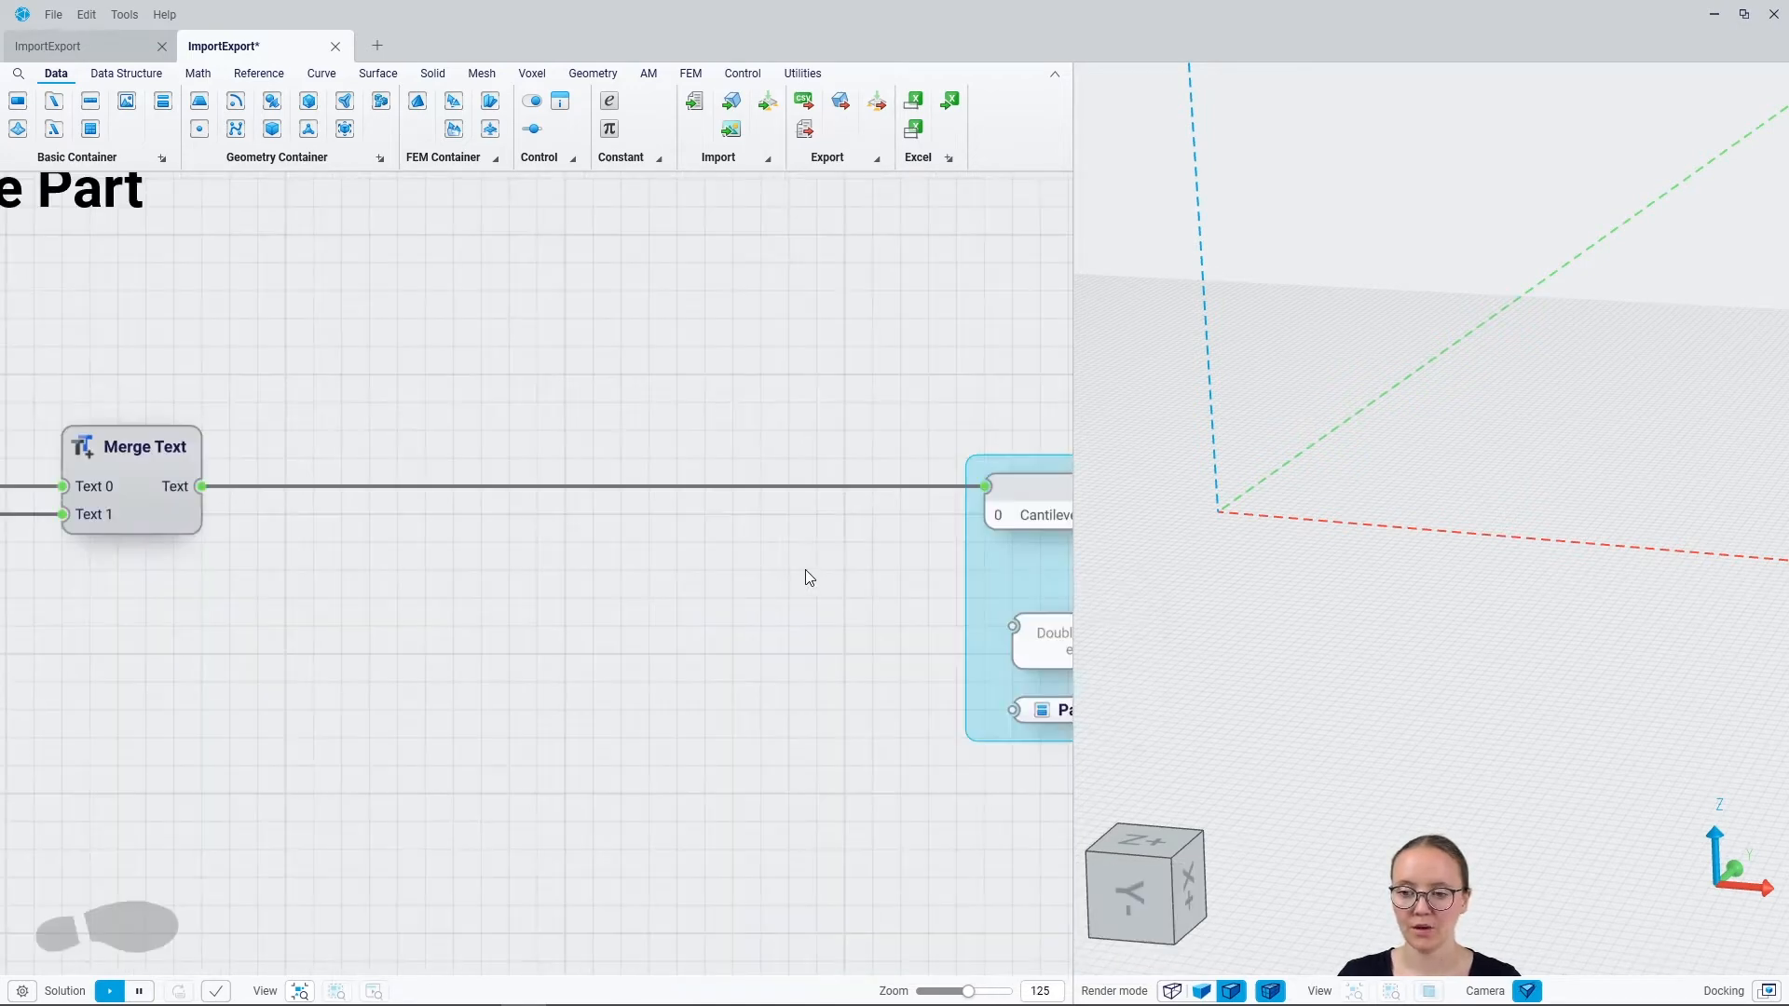
Step: Feed the Merge Text output into a new Relative File Path container and connect that to a new Import Geometry component
middle_drag(671, 587, 570, 568)
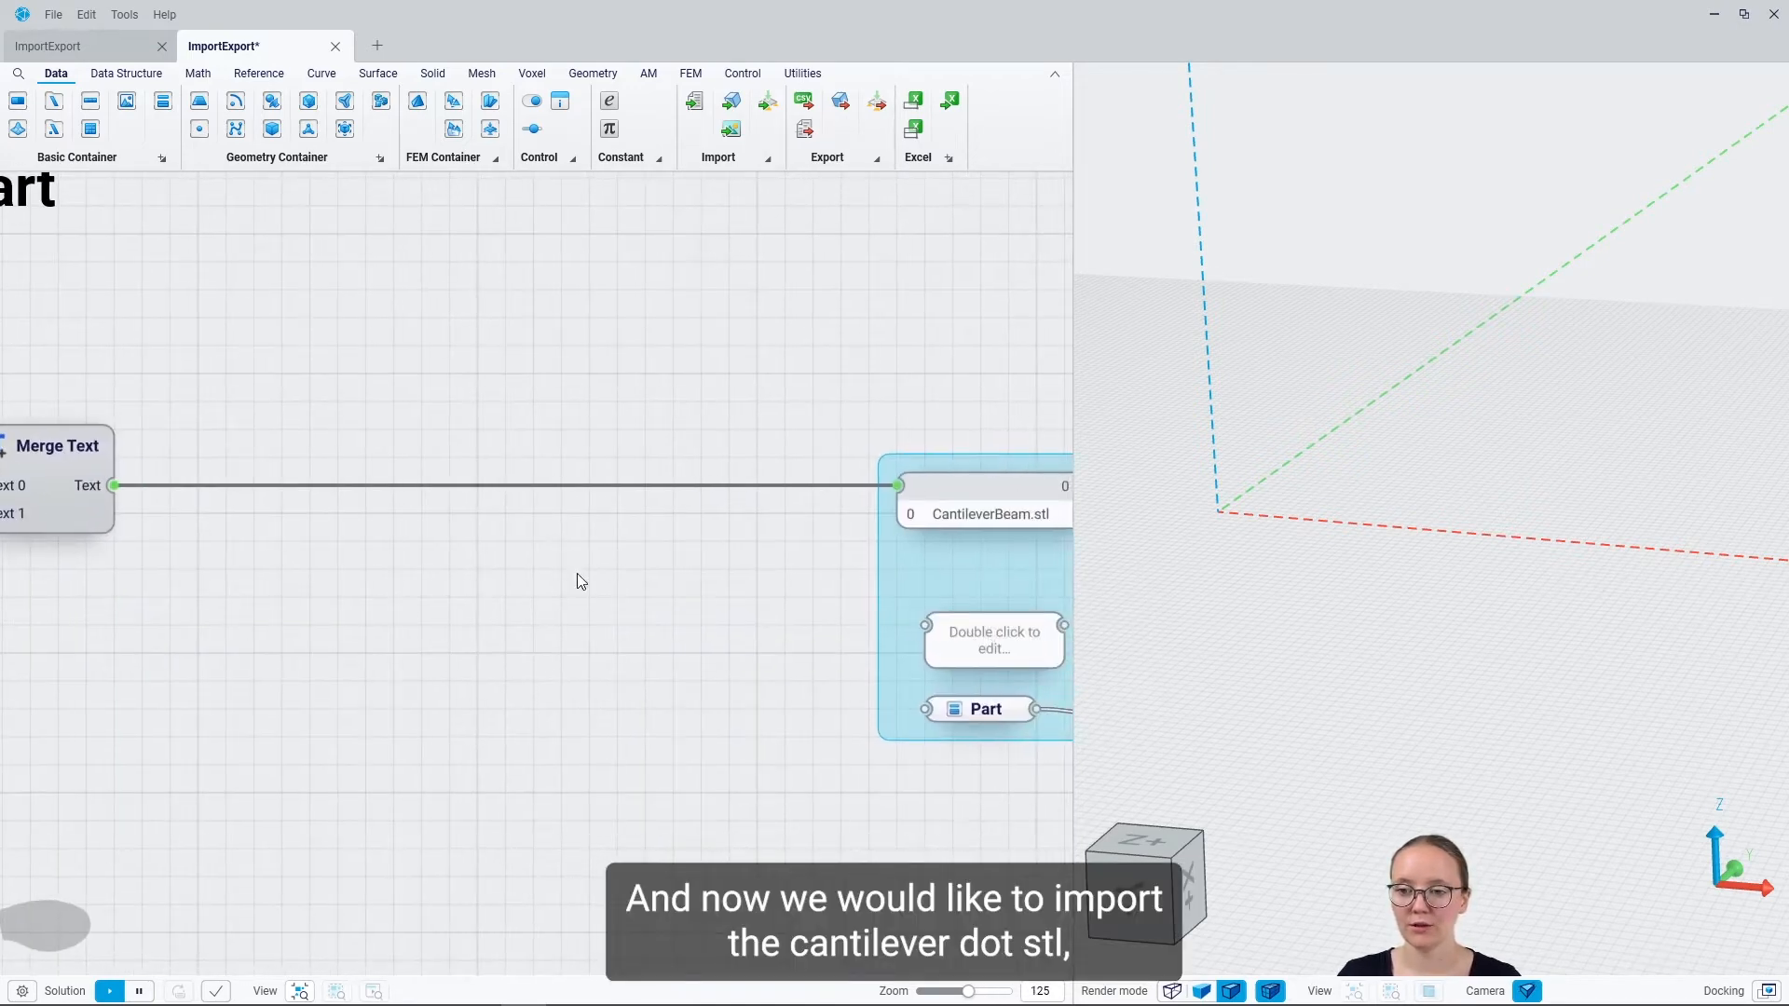
middle_drag(114, 565, 270, 559)
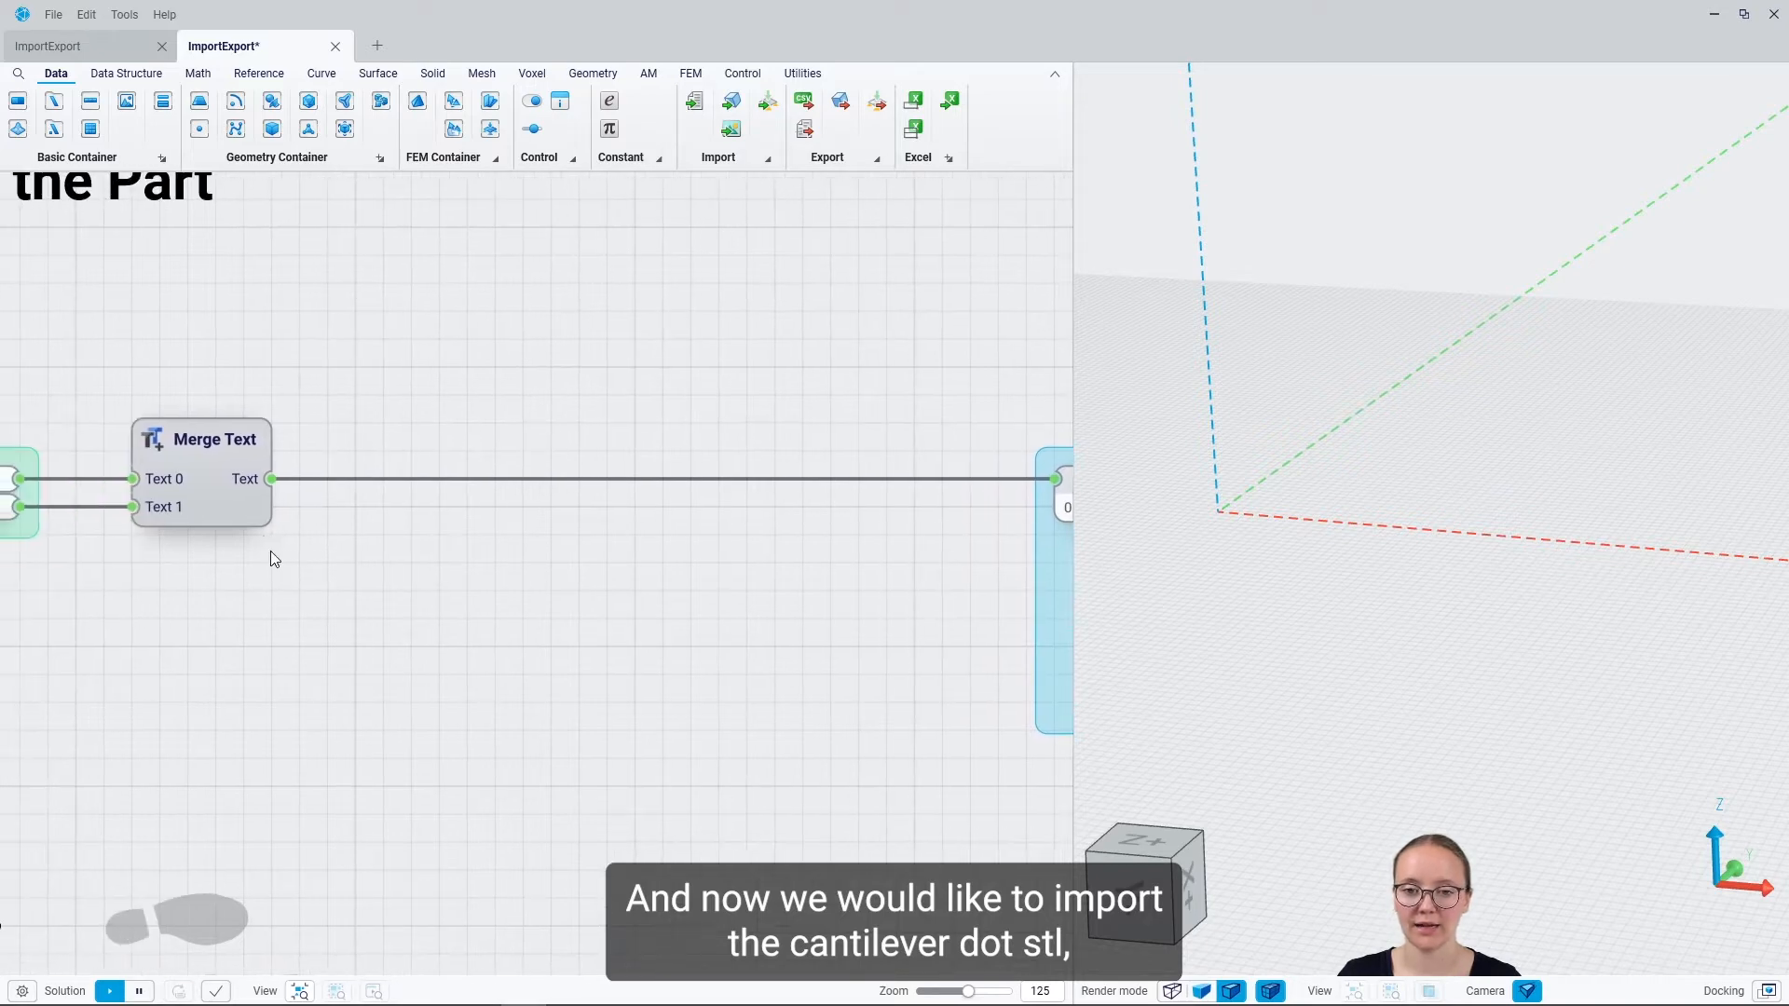
drag(281, 492, 349, 633)
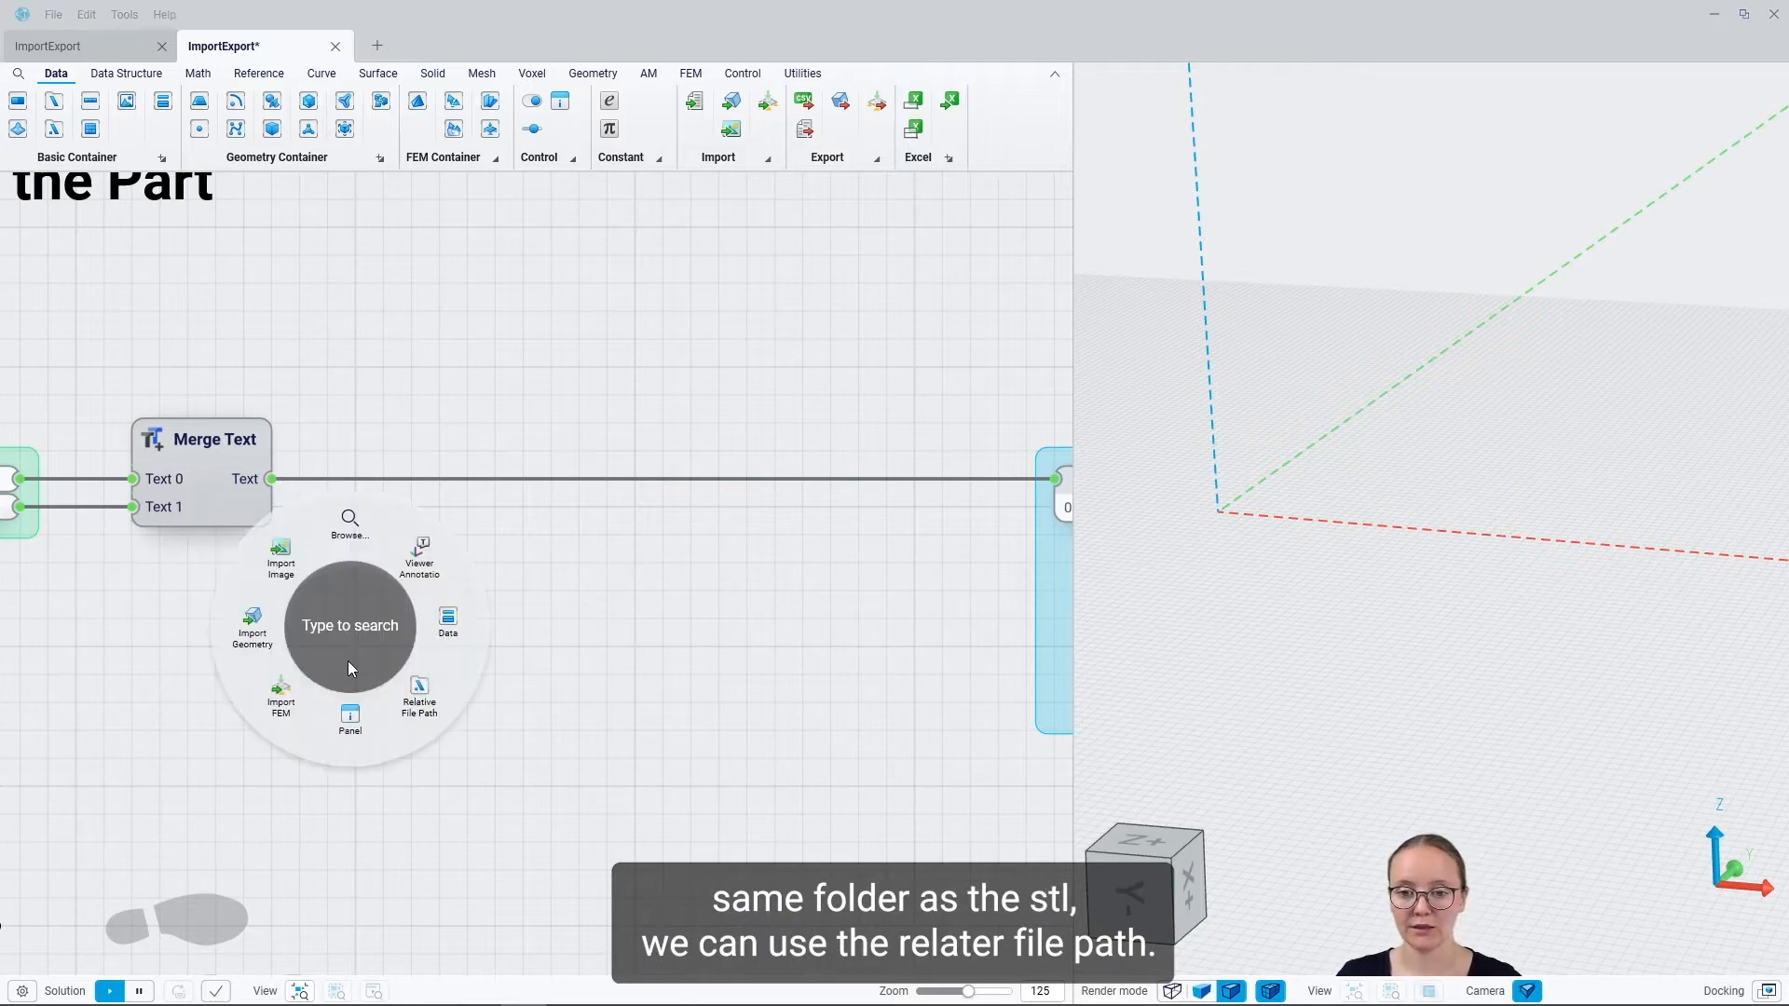
click(415, 694)
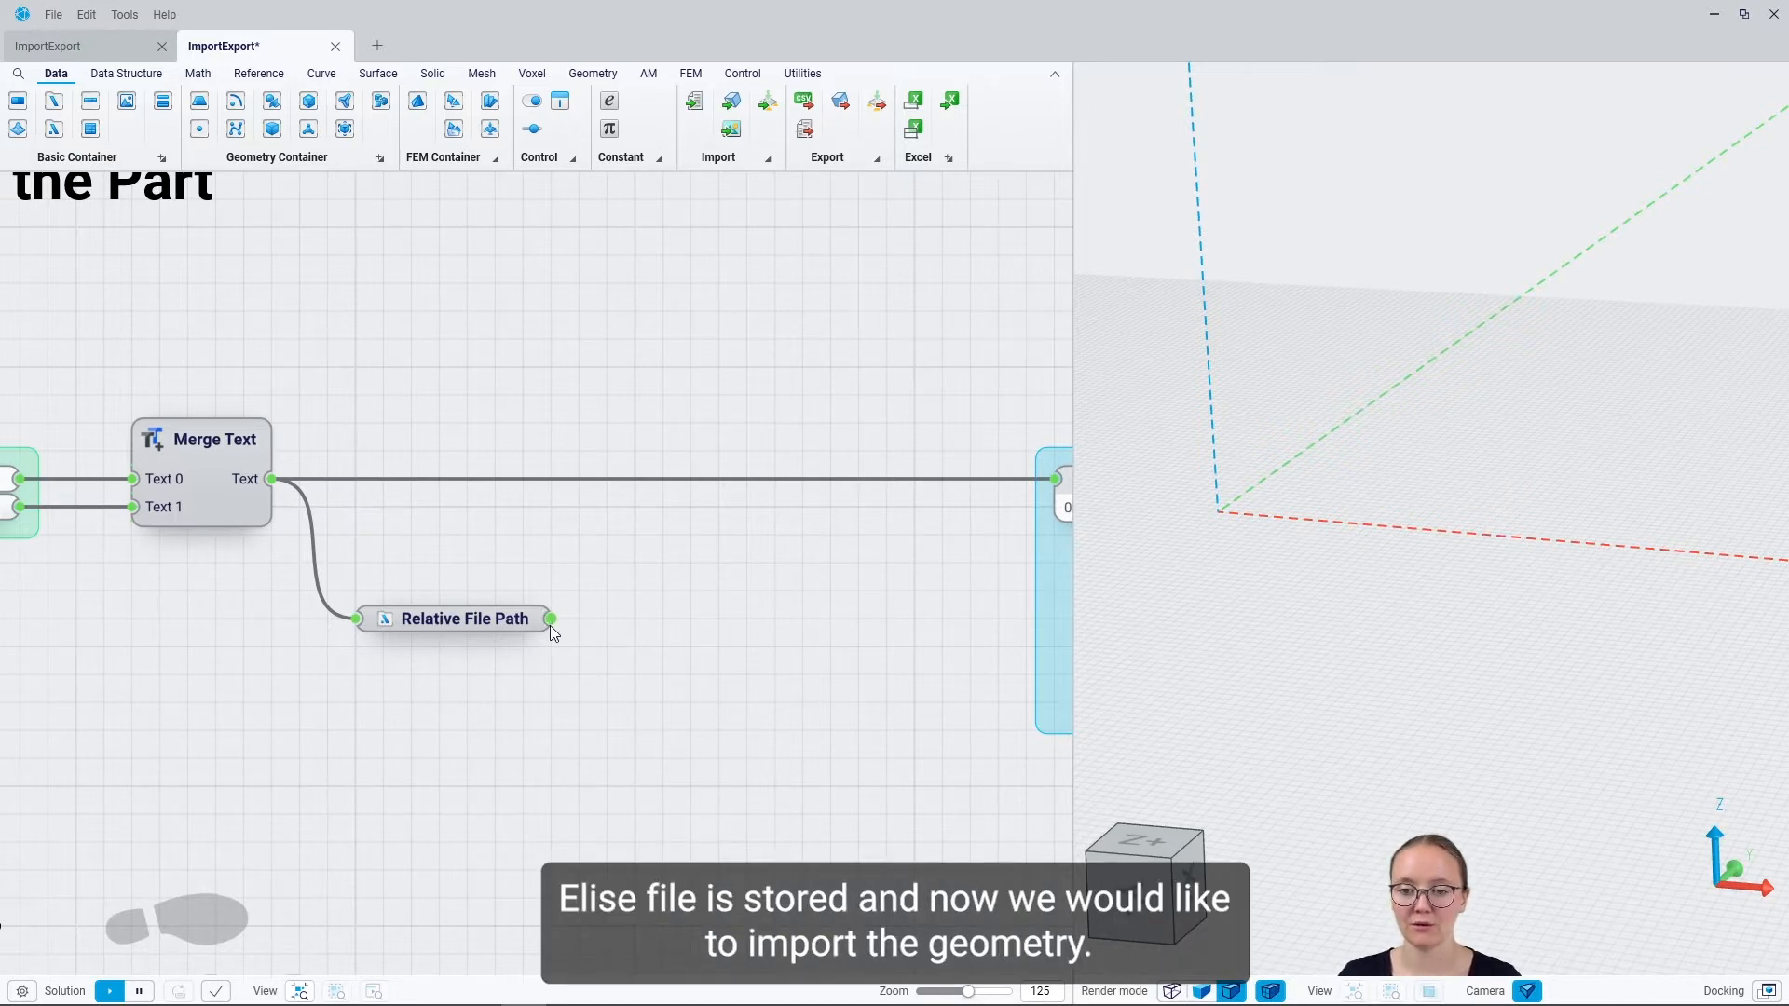
drag(680, 629, 642, 615)
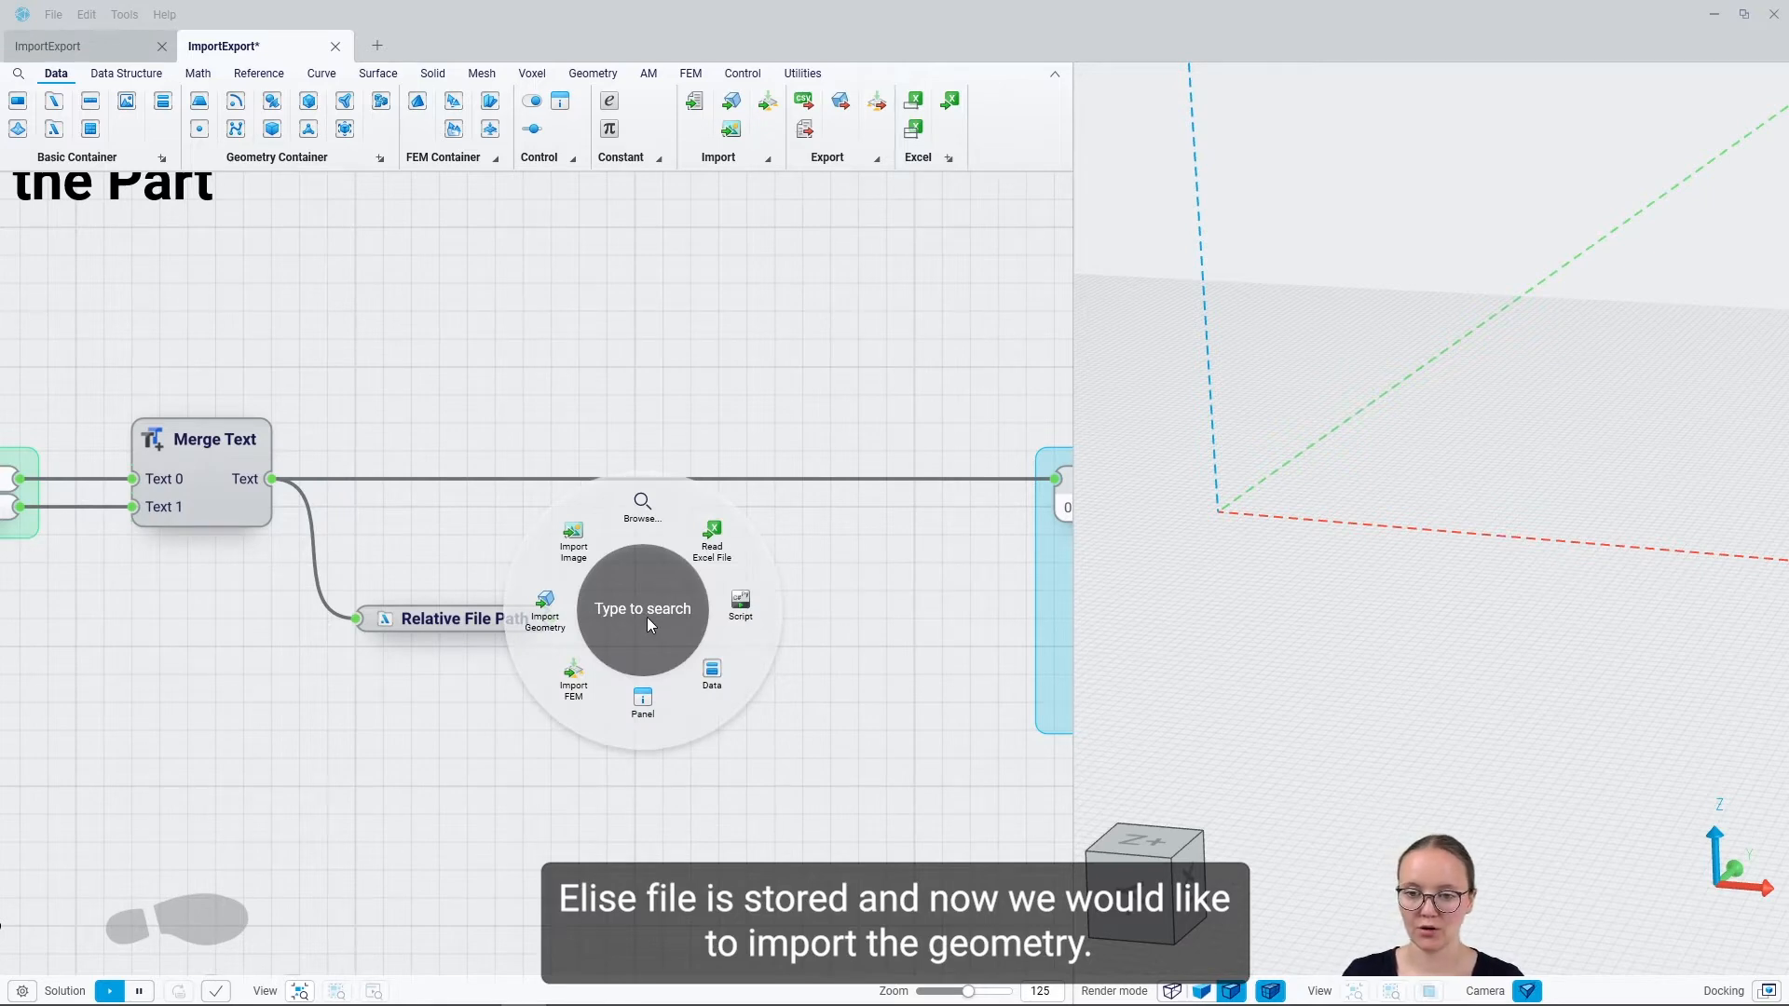
click(545, 607)
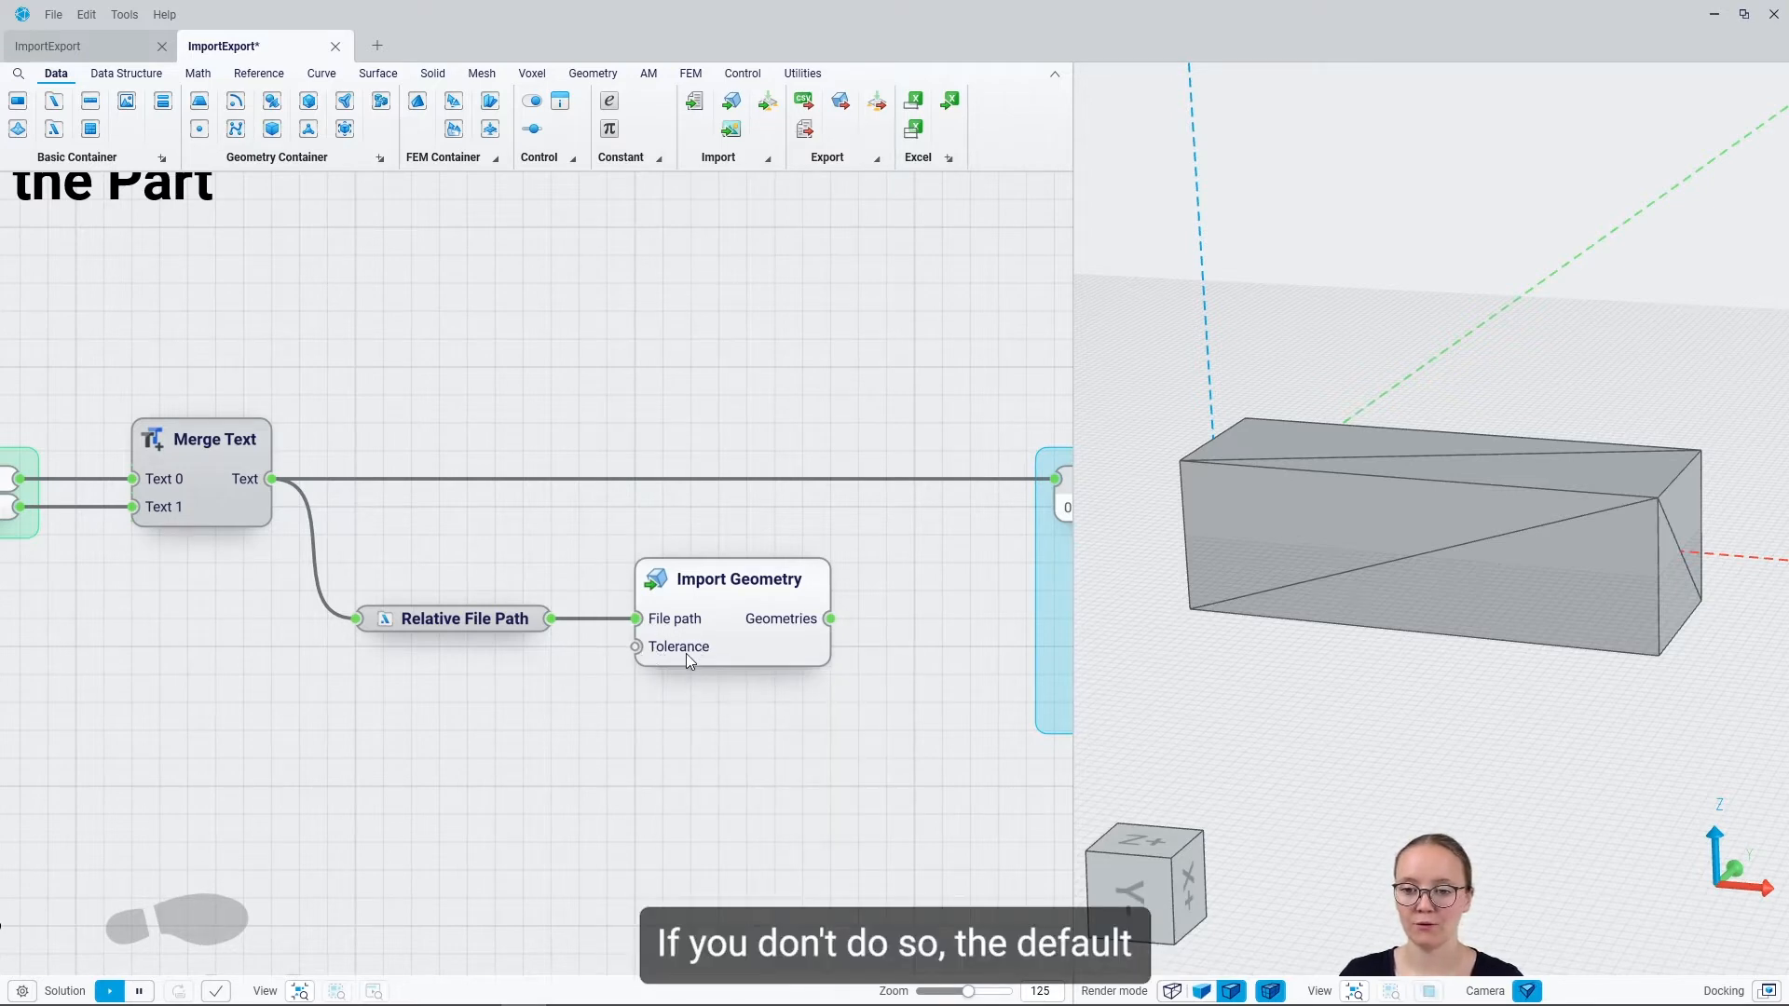
Step: Connect the Import Geometry output to the Part container and the empty panel above it, and widen that panel to show its full text
middle_drag(843, 762, 560, 771)
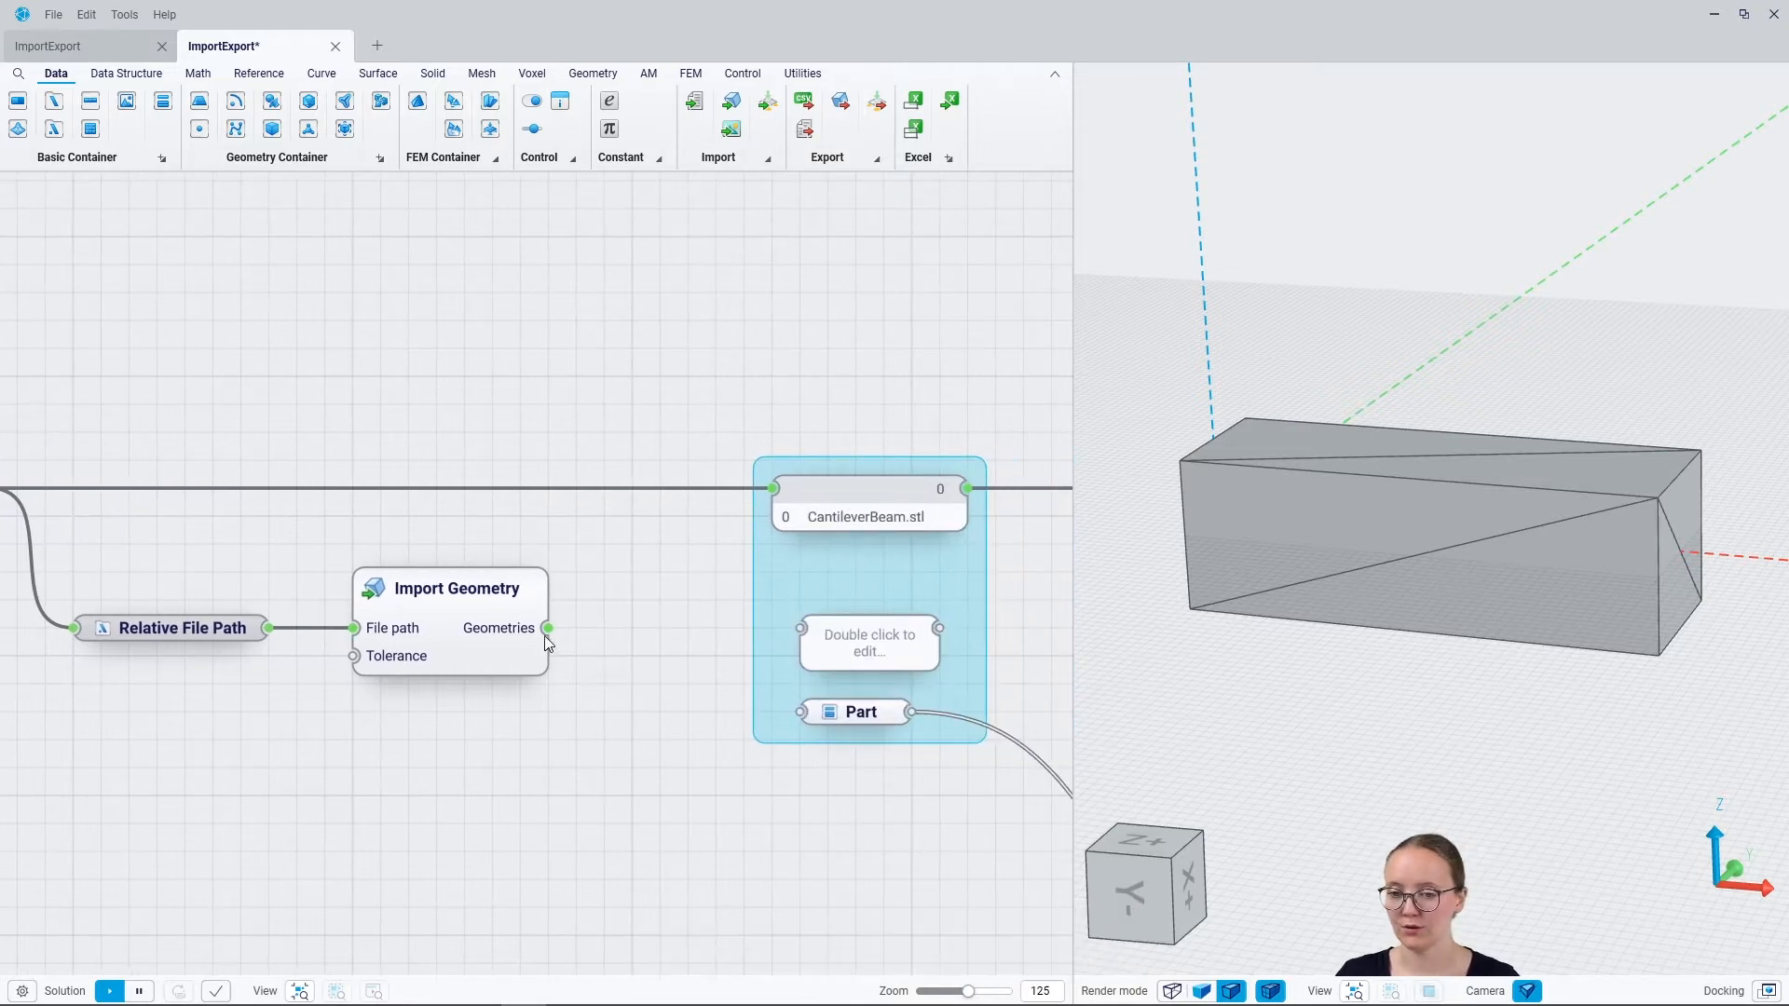
mouse_move(509, 637)
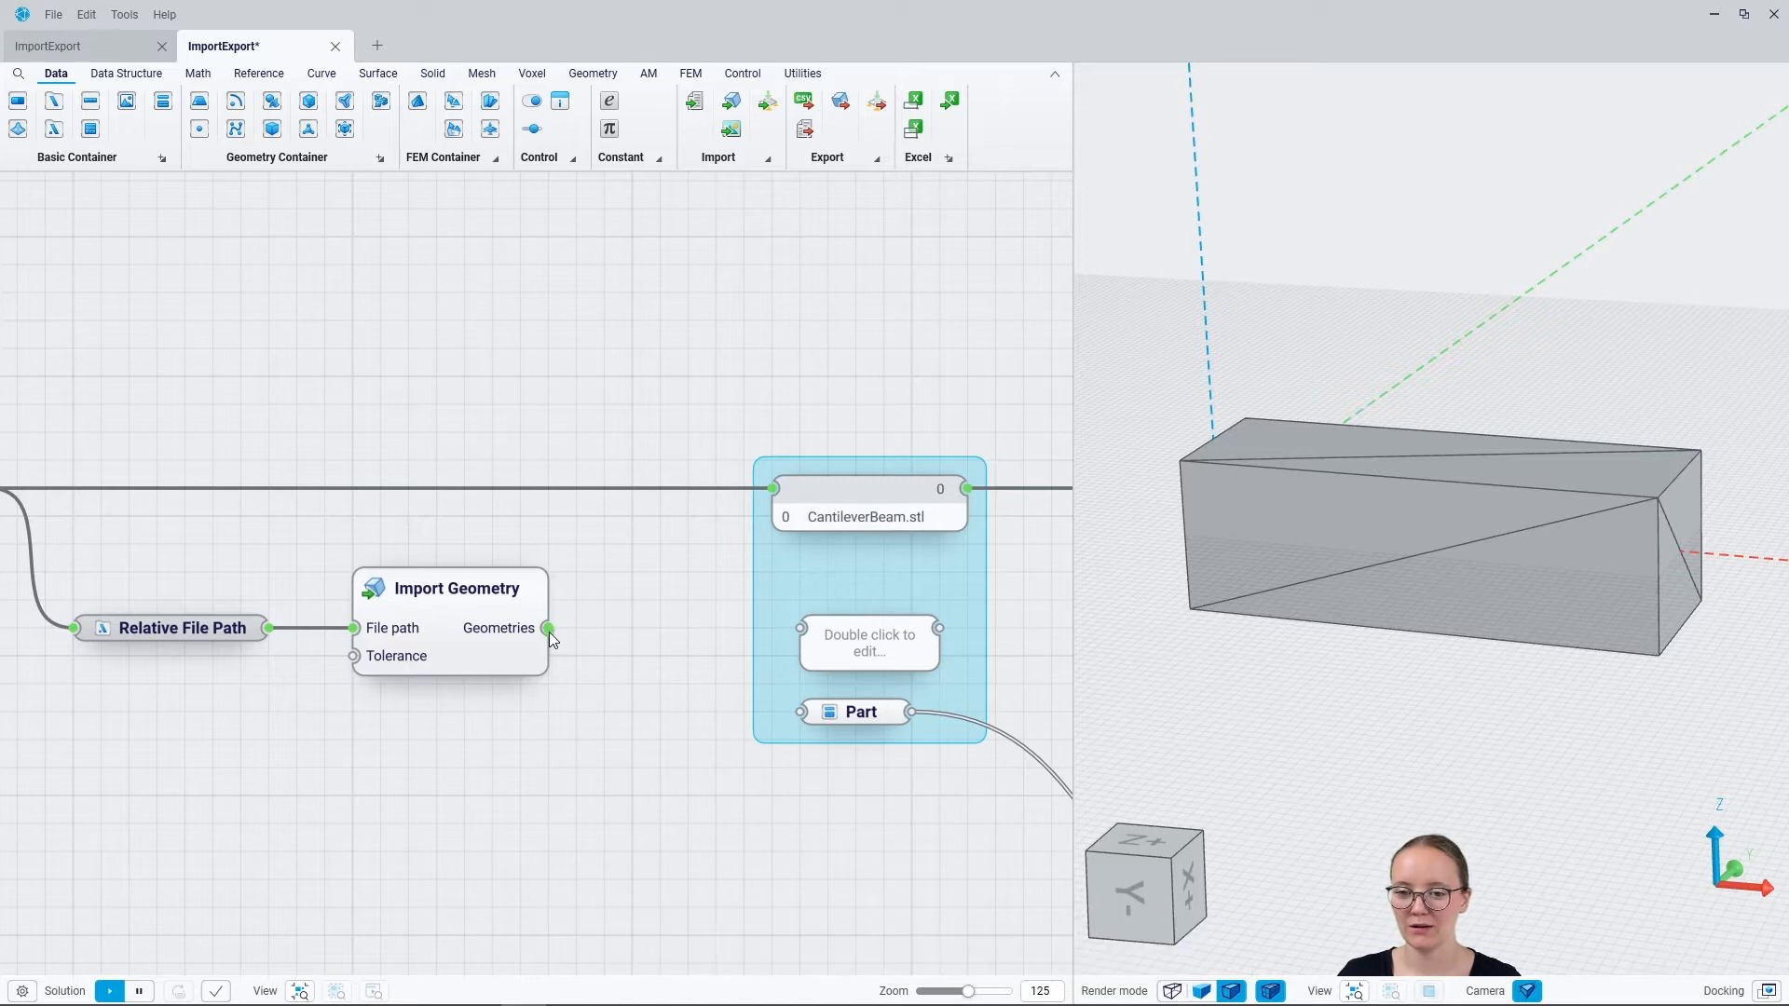
drag(549, 632, 803, 714)
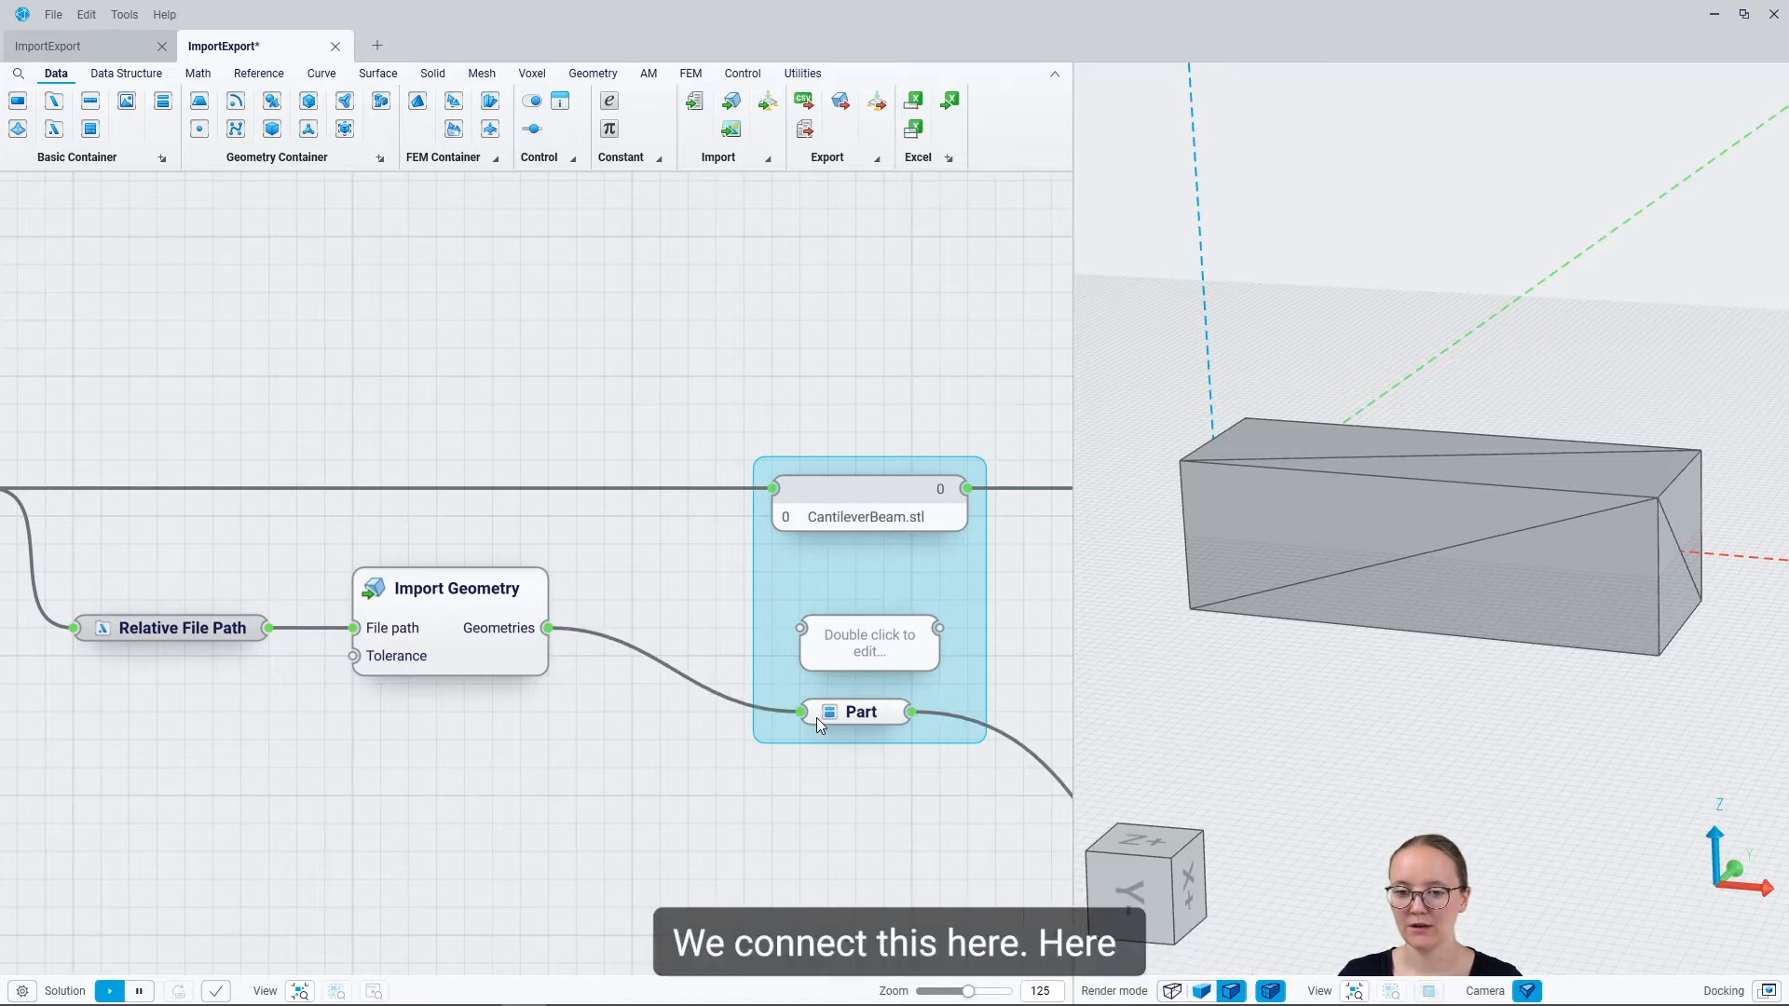
drag(548, 628, 788, 628)
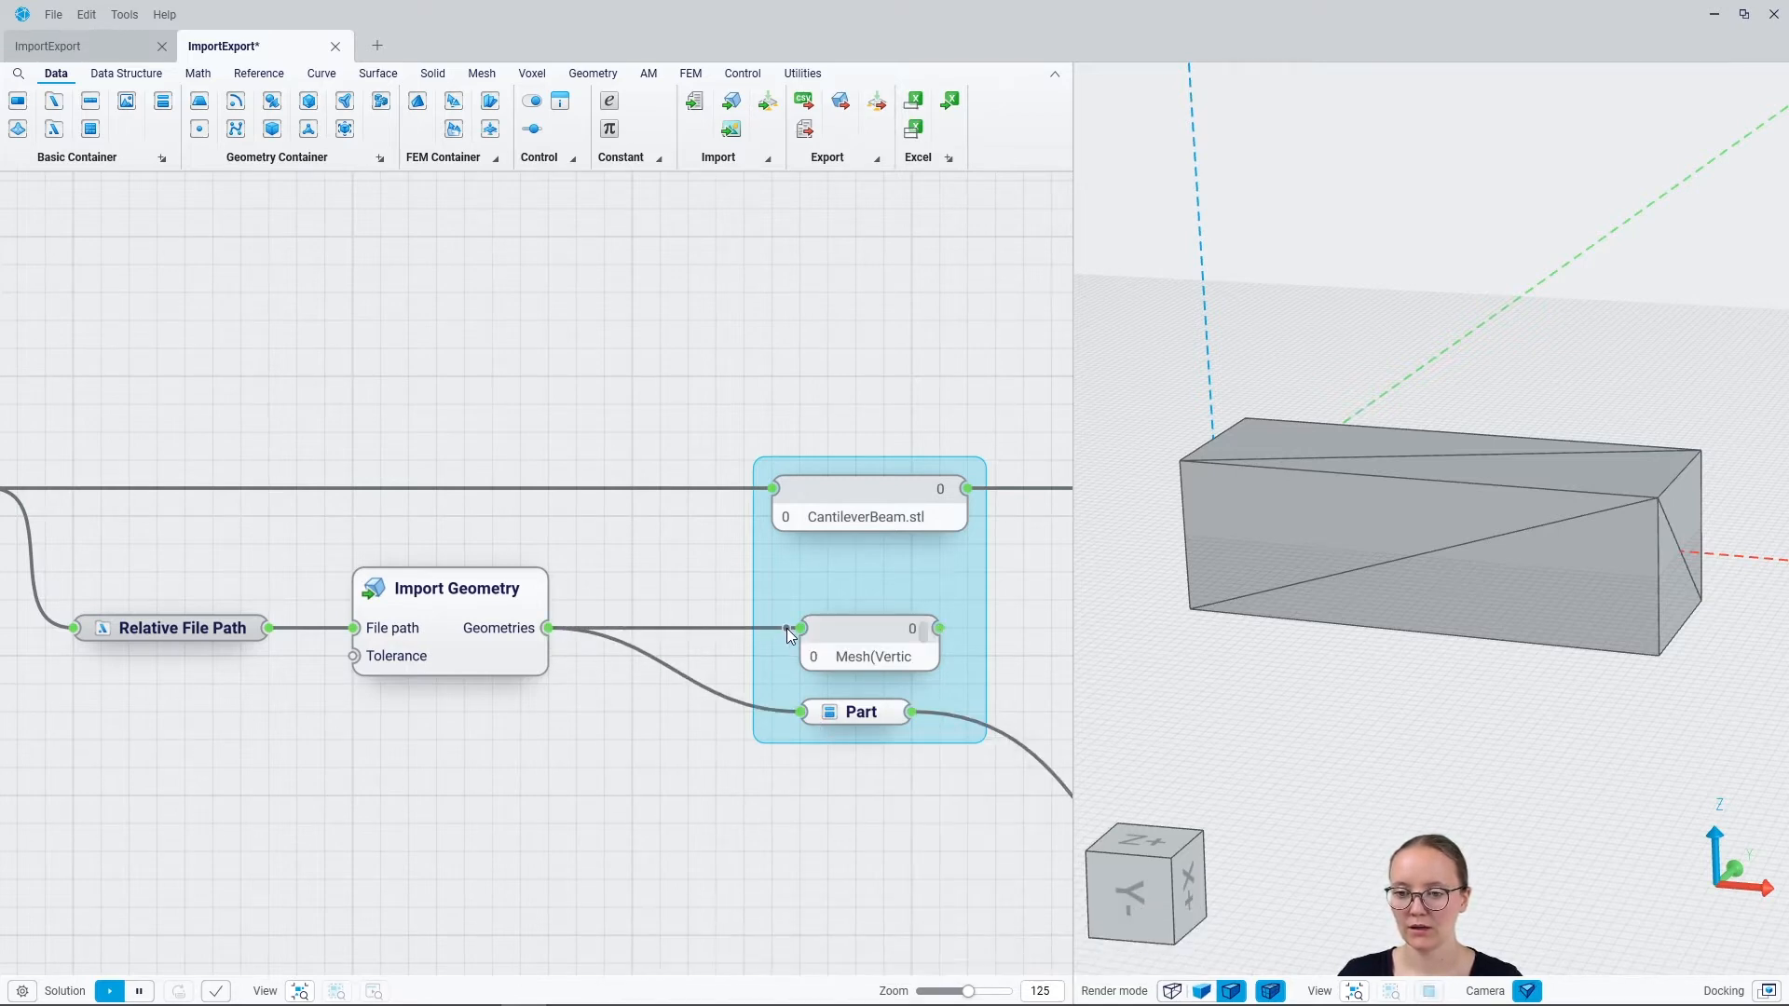
drag(939, 645, 836, 643)
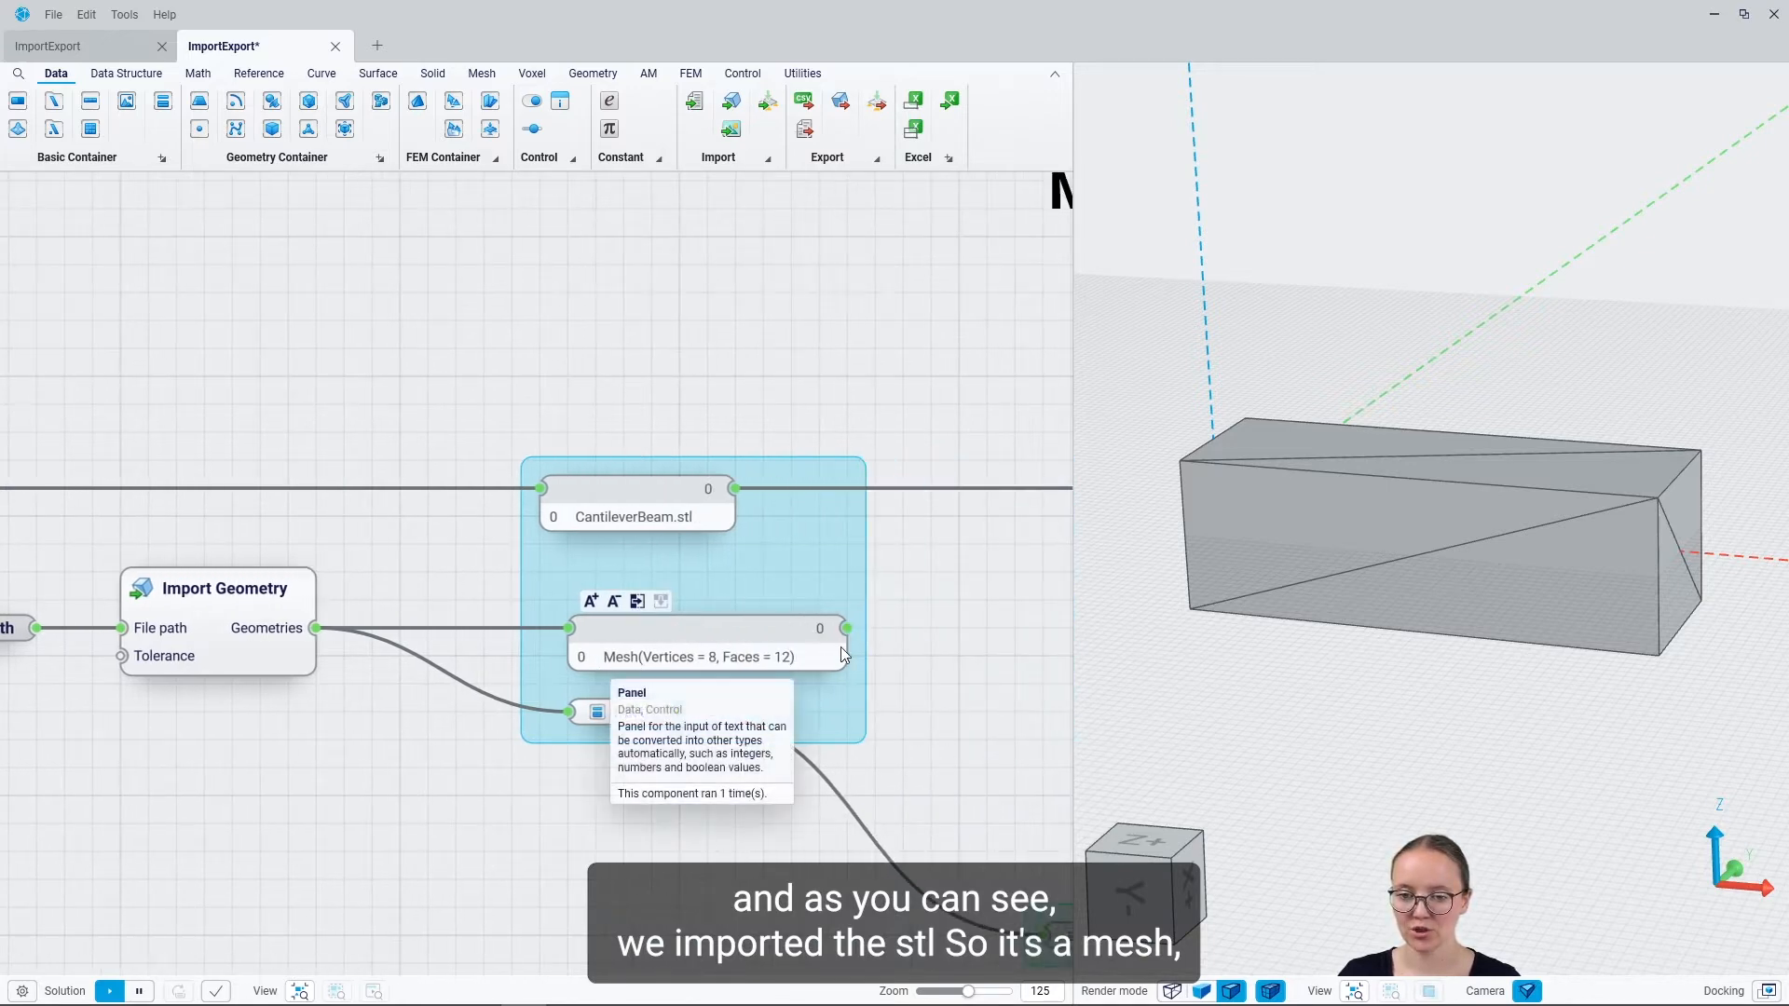
Step: Swap the imported file type by connecting the .step panel to the File Ending container in place of .stl
scroll(845, 653, down, 5)
scroll(138, 620, up, 5)
right_drag(89, 606, 358, 606)
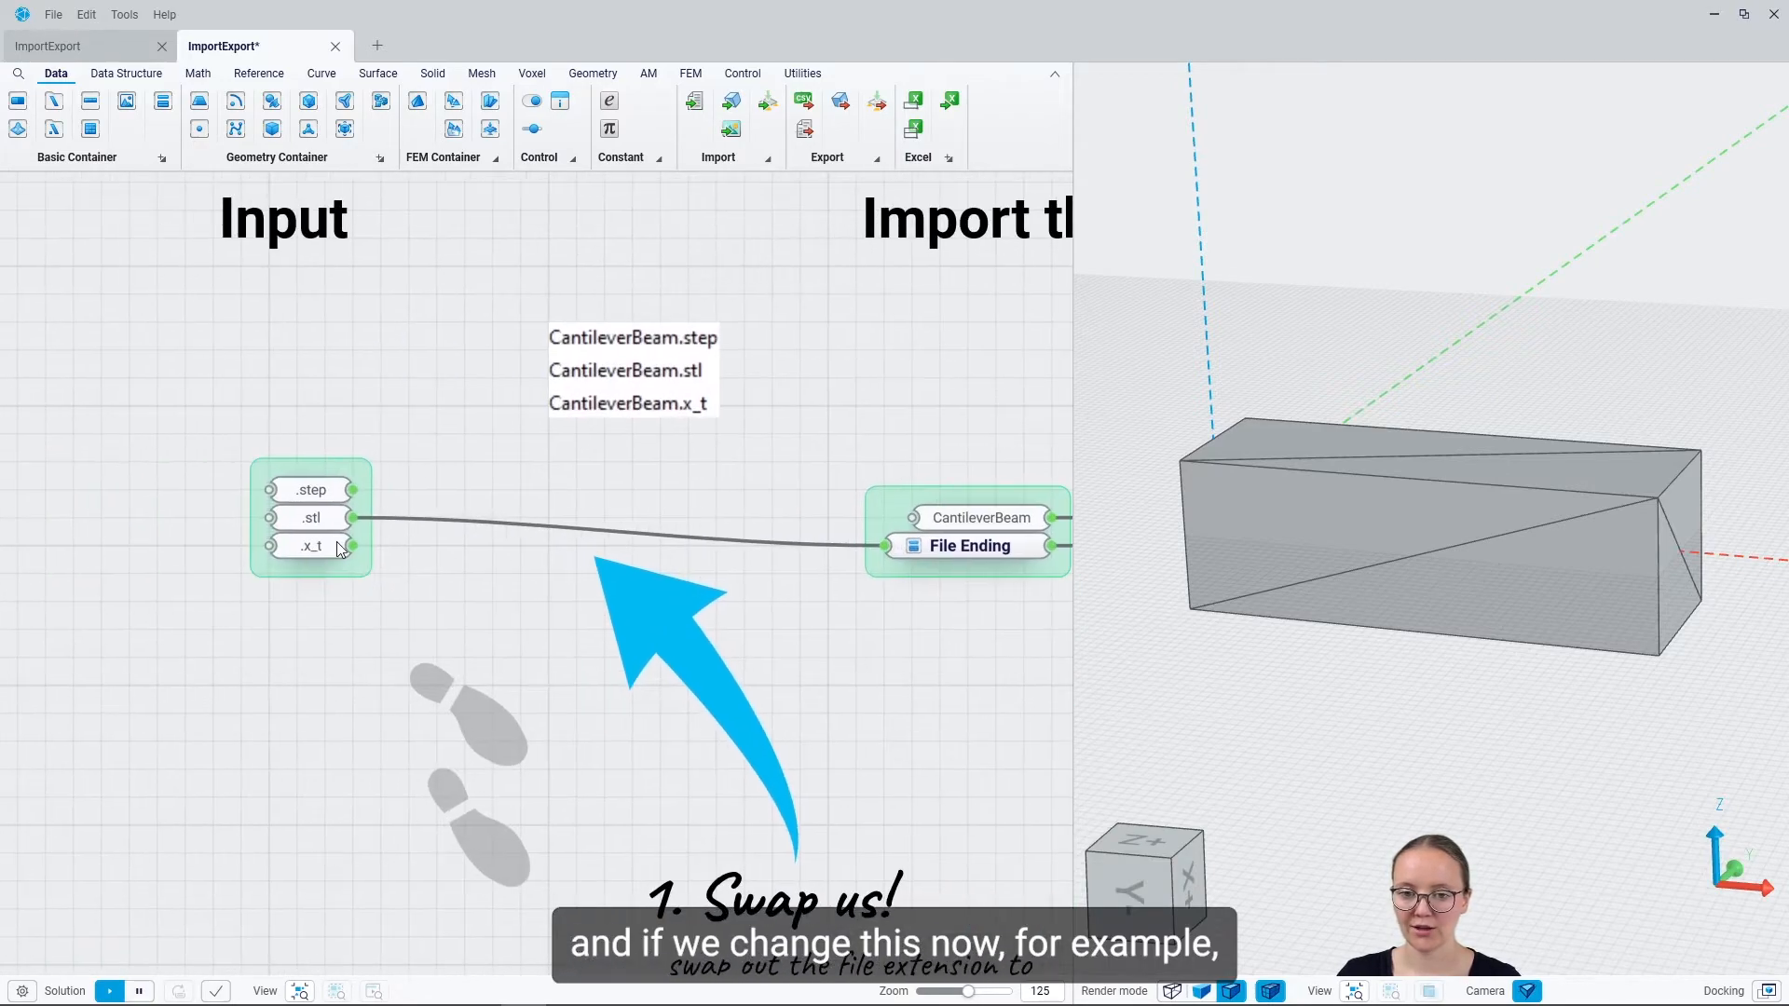
scroll(326, 491, up, 2)
drag(365, 490, 897, 569)
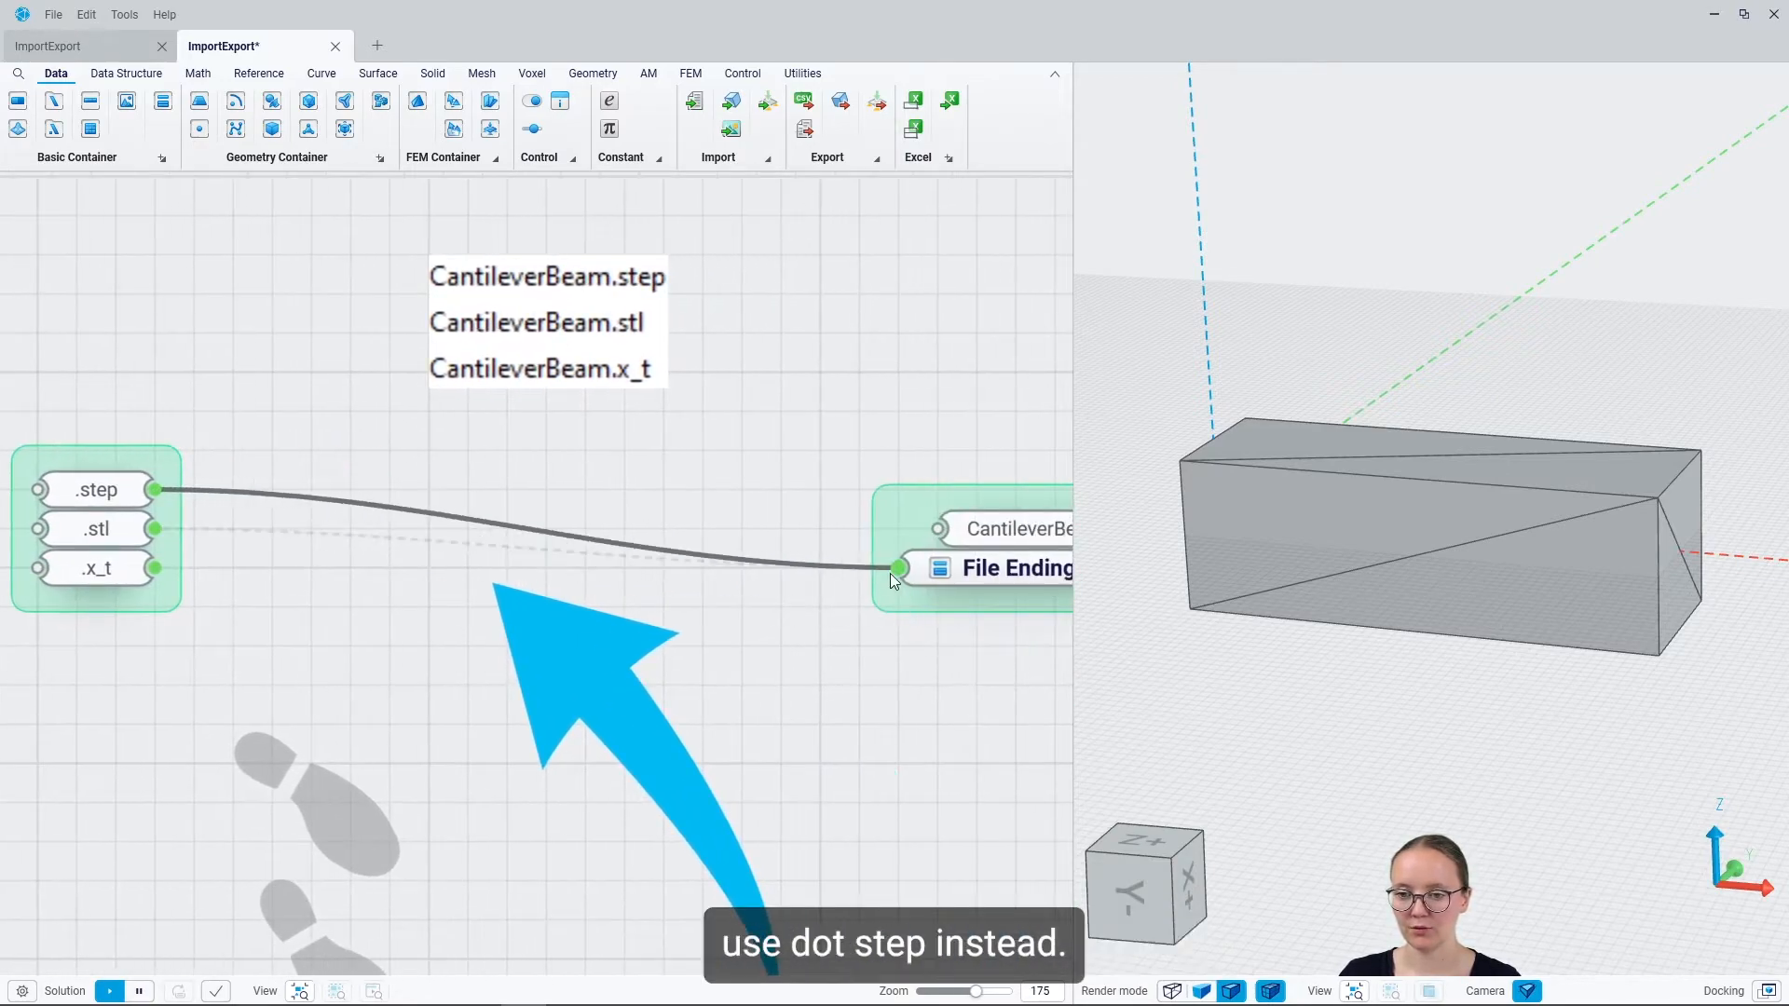
mouse_move(100, 503)
scroll(101, 498, down, 3)
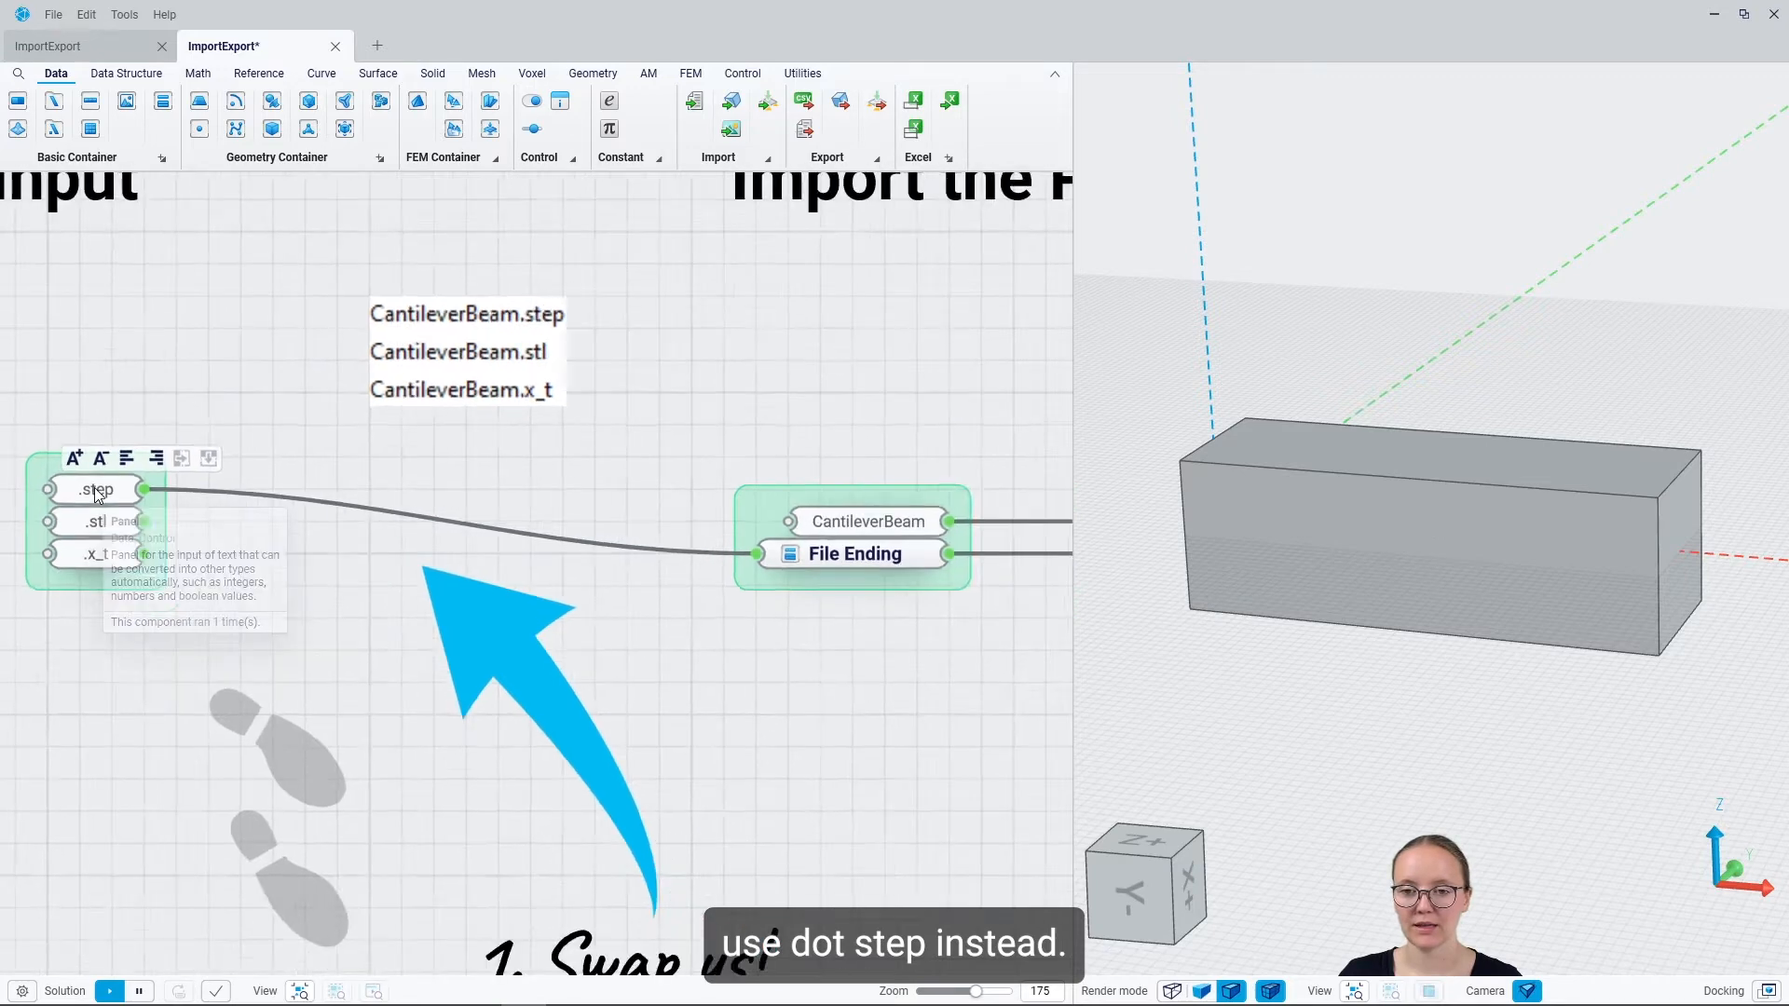
Step: Examine the downstream import nodes for the STEP file and return to the file extension inputs
right_drag(842, 675, 512, 669)
right_drag(1010, 700, 514, 685)
right_drag(256, 699, 759, 694)
right_drag(491, 667, 643, 672)
right_drag(359, 640, 542, 632)
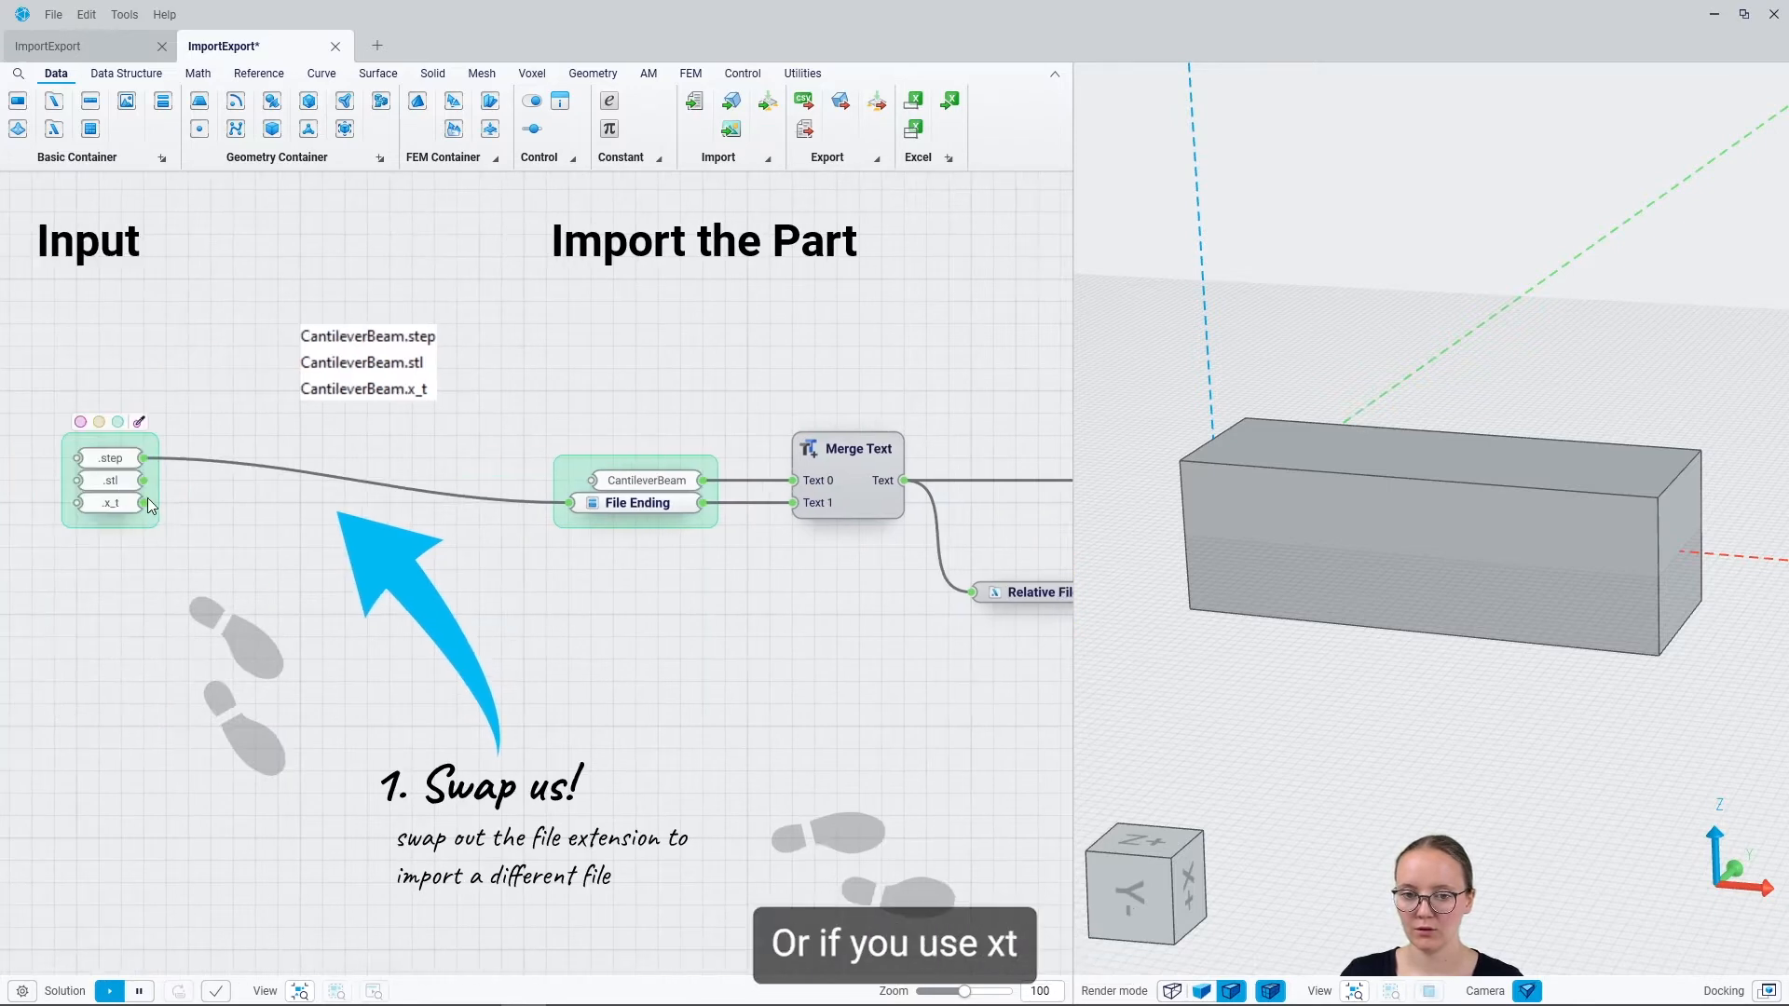
Step: Swap the imported file type by connecting the .x_t panel to the File Ending container in place of .step
drag(143, 503, 556, 515)
right_drag(807, 645, 298, 626)
right_drag(825, 661, 350, 649)
scroll(663, 601, up, 3)
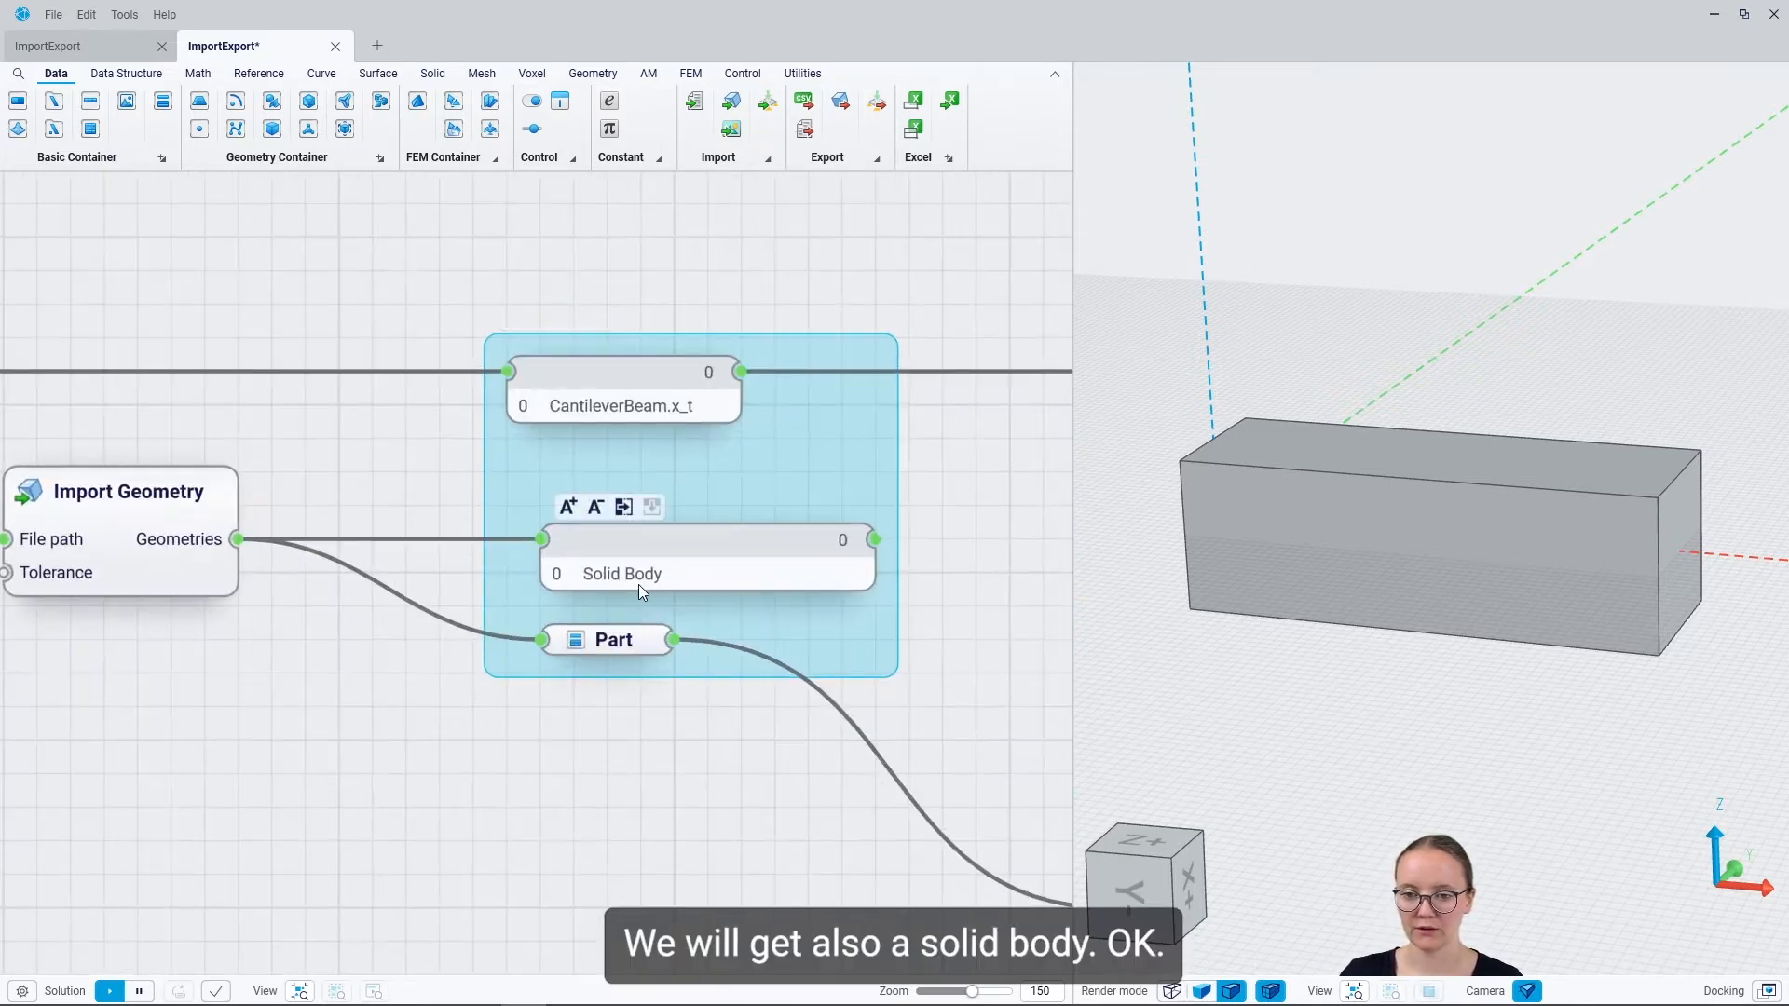
Step: Narrow the panel on the Import Geometry output so that it fits its text
click(866, 565)
drag(872, 568, 706, 567)
click(952, 556)
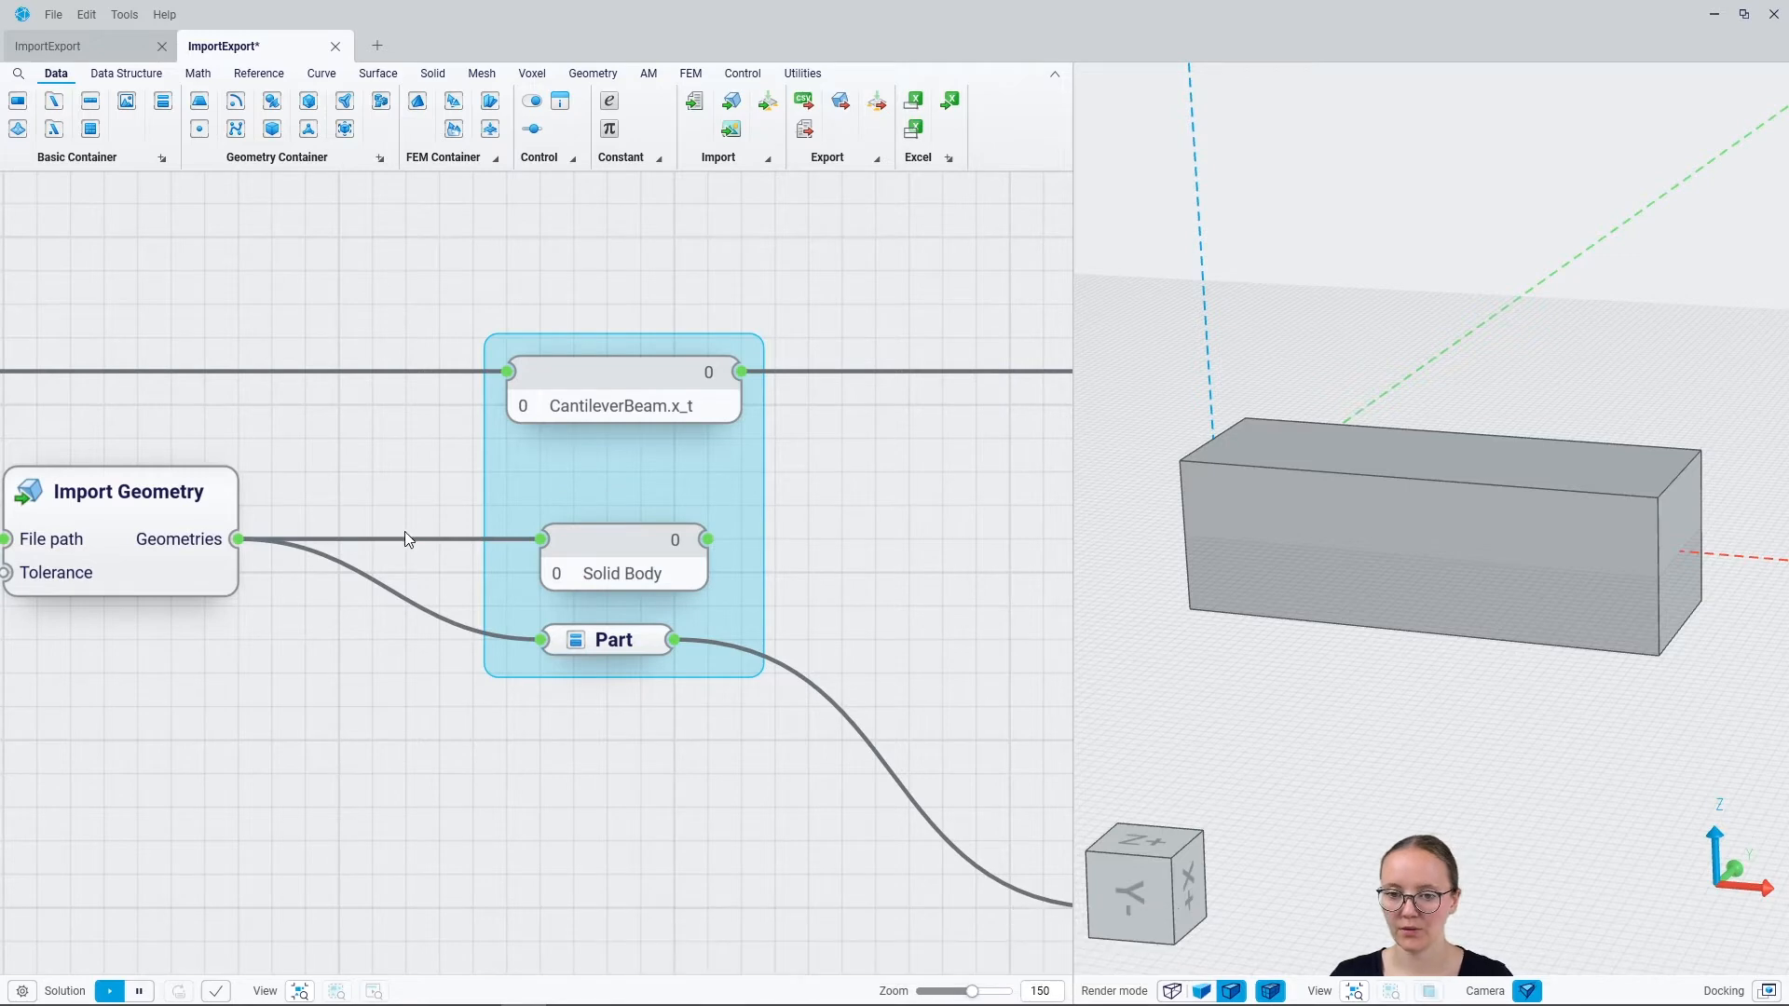
Step: Feed the Part container output into a new Move component and place it just before the Moved Part container
scroll(388, 550, down, 5)
middle_drag(746, 561, 605, 549)
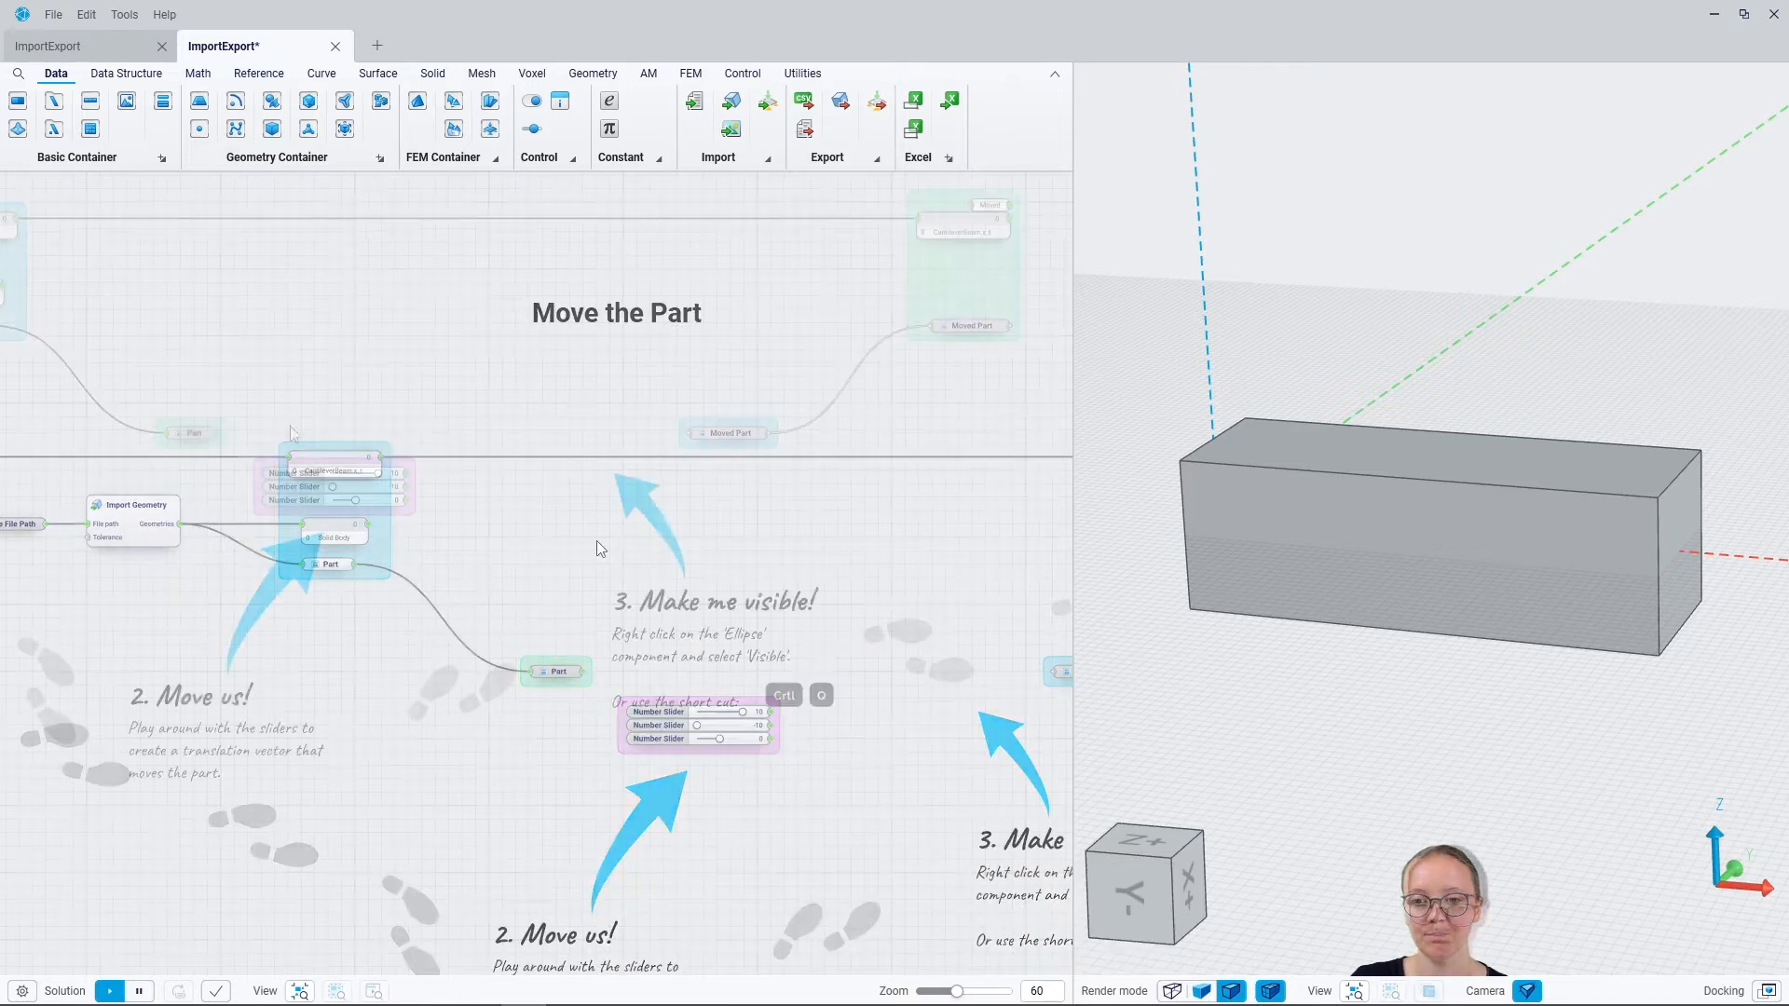
drag(210, 432, 488, 423)
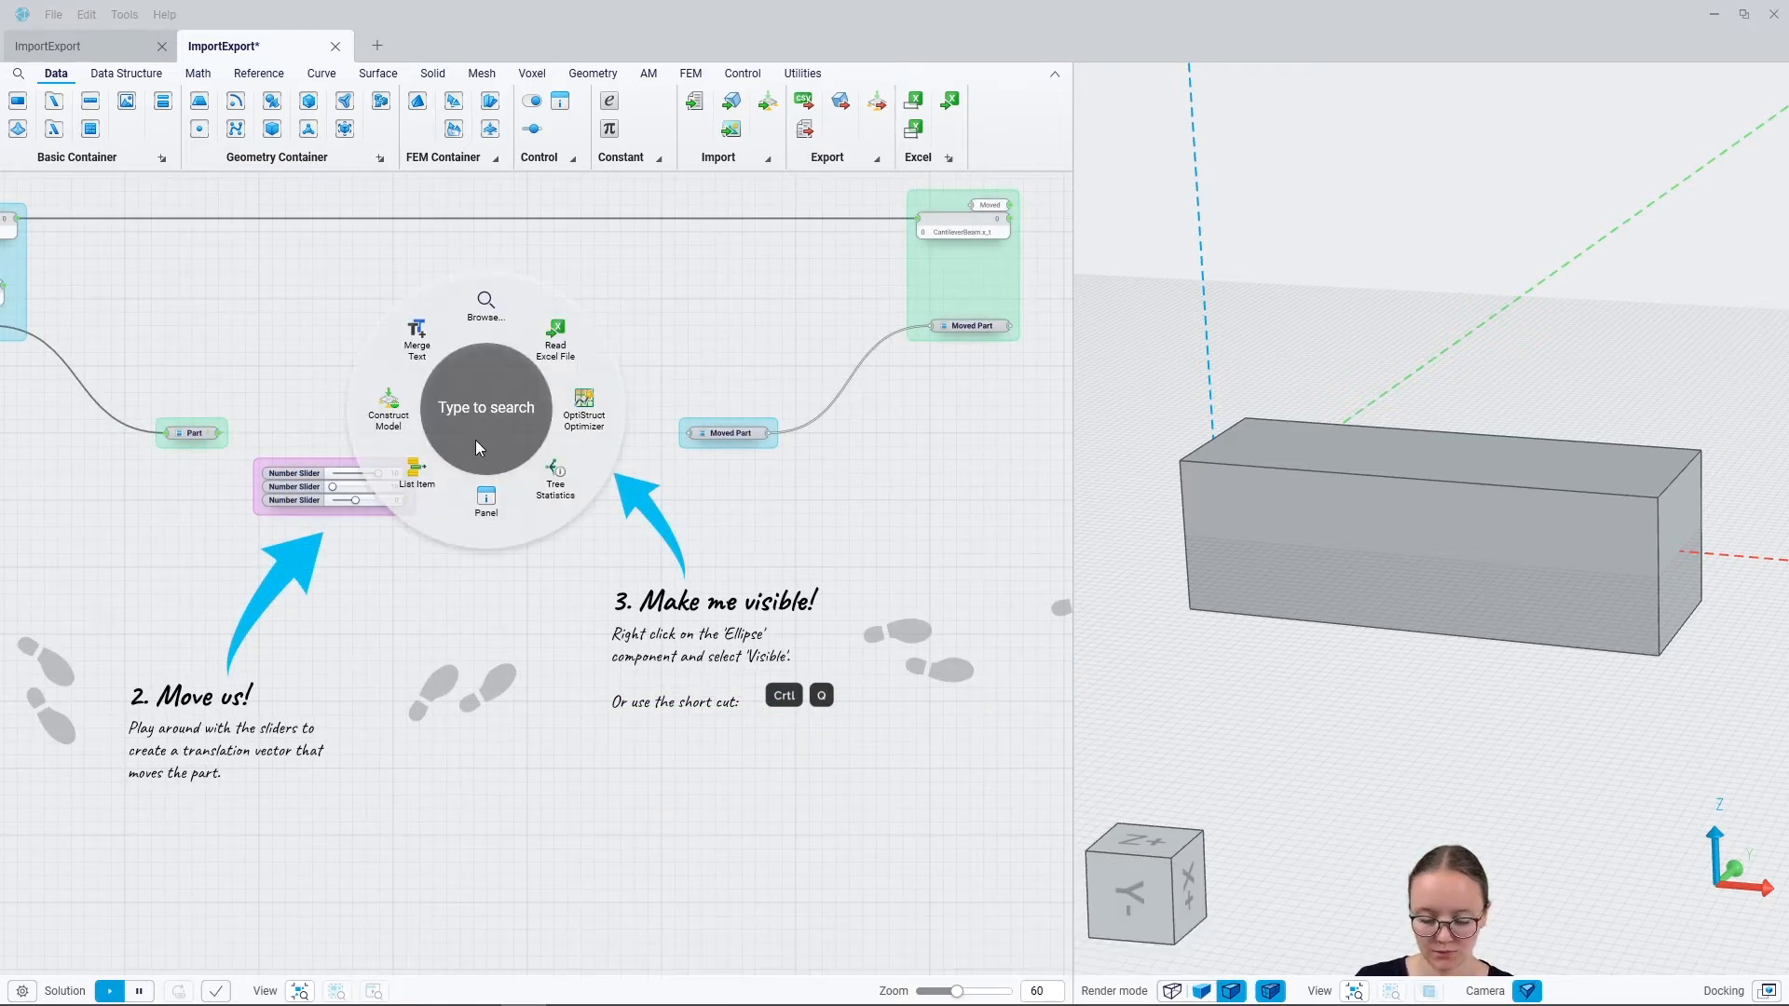
text(move)
key(Return)
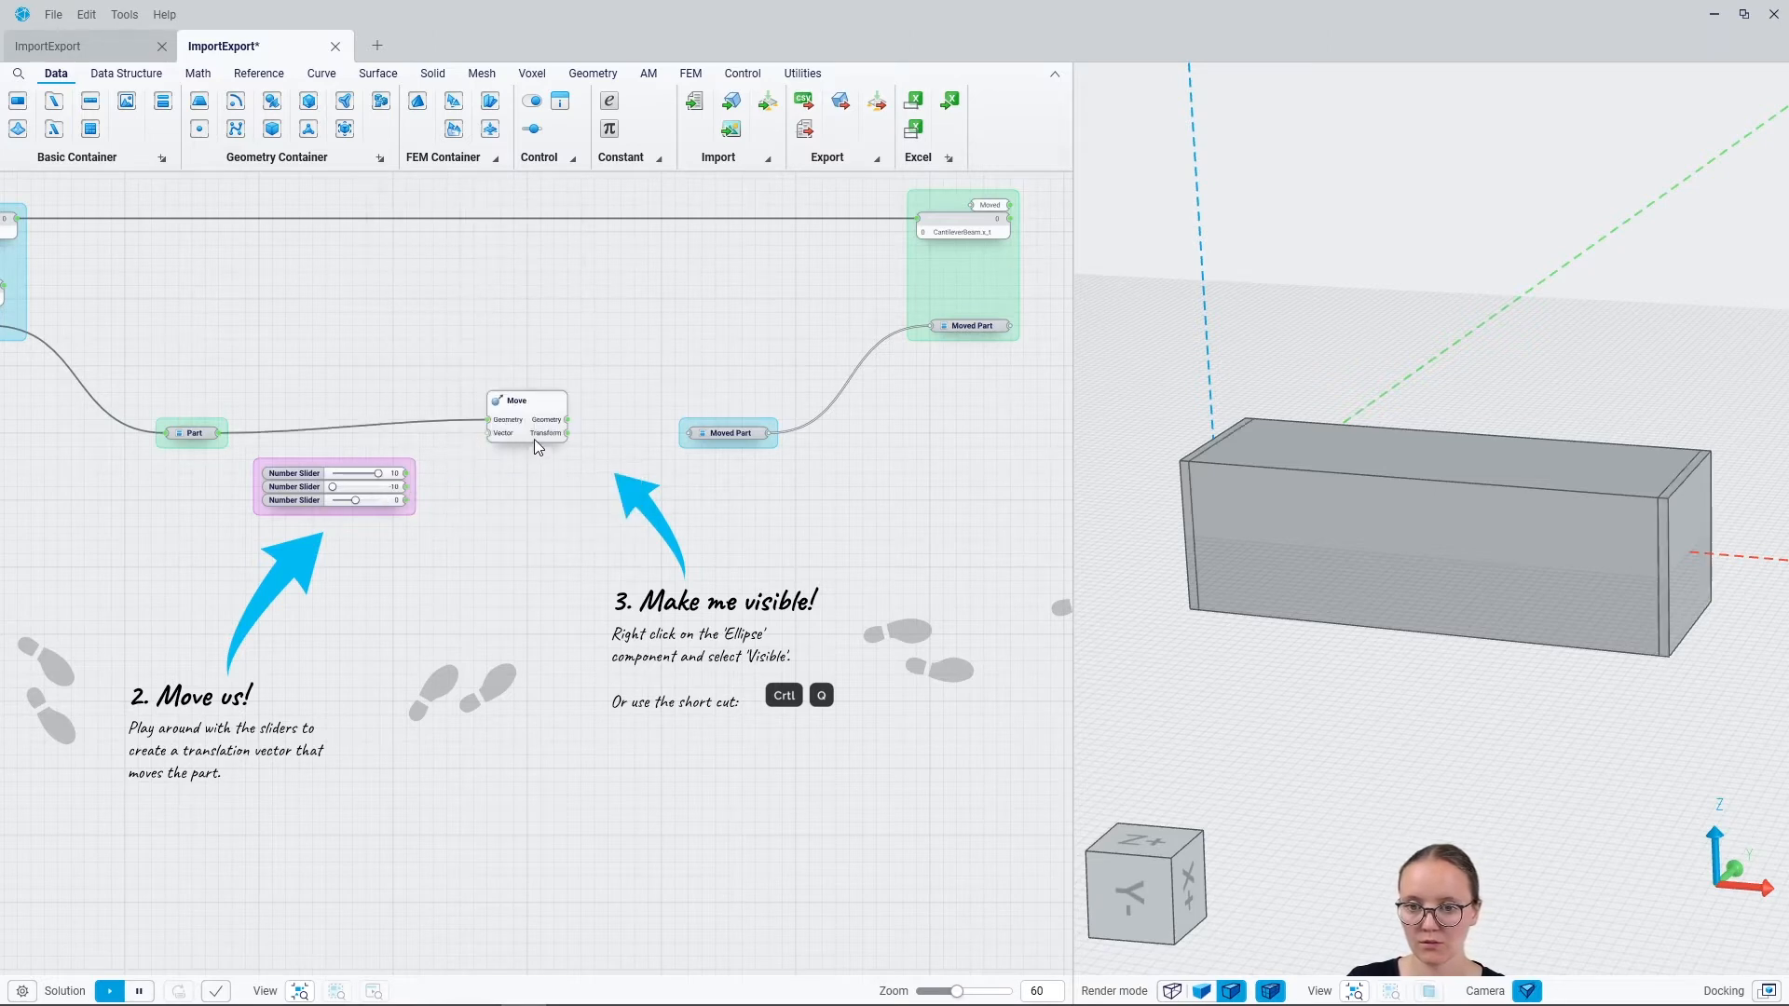
drag(533, 449, 572, 444)
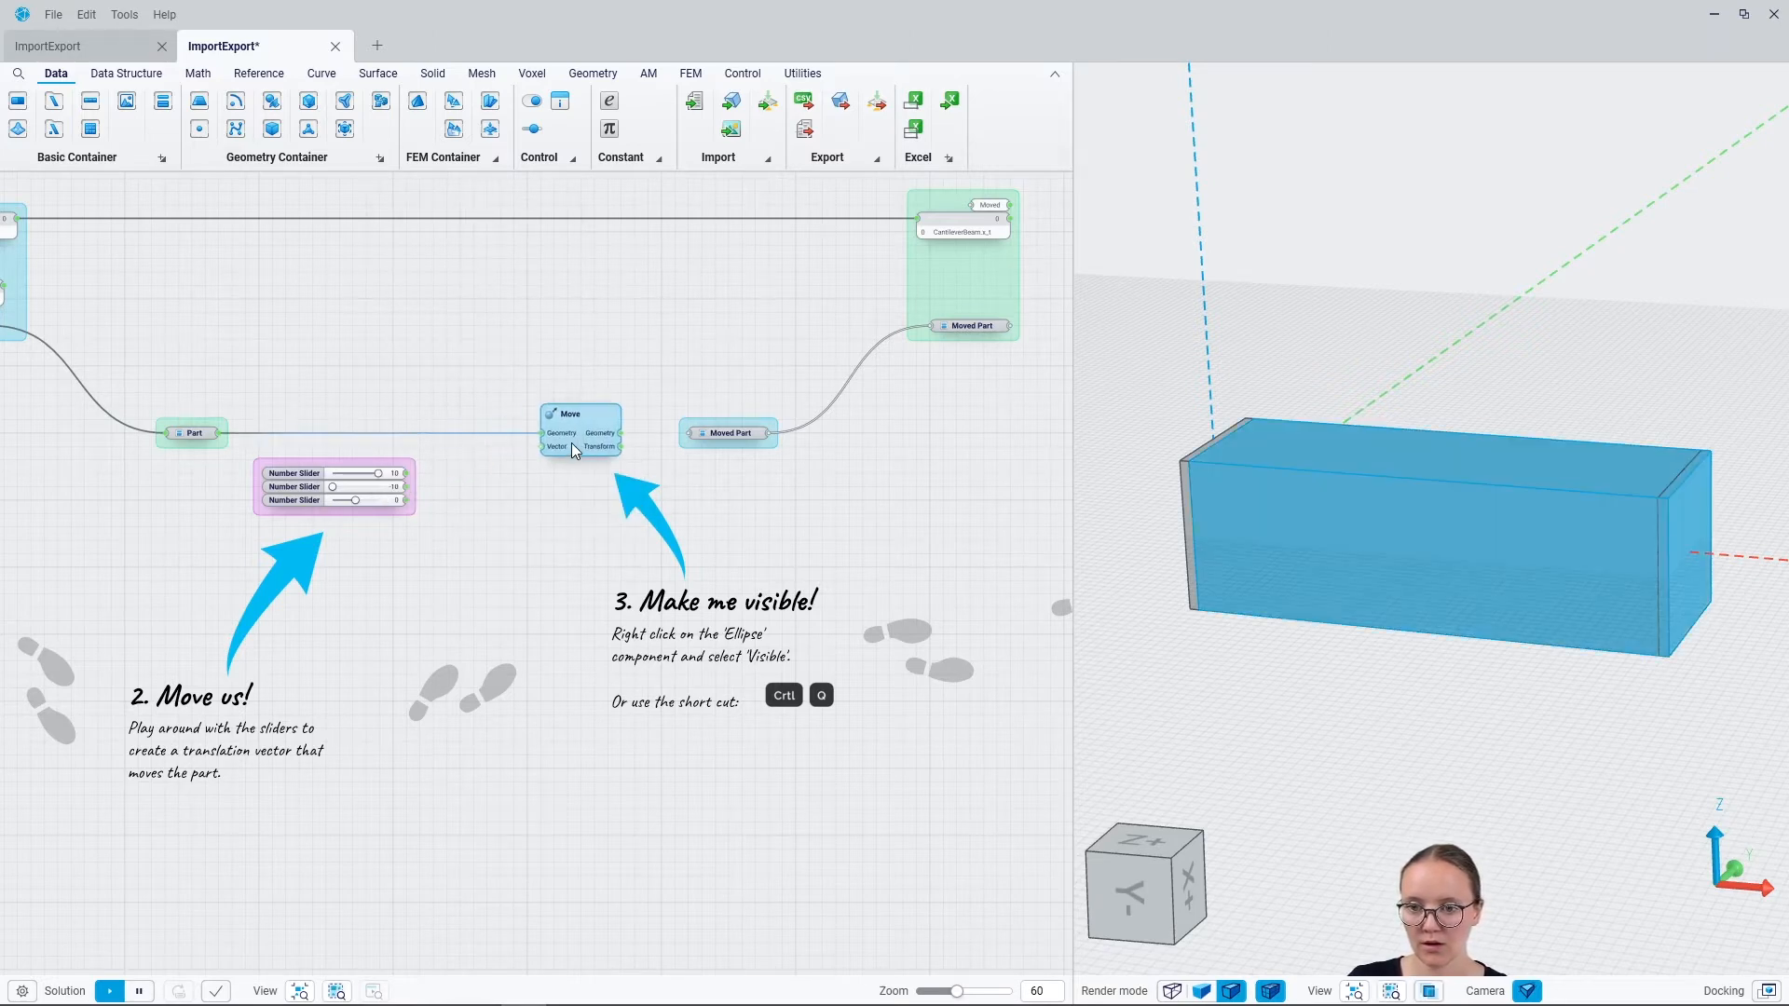
Step: Add a Construct Vector component beside the number sliders and connect the three sliders to its X, Y and Z coordinates
double_click(464, 486)
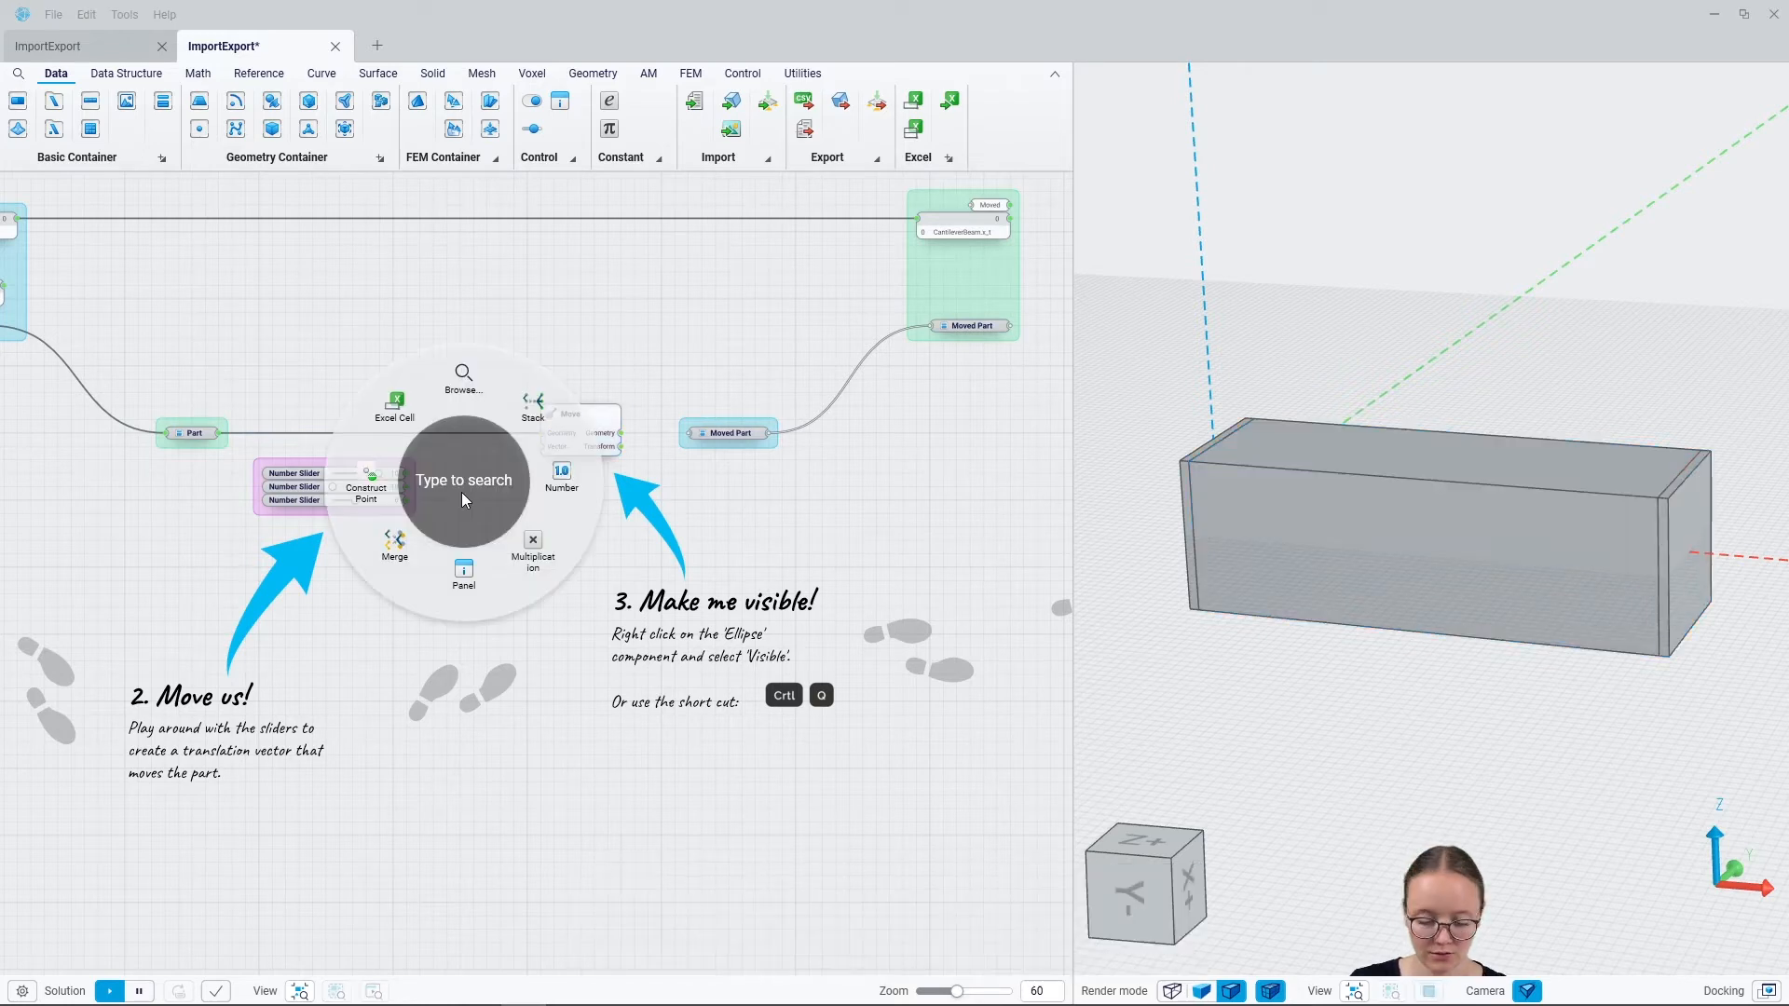
text(const)
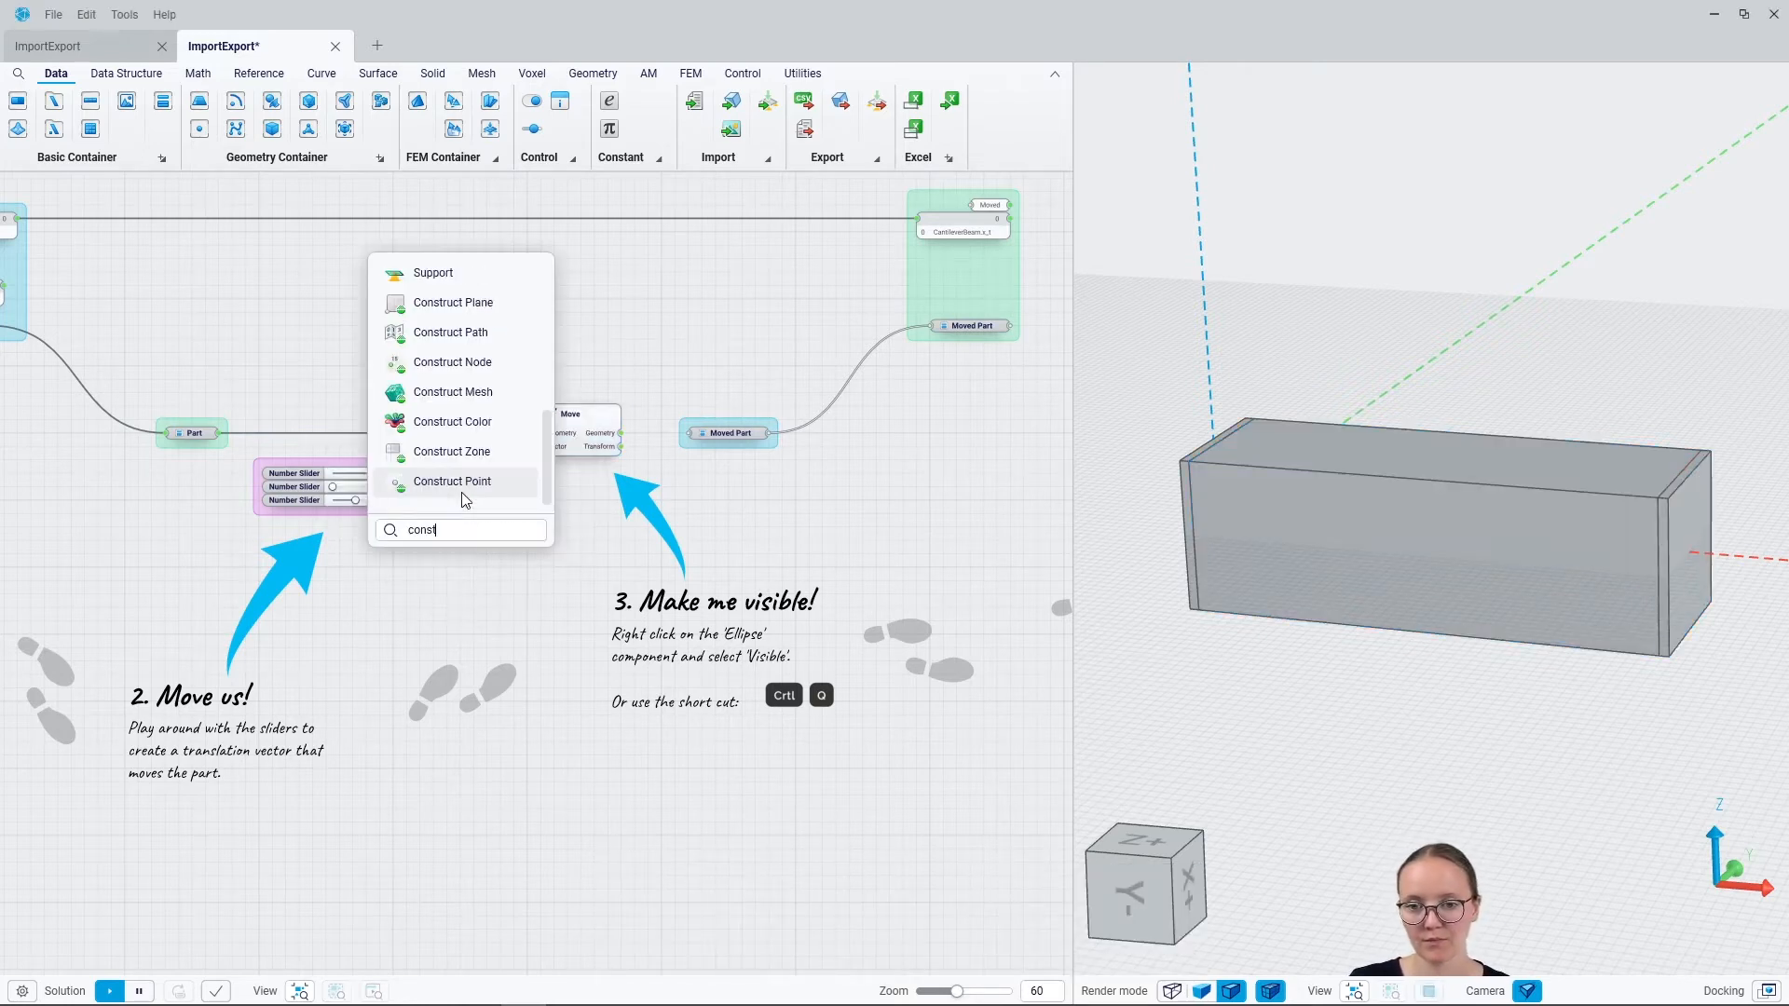
text(ruct ve)
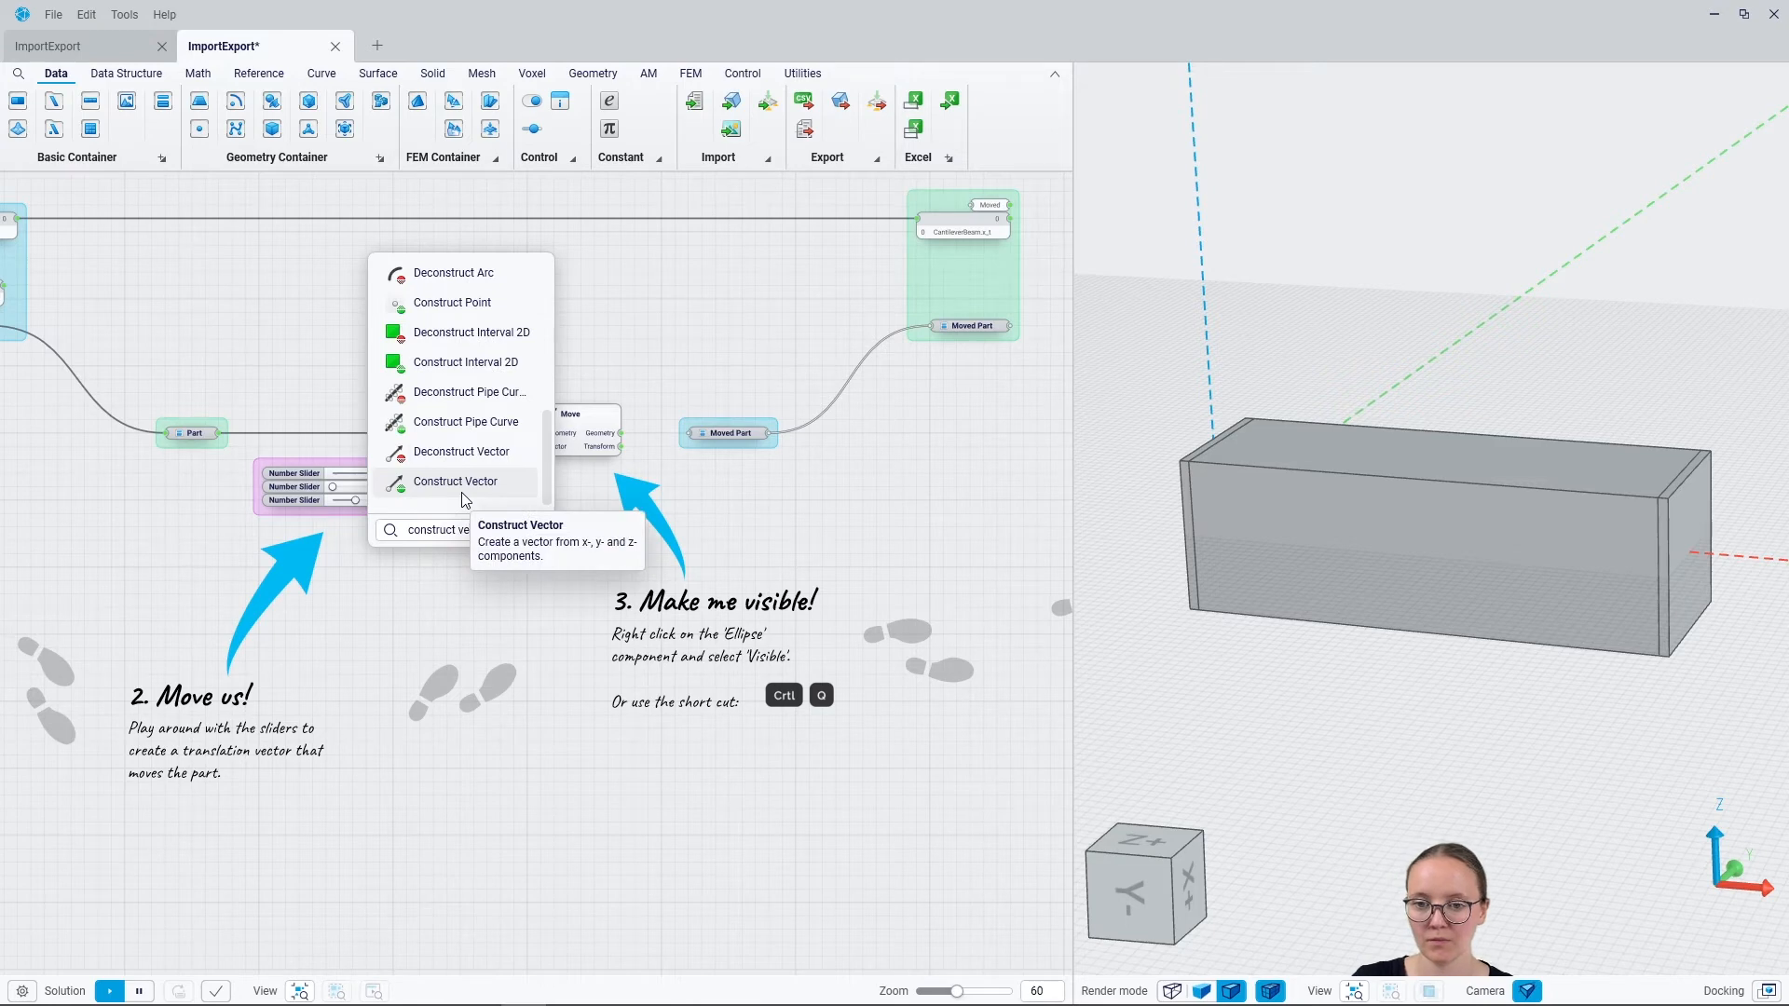
click(462, 494)
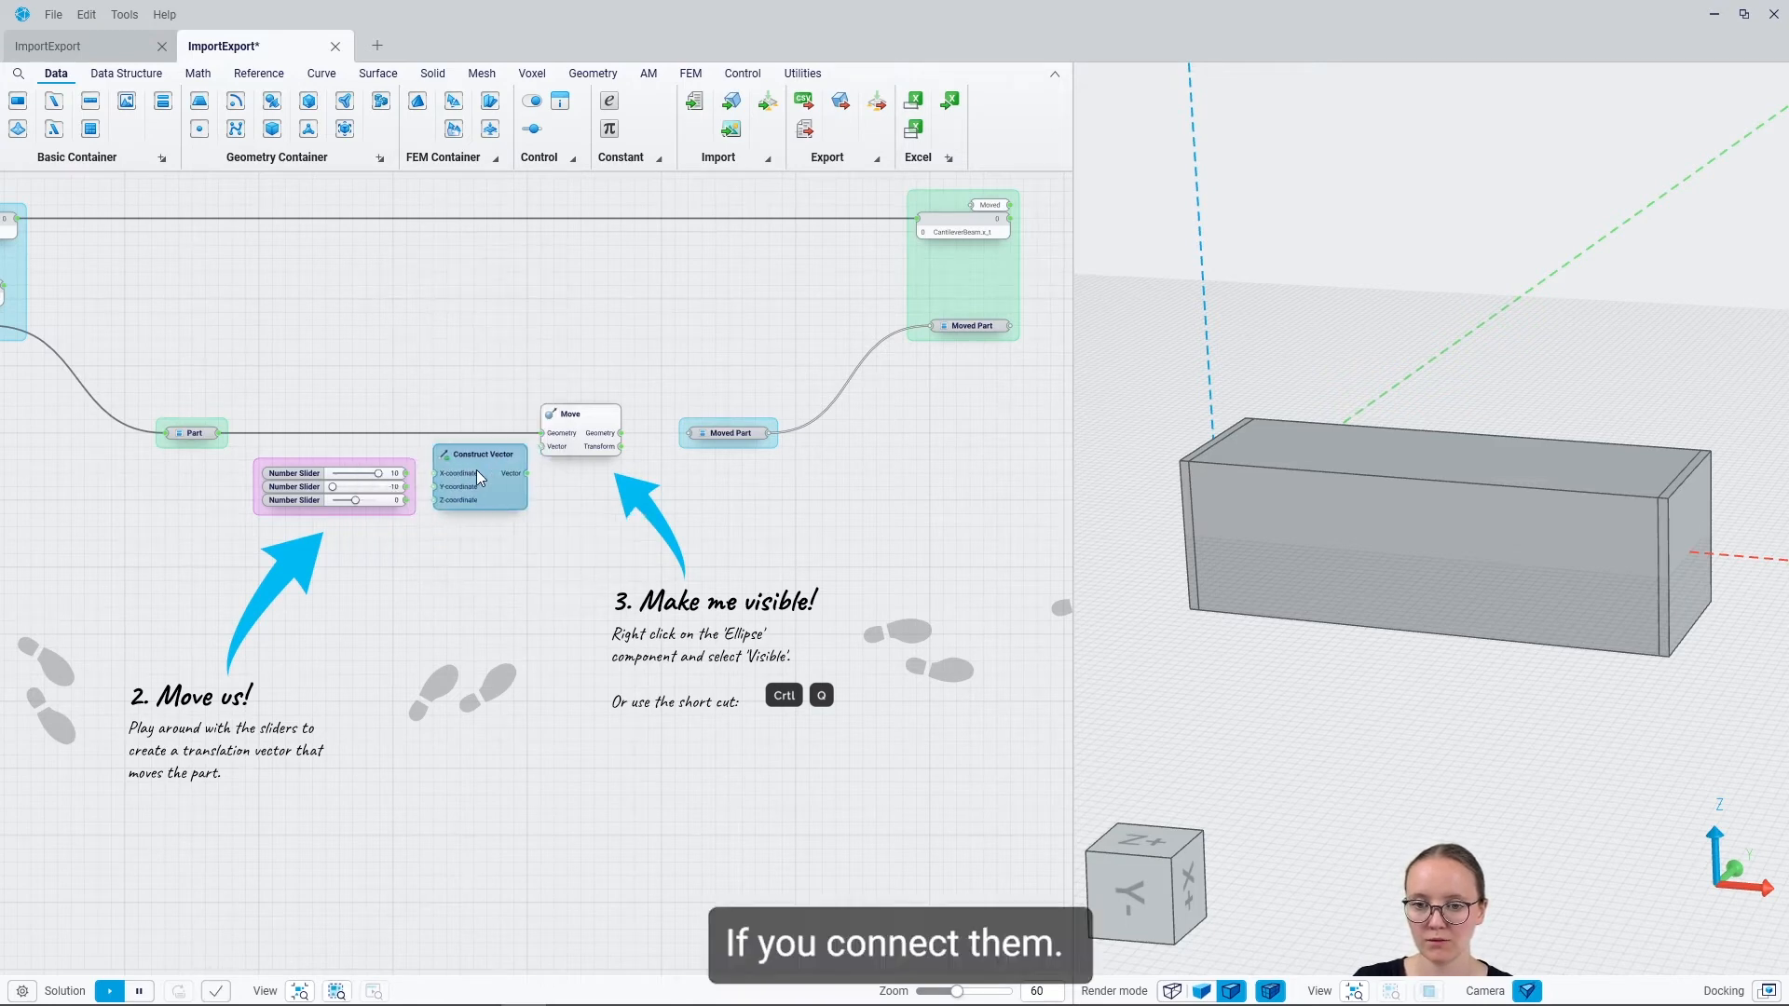
mouse_move(406, 474)
mouse_down()
mouse_move(435, 474)
mouse_move(408, 501)
mouse_up()
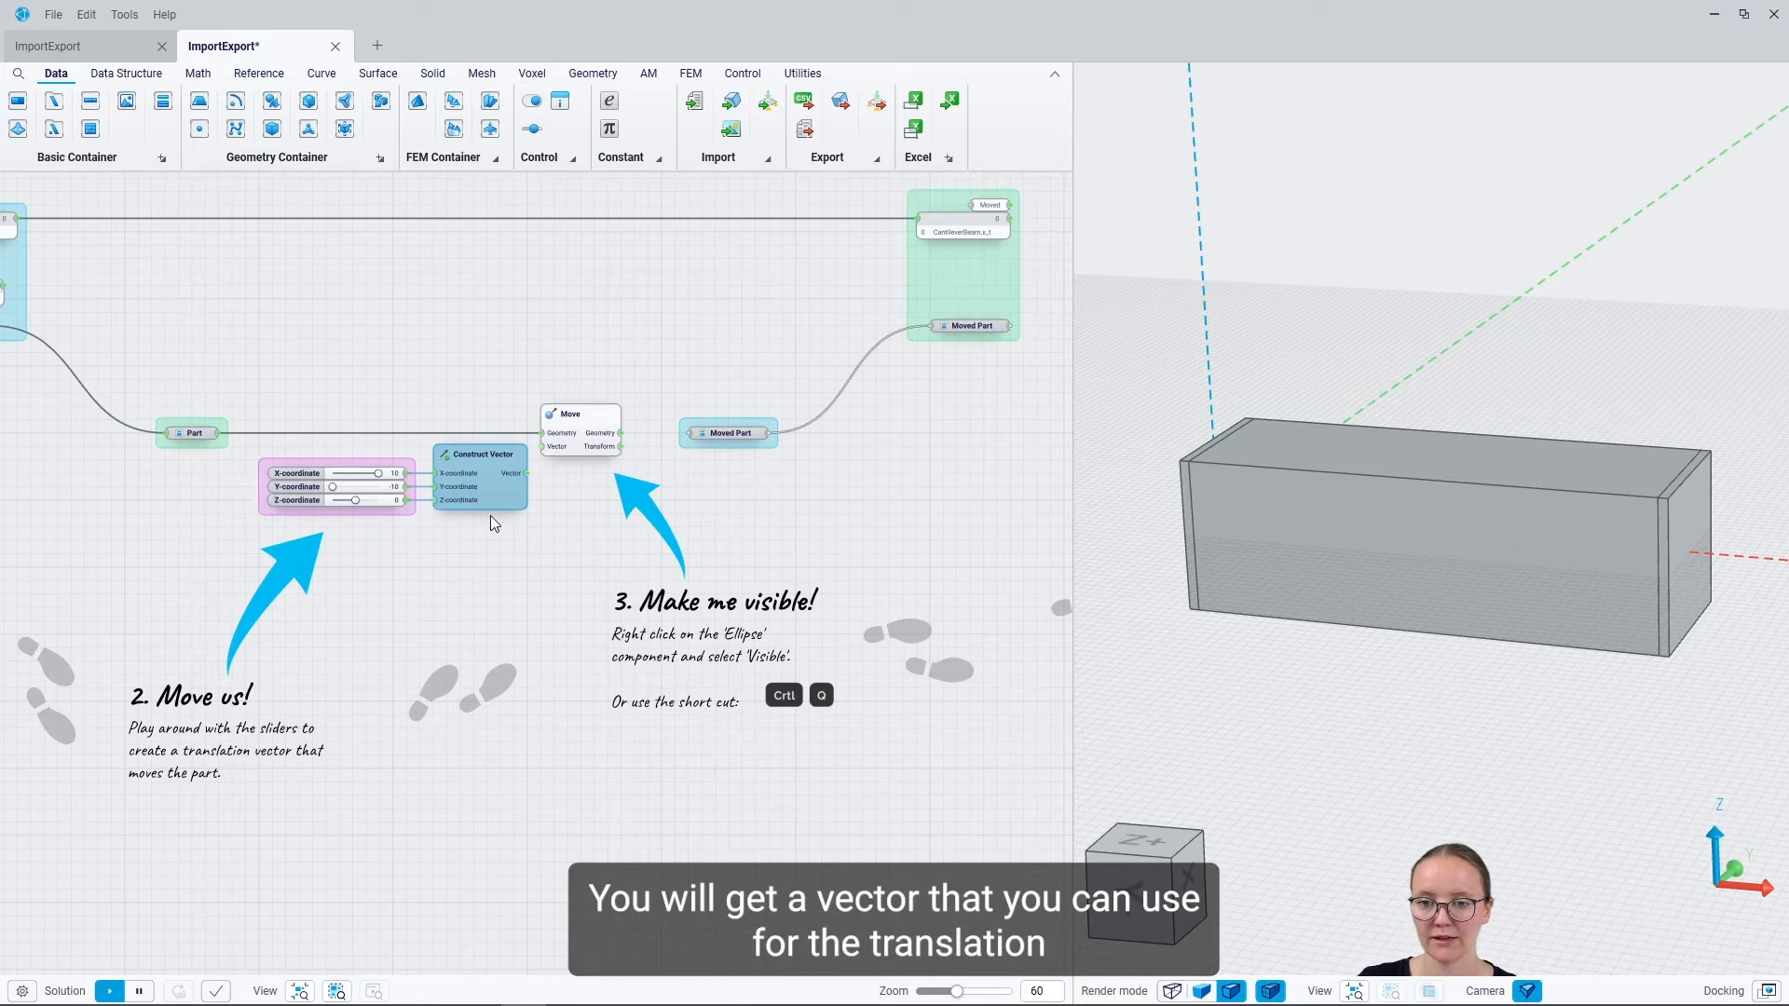
Step: Connect the constructed vector to the Move component's Vector input and adjust the coordinate sliders, with X at 8 and Z at 10
drag(528, 473, 542, 447)
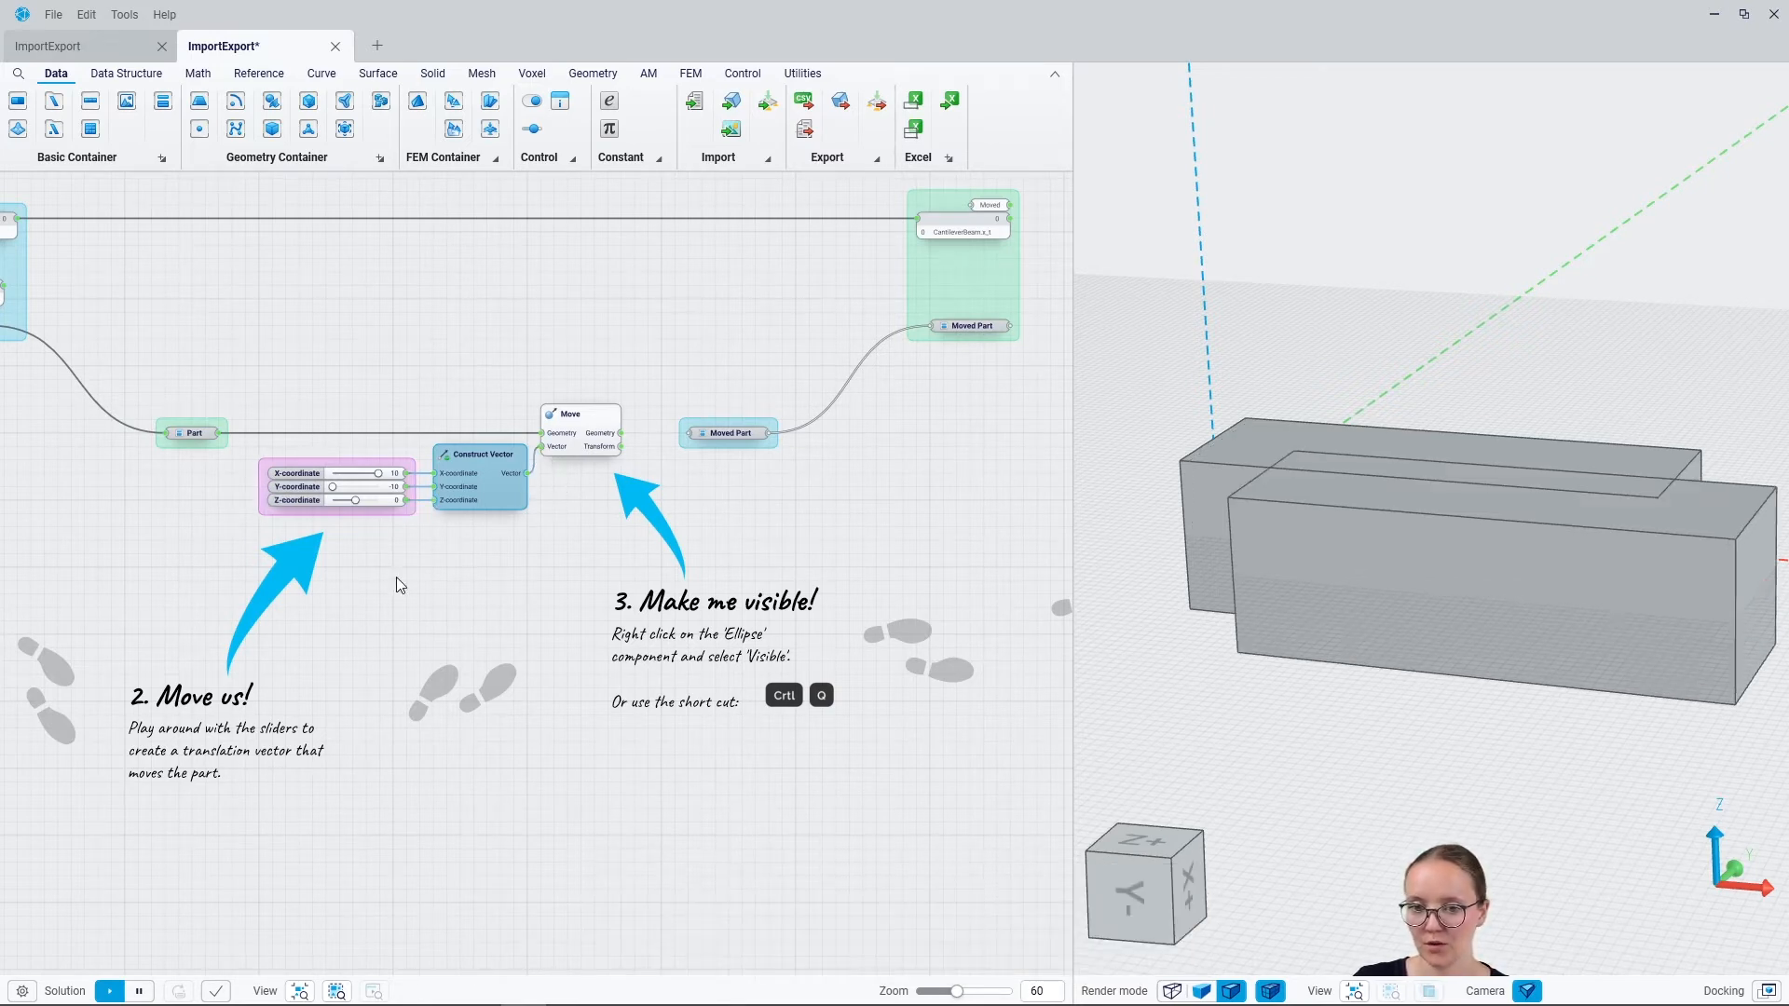
drag(333, 487, 374, 474)
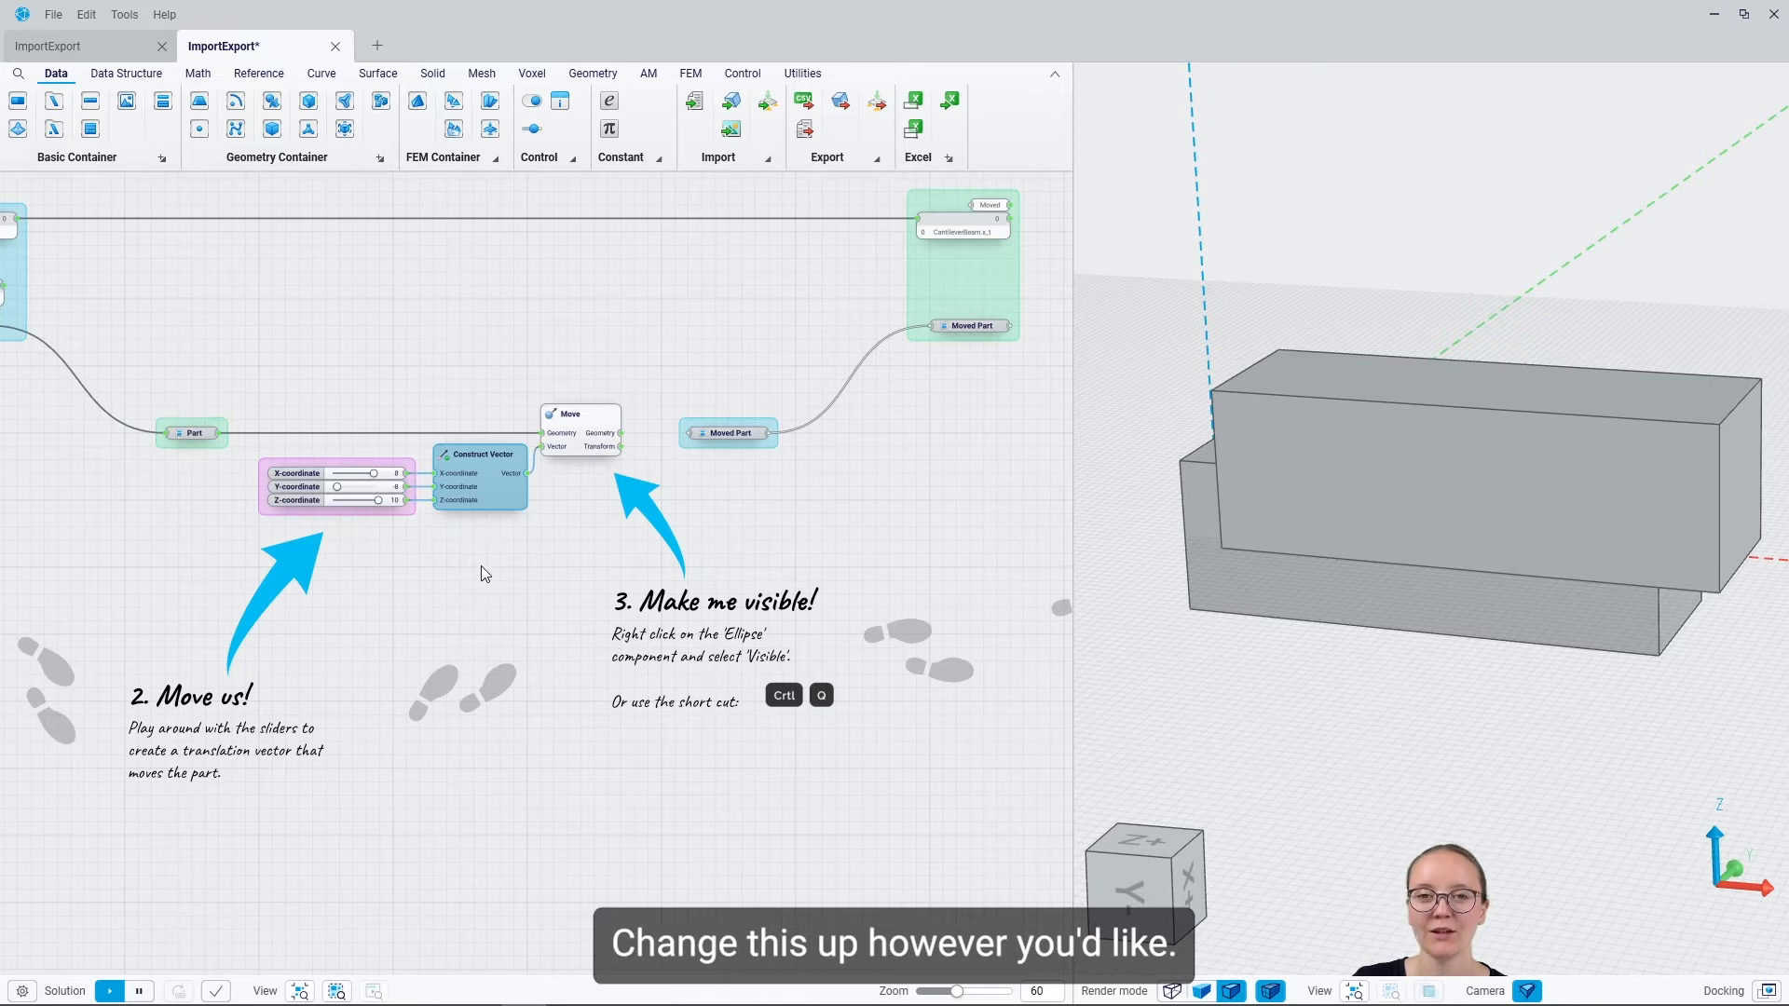
click(540, 560)
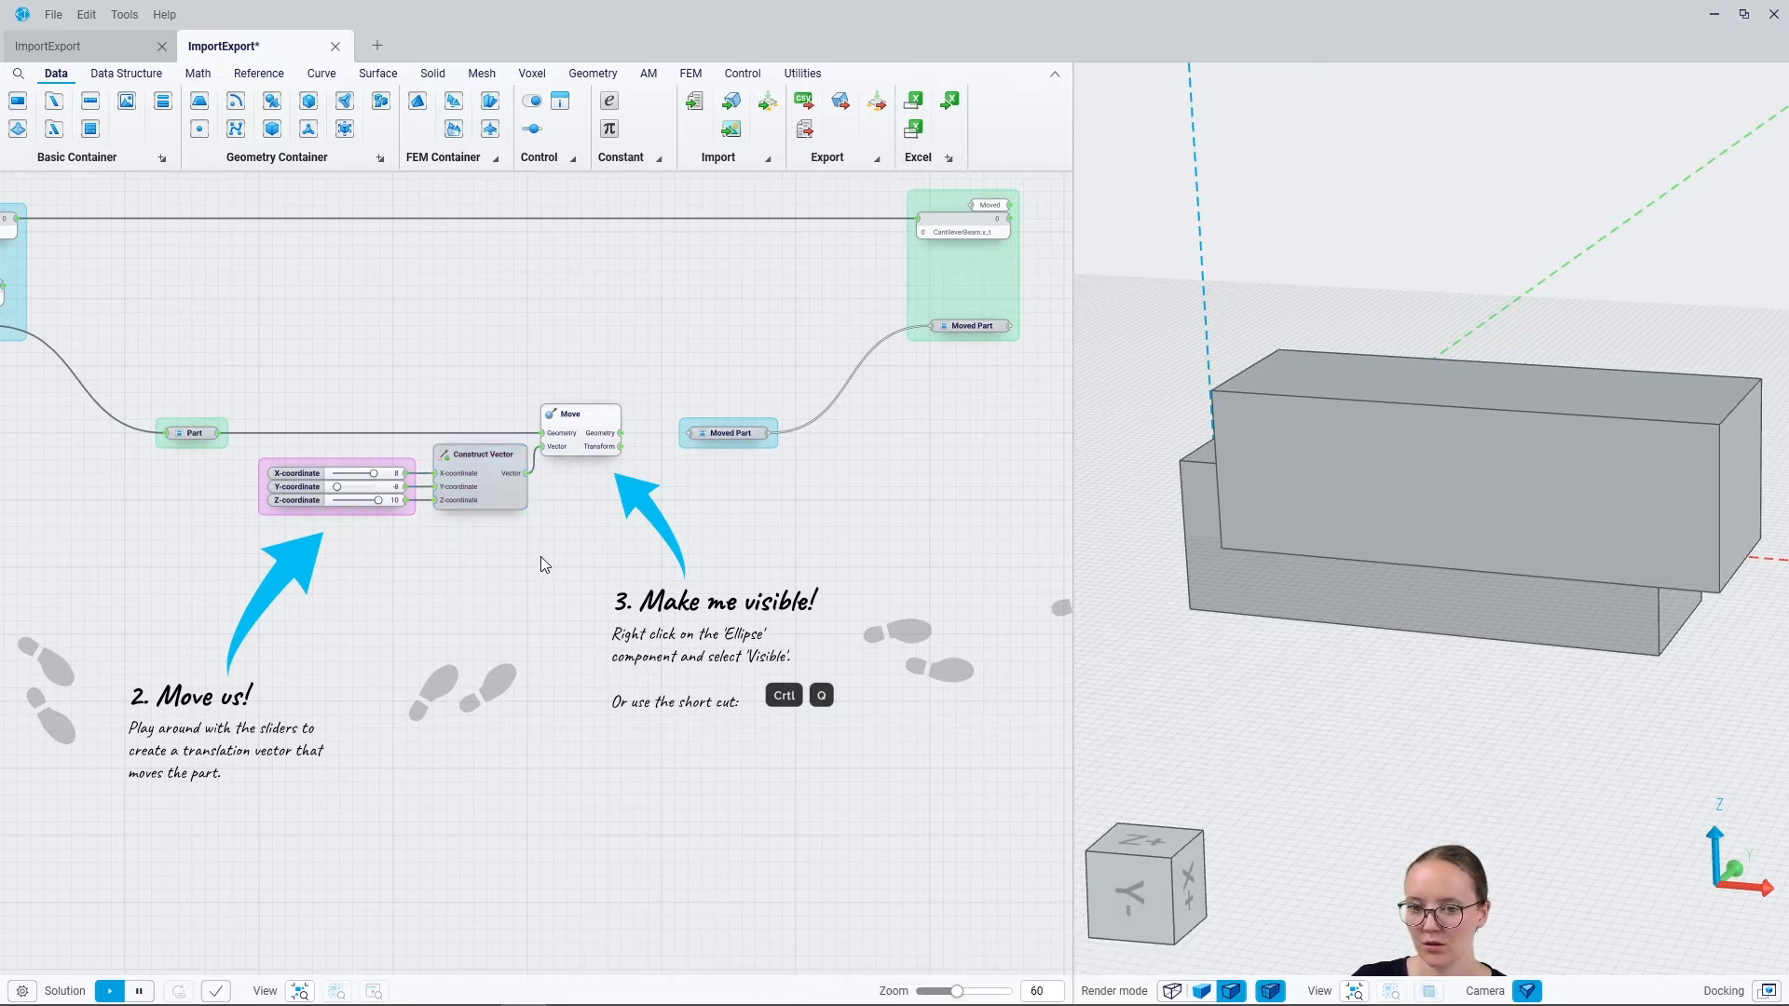
Step: Hide the original part in the 3D view and connect the Move component's Geometry output to the Moved Part container
click(1248, 588)
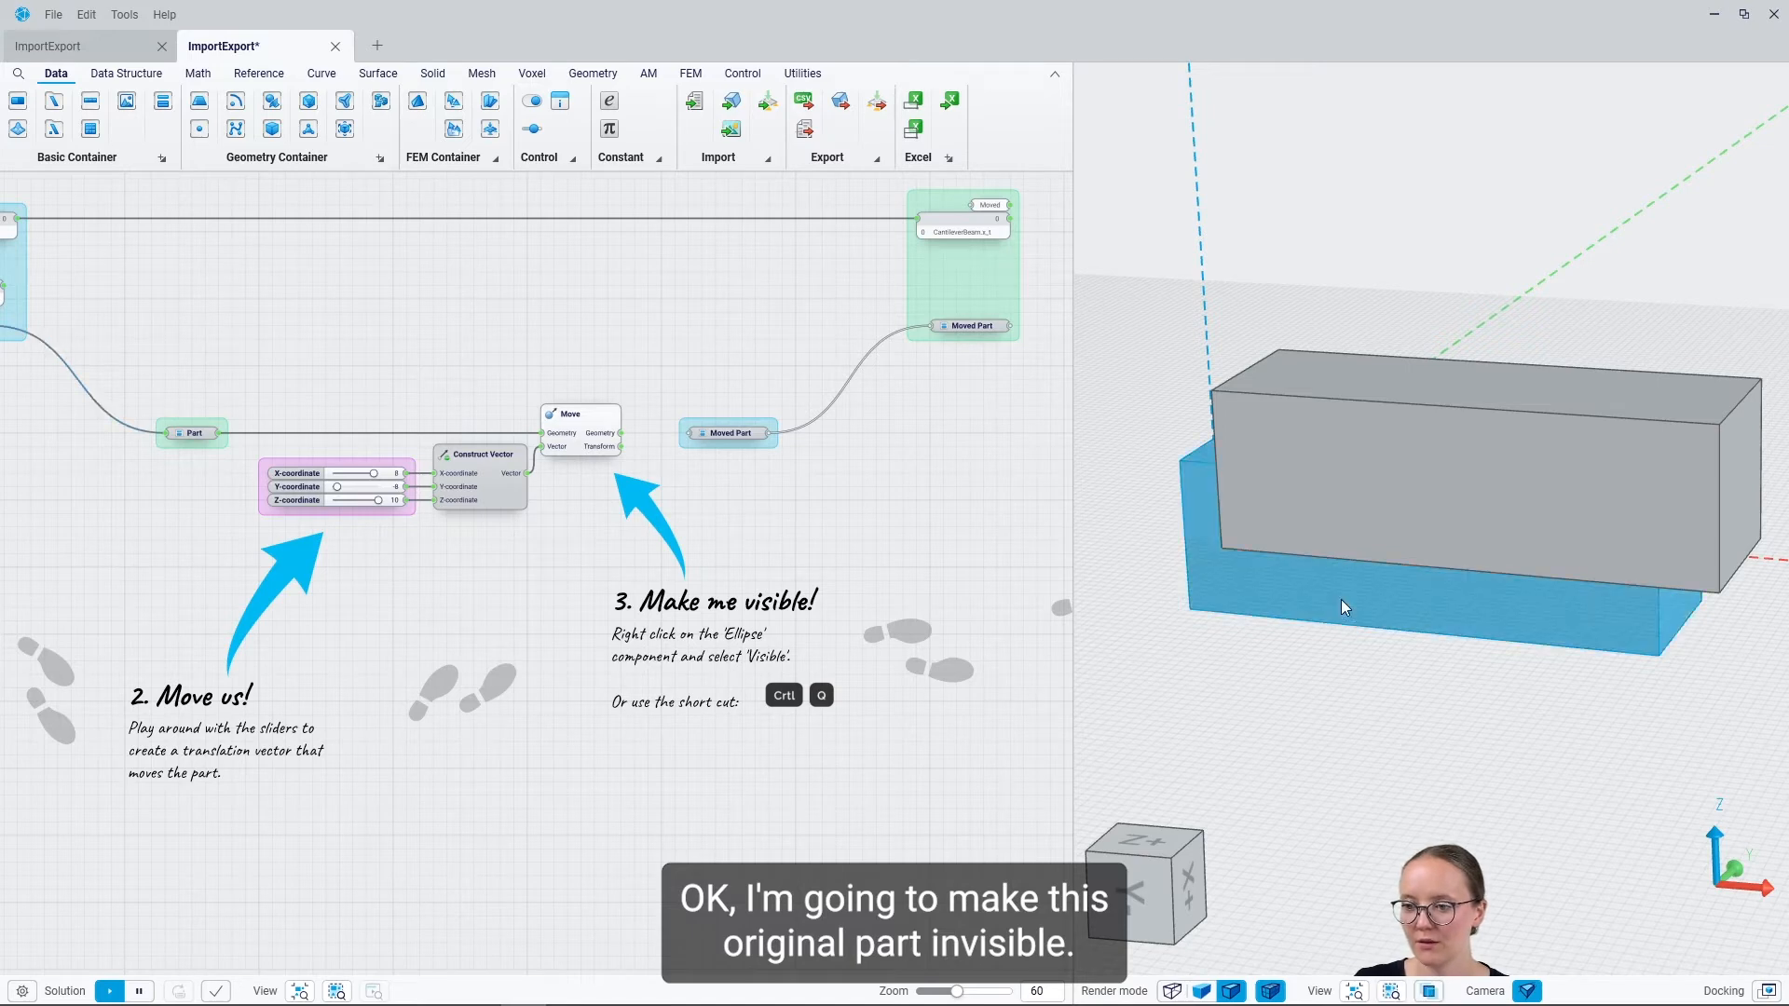
key(ctrl+q)
click(589, 437)
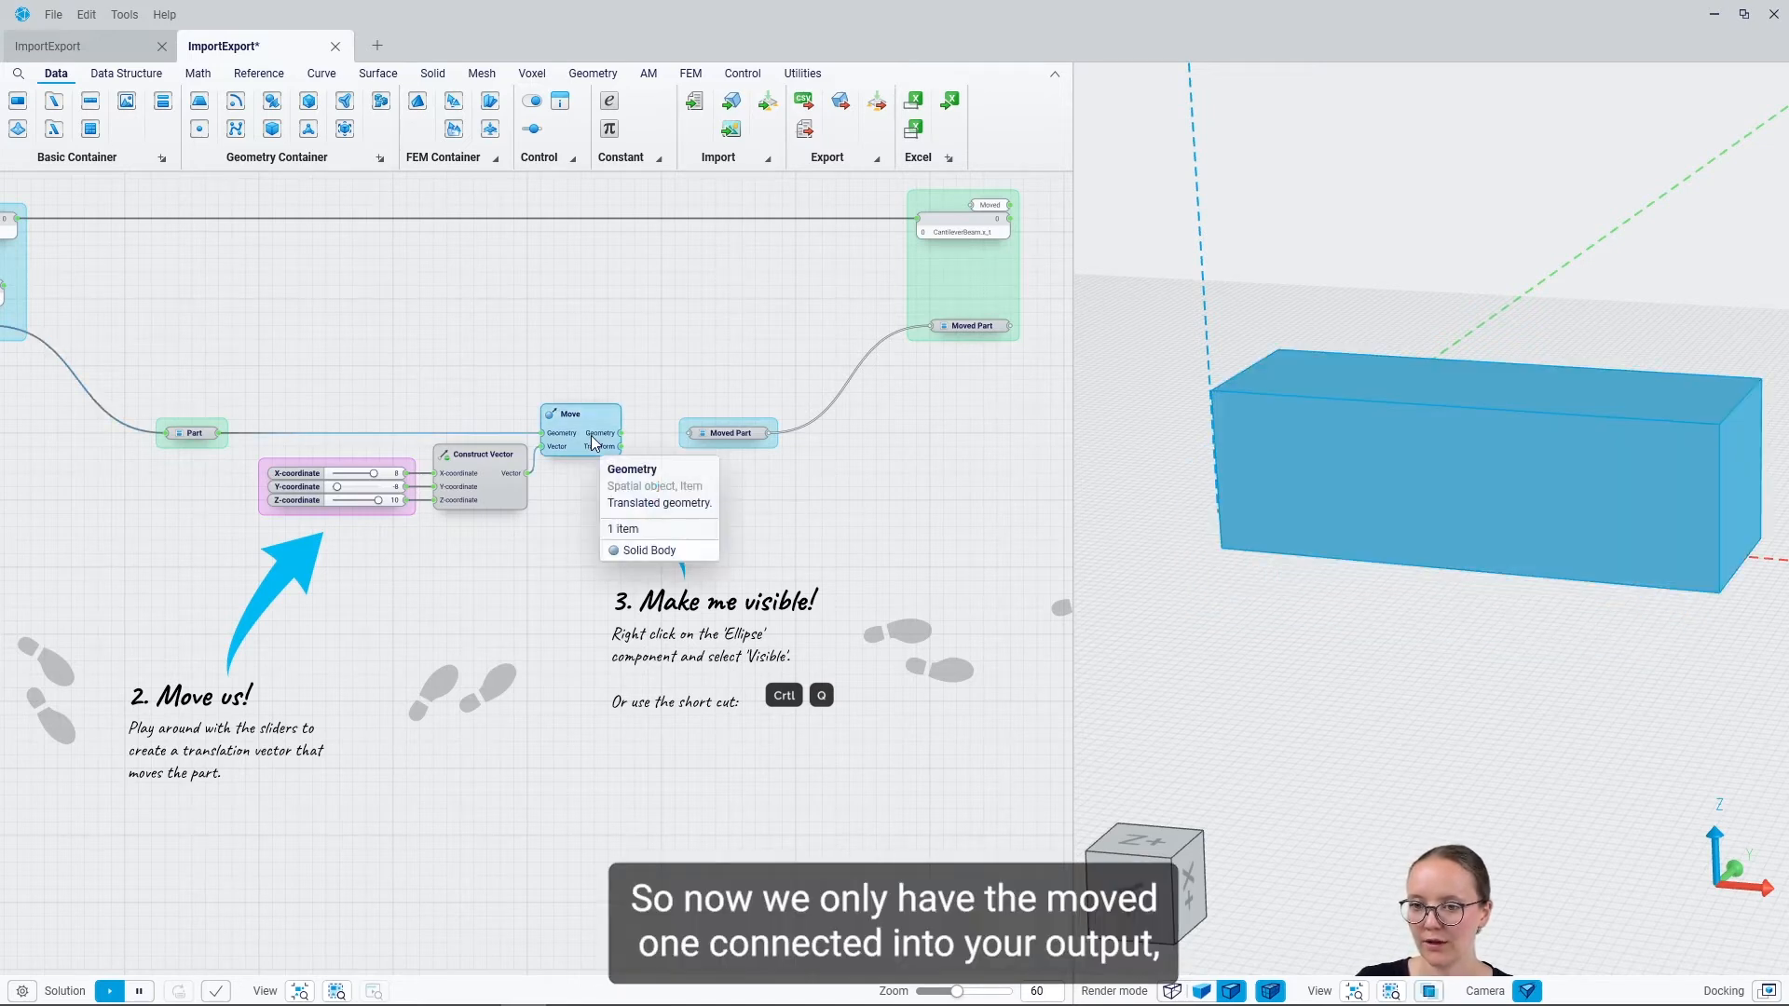
drag(622, 434, 688, 435)
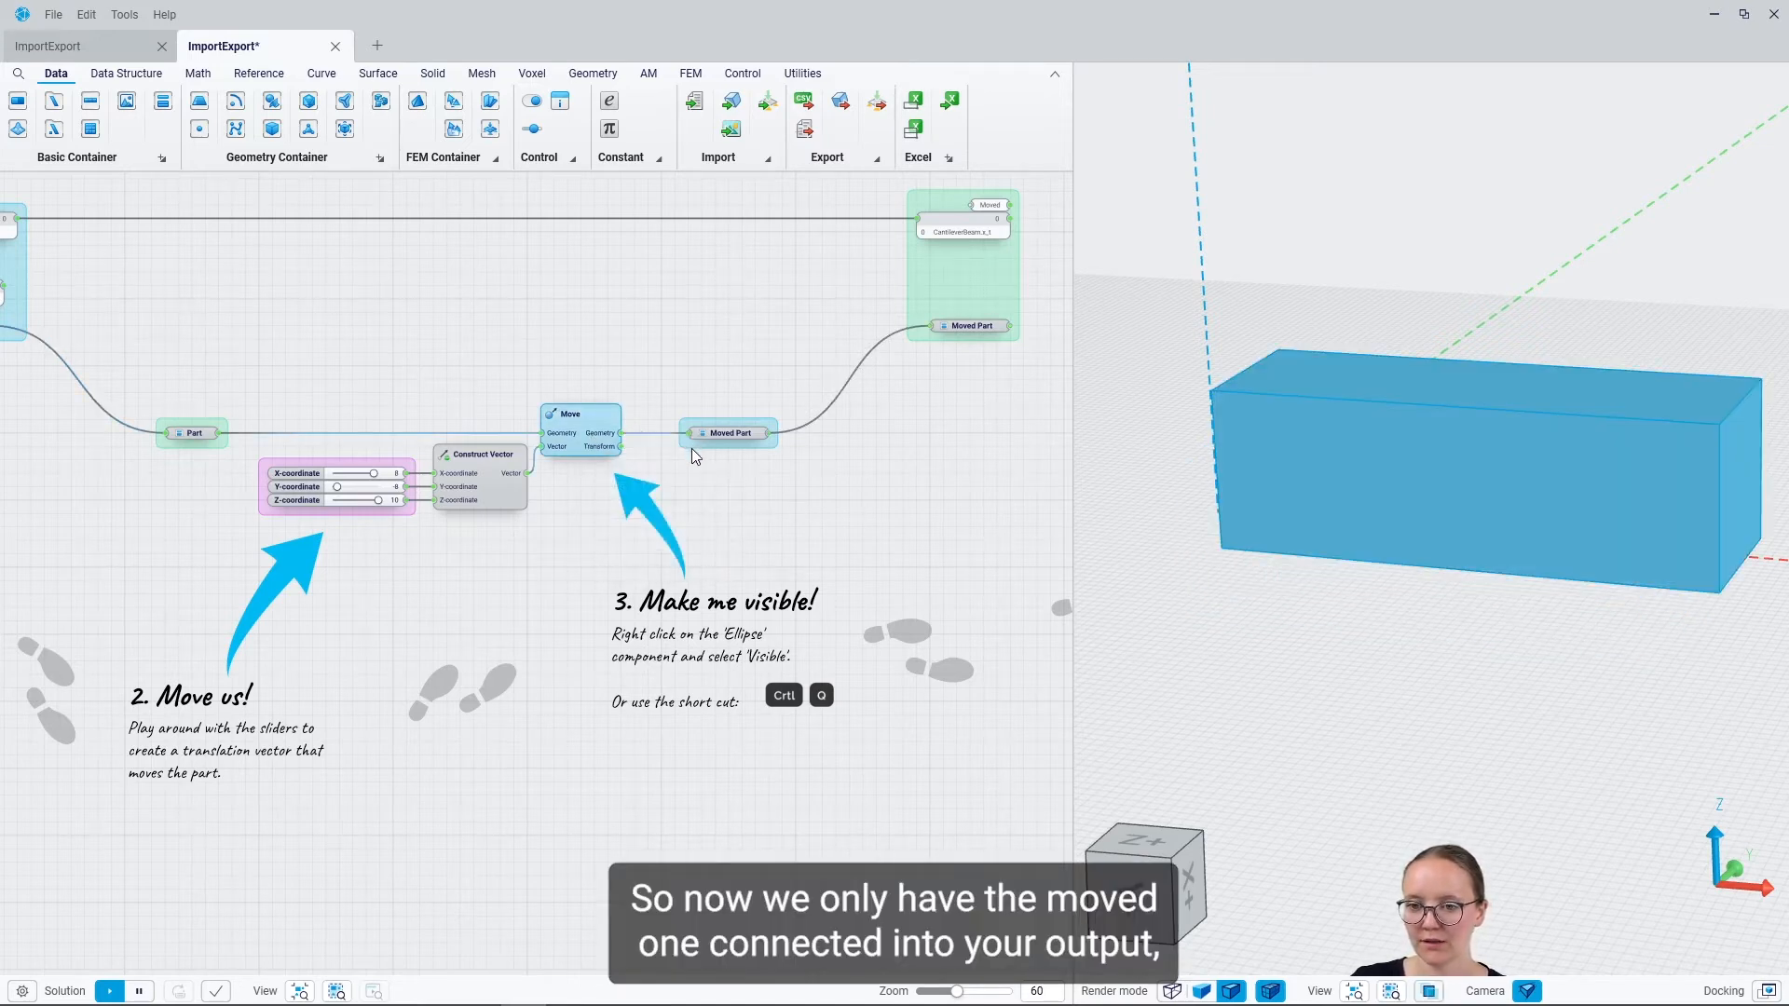
Step: Hide the Move component's geometry in the 3D view
click(571, 495)
click(570, 439)
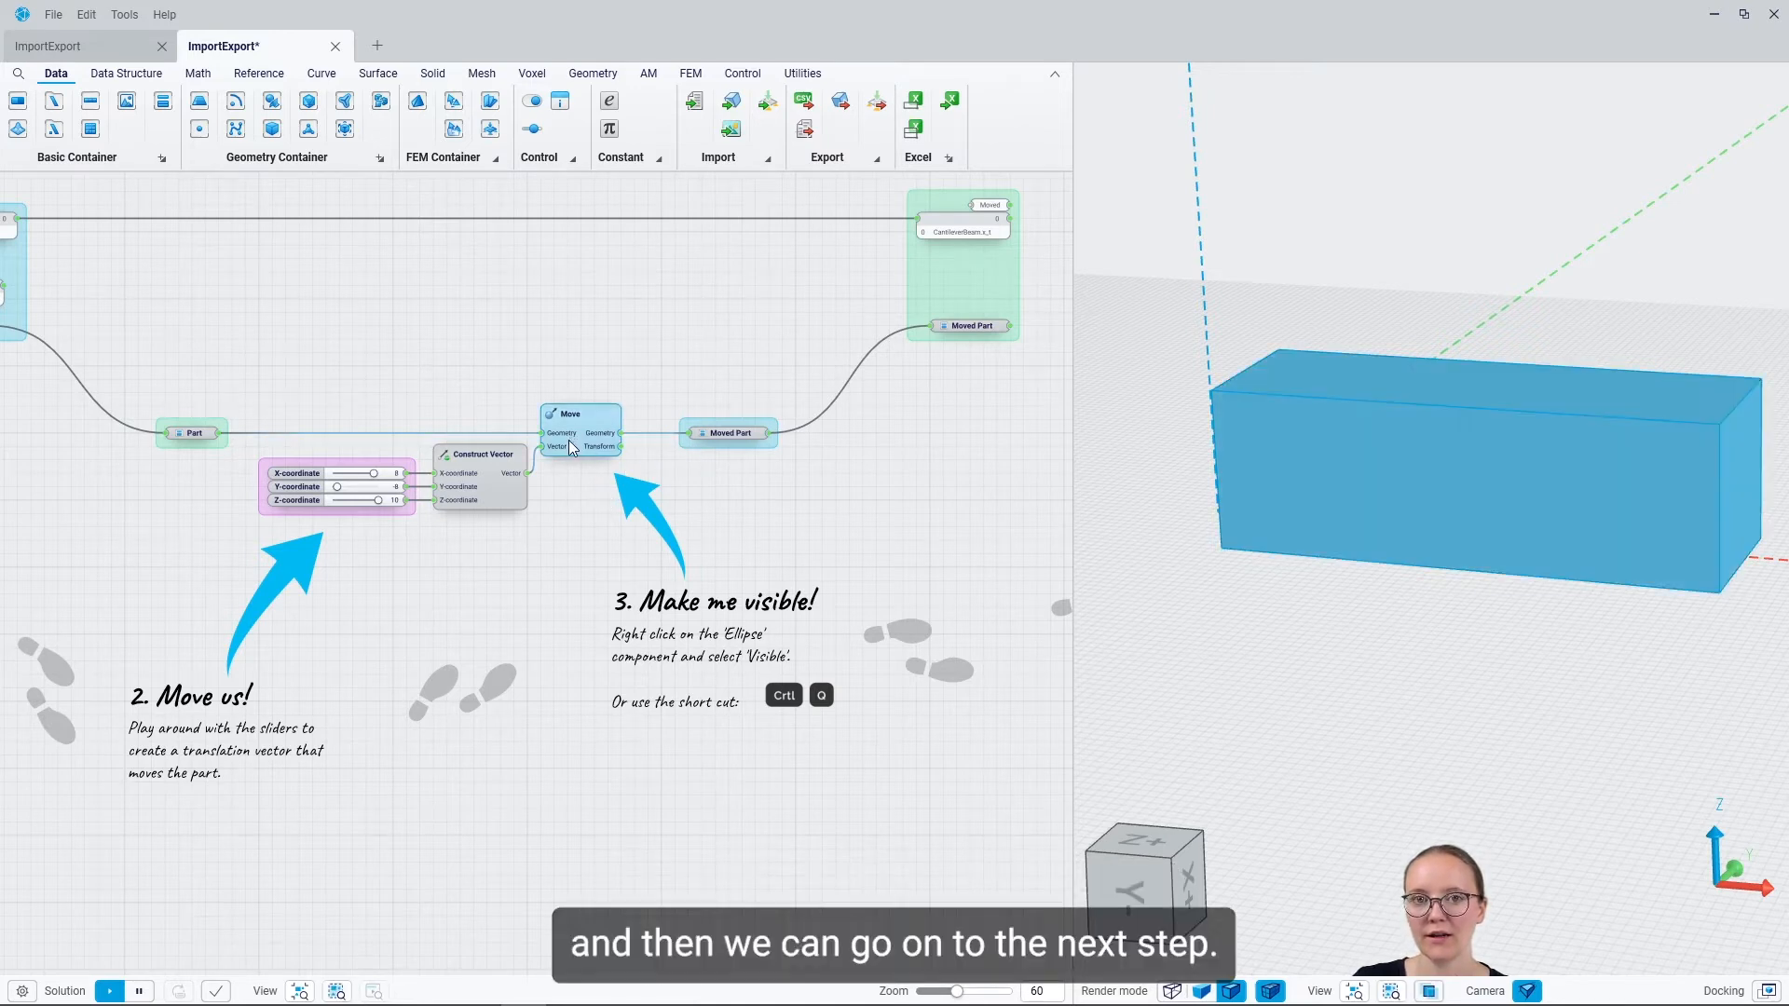
key(ctrl+q)
click(665, 354)
Step: In the export section, add a Merge Text component that joins the Moved panel as Text 0 with the file name panel as Text 1
middle_drag(812, 319, 324, 502)
middle_drag(807, 463, 589, 472)
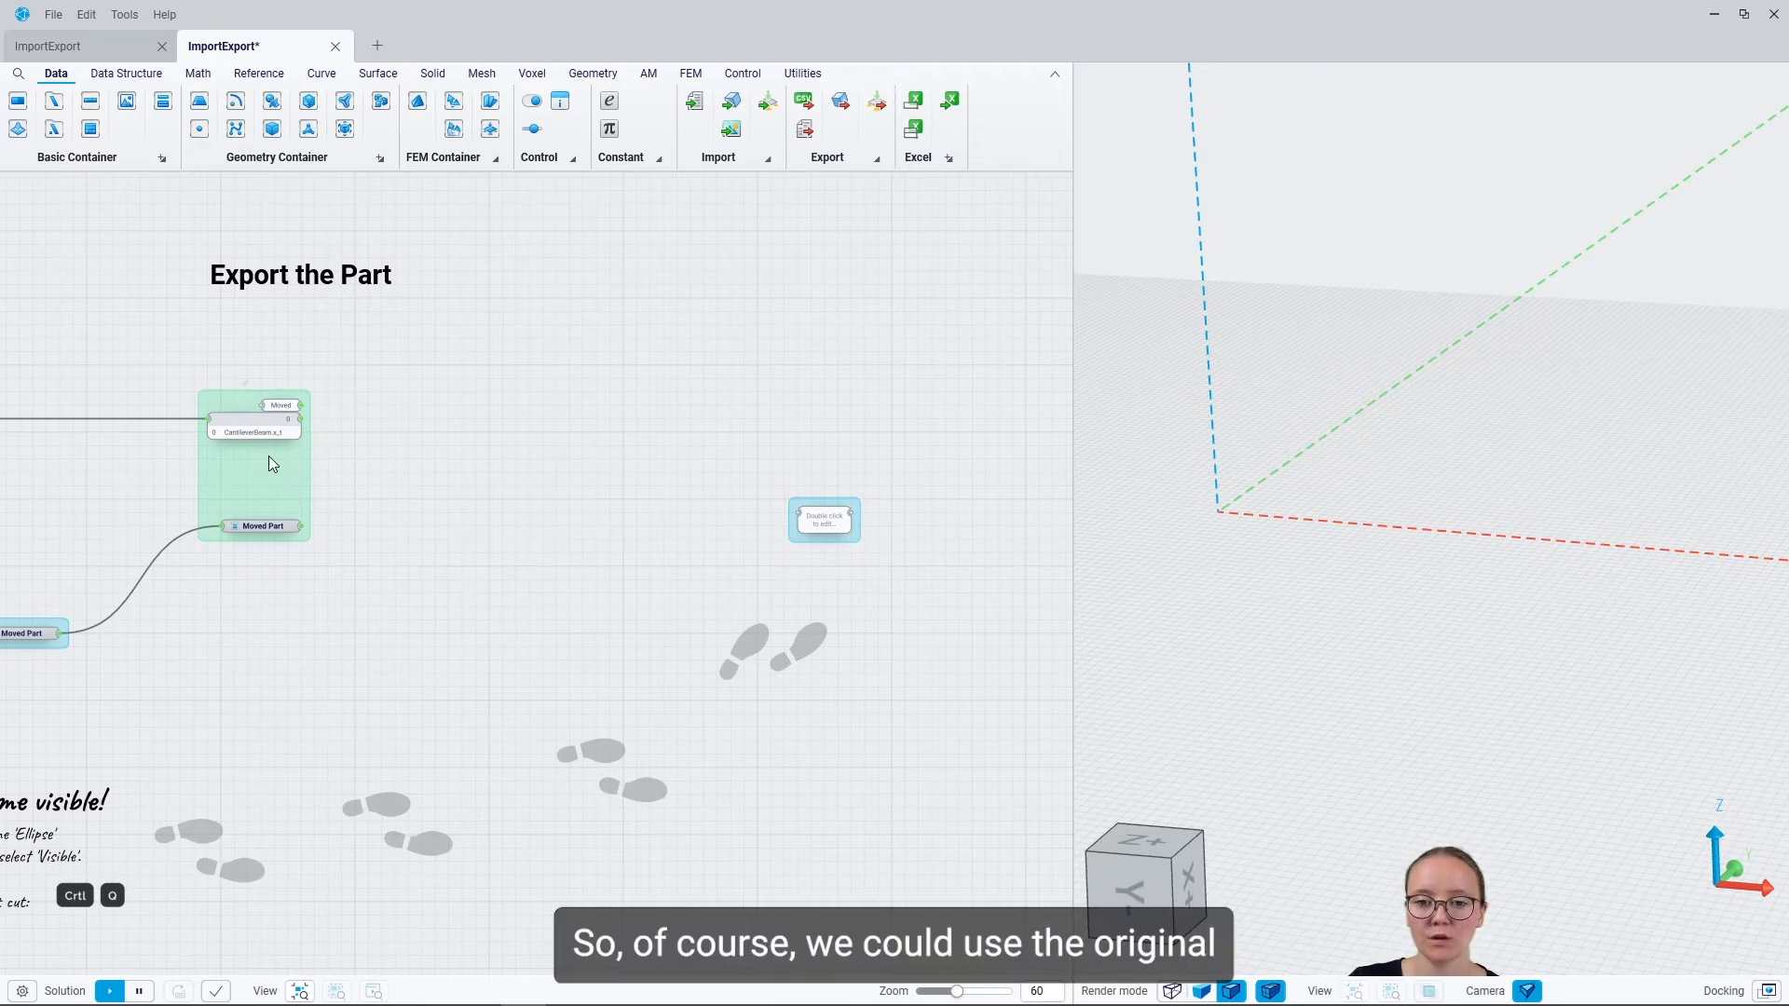
scroll(238, 440, up, 5)
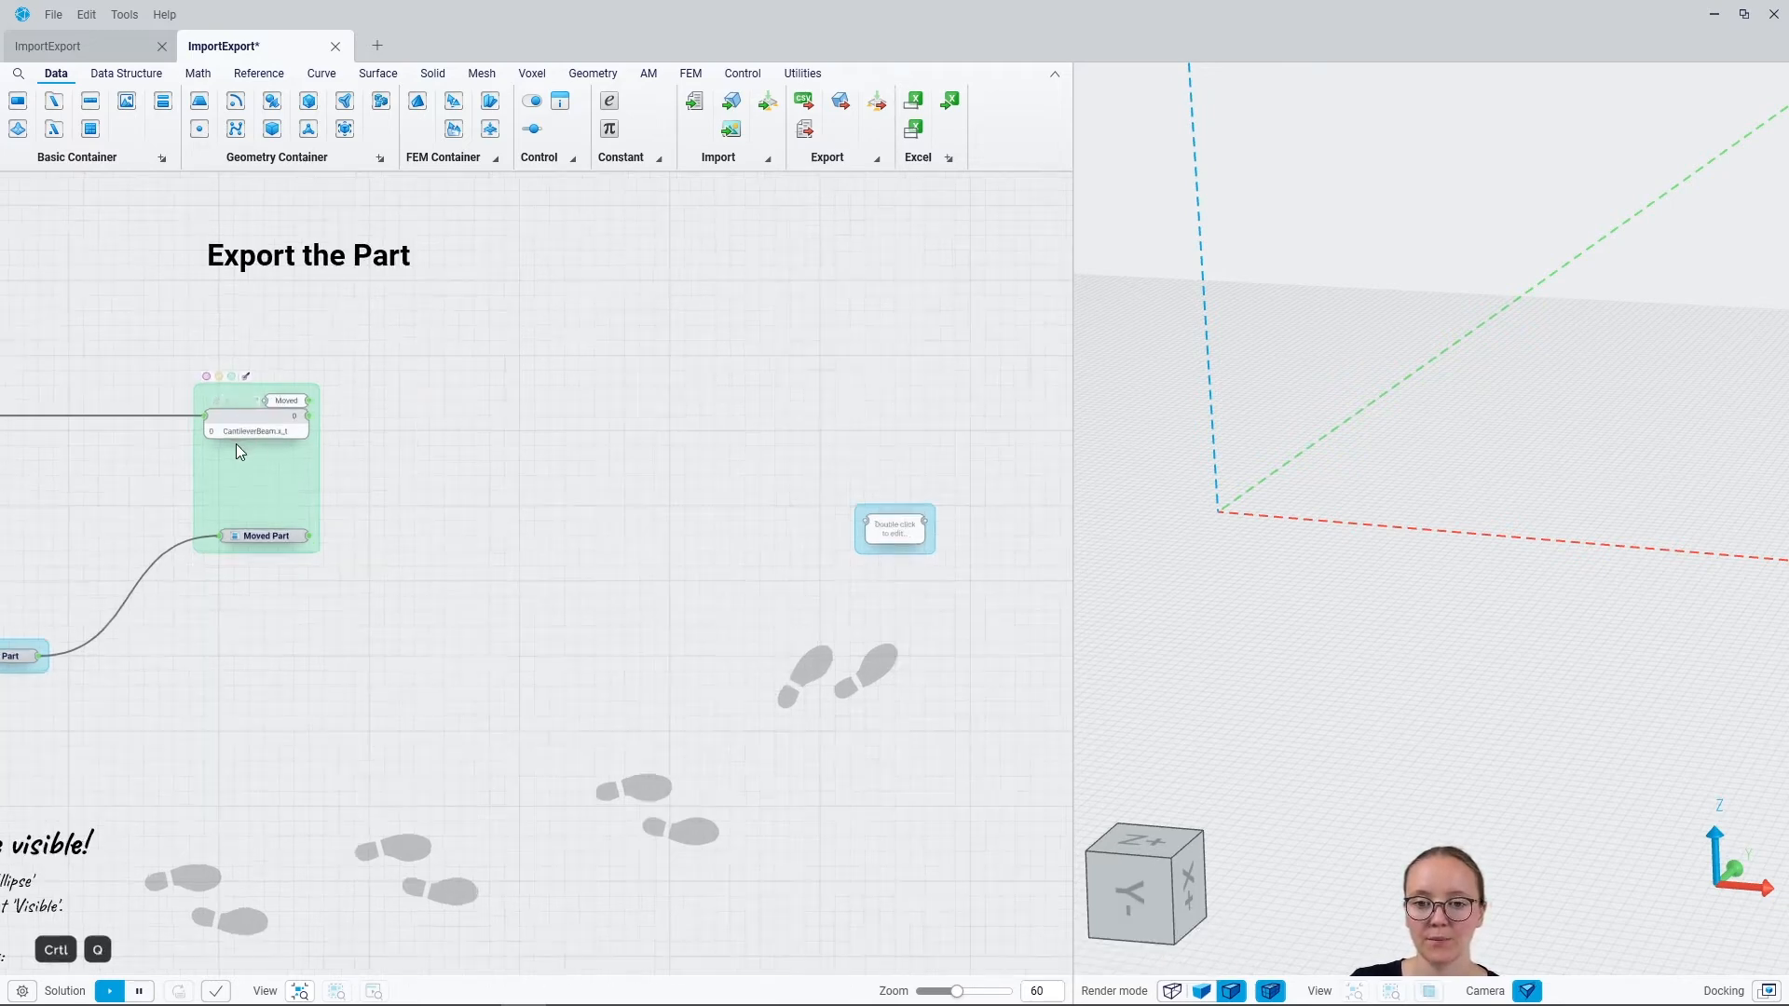
scroll(238, 441, up, 3)
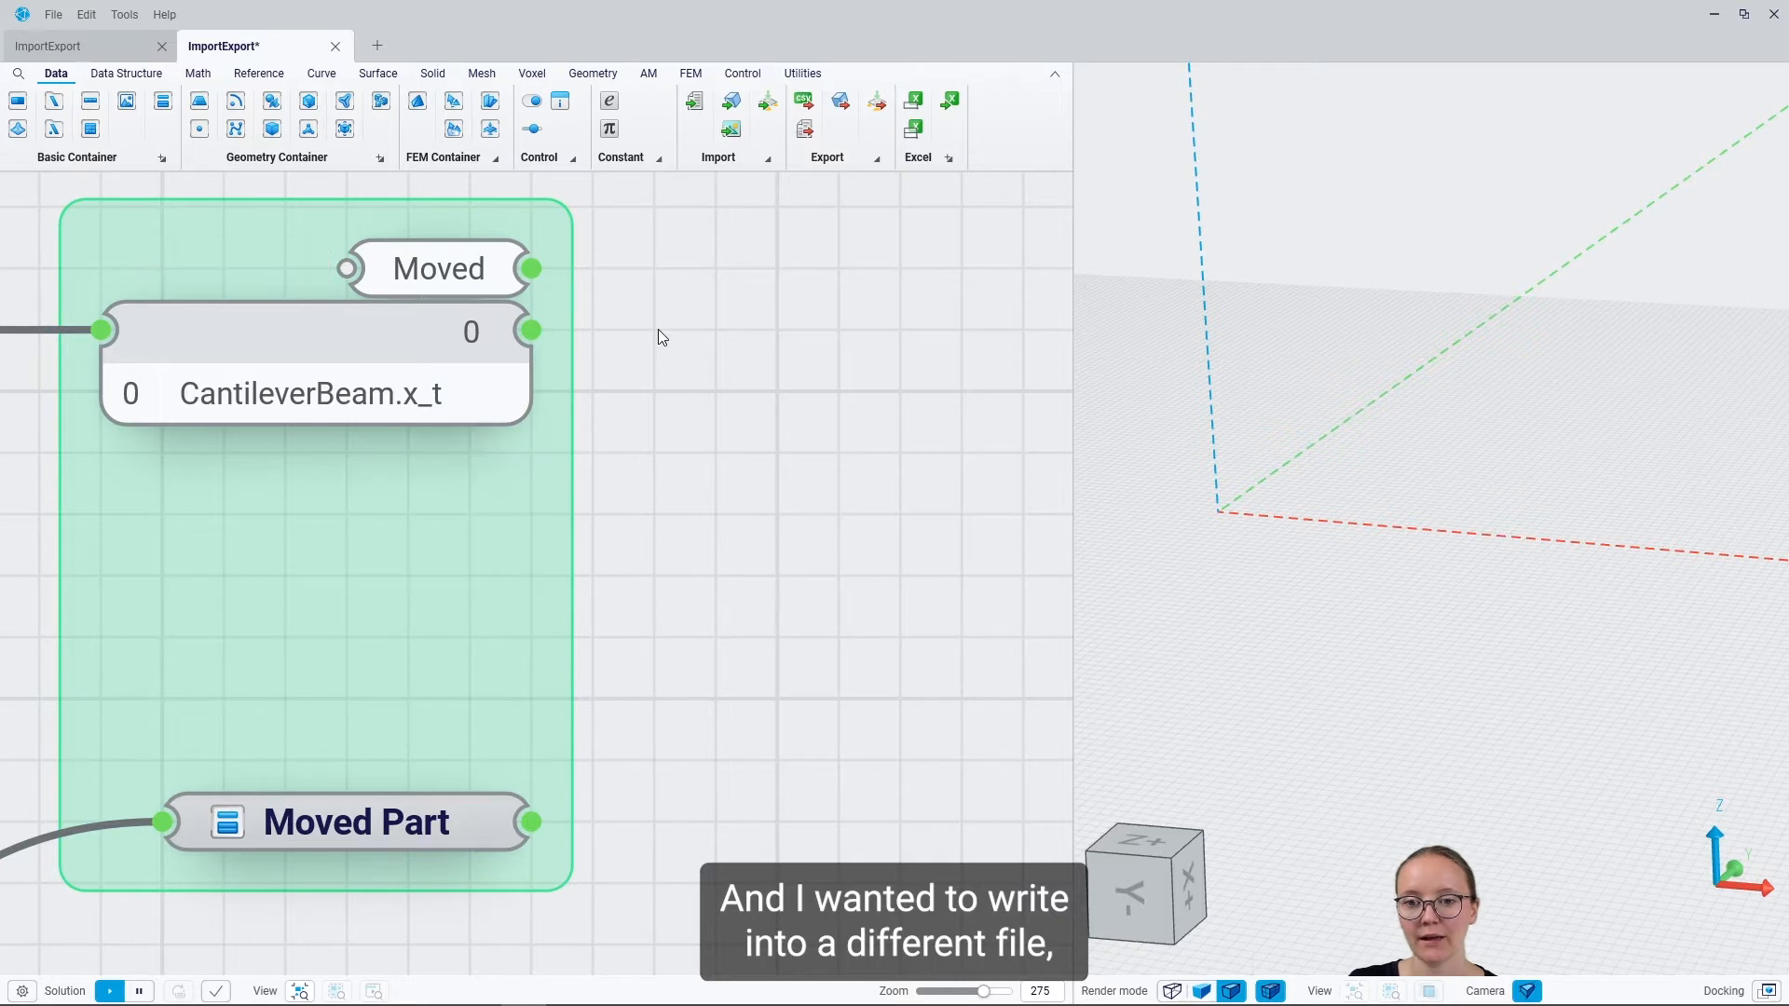
scroll(424, 470, down, 4)
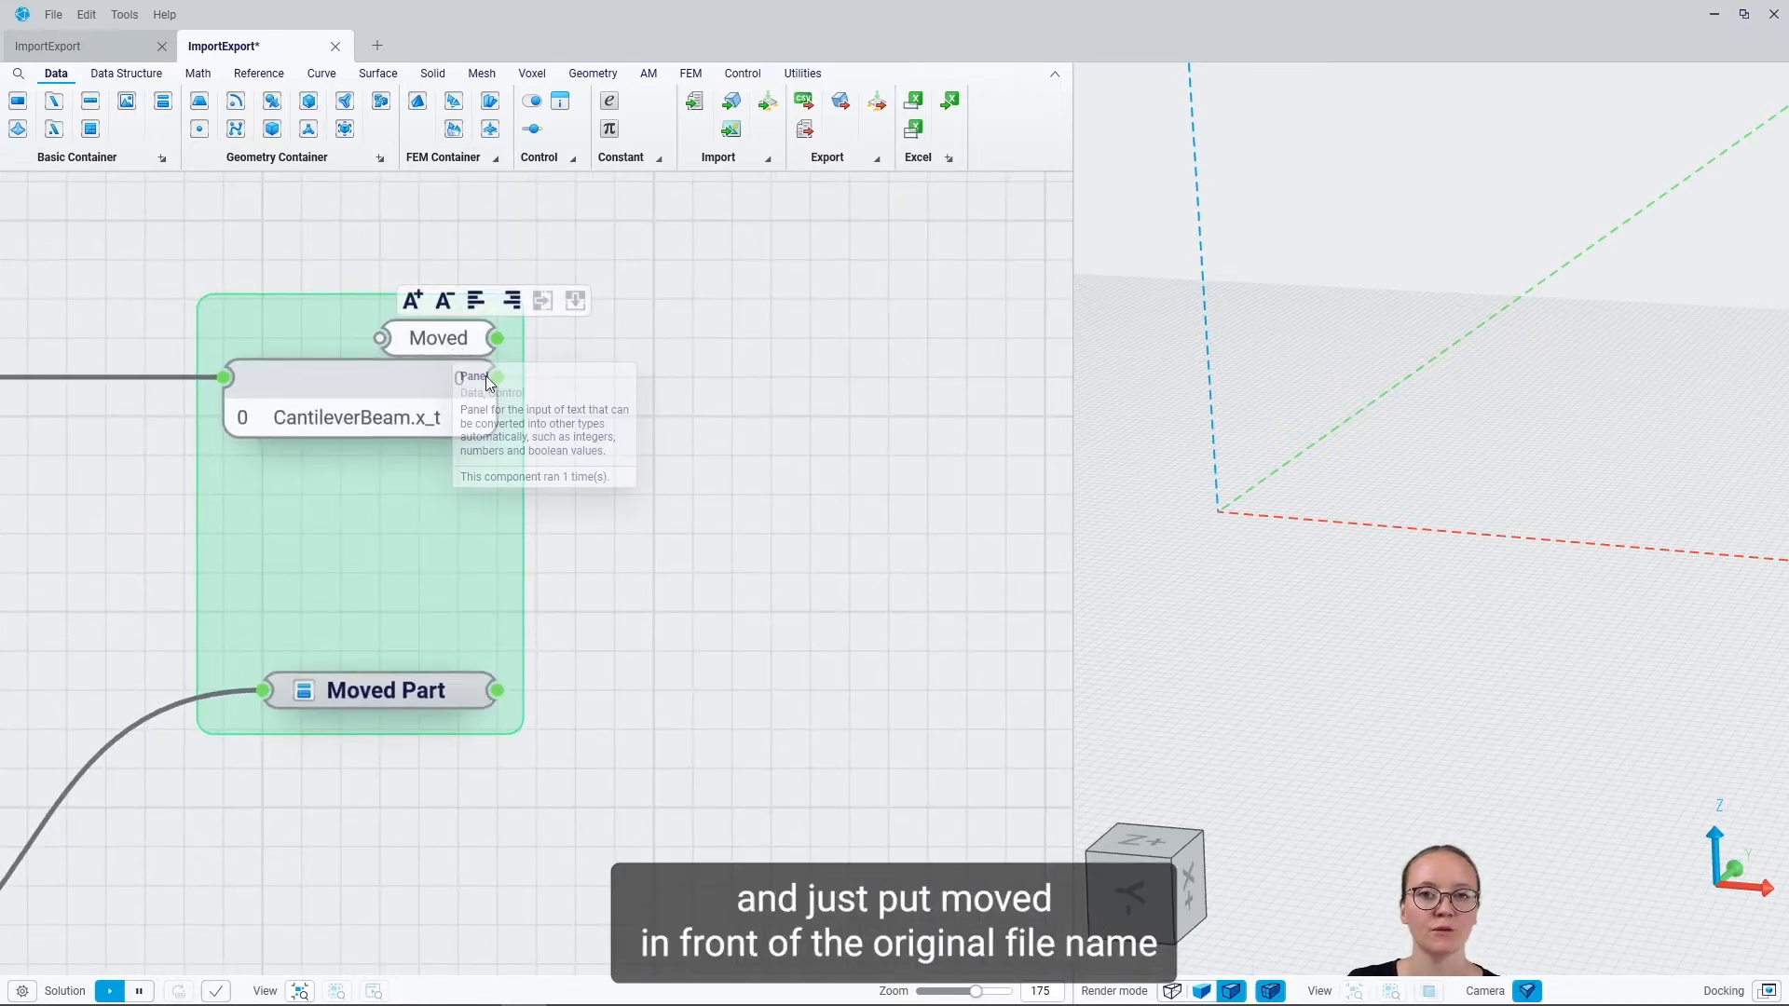
drag(497, 337, 626, 345)
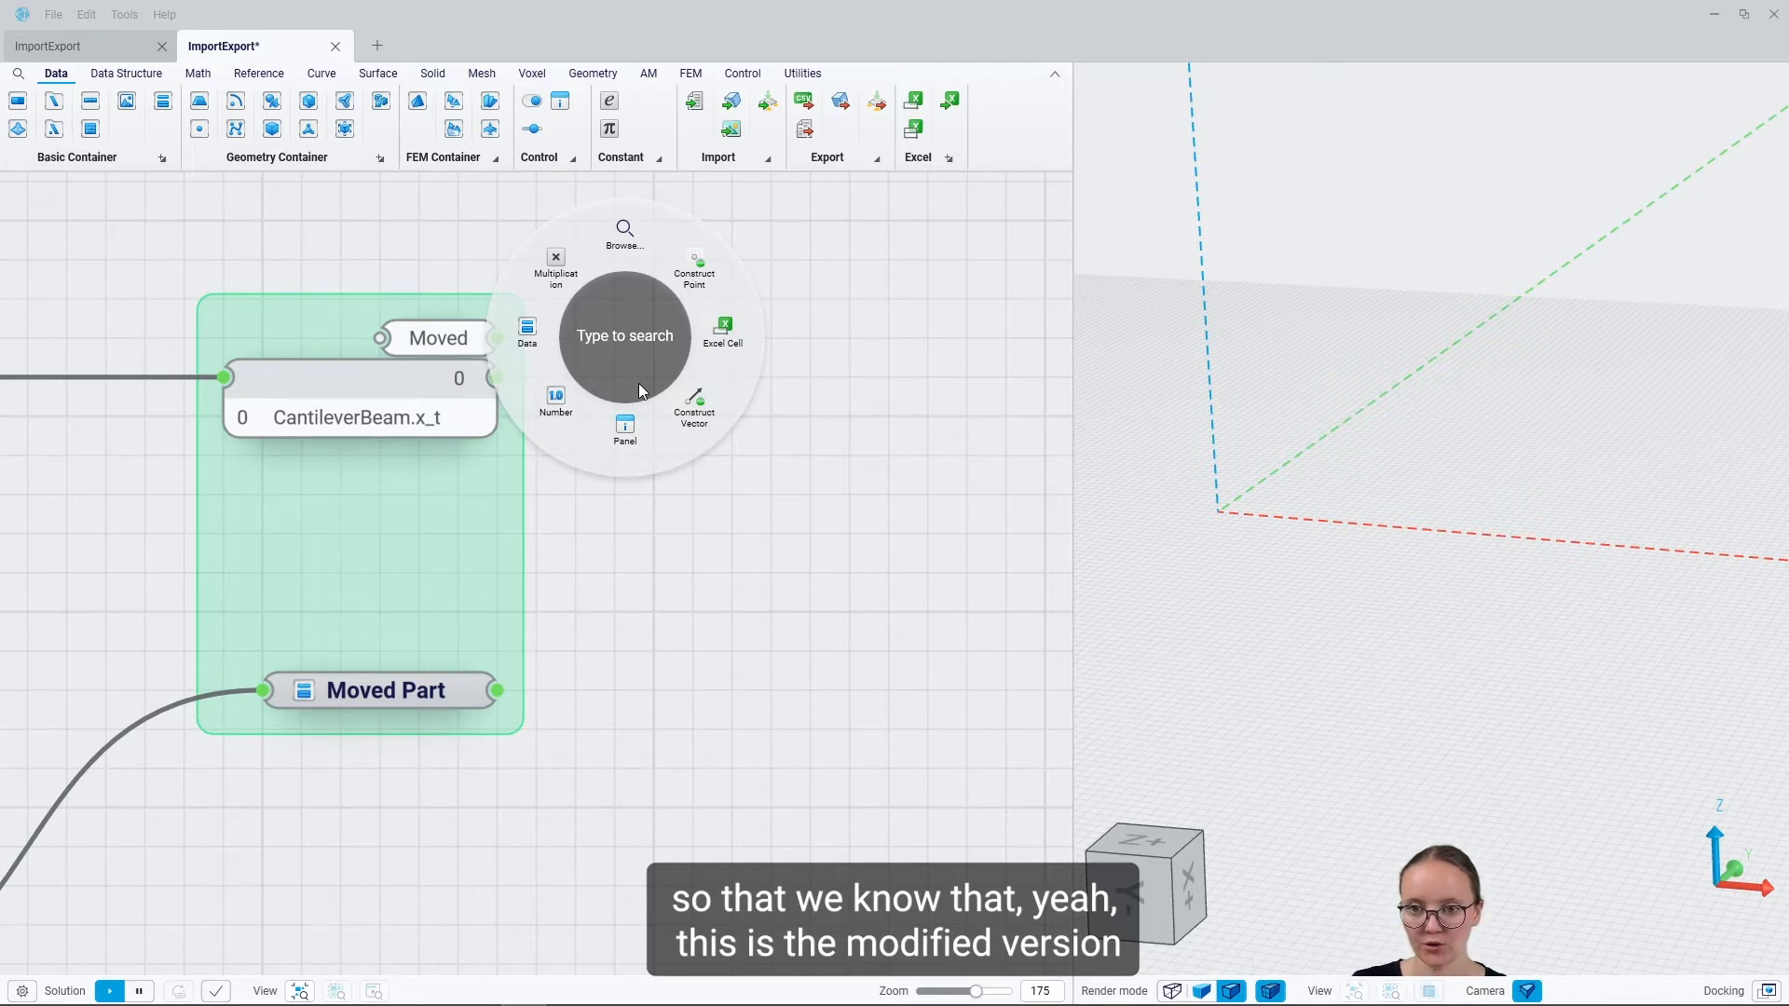
text(merge)
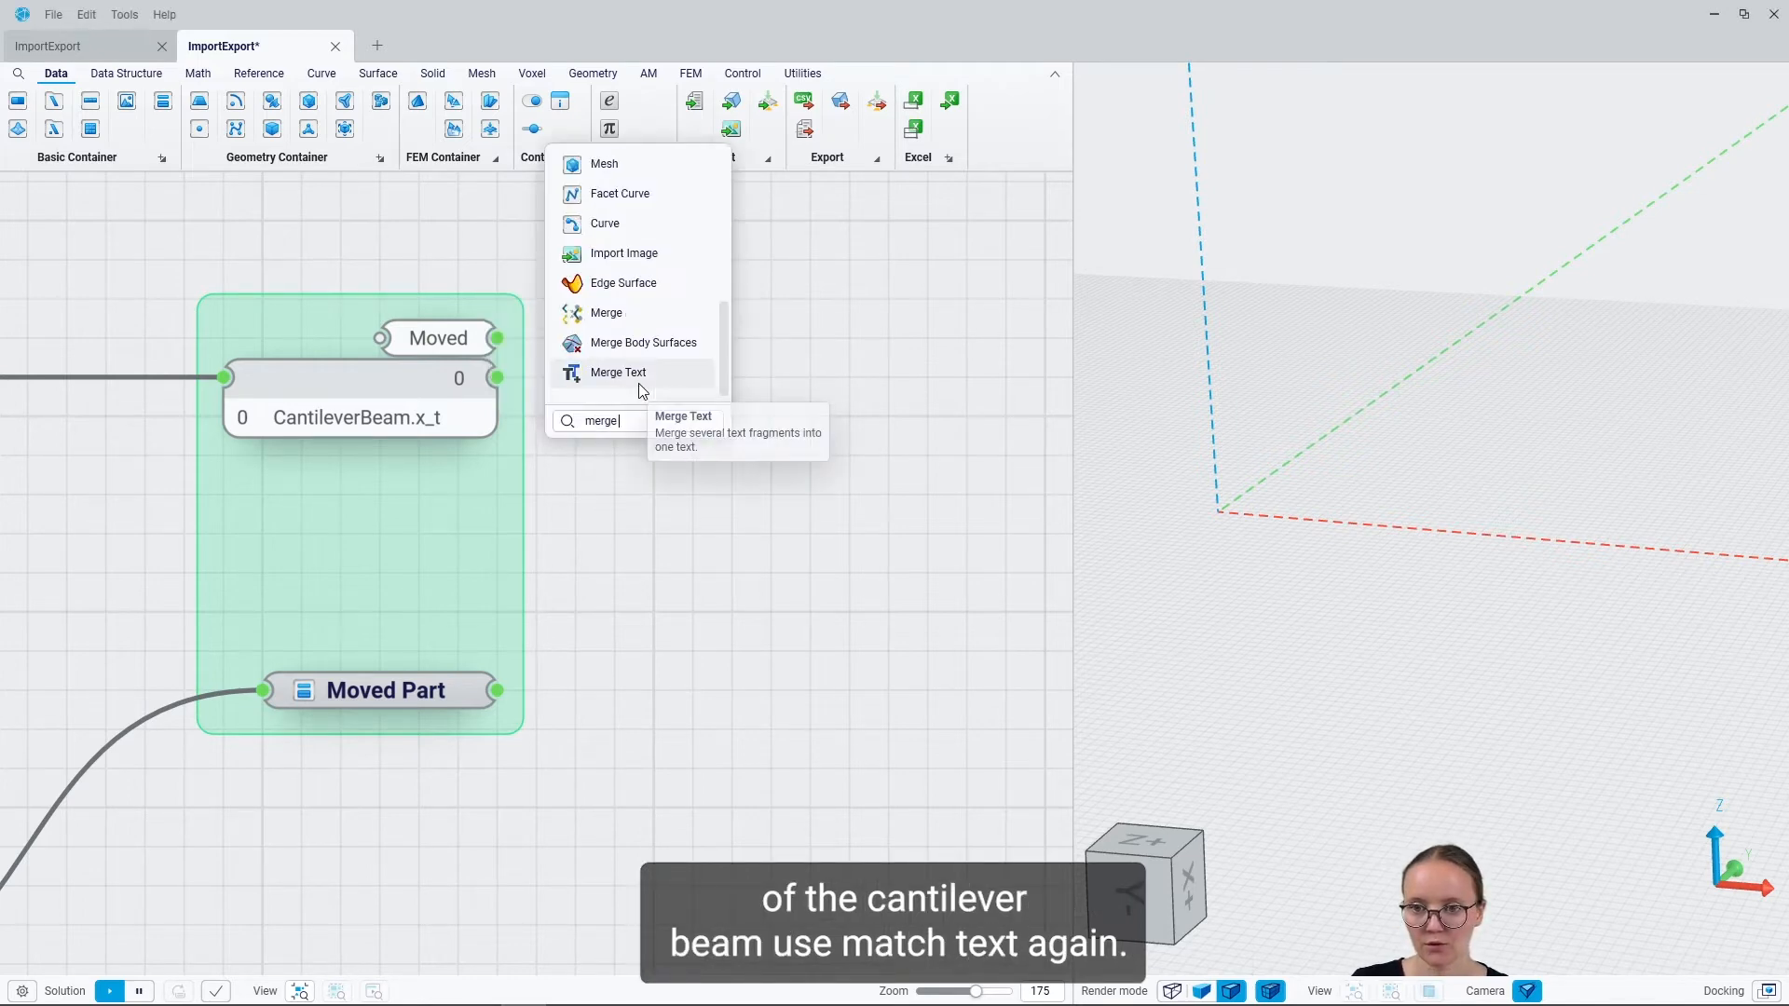
text( t)
click(639, 384)
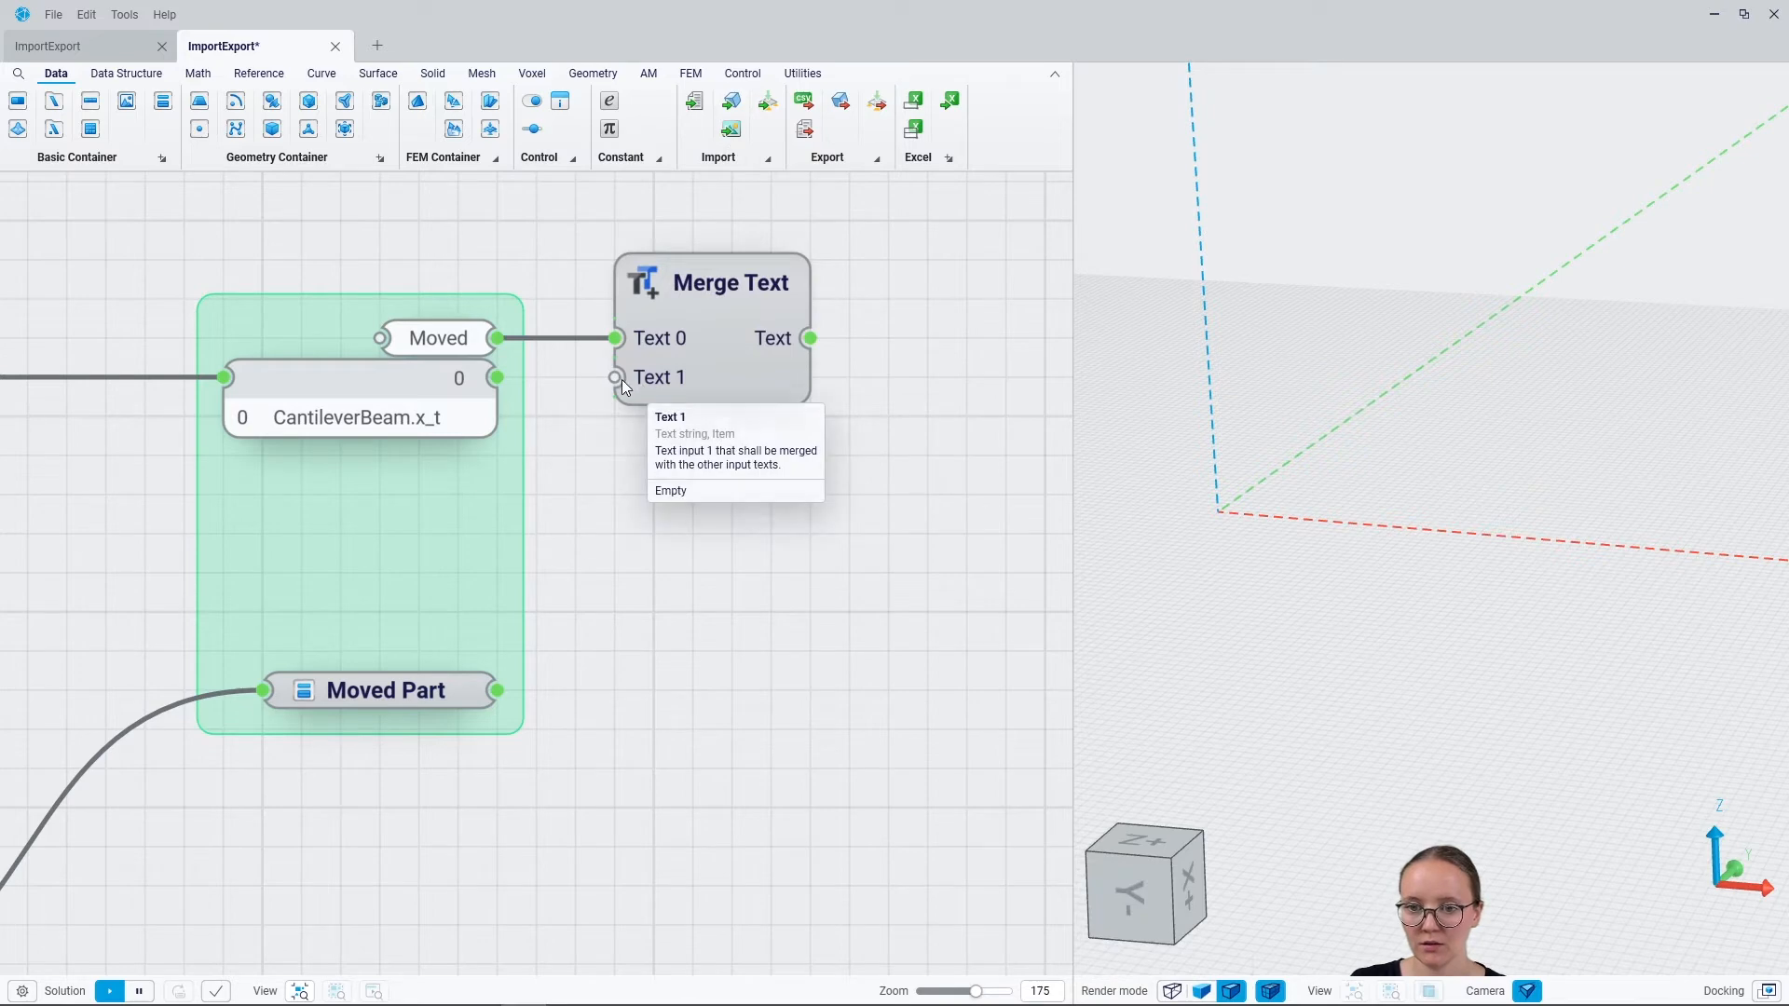
drag(618, 378, 497, 377)
Step: Attach a panel to the export Merge Text output to check the merged file name, and delete that panel
scroll(819, 444, down, 2)
right_drag(820, 445, 449, 500)
drag(477, 424, 480, 424)
click(483, 518)
drag(670, 512, 773, 534)
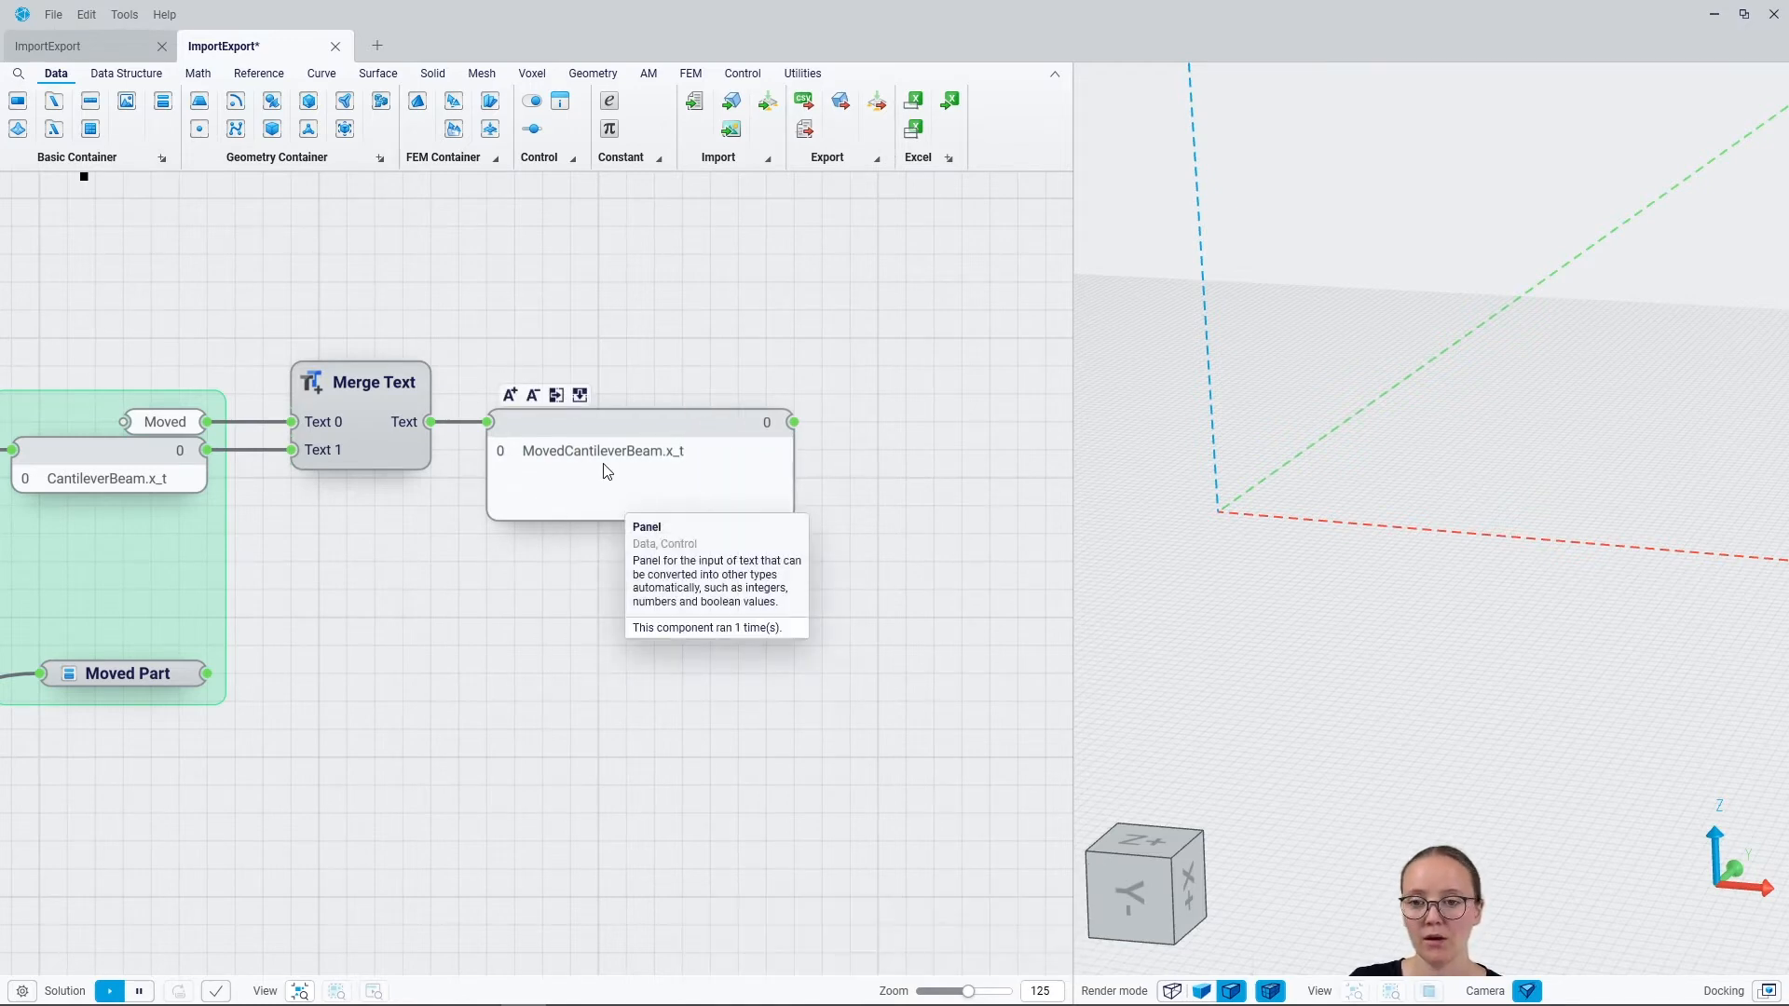
click(640, 494)
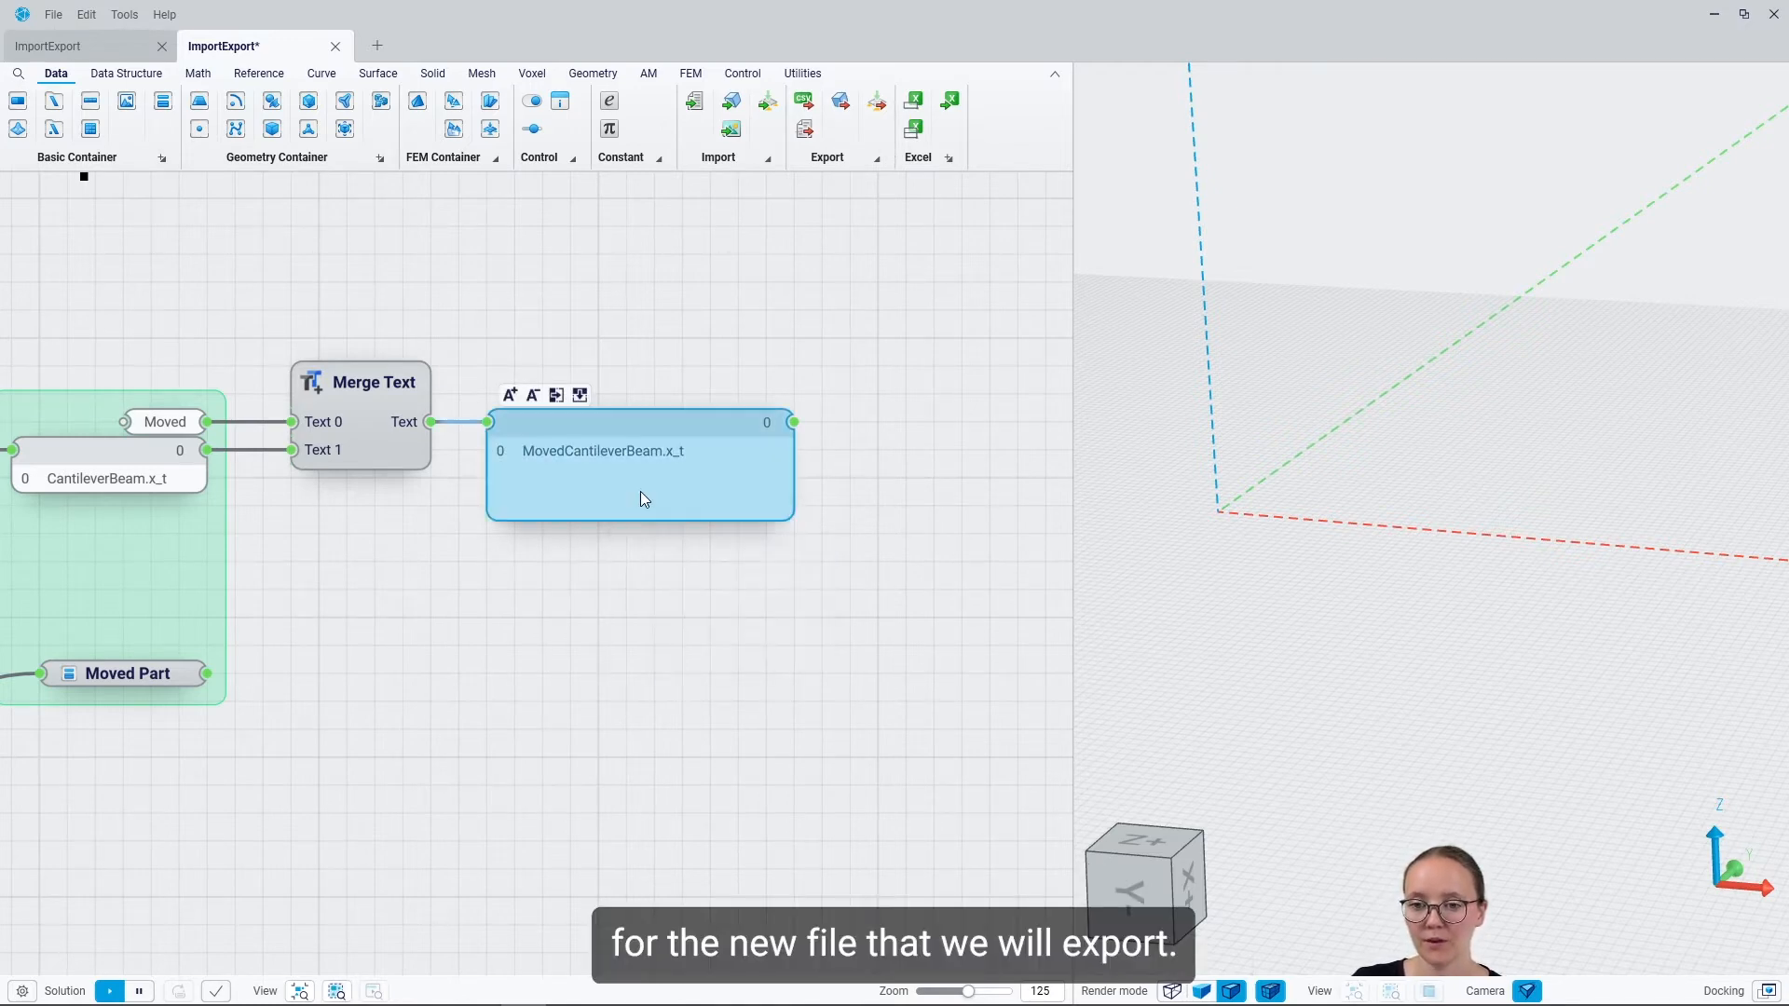
key(Delete)
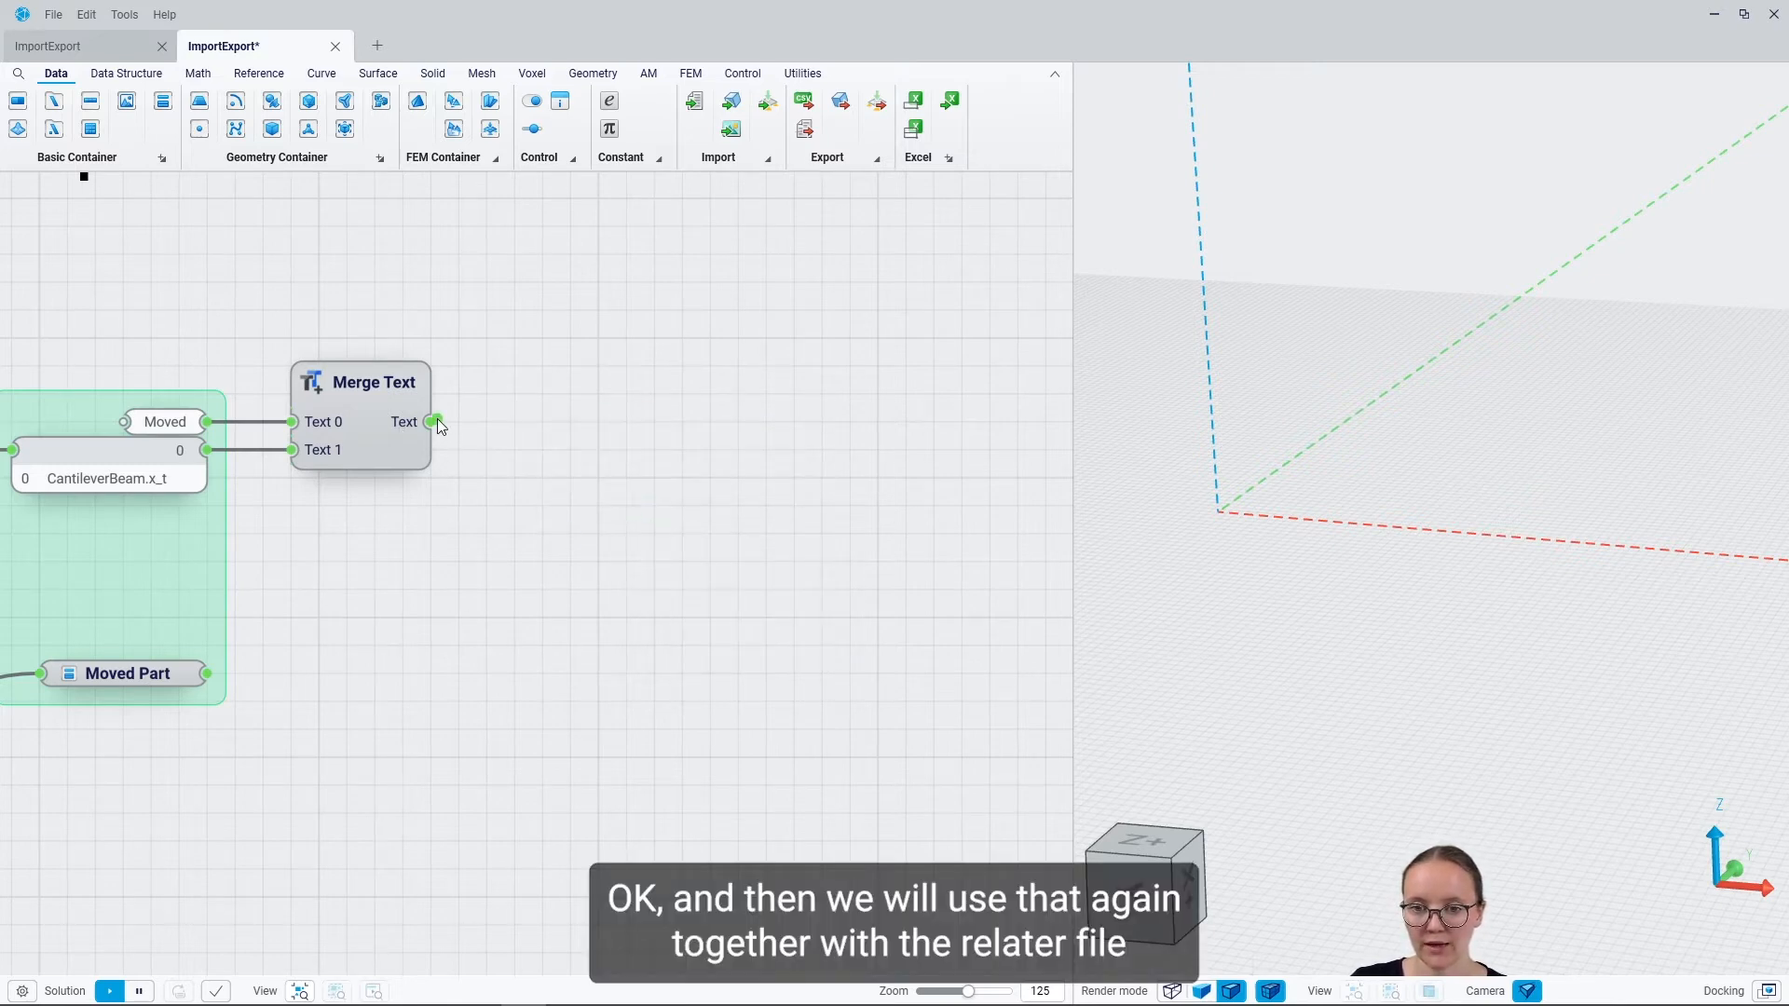
Step: Feed the export section's Merge Text output into a new Relative File Path container
drag(433, 421, 569, 580)
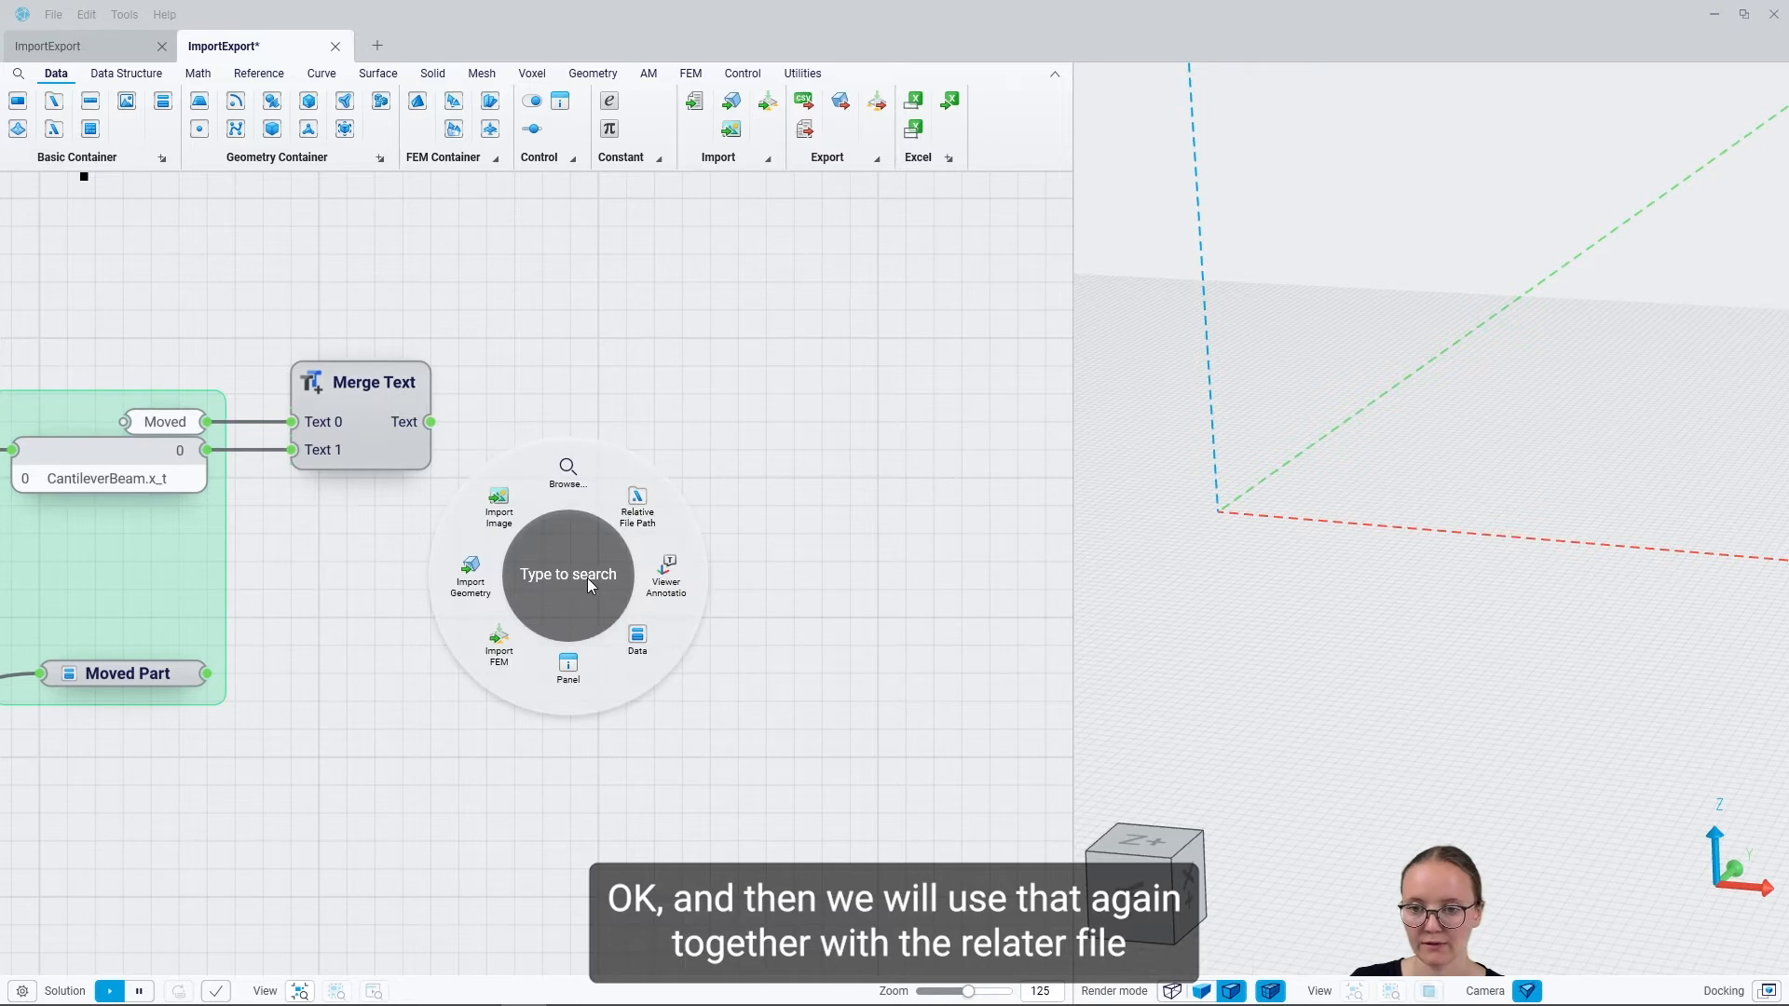
click(626, 513)
mouse_move(650, 600)
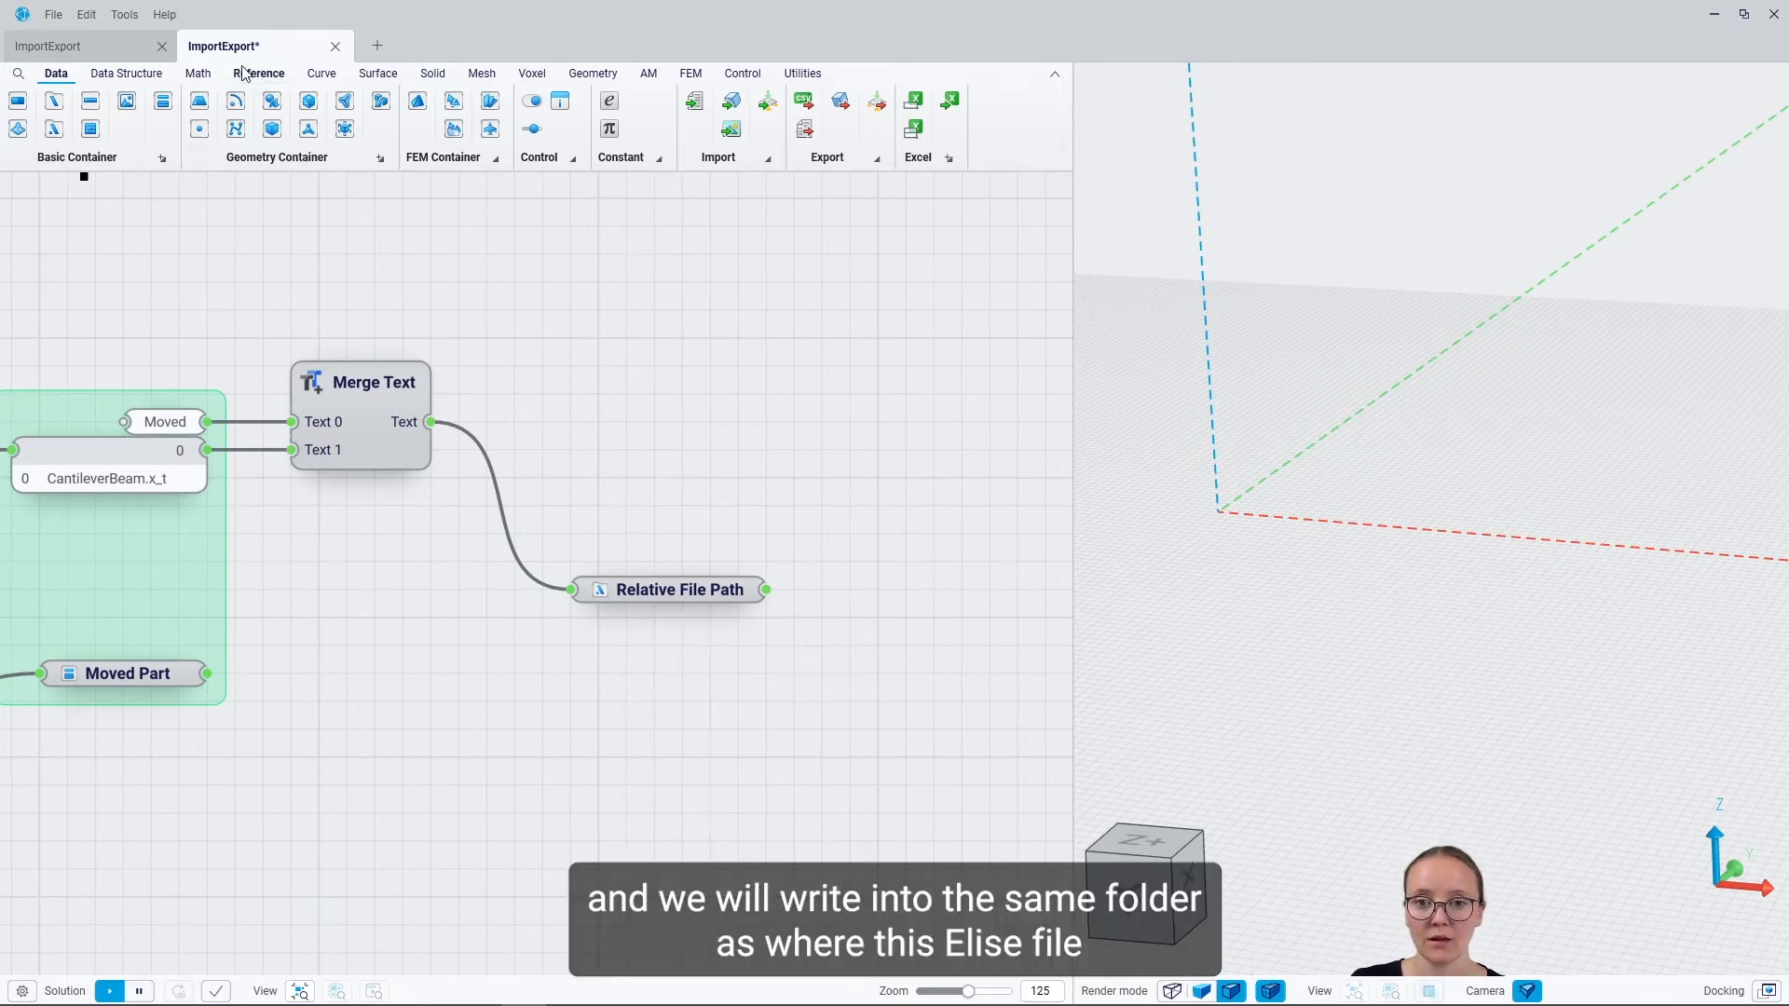
mouse_move(244, 60)
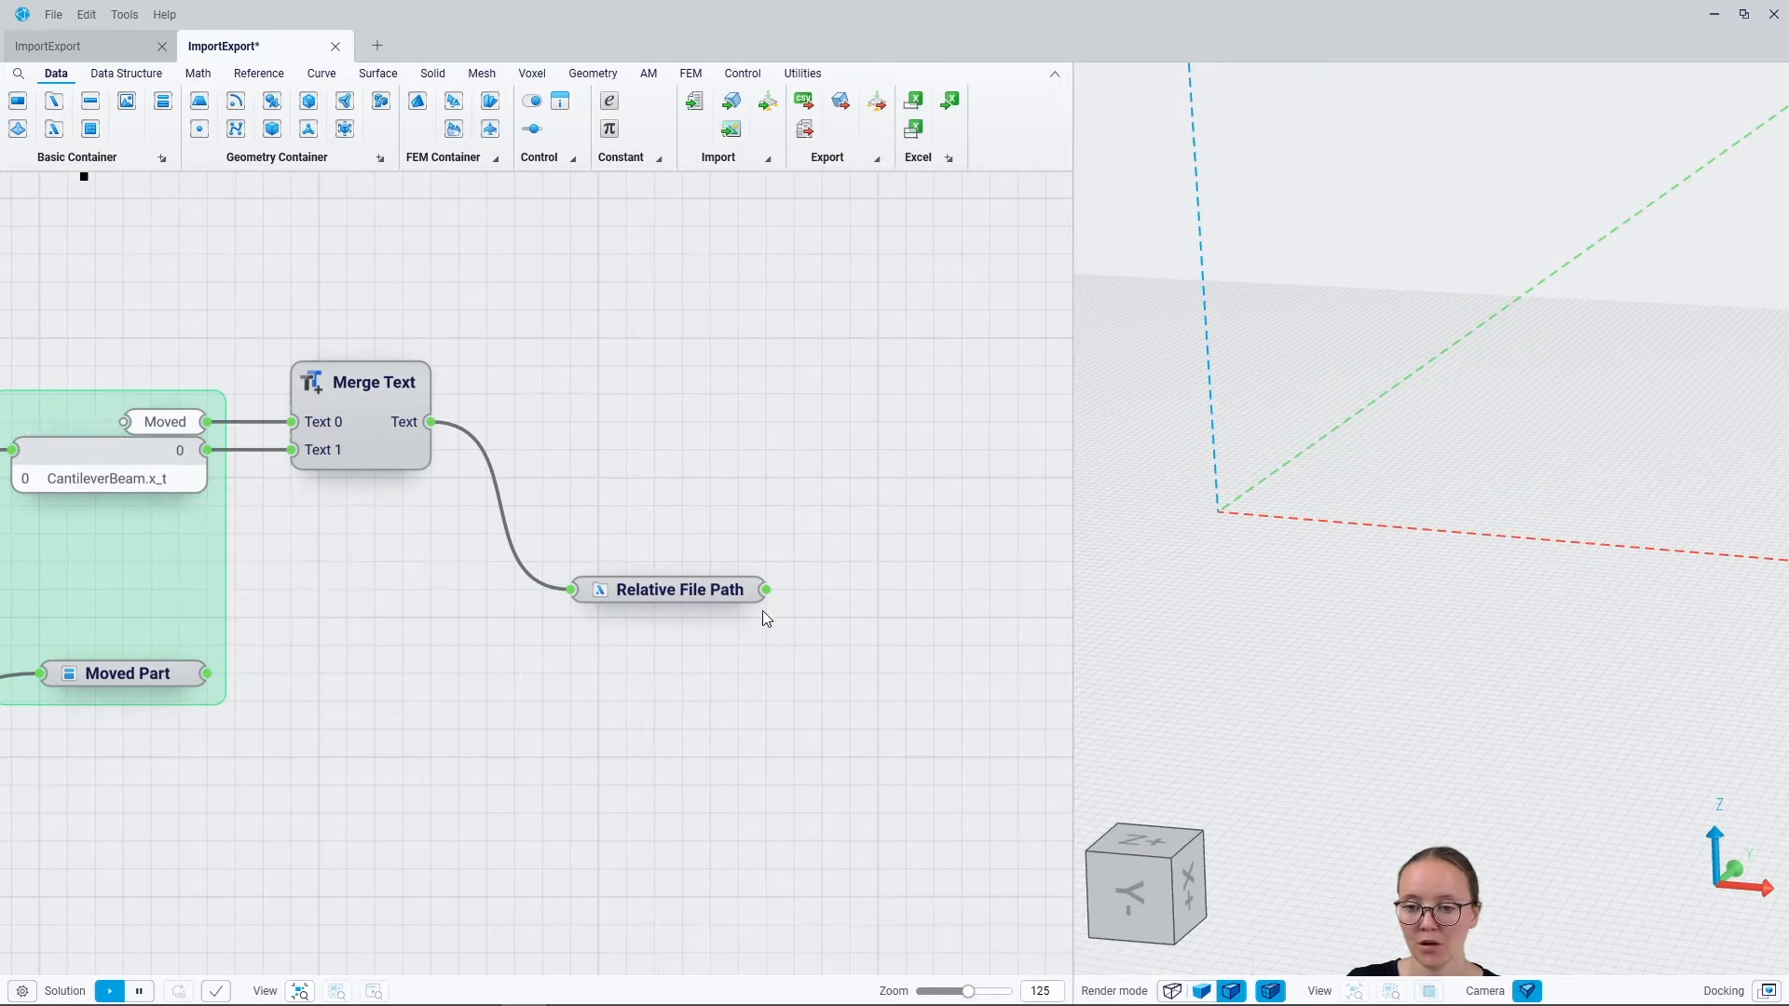
Step: Connect the Relative File Path to a new Export Geometry component and link the Moved Part container to its Geometries input
drag(865, 591, 866, 590)
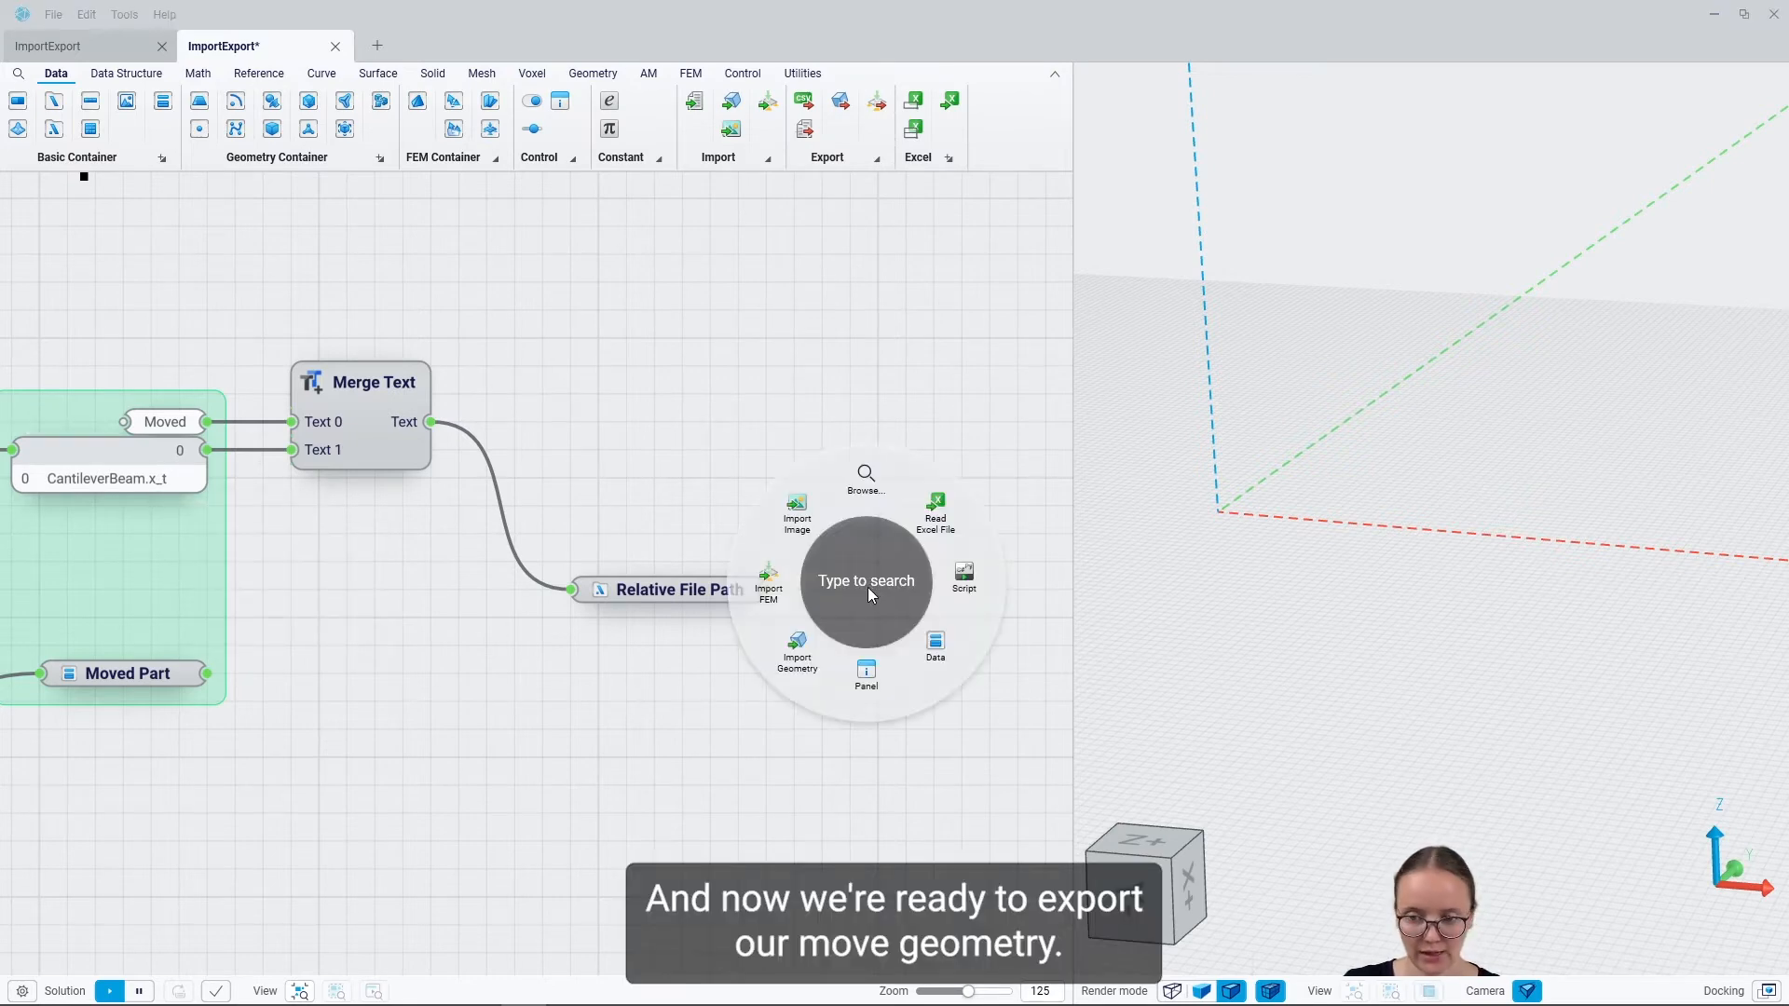
text(expo)
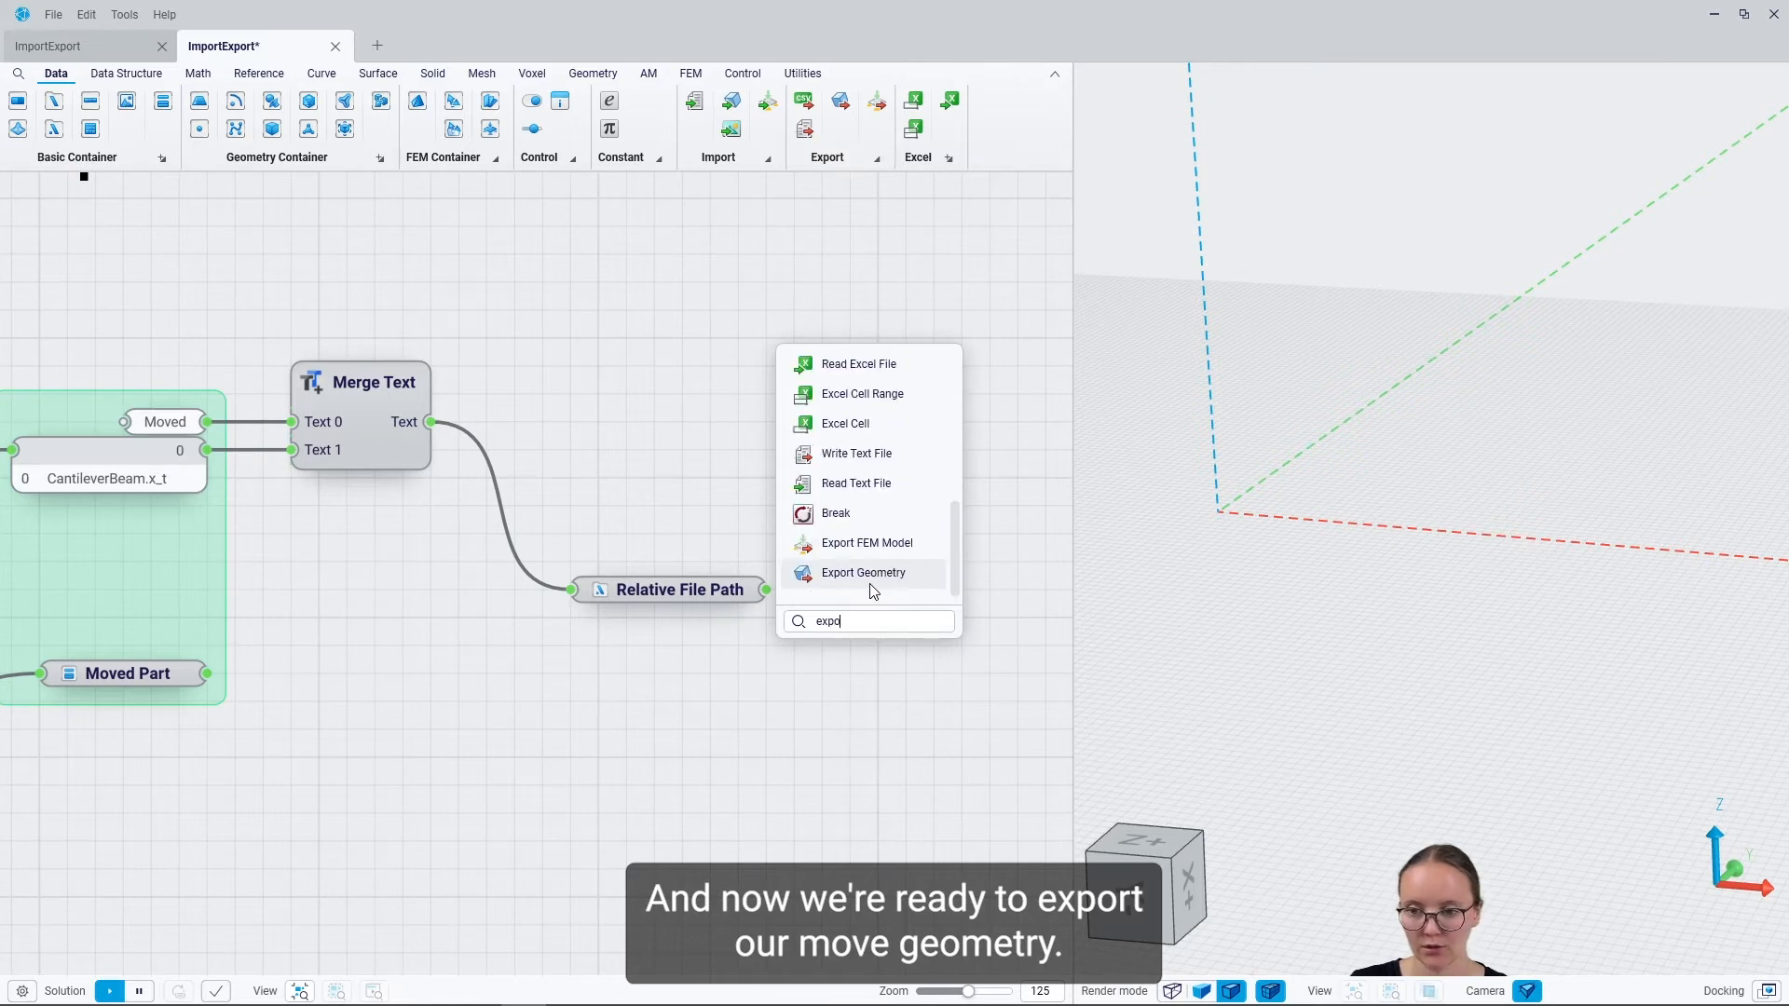
click(869, 576)
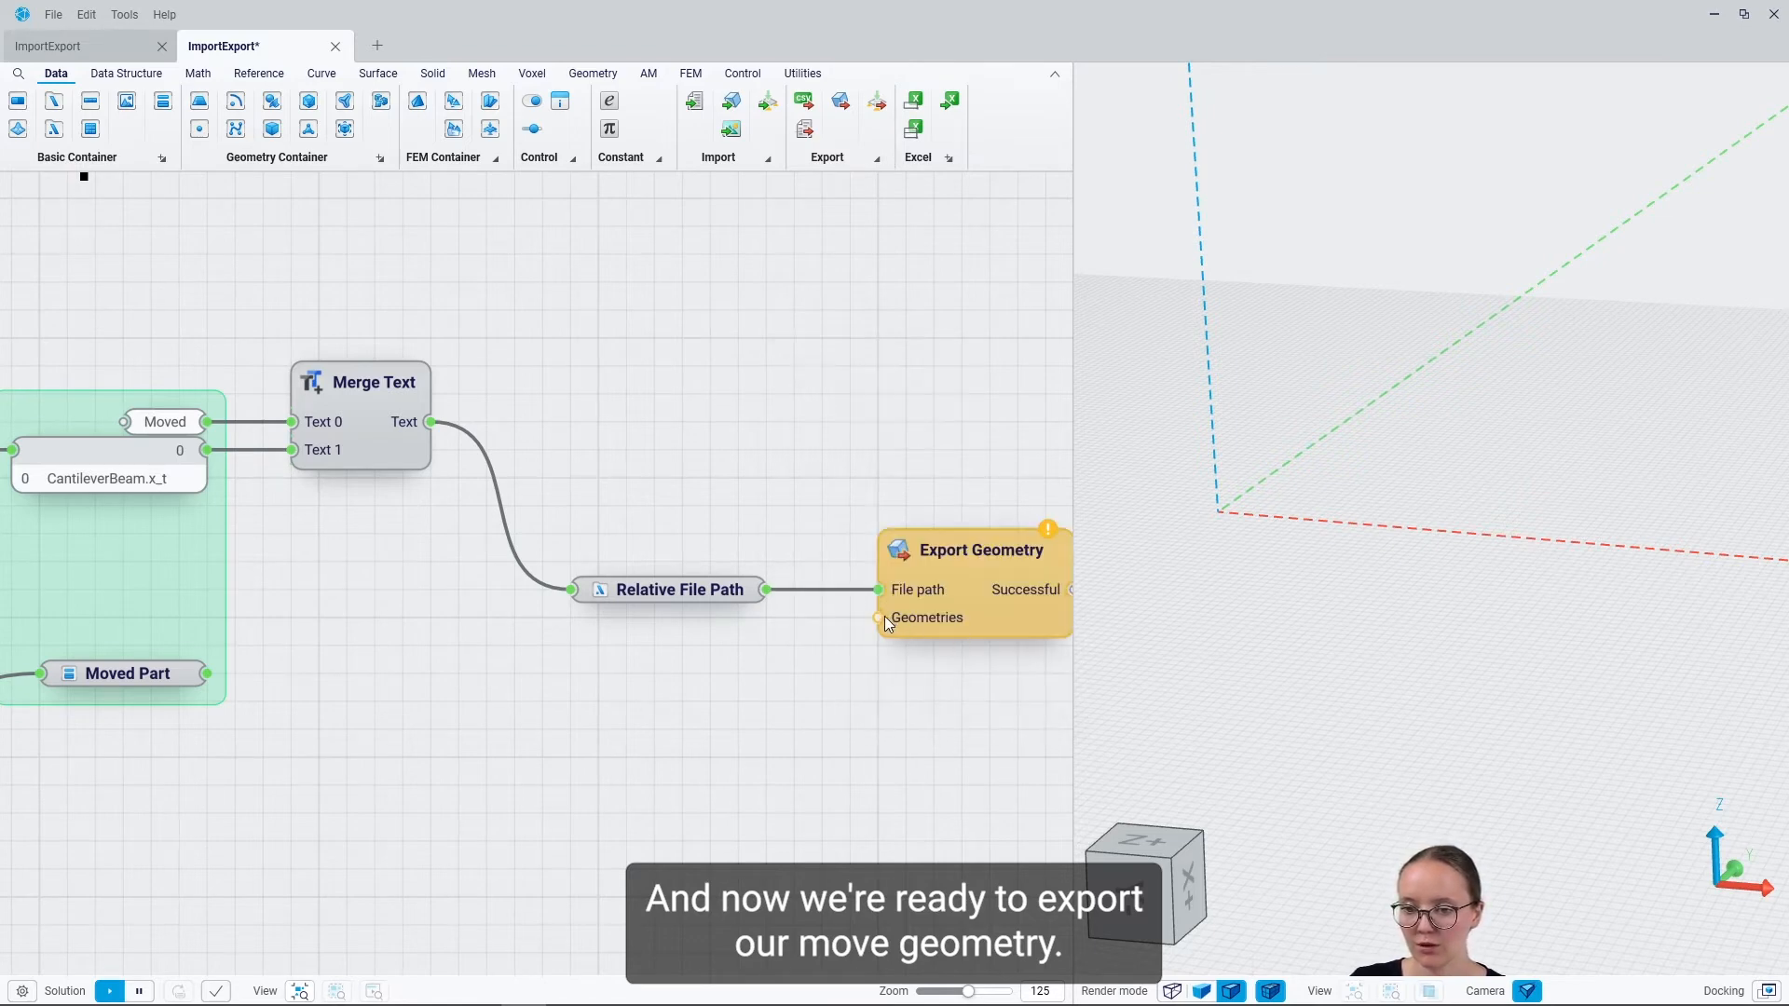
drag(885, 617, 219, 690)
click(976, 601)
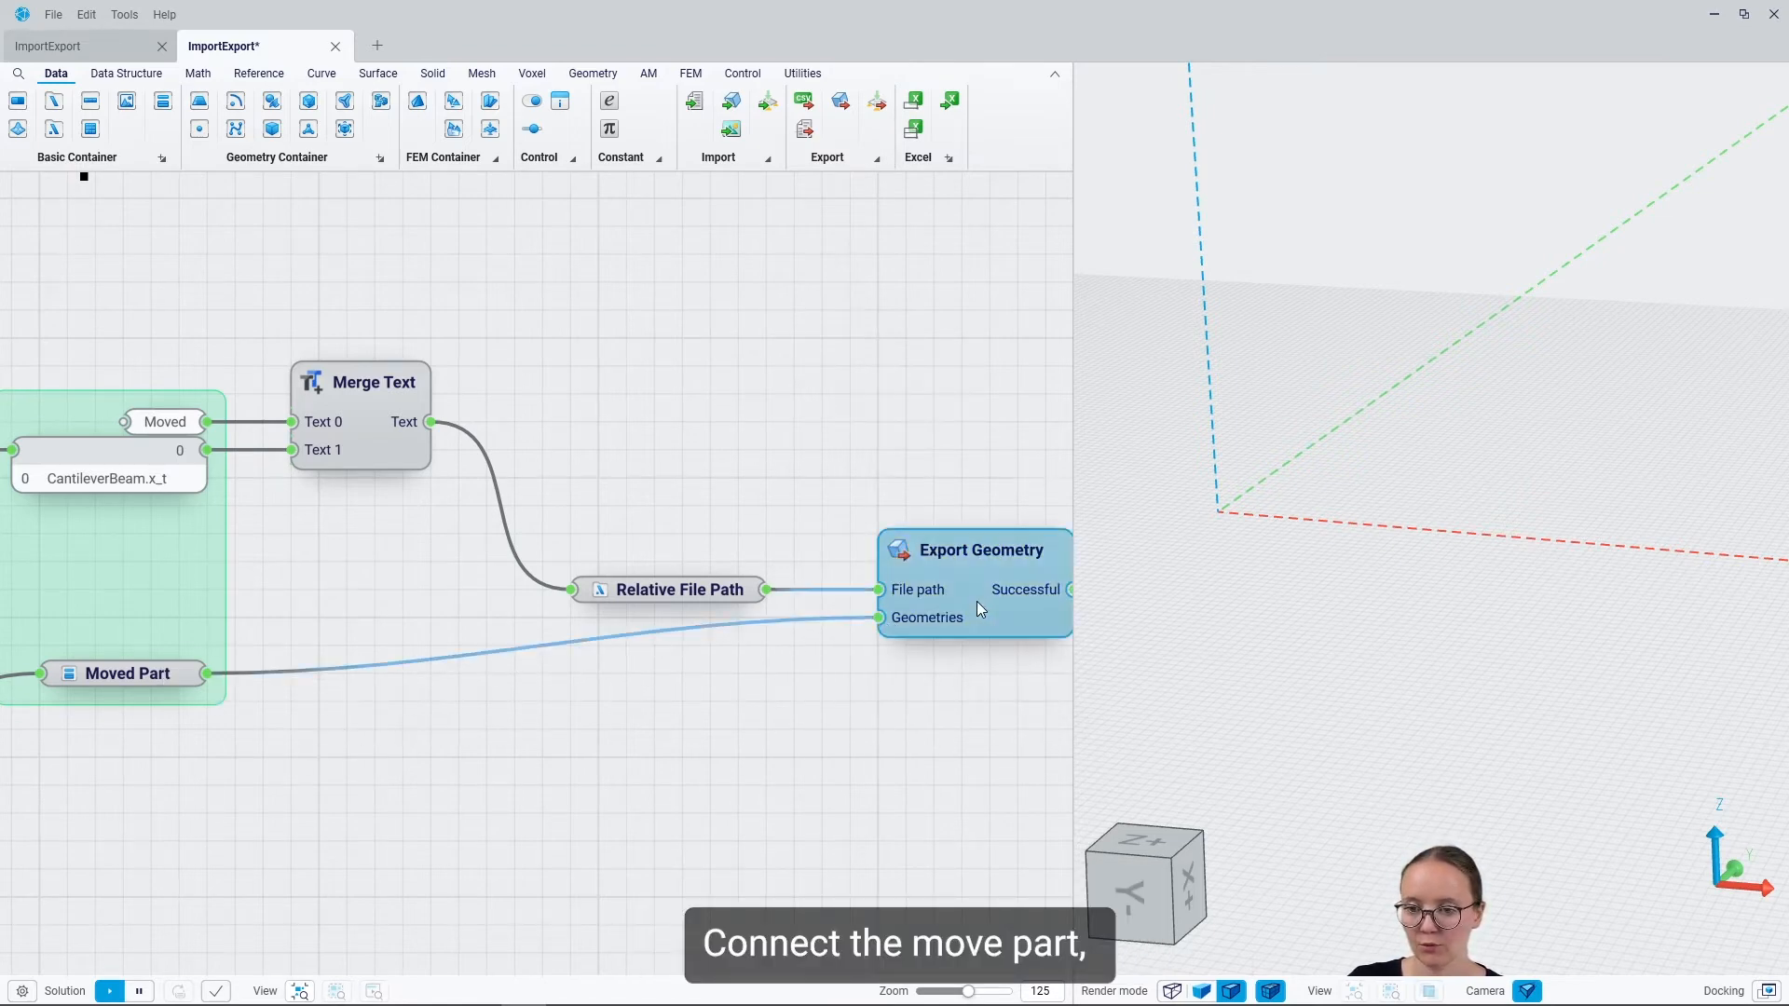
Step: Reposition Export Geometry, connect its Successful output to the empty result panel, and check the project folder for the exported file
drag(977, 601, 980, 656)
middle_drag(991, 778, 528, 786)
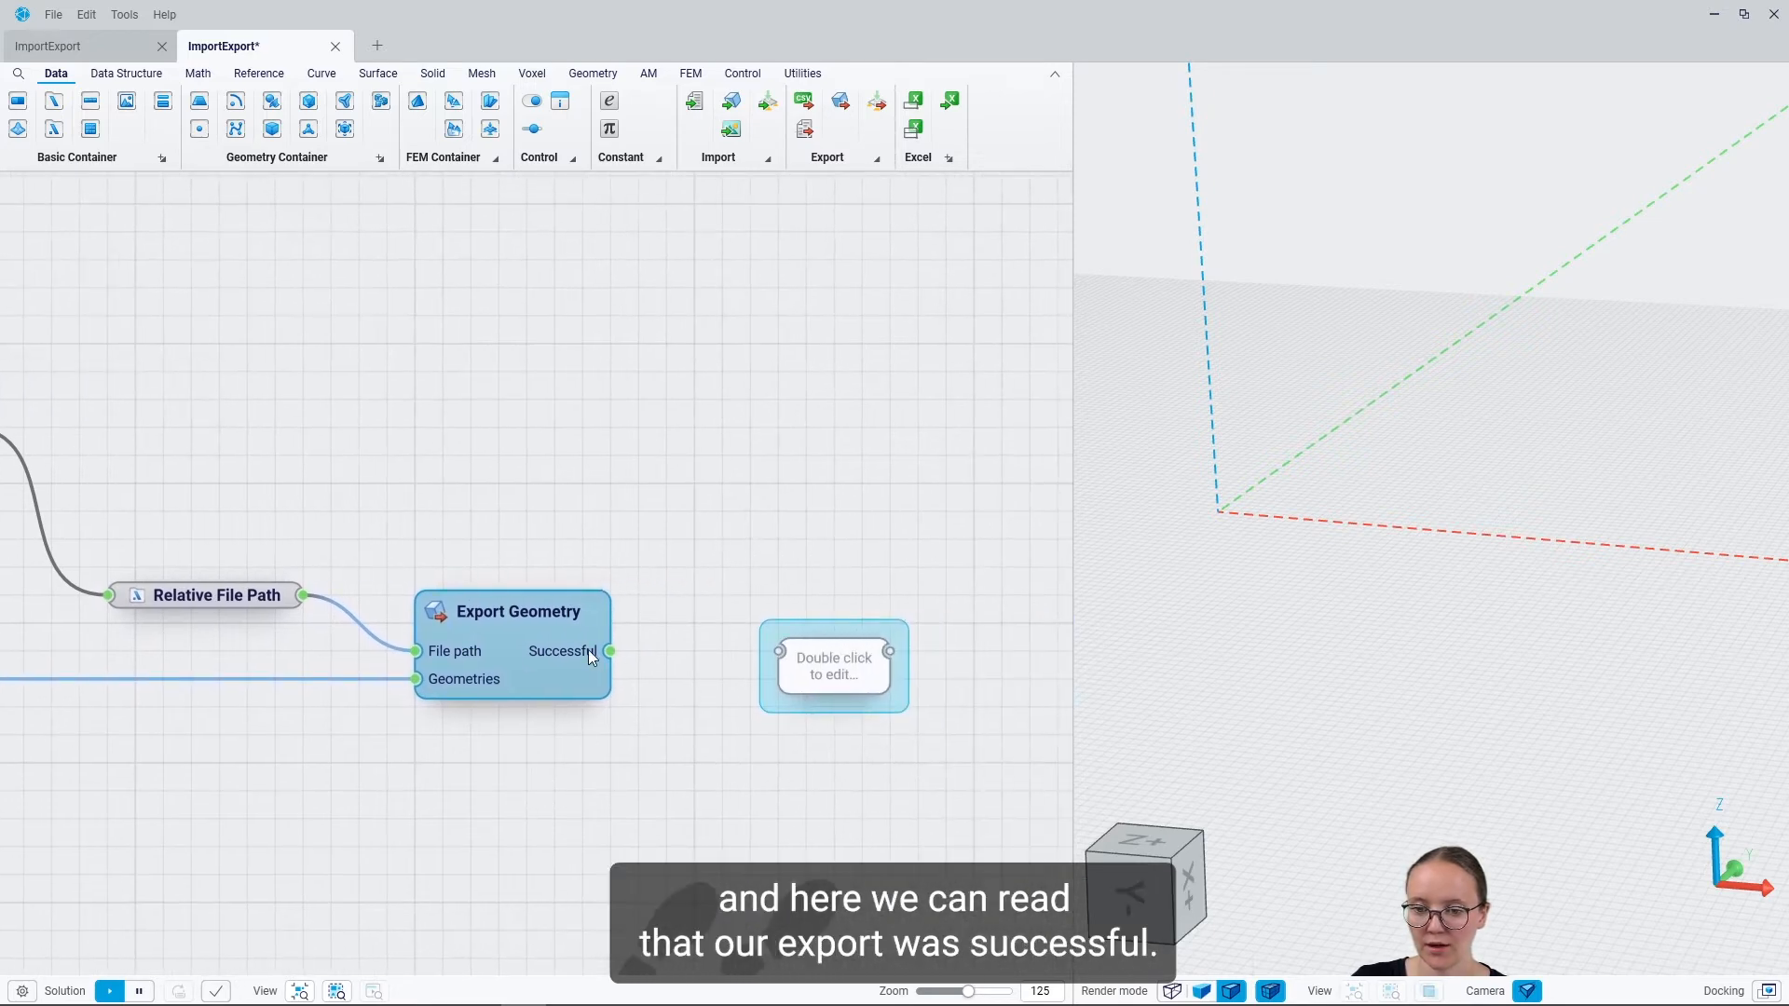
drag(610, 650, 760, 658)
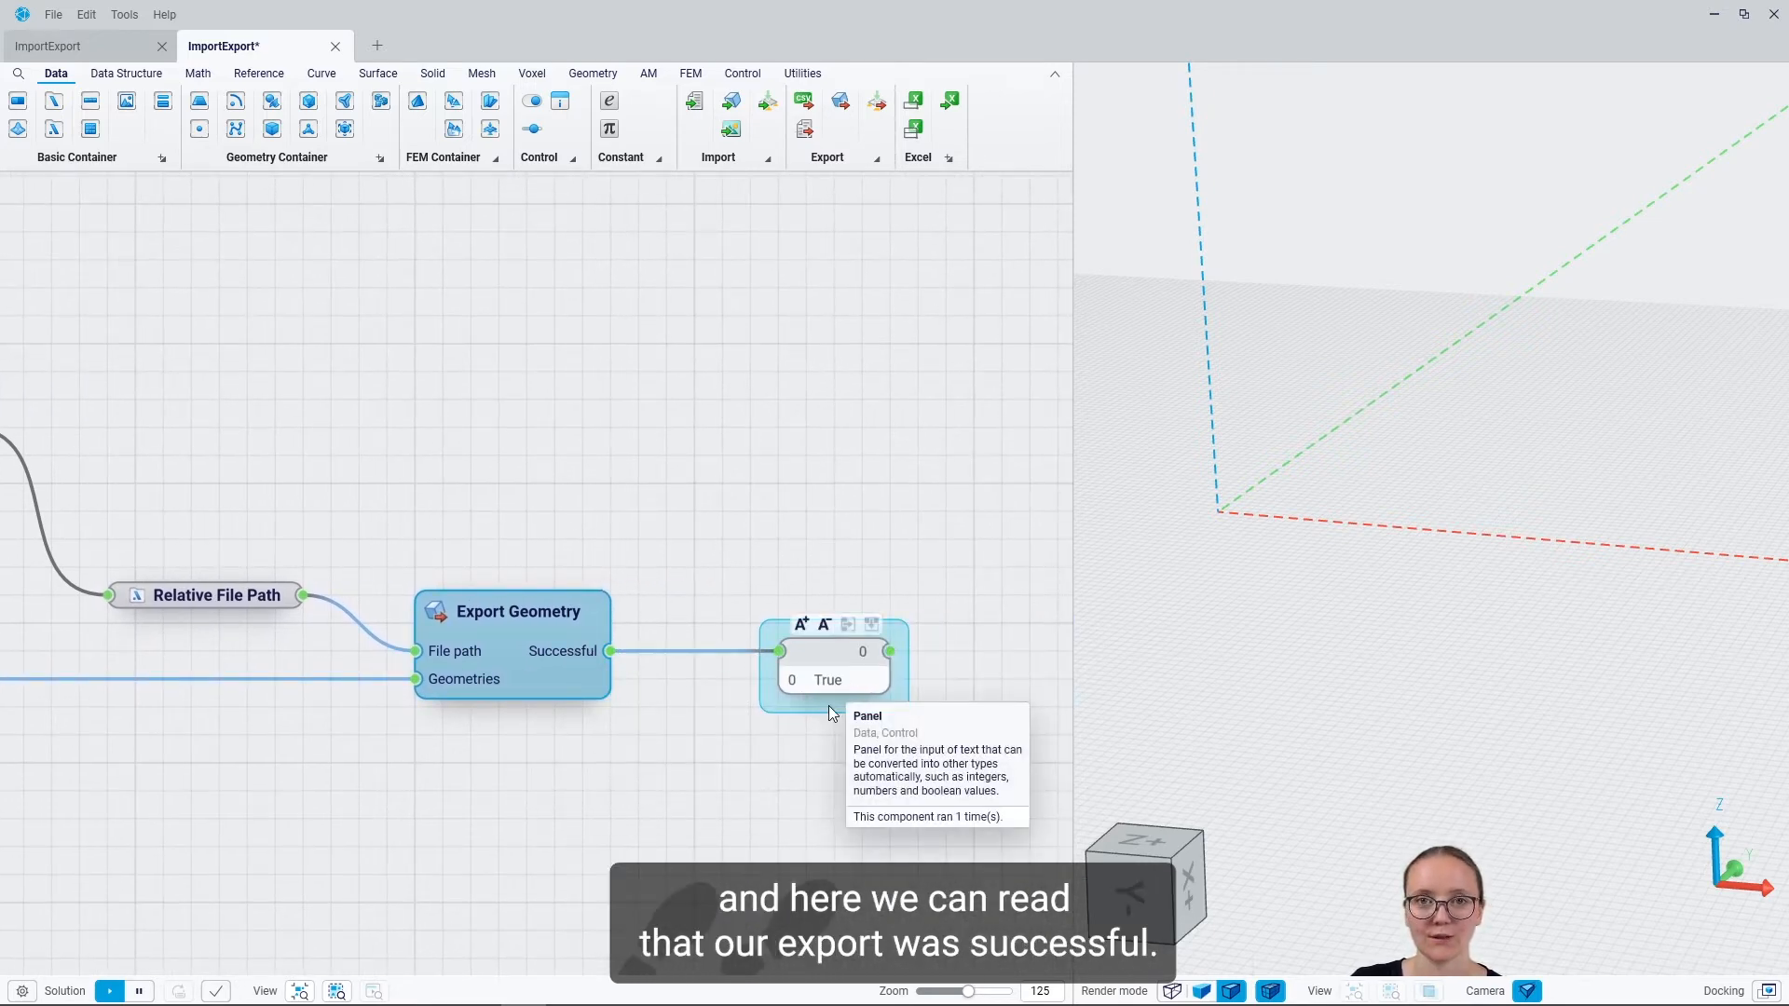
mouse_move(460, 1002)
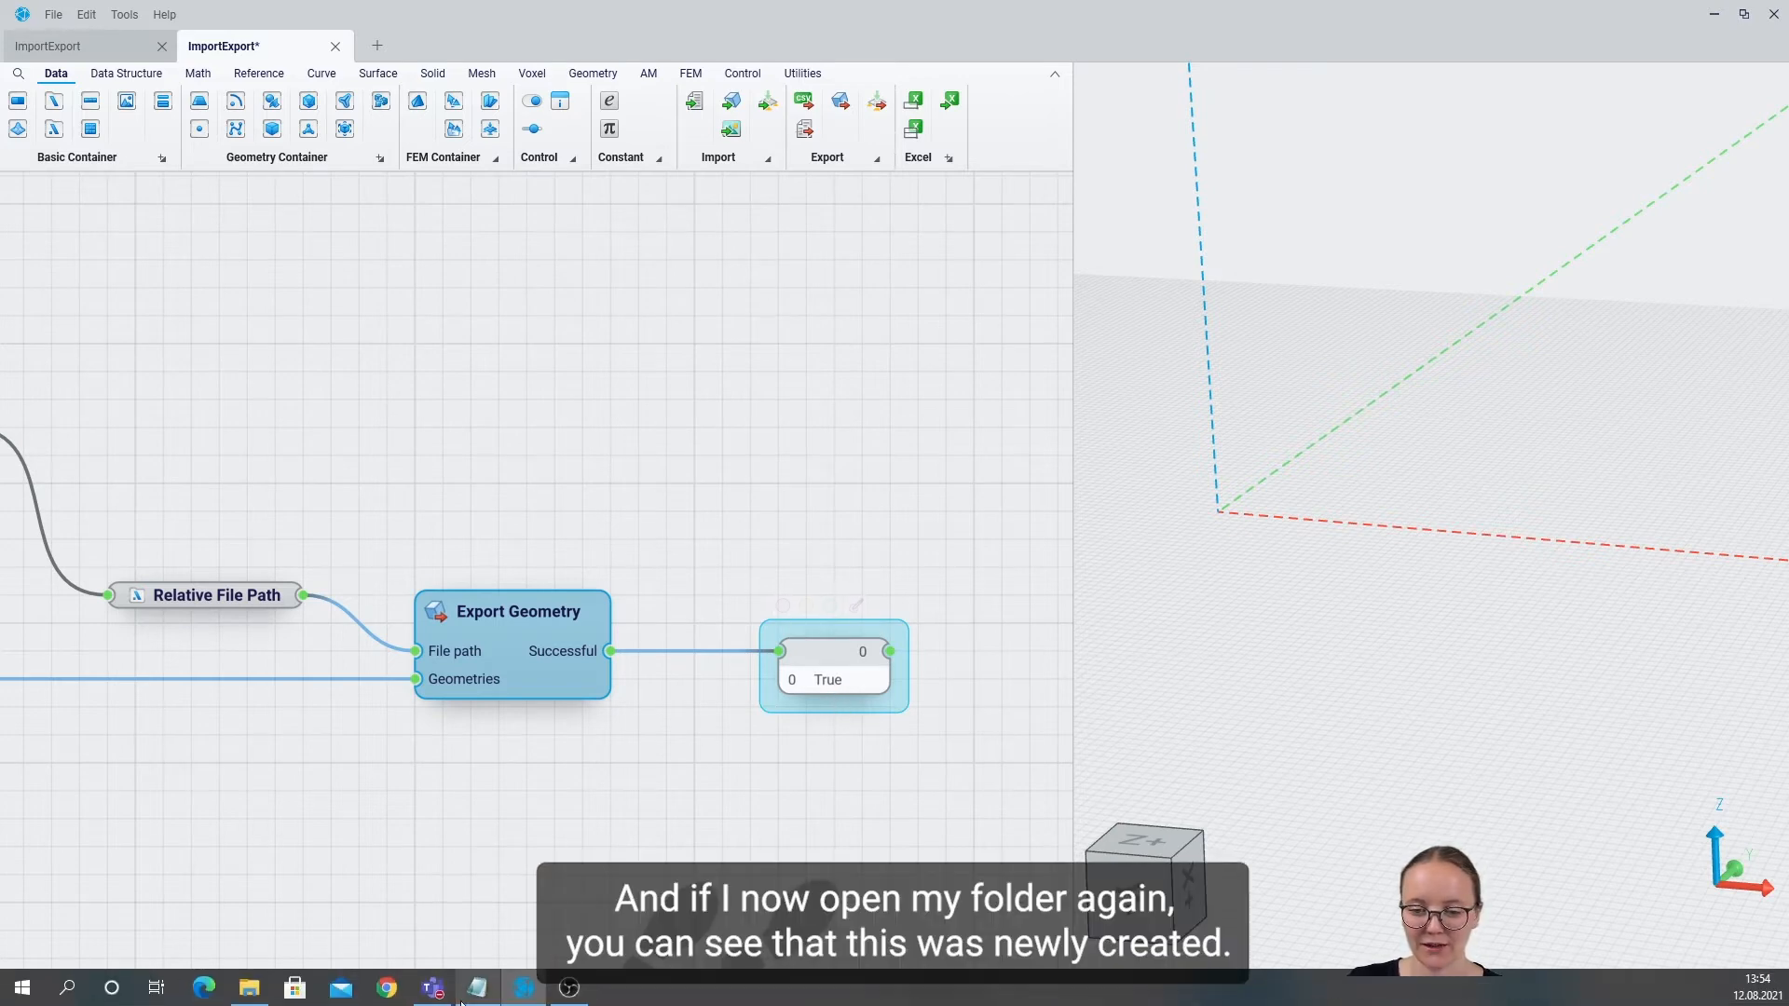
click(248, 988)
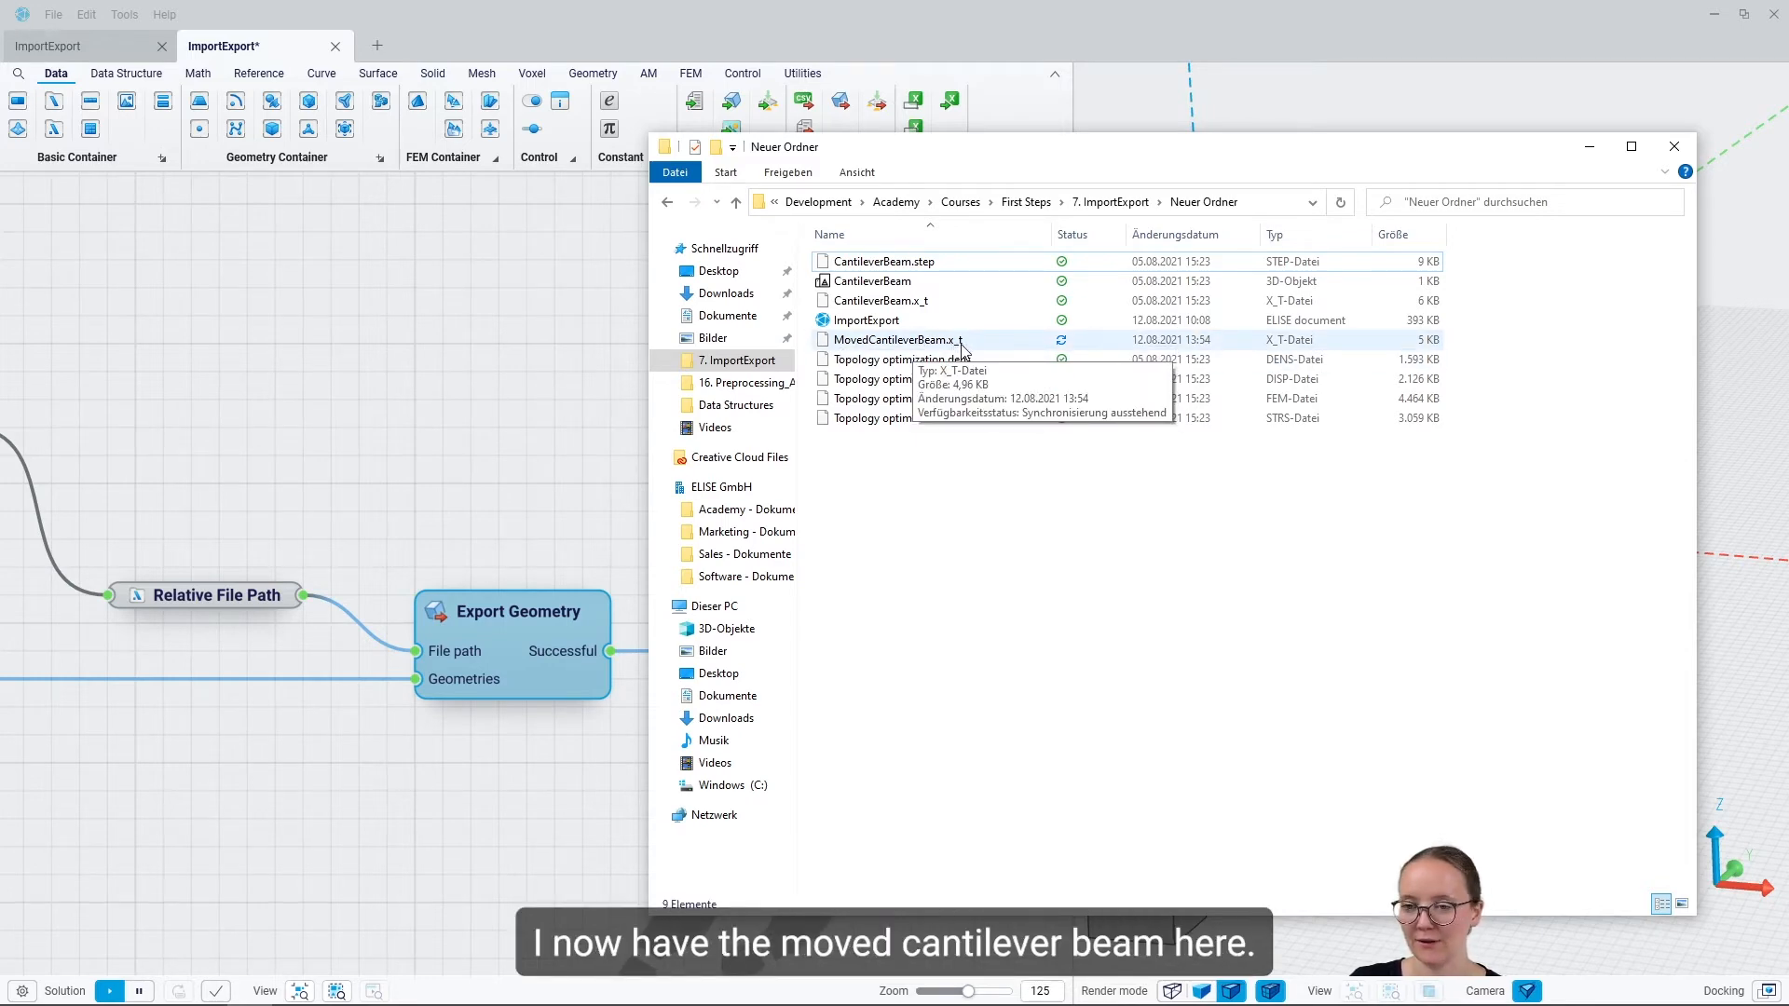
click(1674, 146)
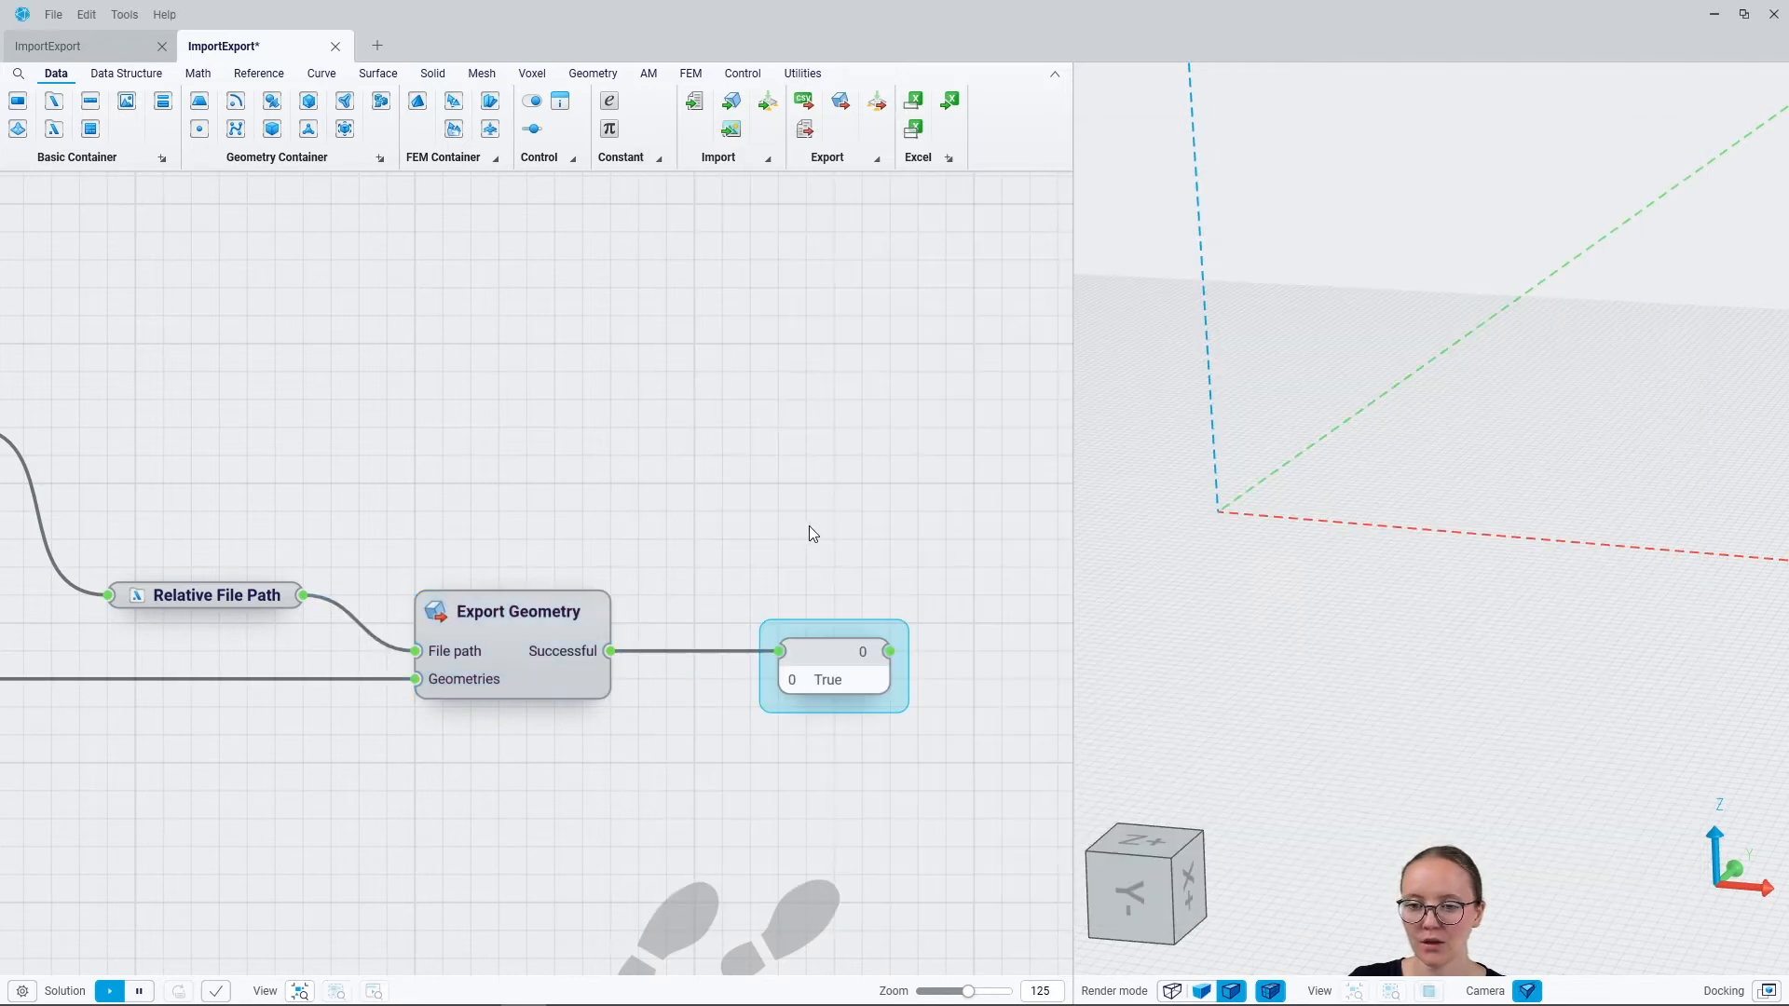
Step: In the geometry import section, swap the file type by connecting the .stl panel to the File Ending container
scroll(803, 529, down, 8)
mouse_move(261, 590)
right_down()
mouse_move(675, 595)
mouse_move(503, 560)
right_up()
right_drag(264, 515, 858, 509)
scroll(122, 465, up, 10)
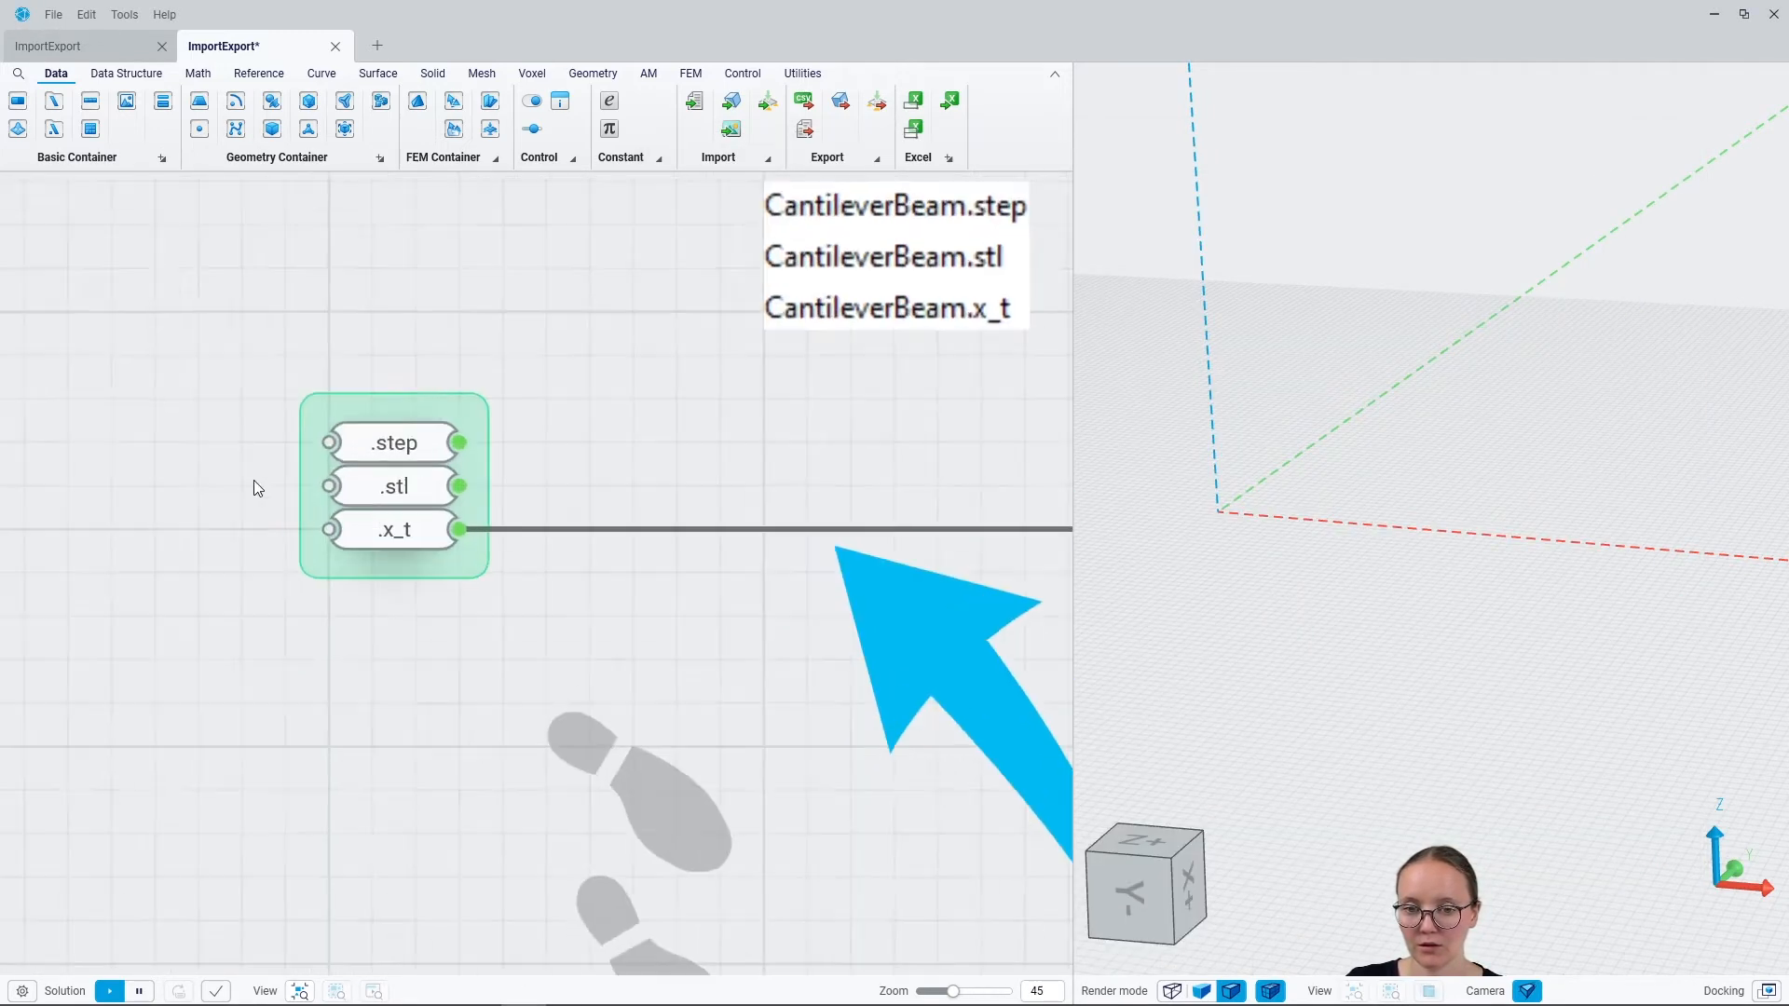
right_drag(517, 496, 181, 530)
drag(177, 526, 852, 585)
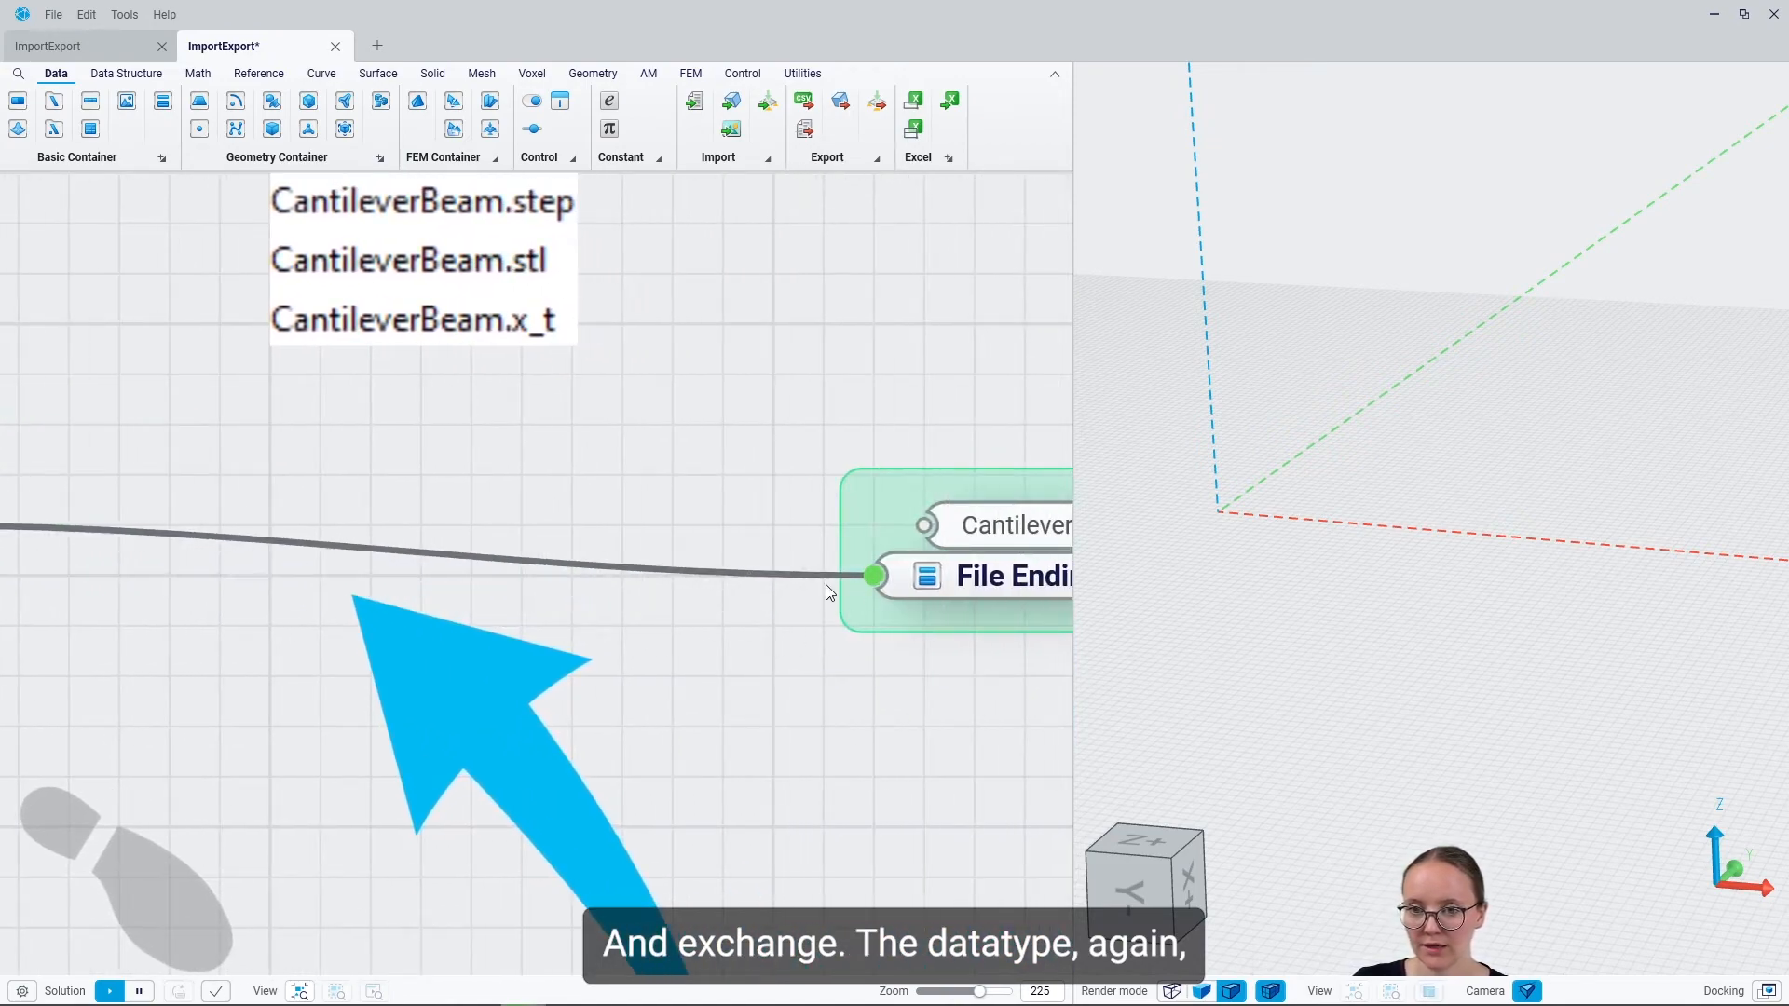
Step: Check the export section's file name and success panels, and look in the project folder for the exported beam files
scroll(674, 497, down, 3)
scroll(441, 507, down, 7)
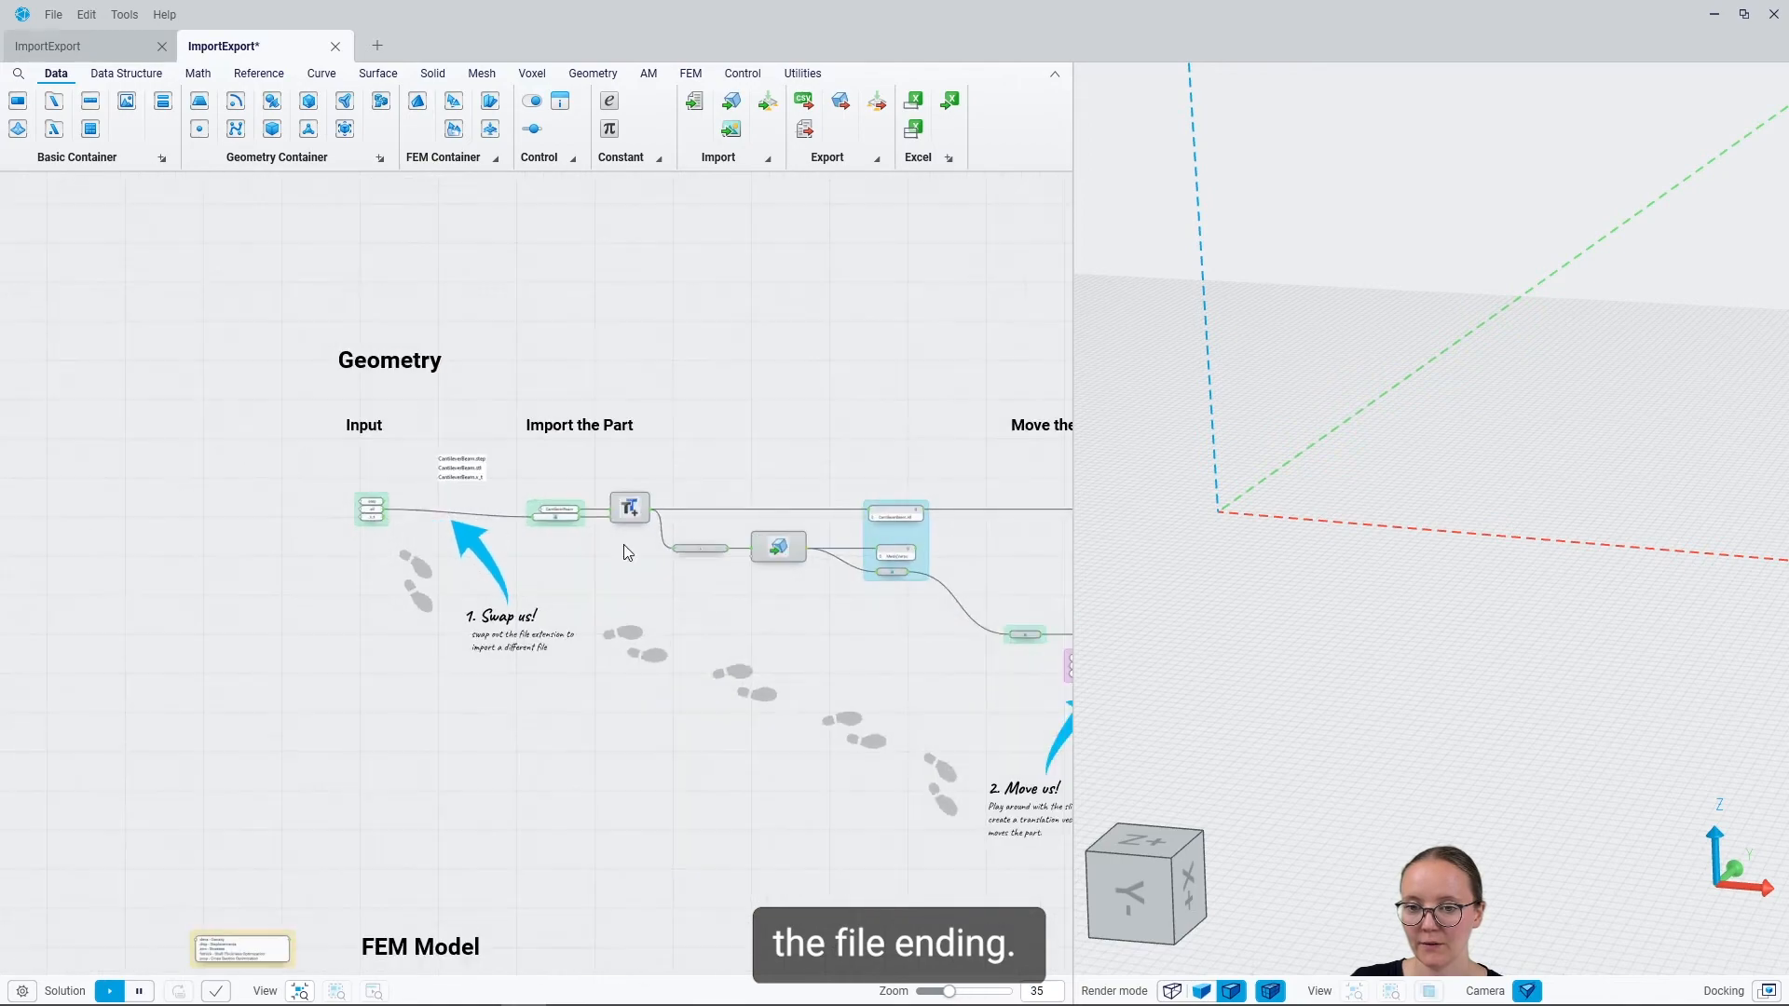
right_drag(755, 561, 37, 551)
right_drag(866, 569, 606, 556)
scroll(760, 553, up, 5)
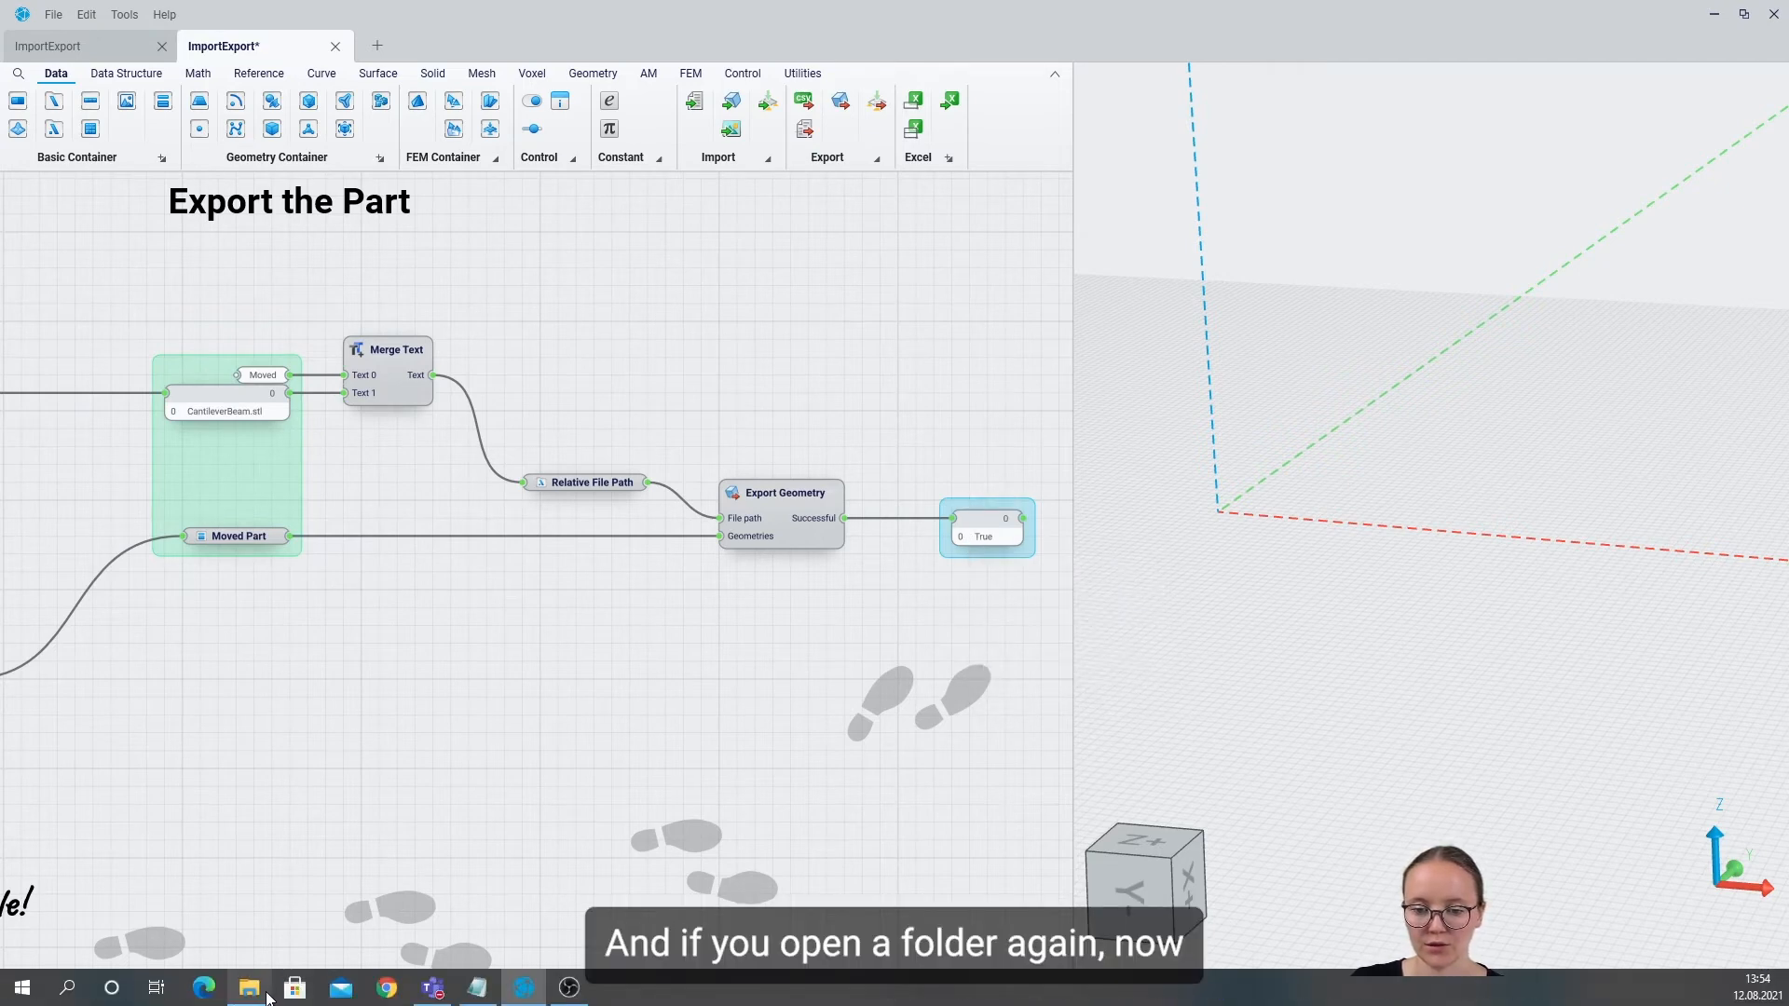
click(265, 993)
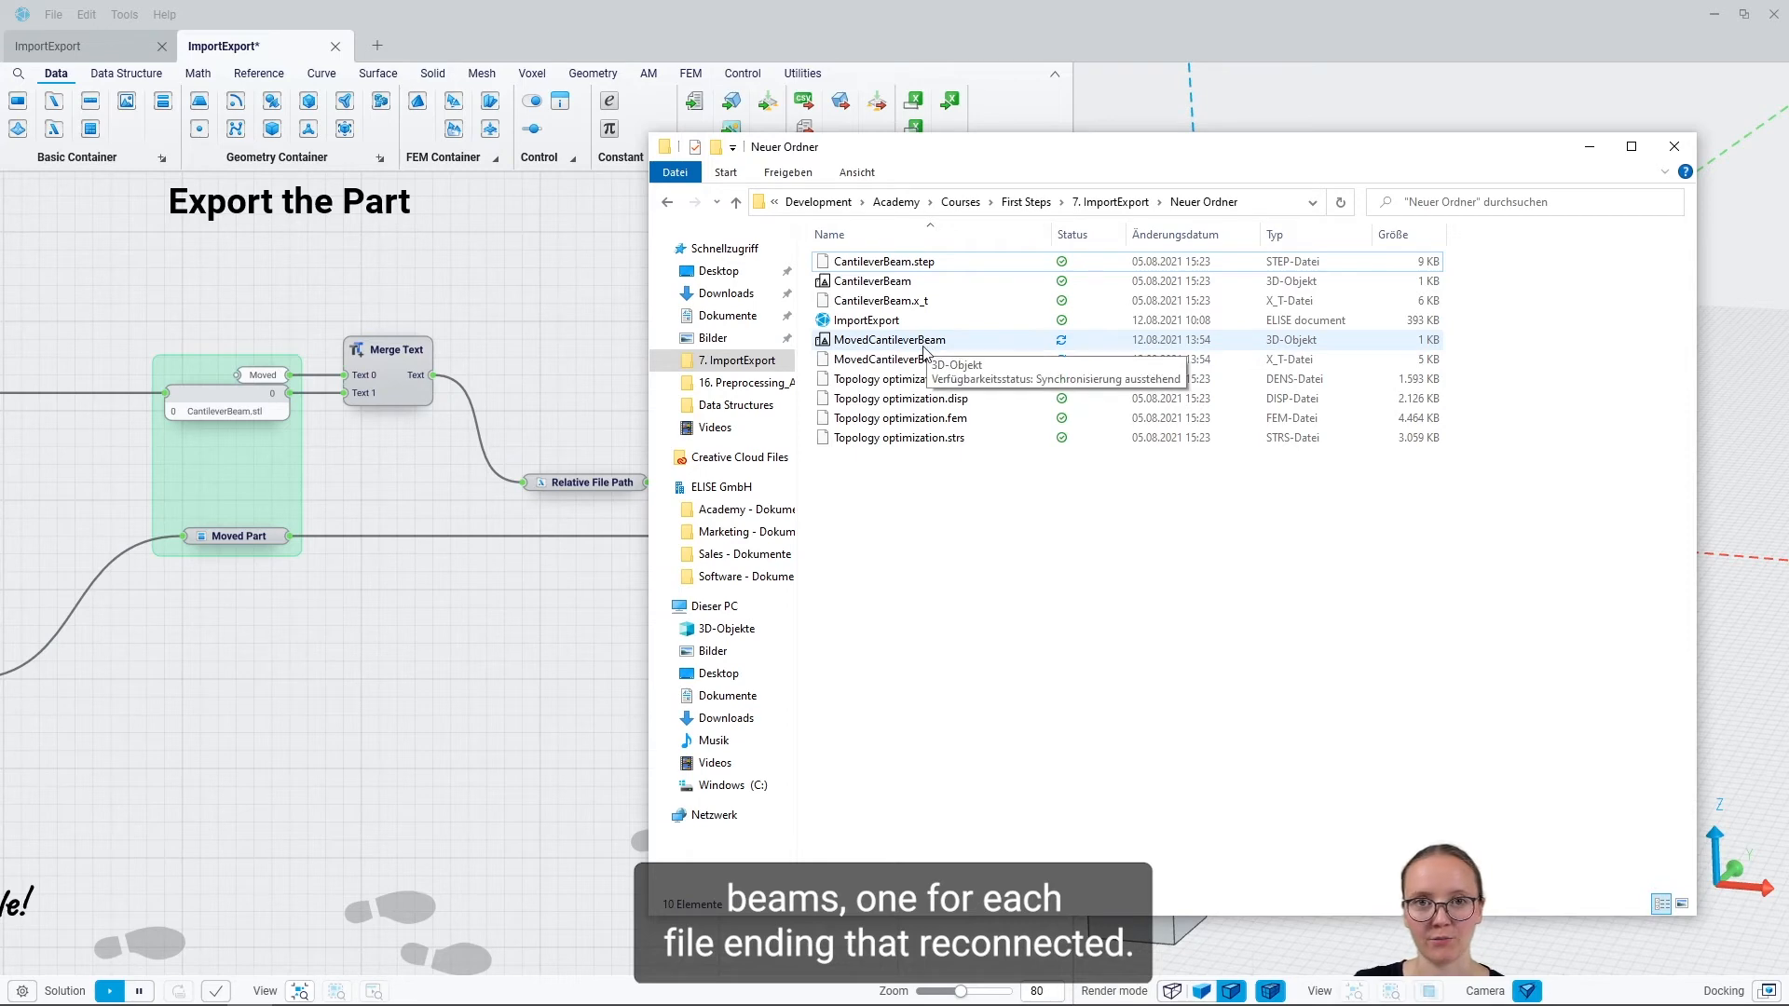
click(1588, 149)
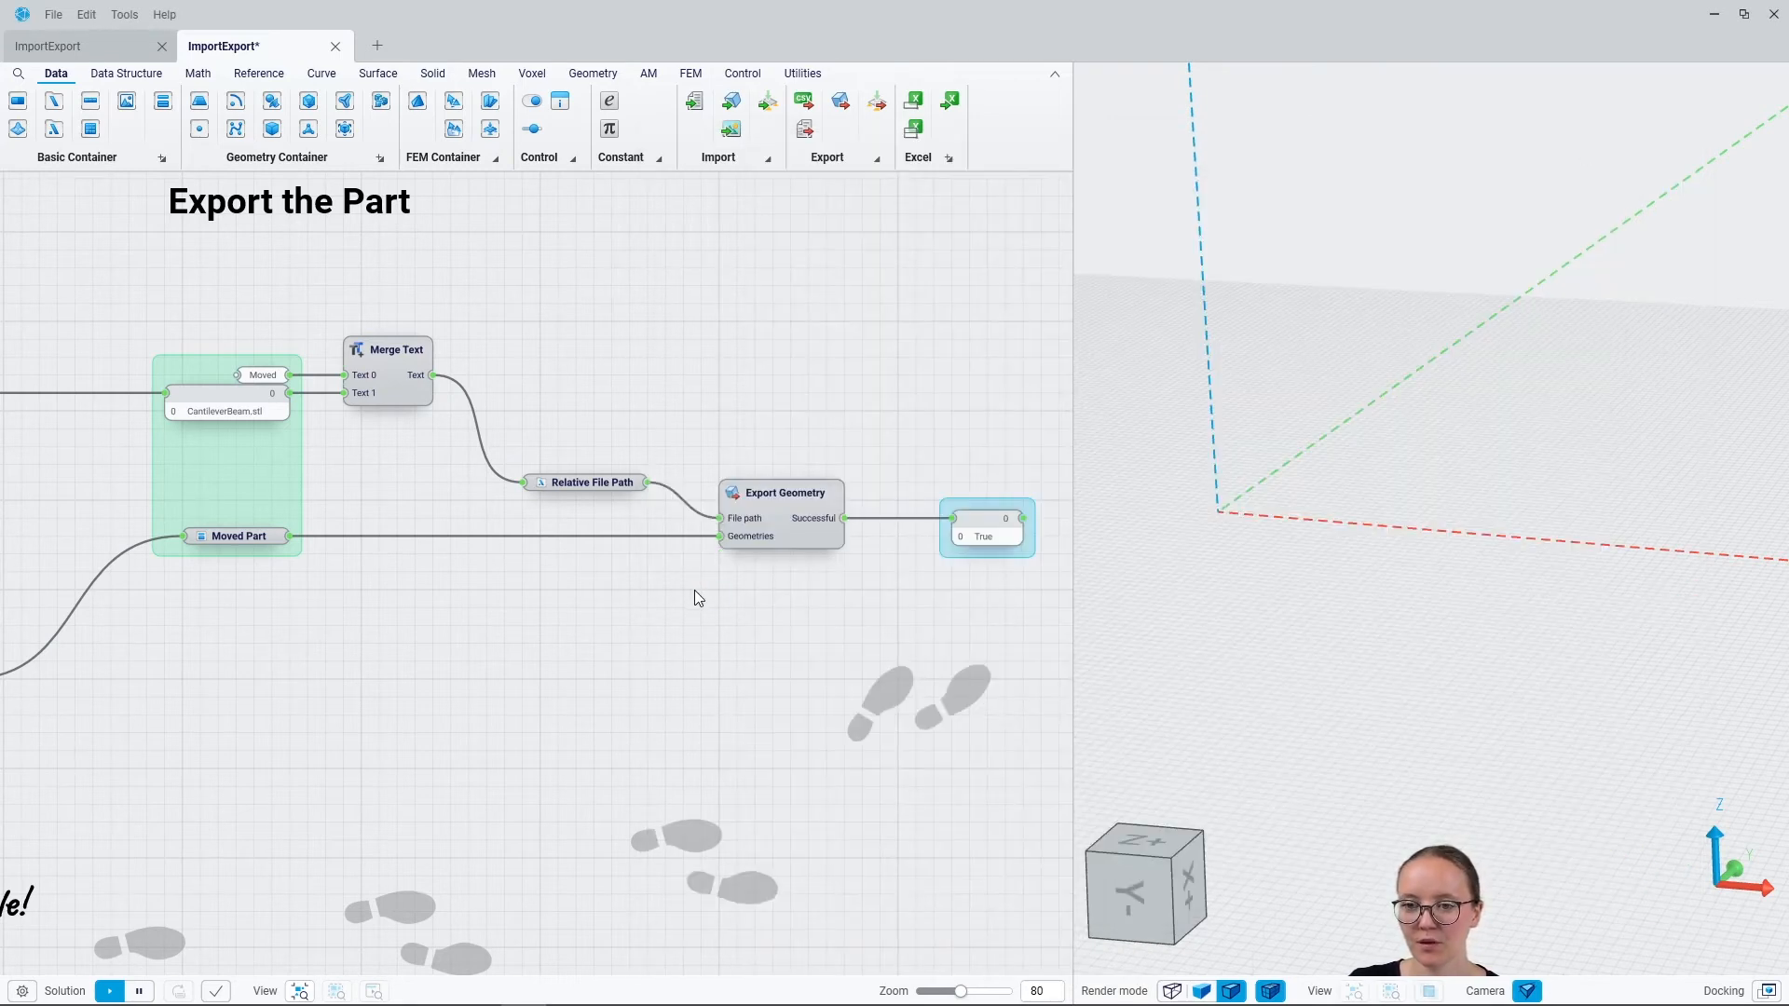
Step: Examine the topology optimization files in the project folder and the FEM Model panel that explains the result file endings
scroll(695, 590, down, 6)
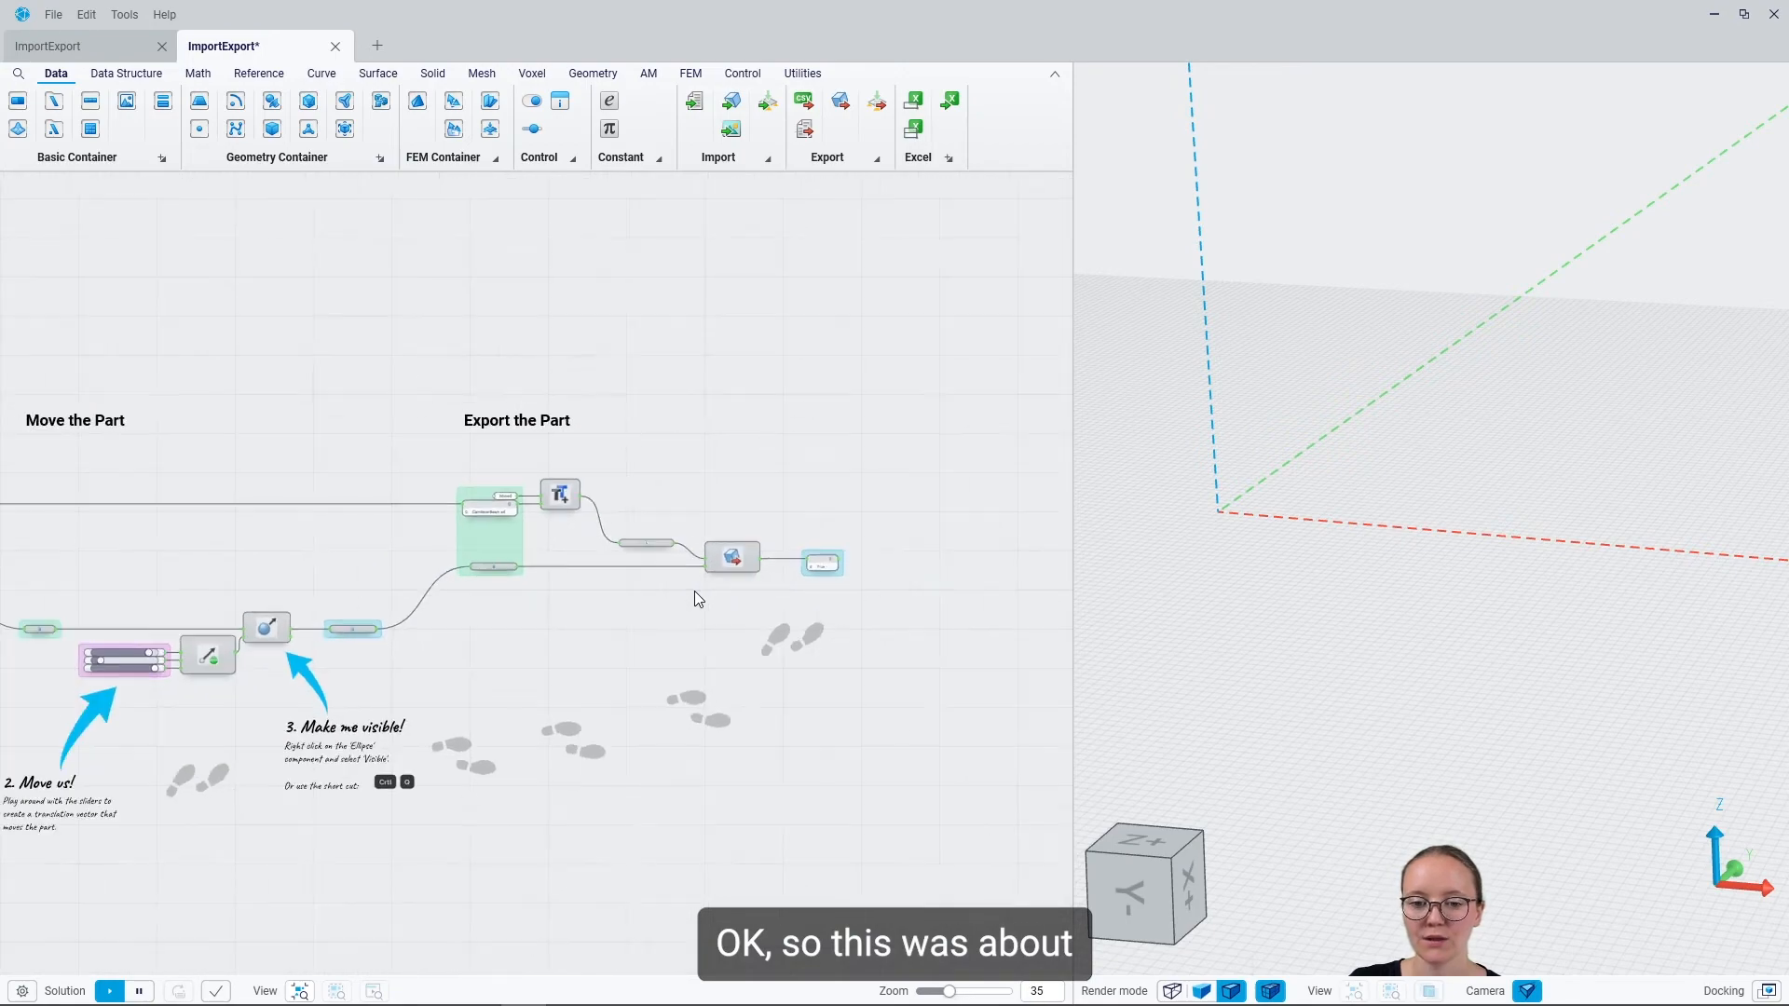
scroll(695, 594, down, 8)
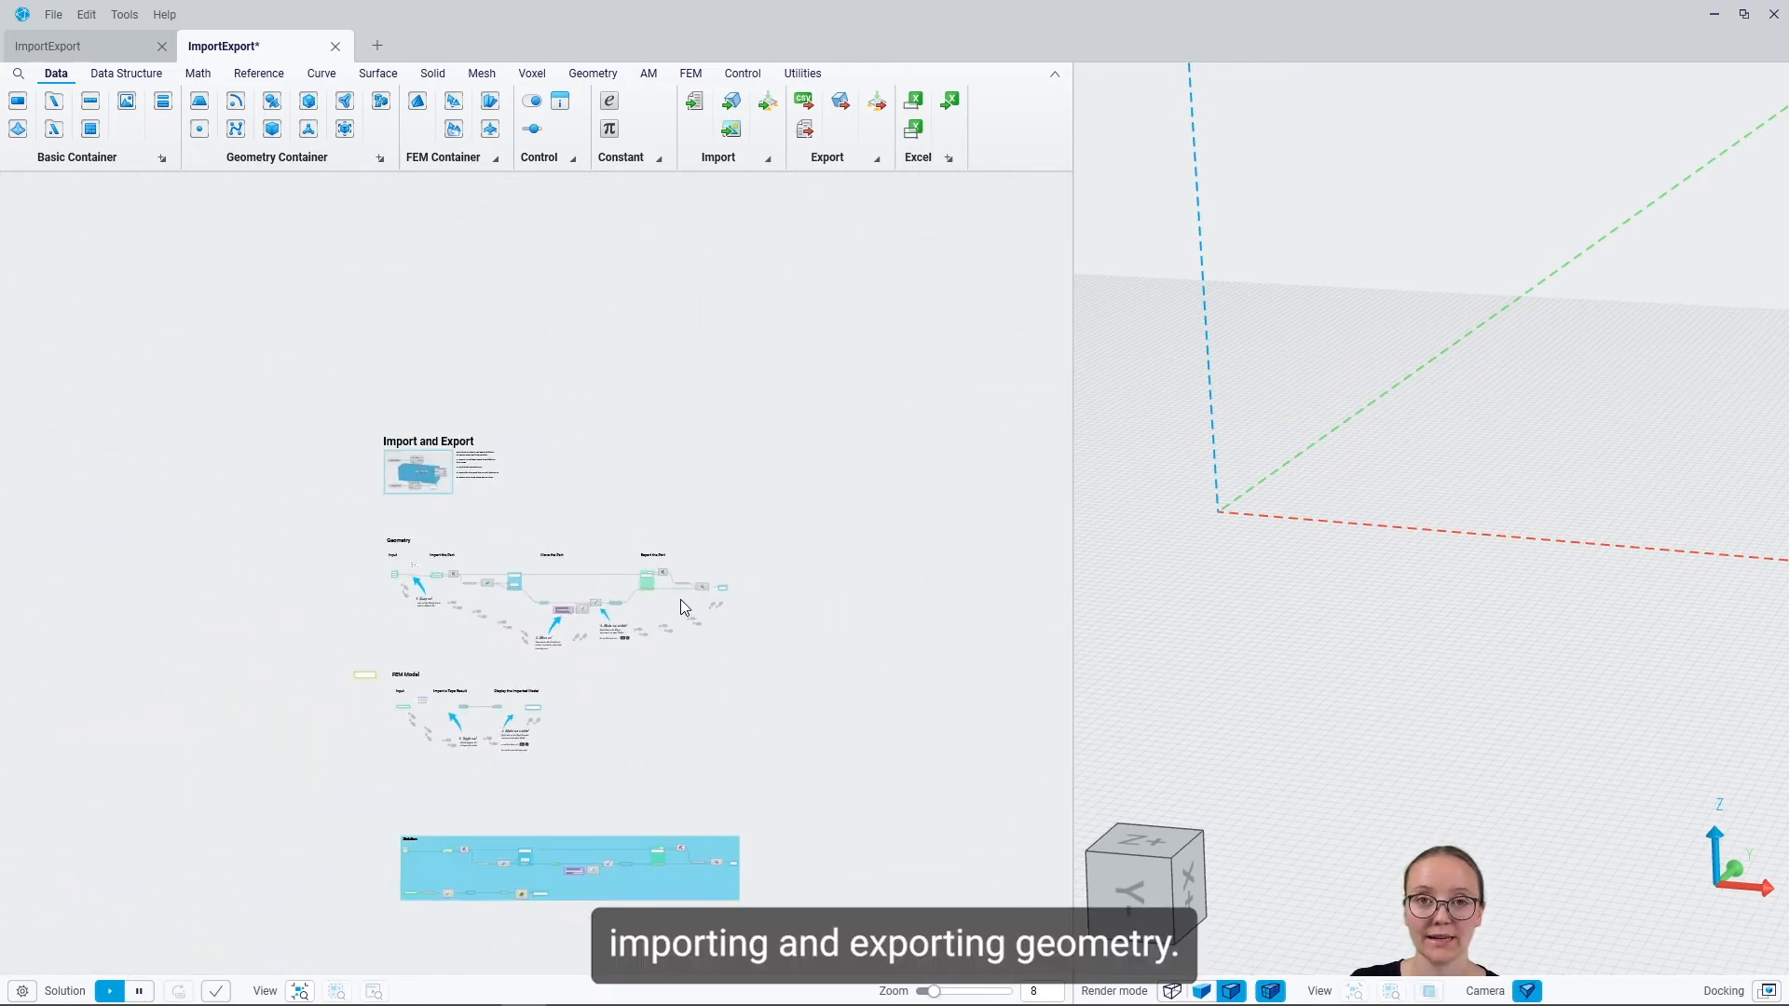
scroll(455, 741, up, 8)
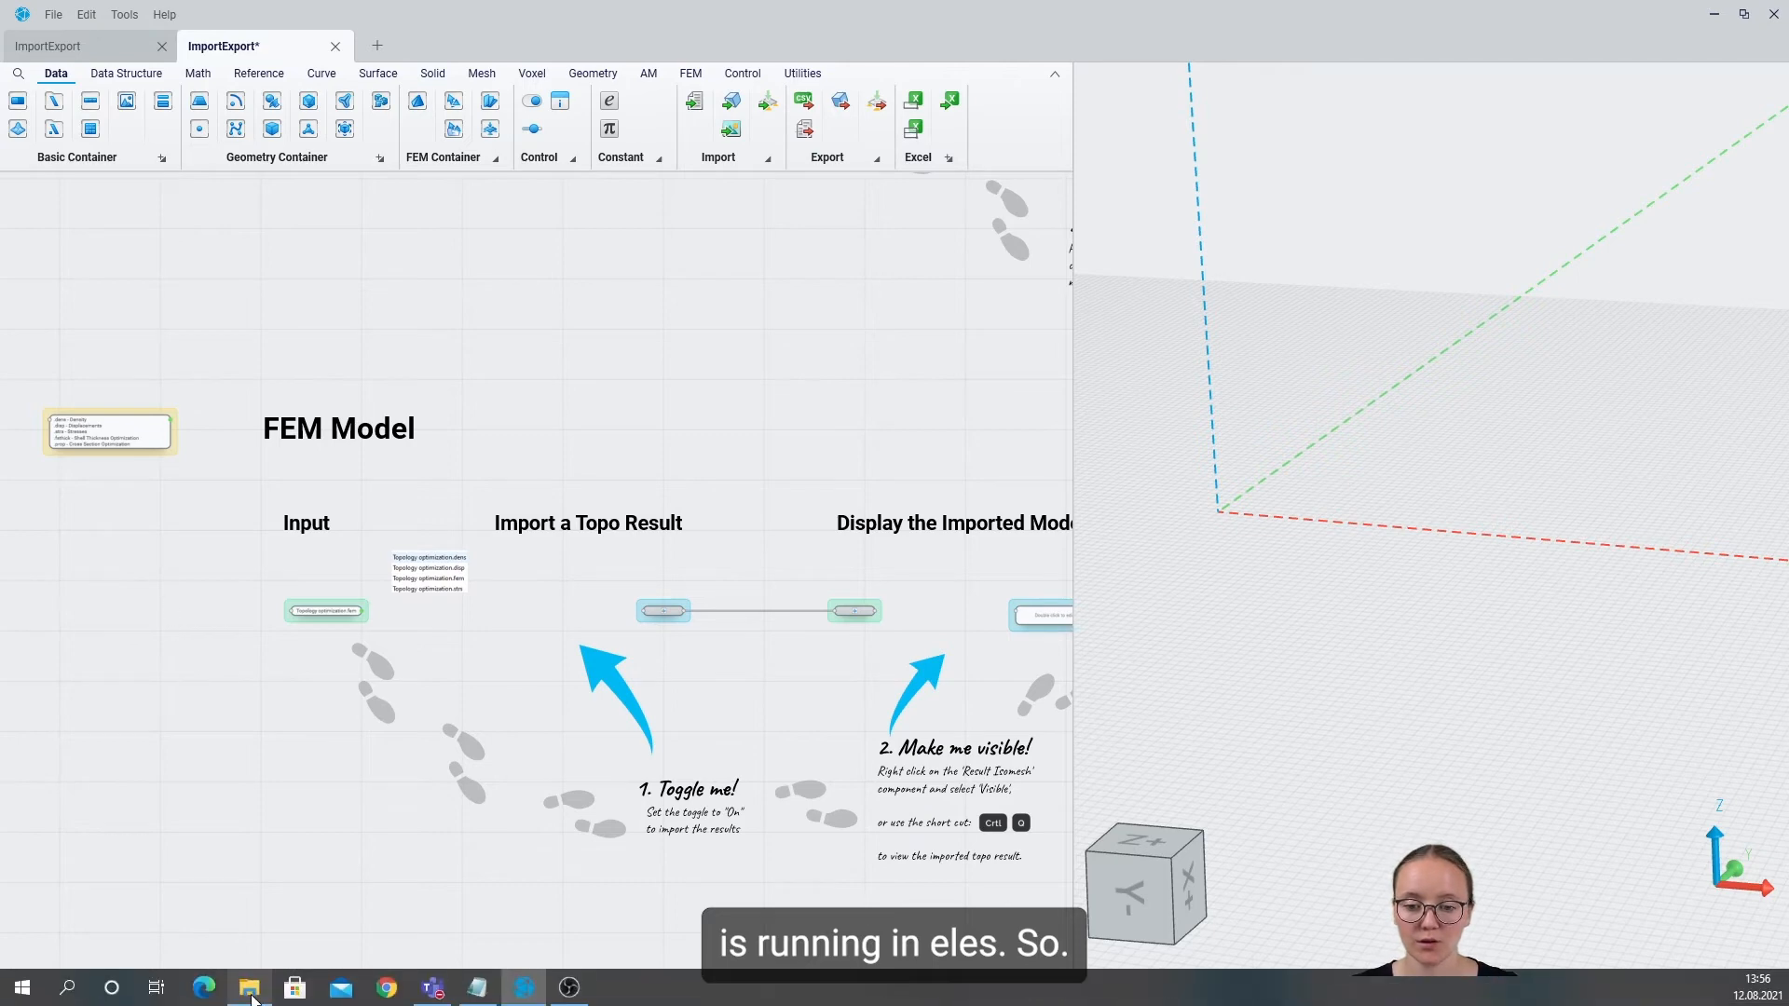
click(524, 989)
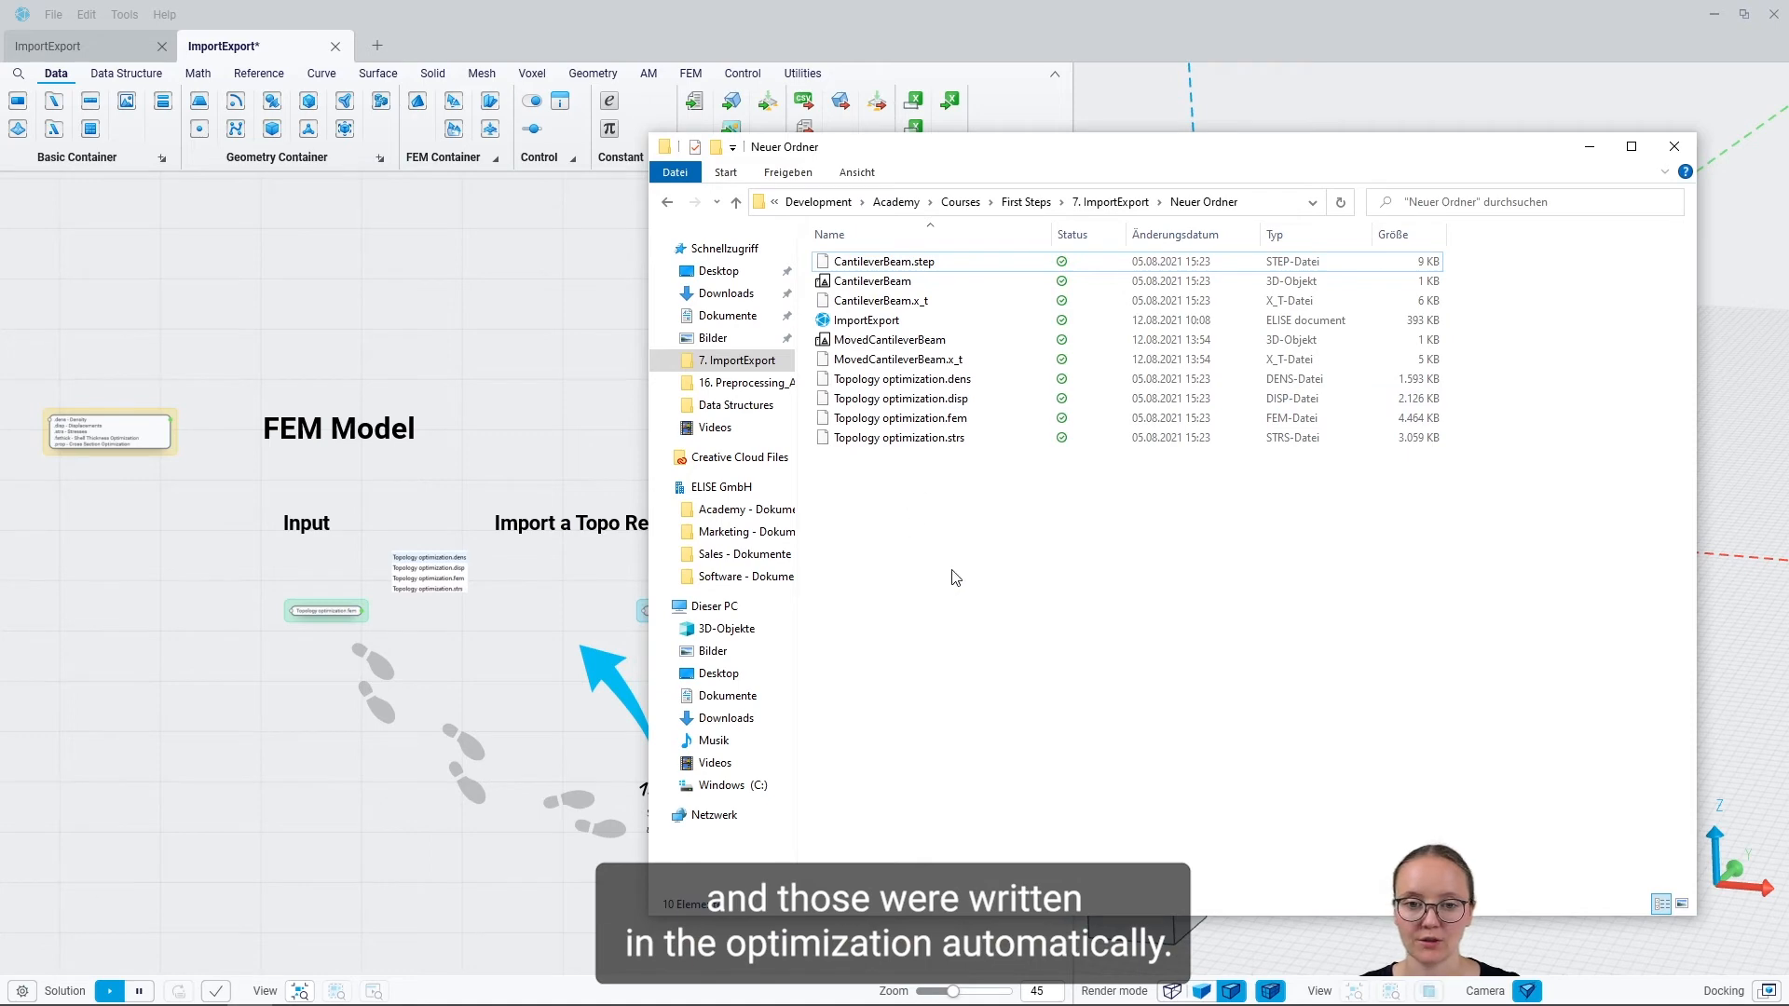
click(1589, 146)
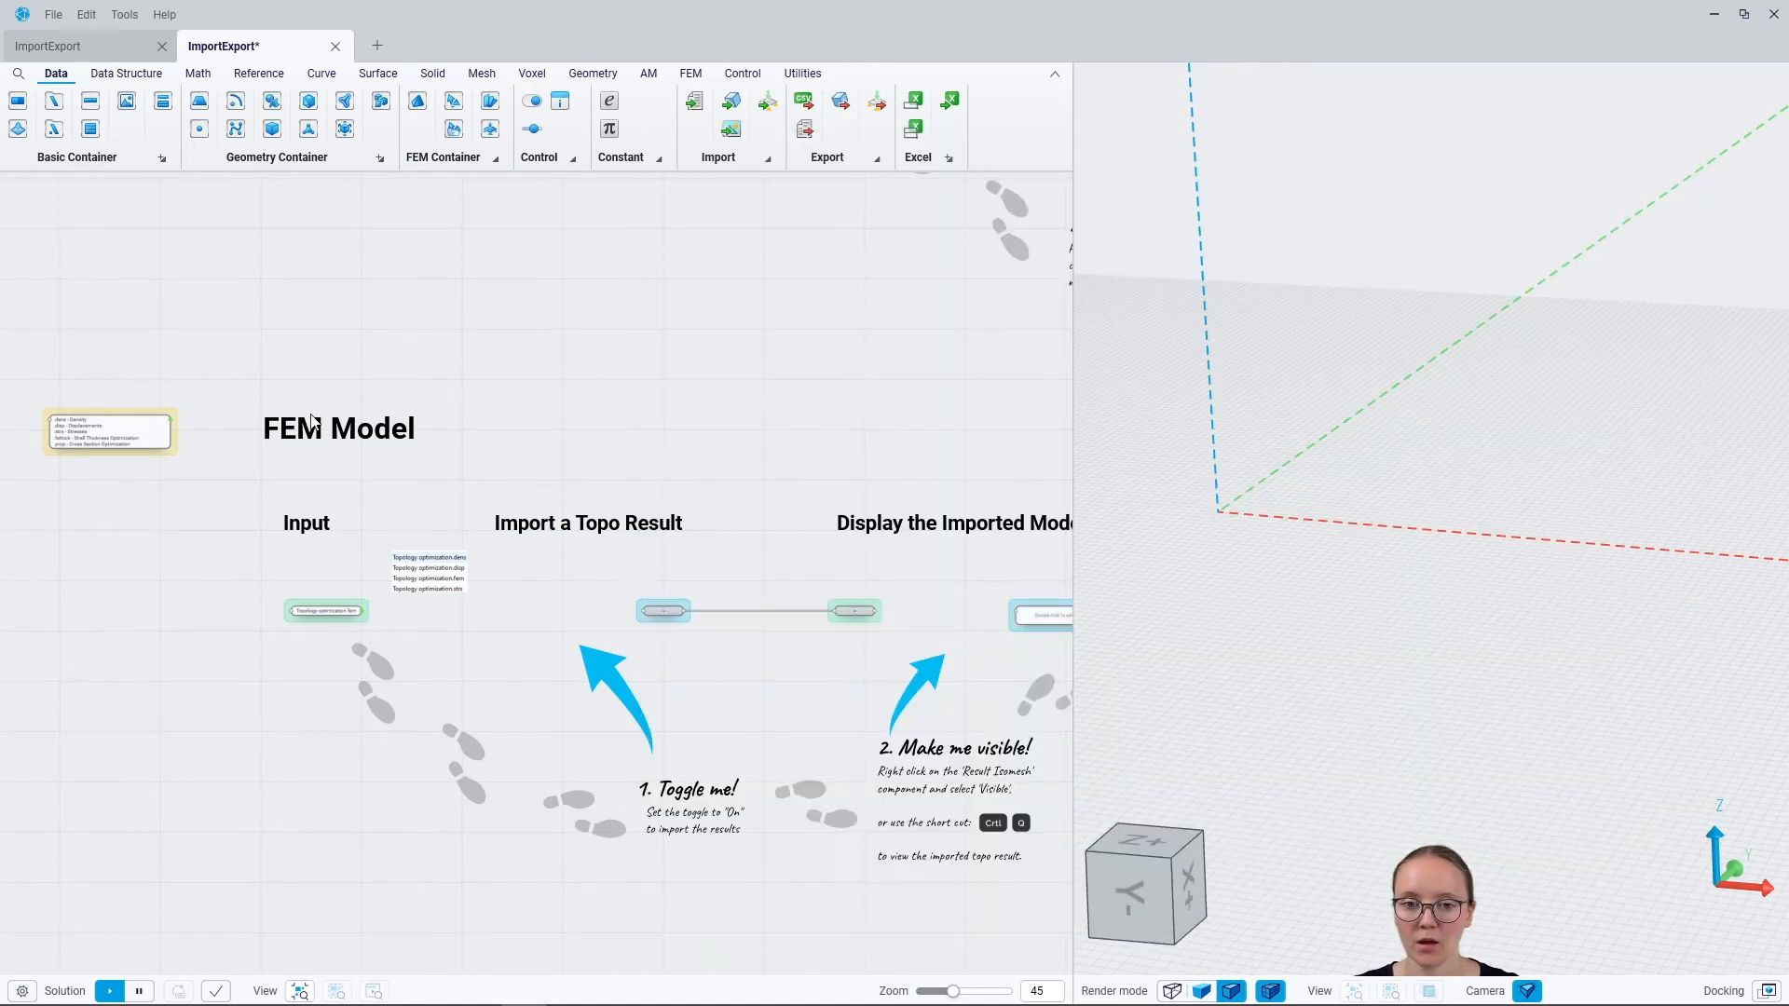
scroll(37, 424, up, 10)
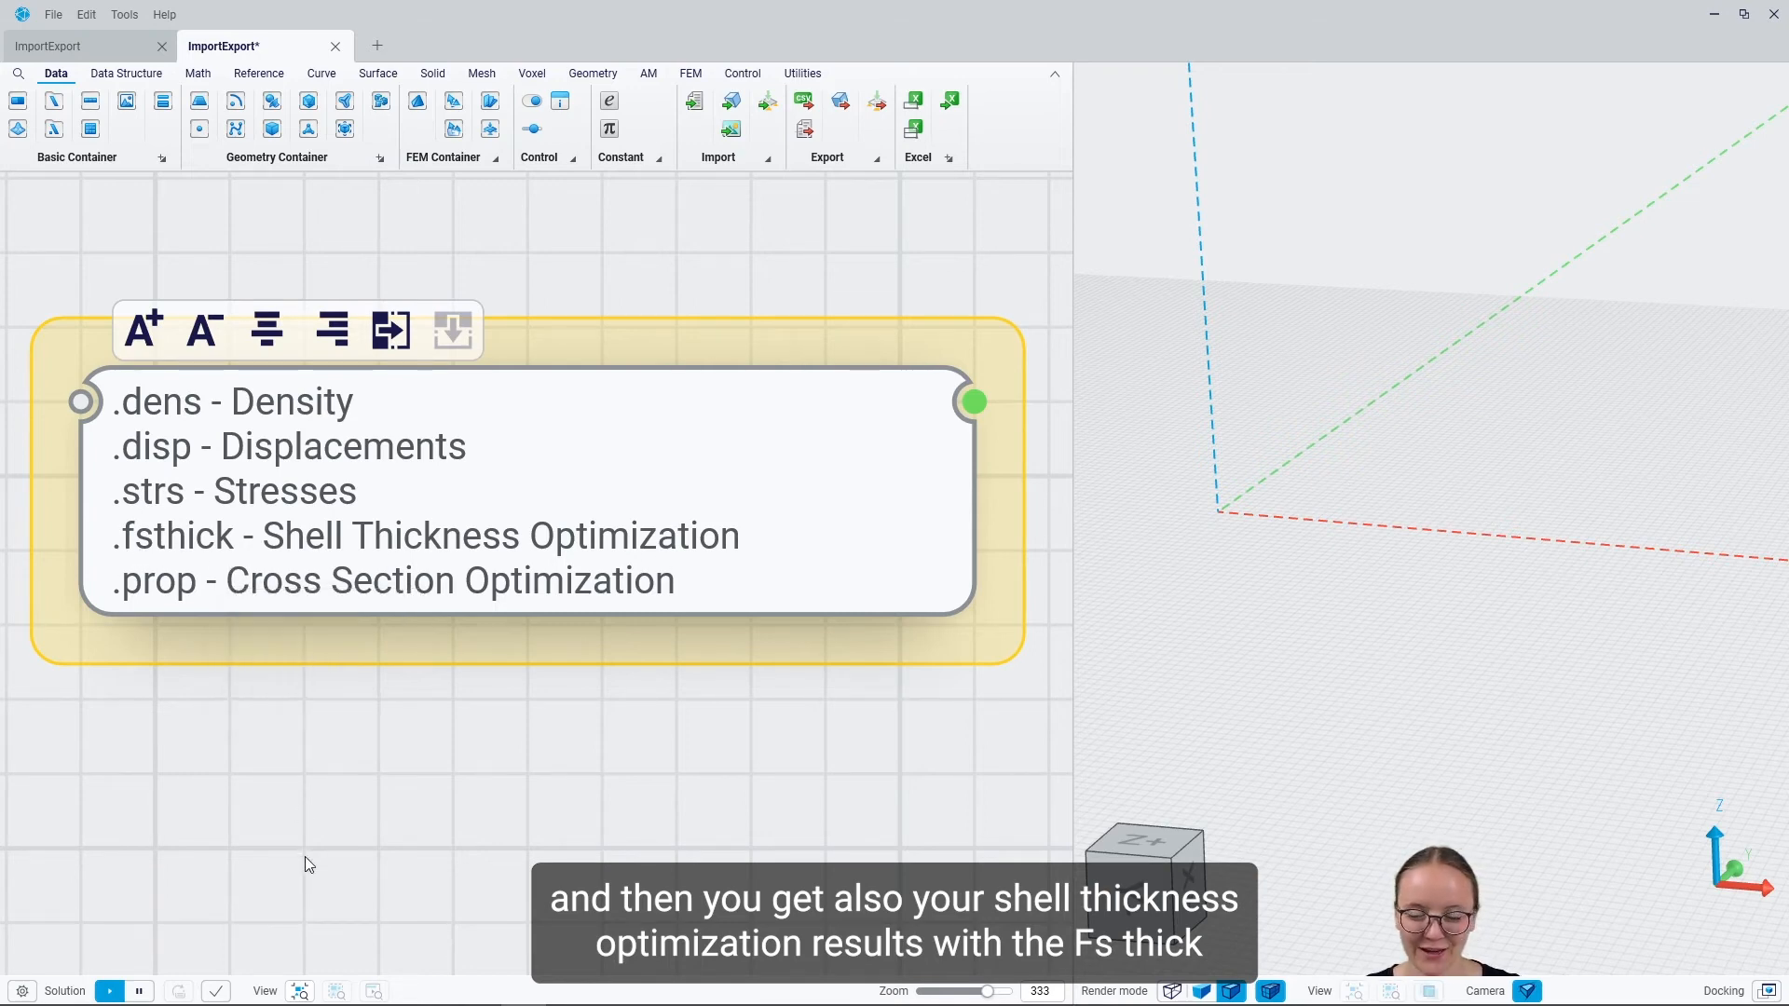
mouse_move(160, 612)
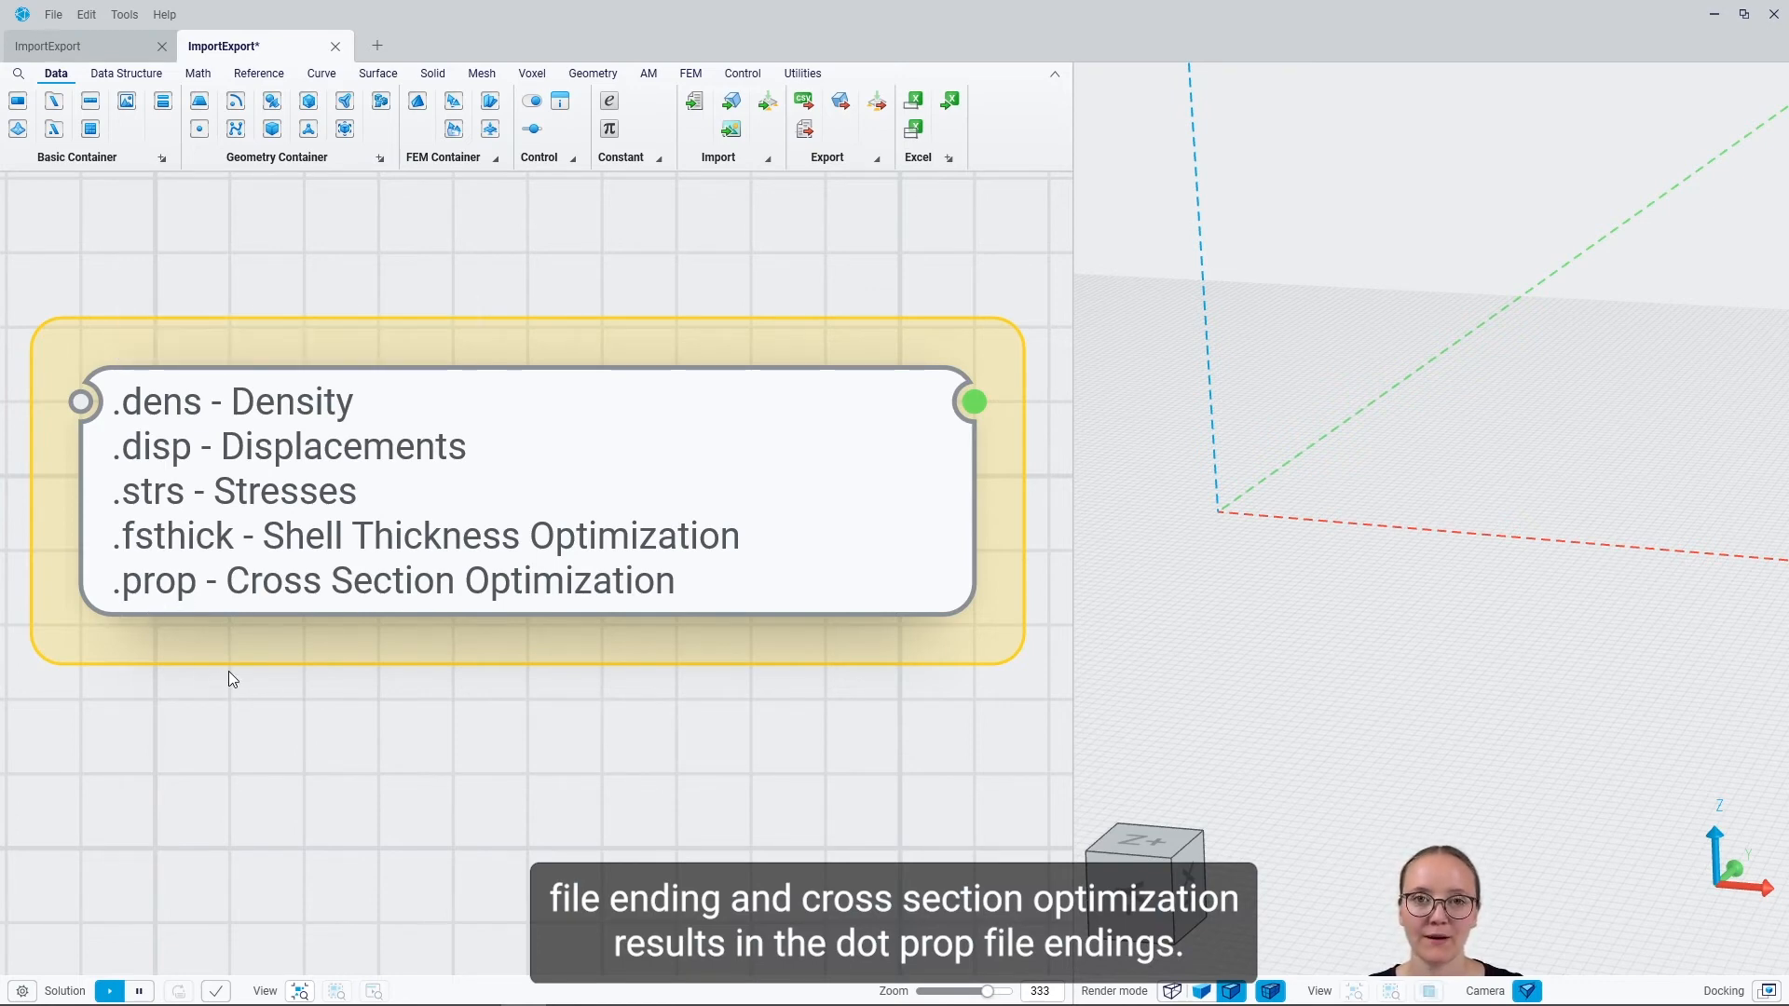
scroll(156, 576, down, 5)
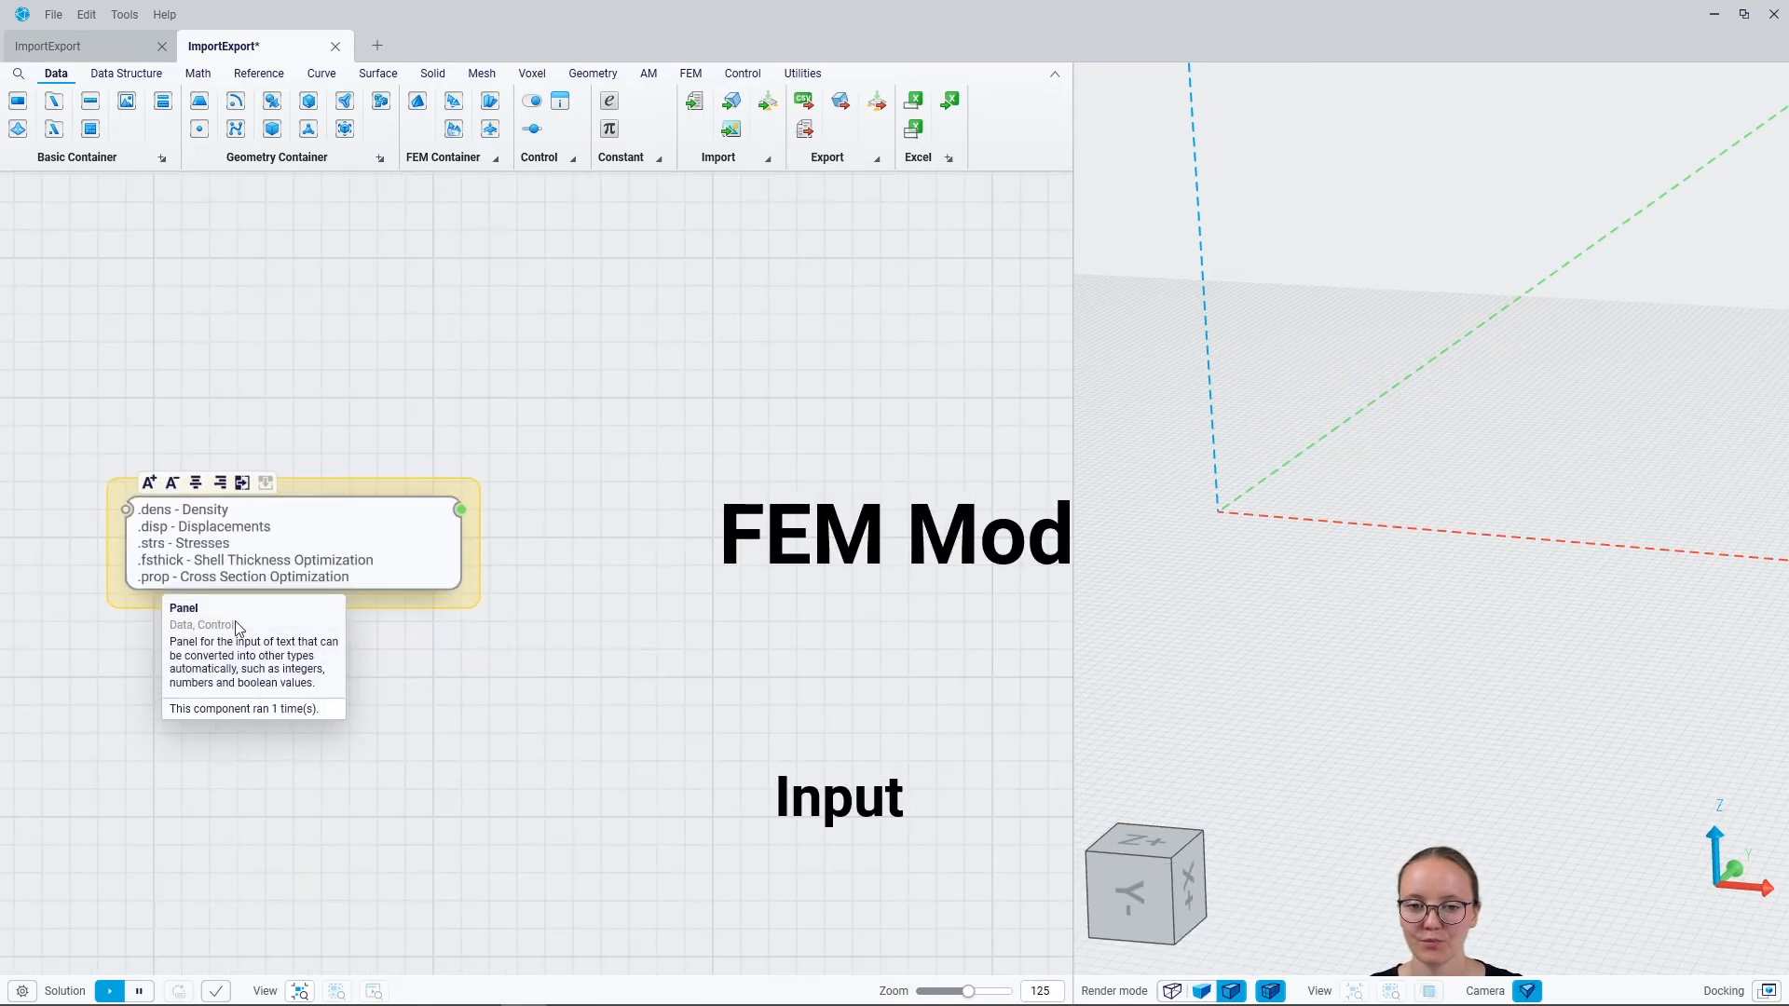
Step: In the FEM Model section, feed the Topology optimization.fem panel into a new Relative File Path container
right_drag(725, 689, 217, 374)
right_drag(570, 775, 412, 579)
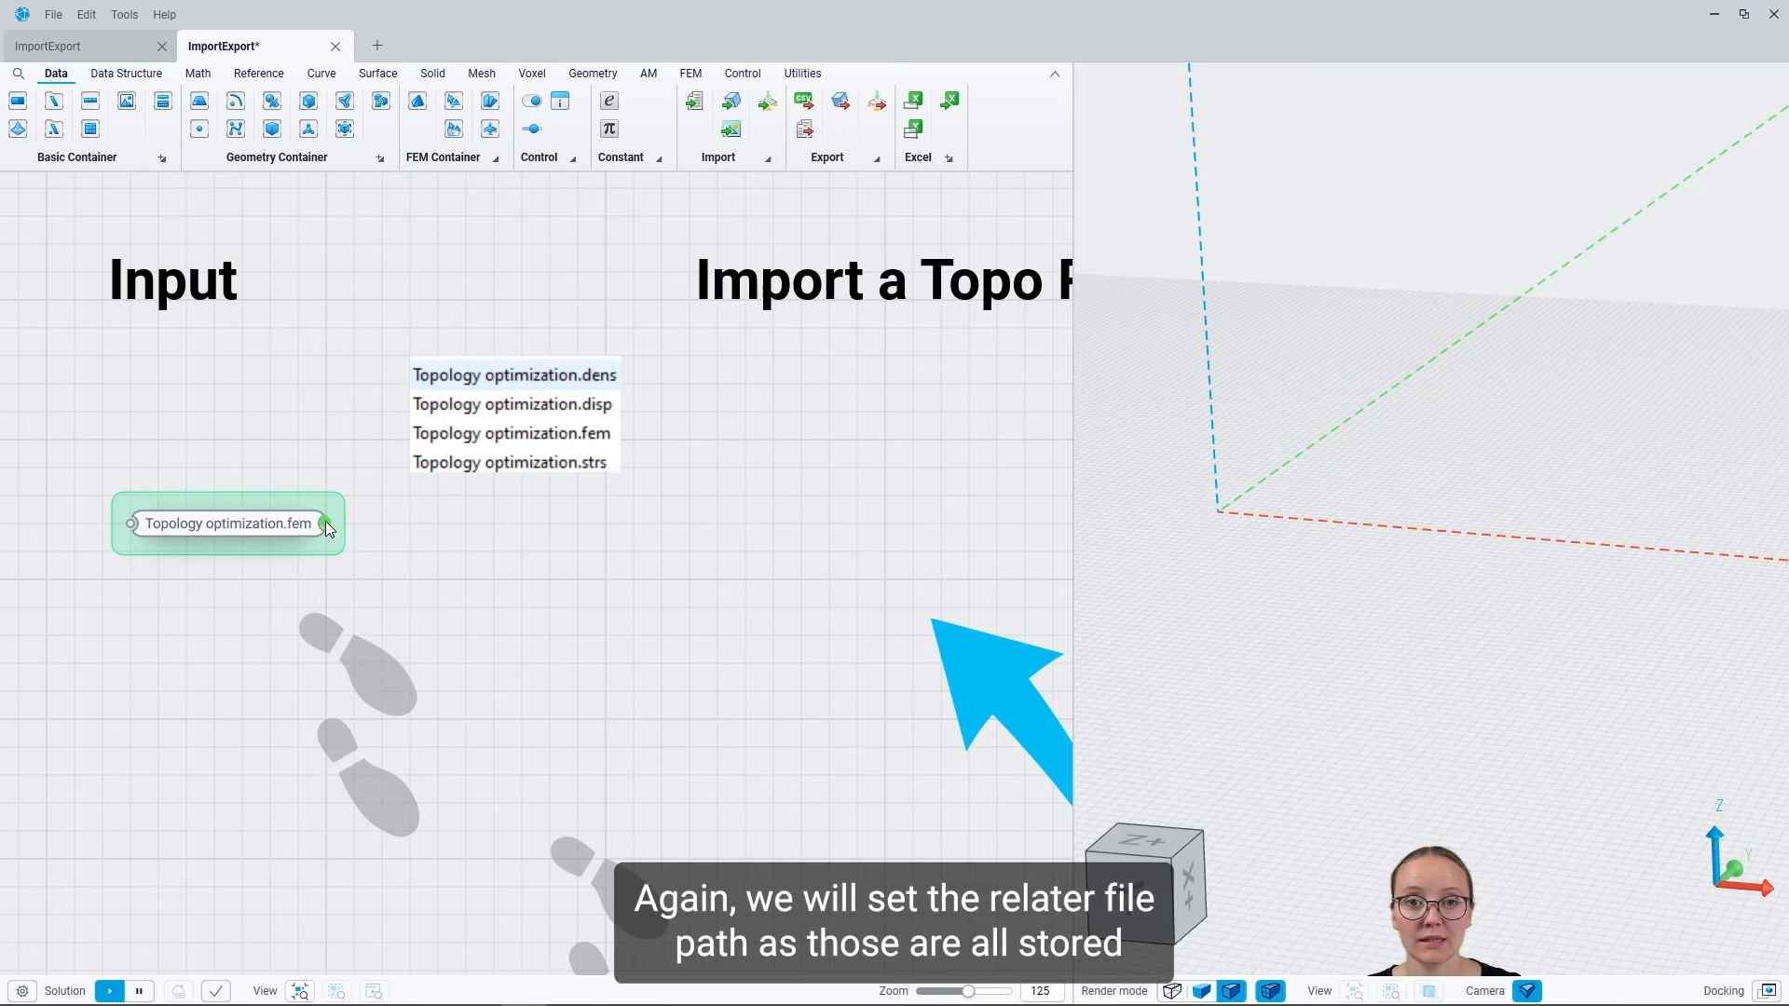
drag(327, 521, 467, 538)
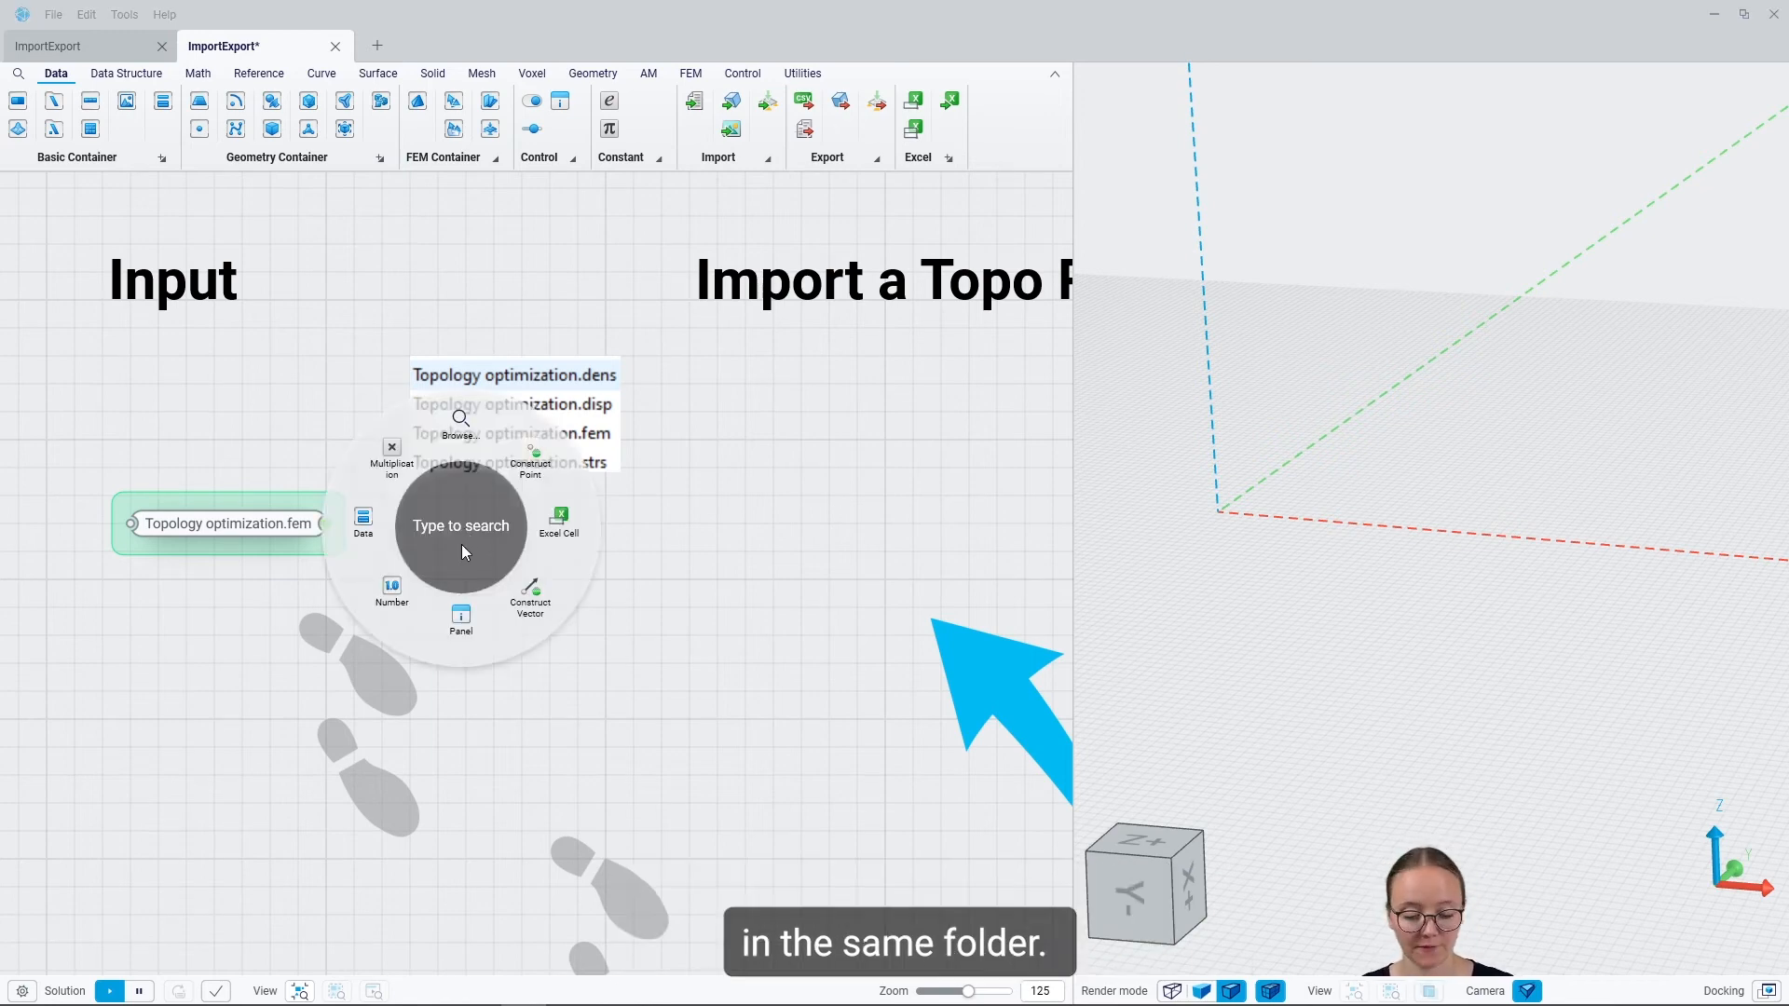
text(relative)
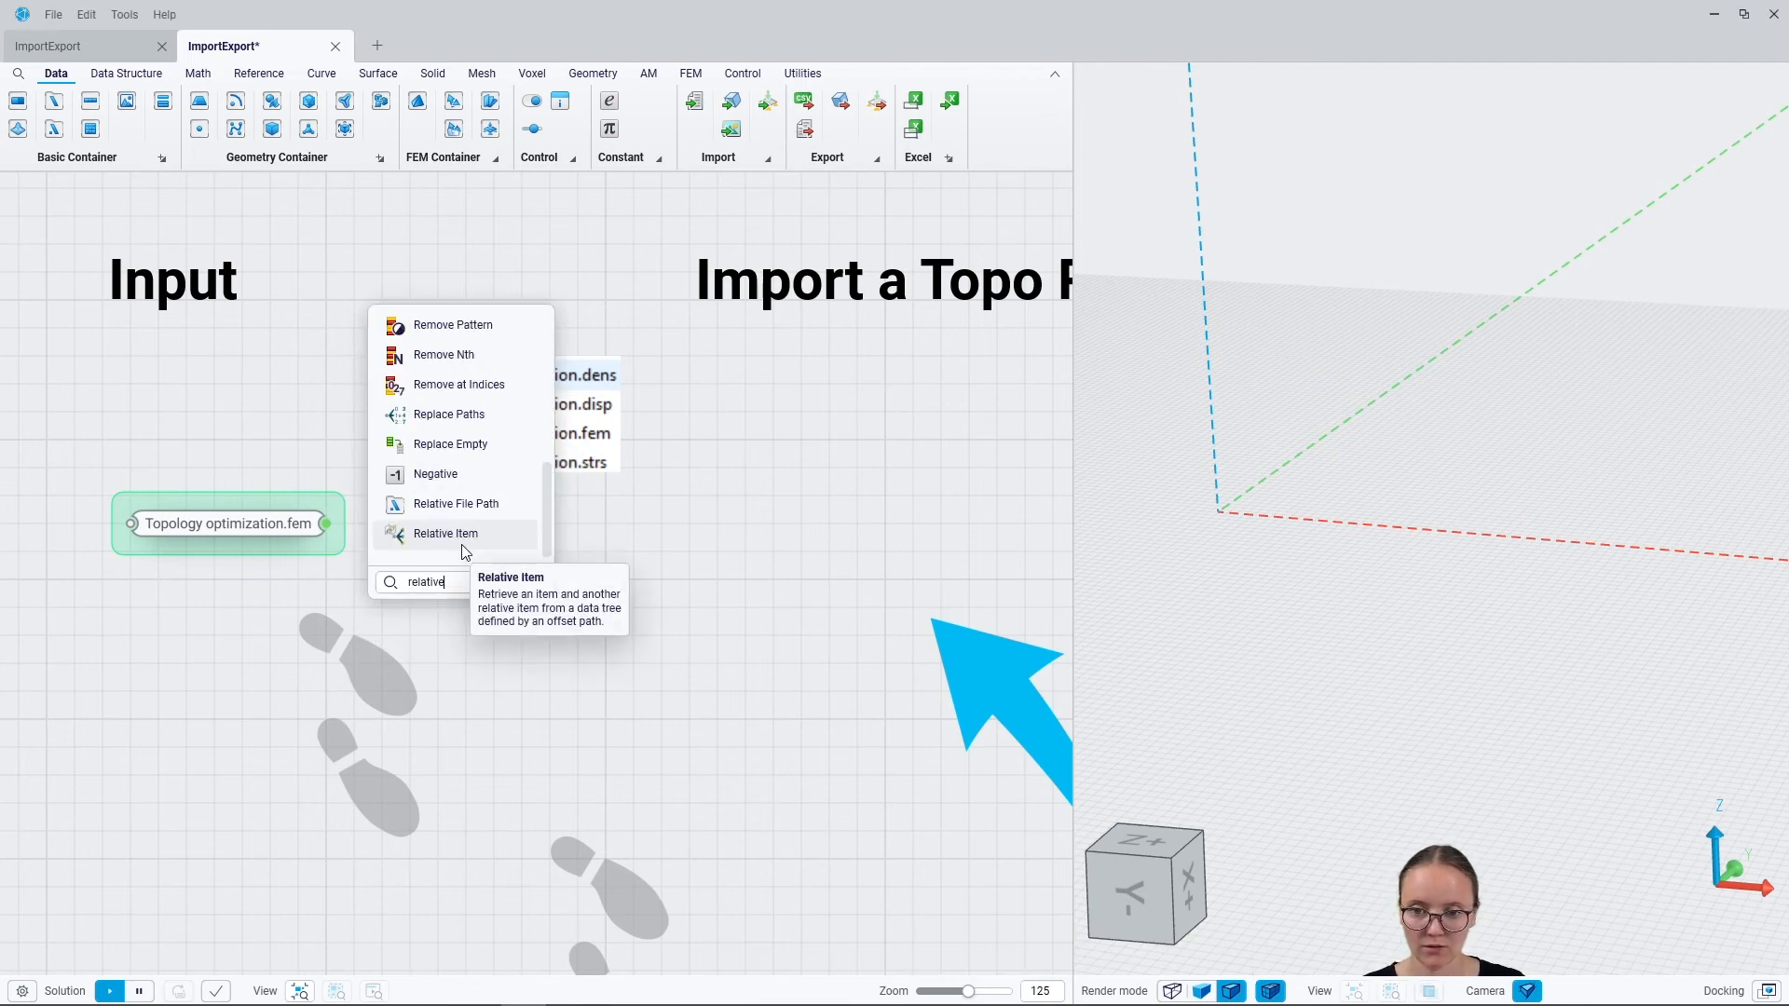
click(473, 505)
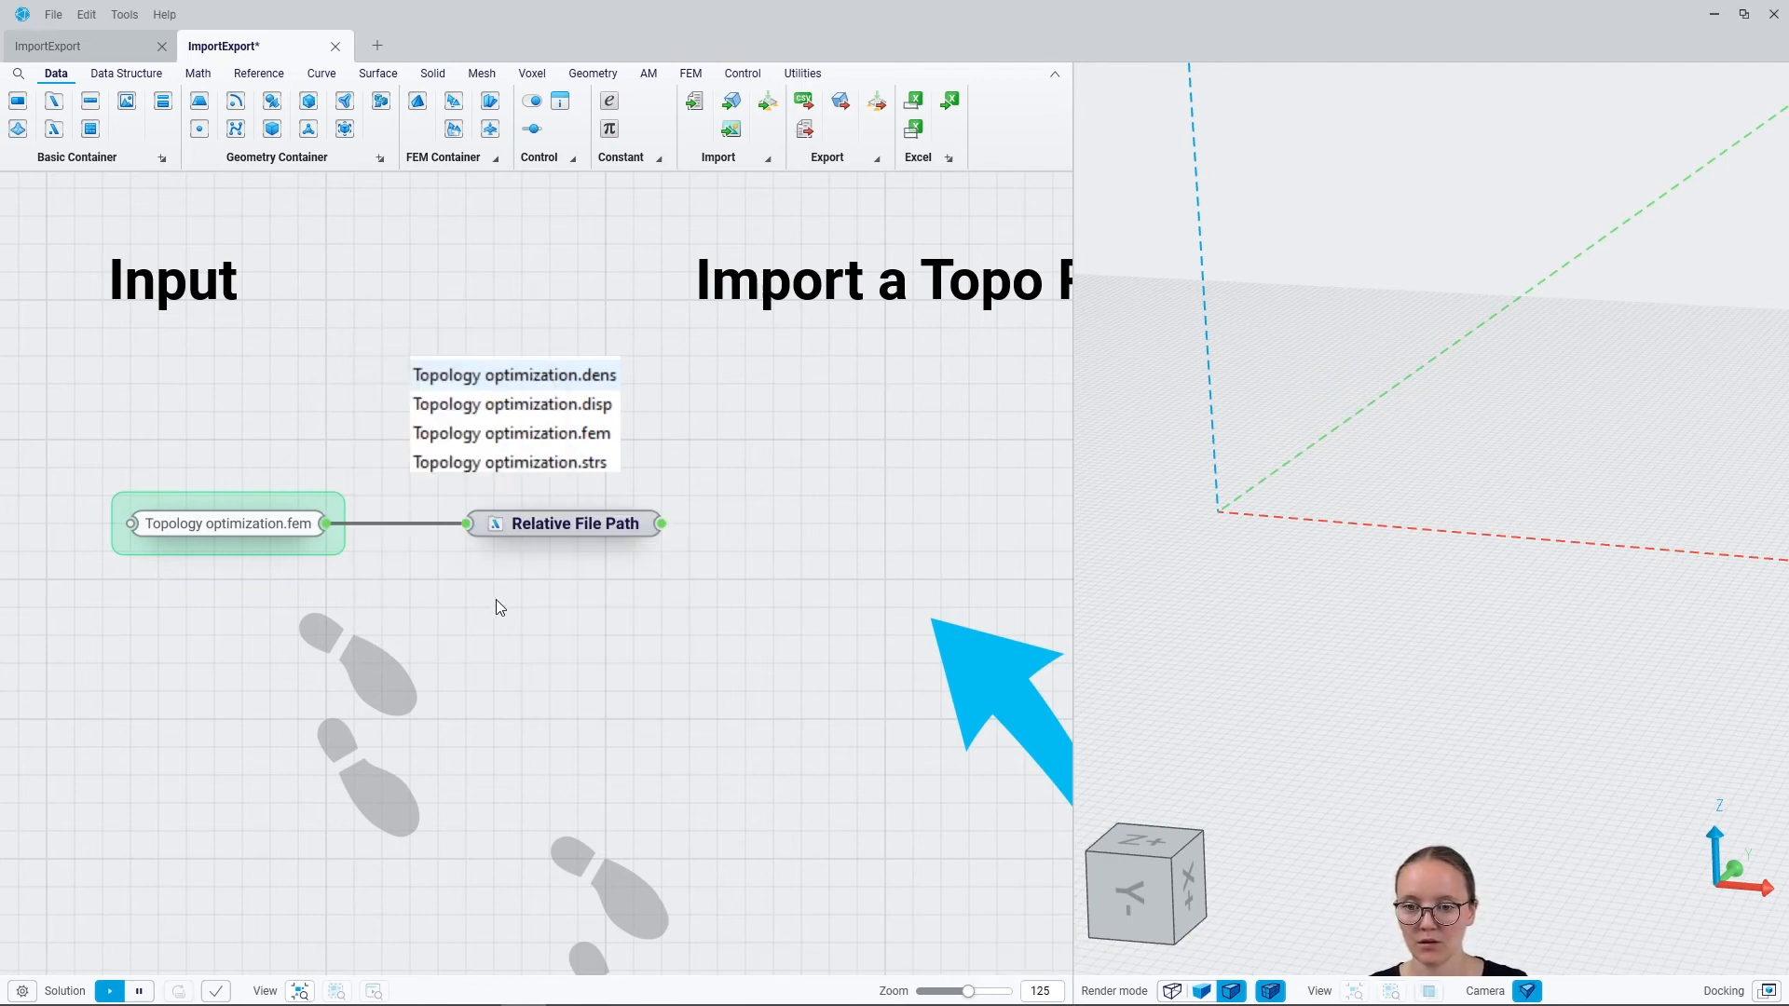
Step: Place a second, unconnected Relative File Path container below the first and load Topology optimization.fem into it
right_click(568, 613)
text(relati)
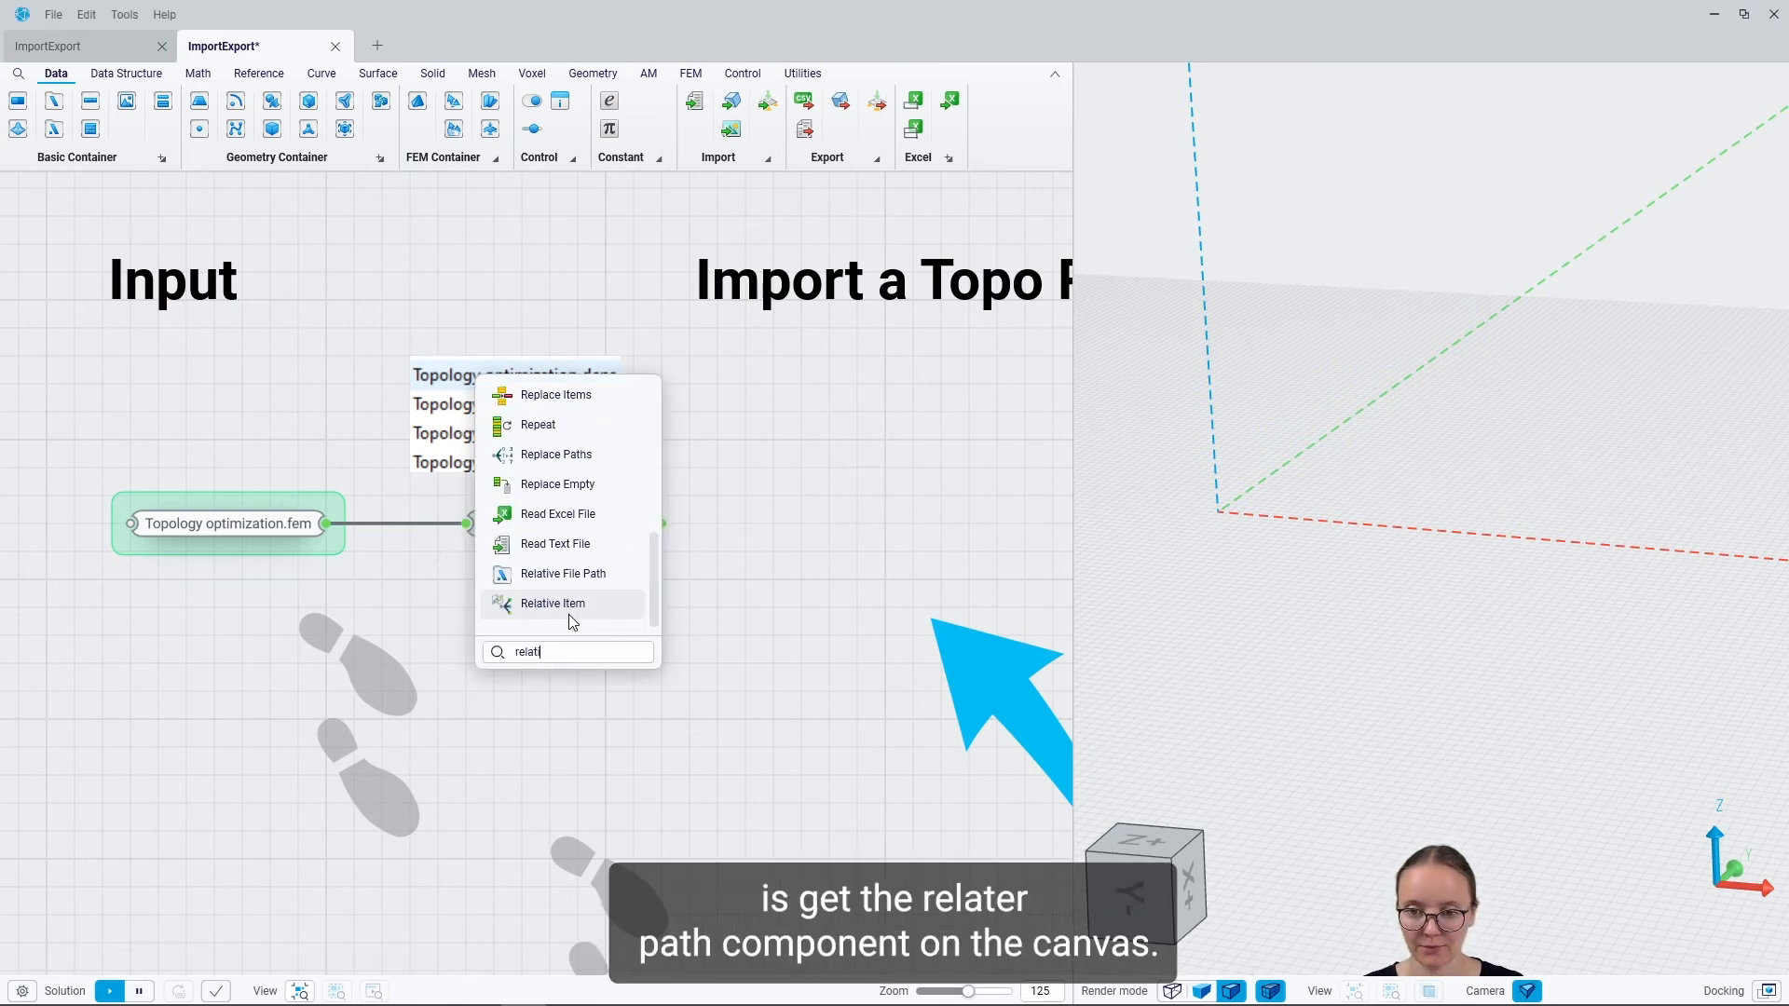
key(Up)
key(Return)
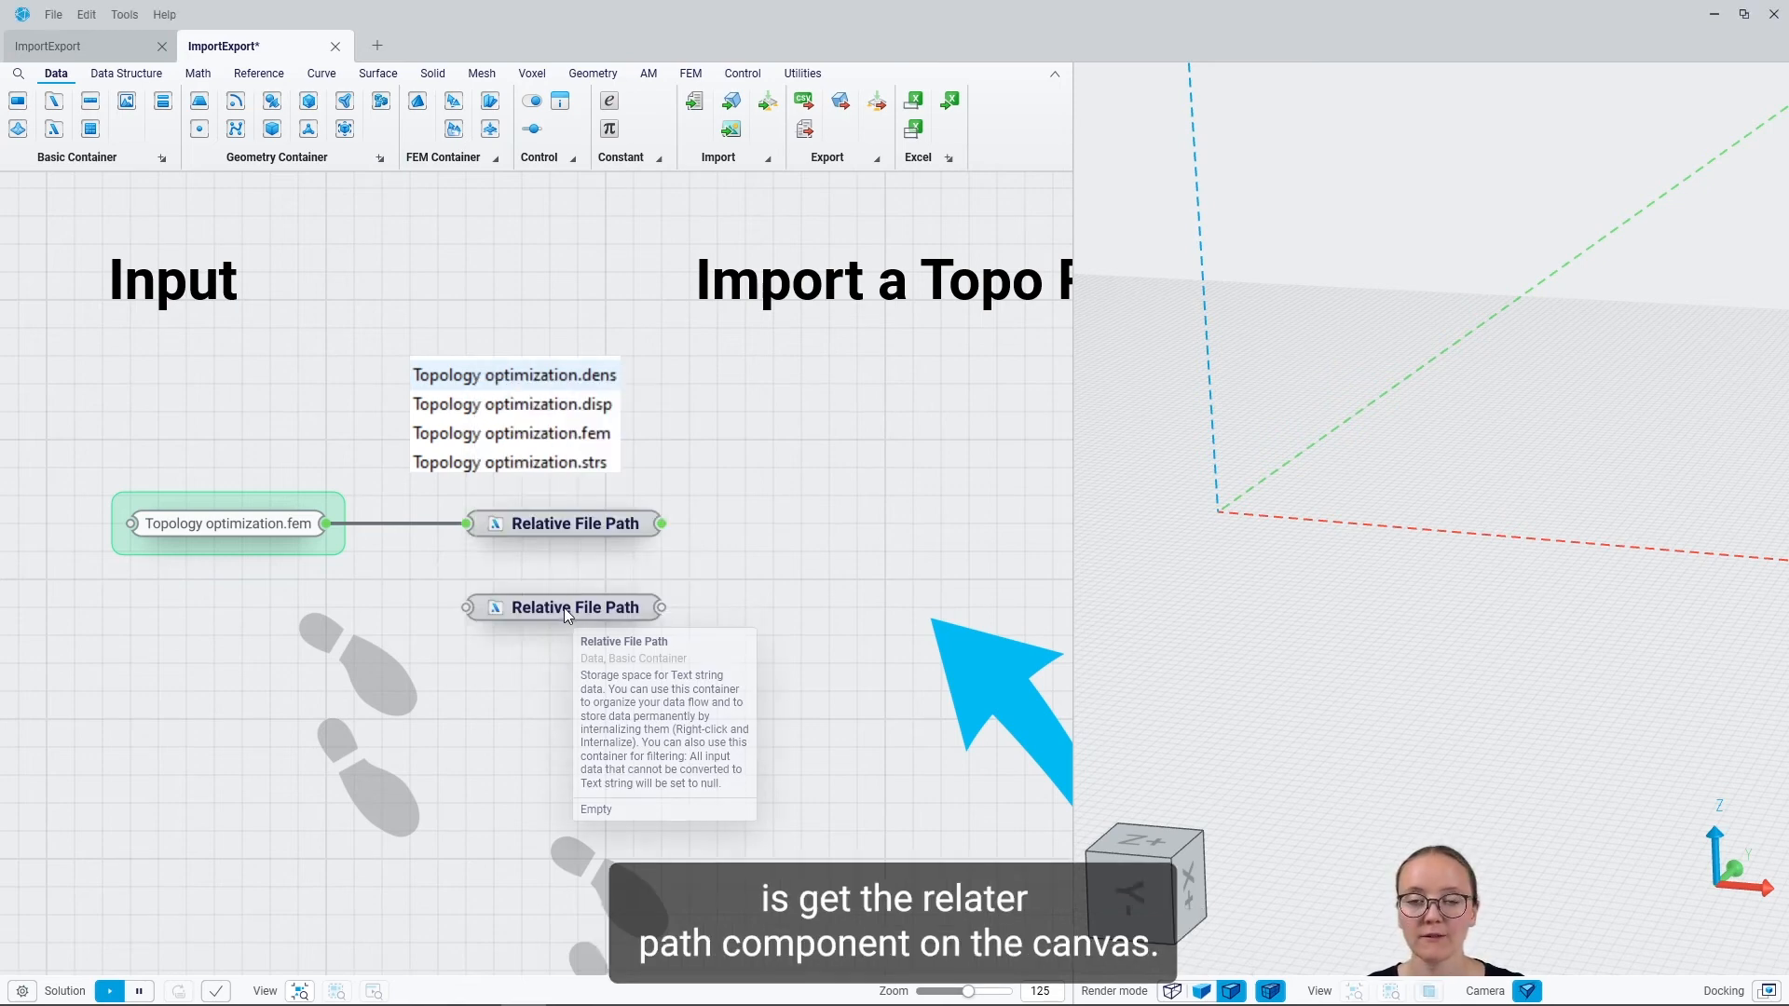
double_click(568, 615)
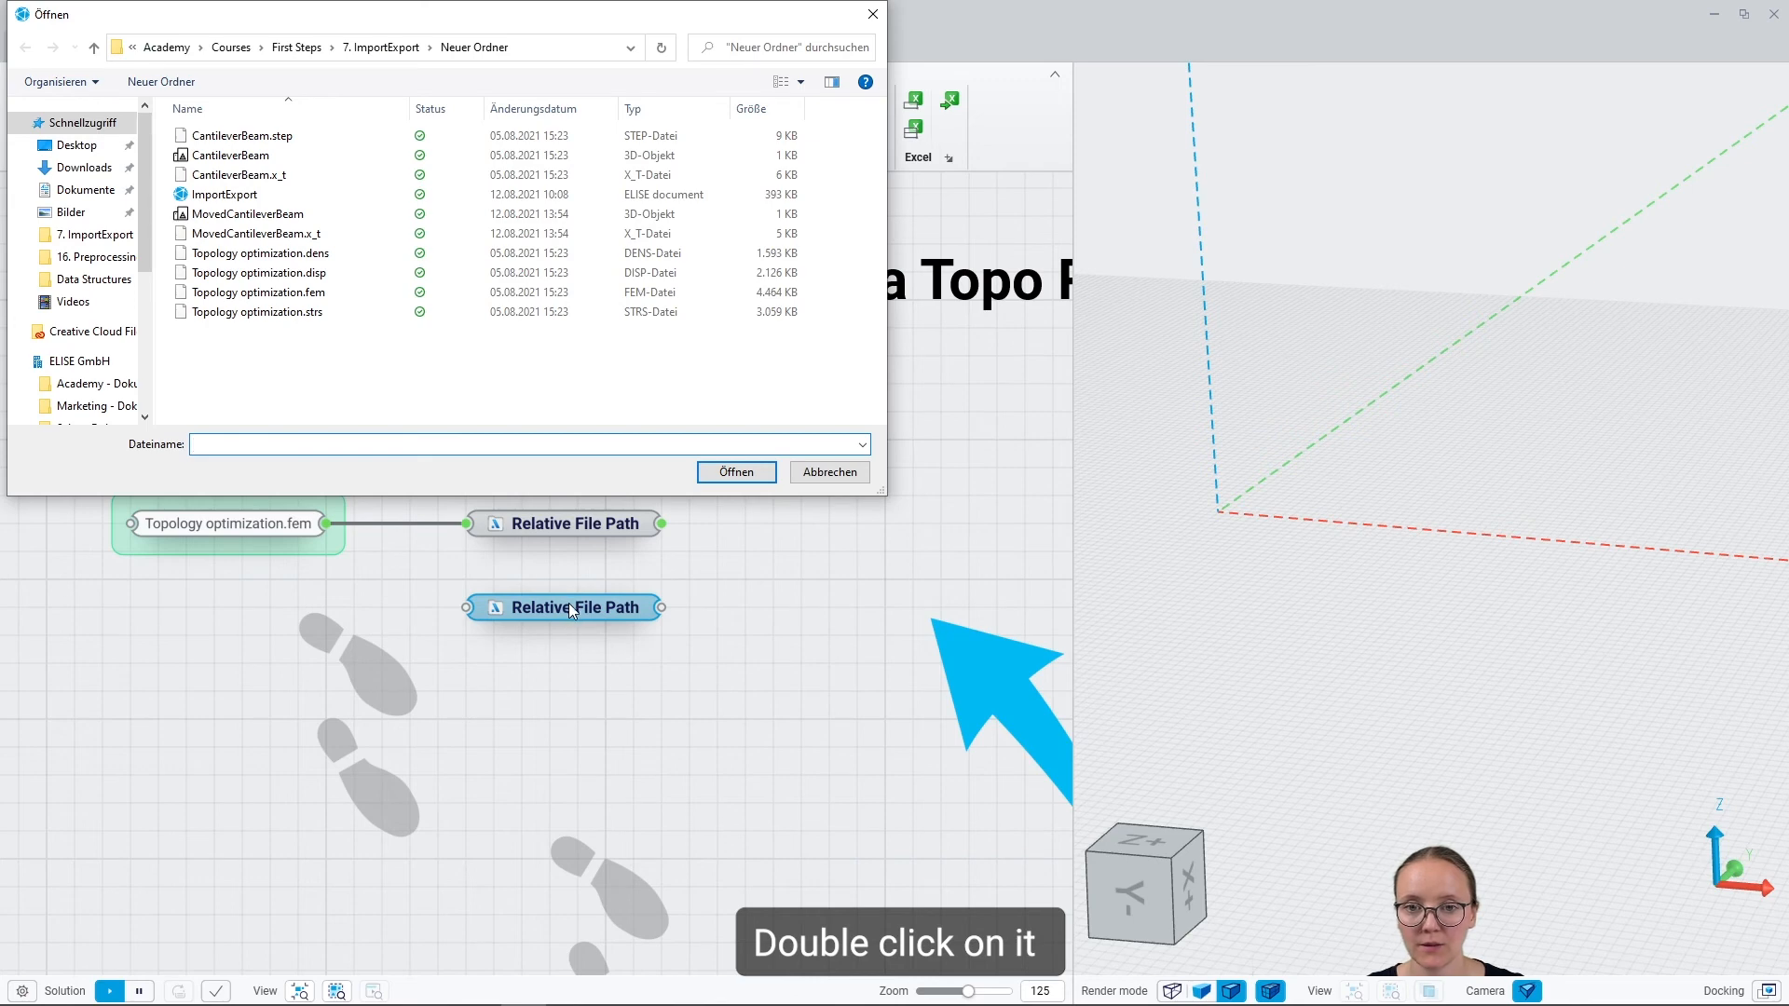
click(306, 292)
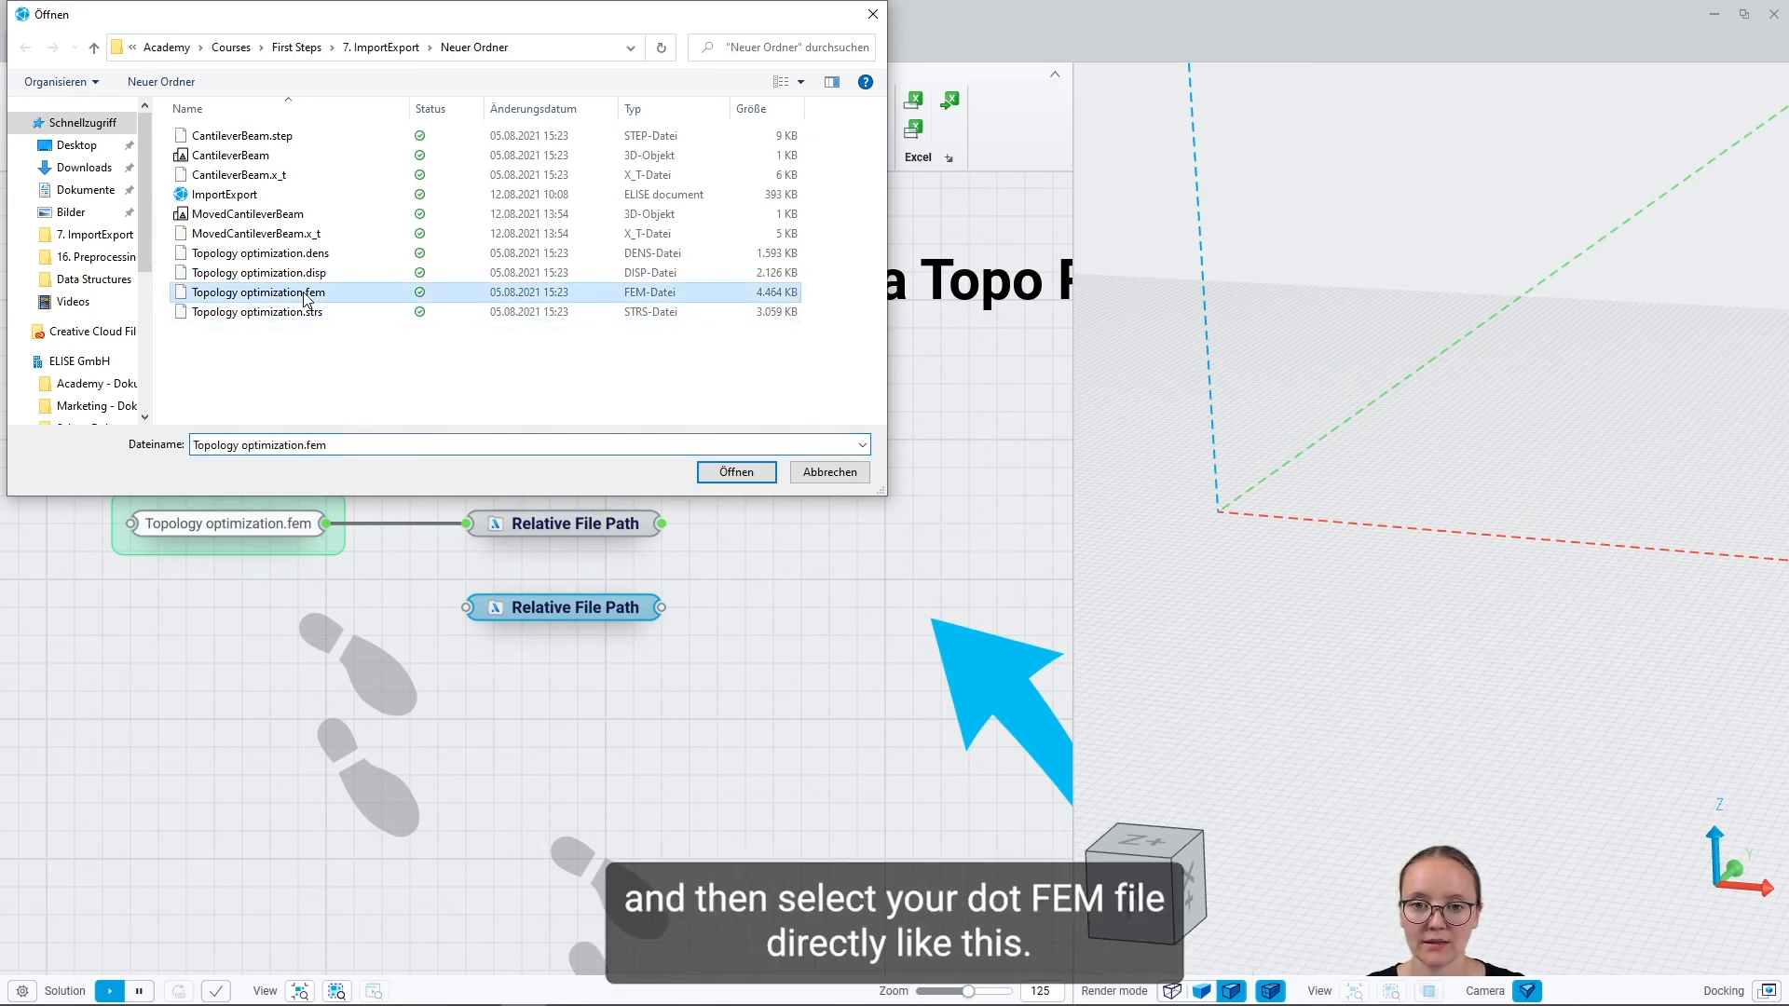
click(732, 476)
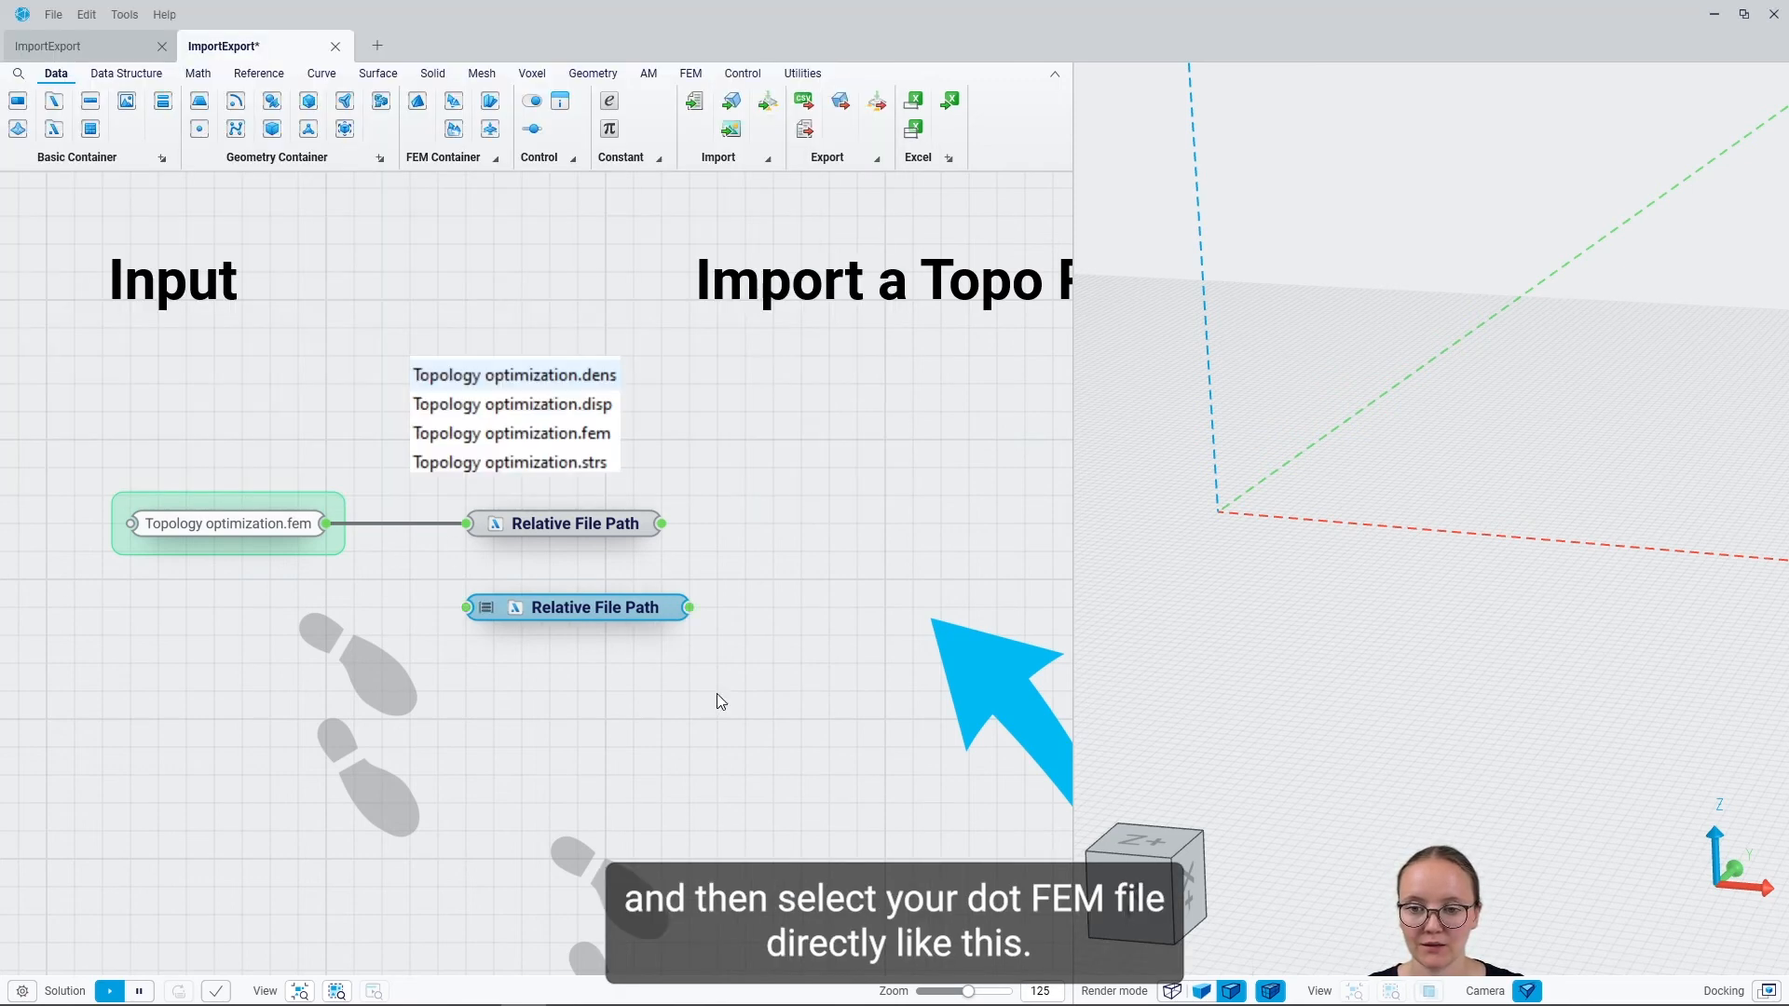
Step: Compare the container holding the internalized file path with the panel-fed one, and delete the internalized container
scroll(489, 610, up, 5)
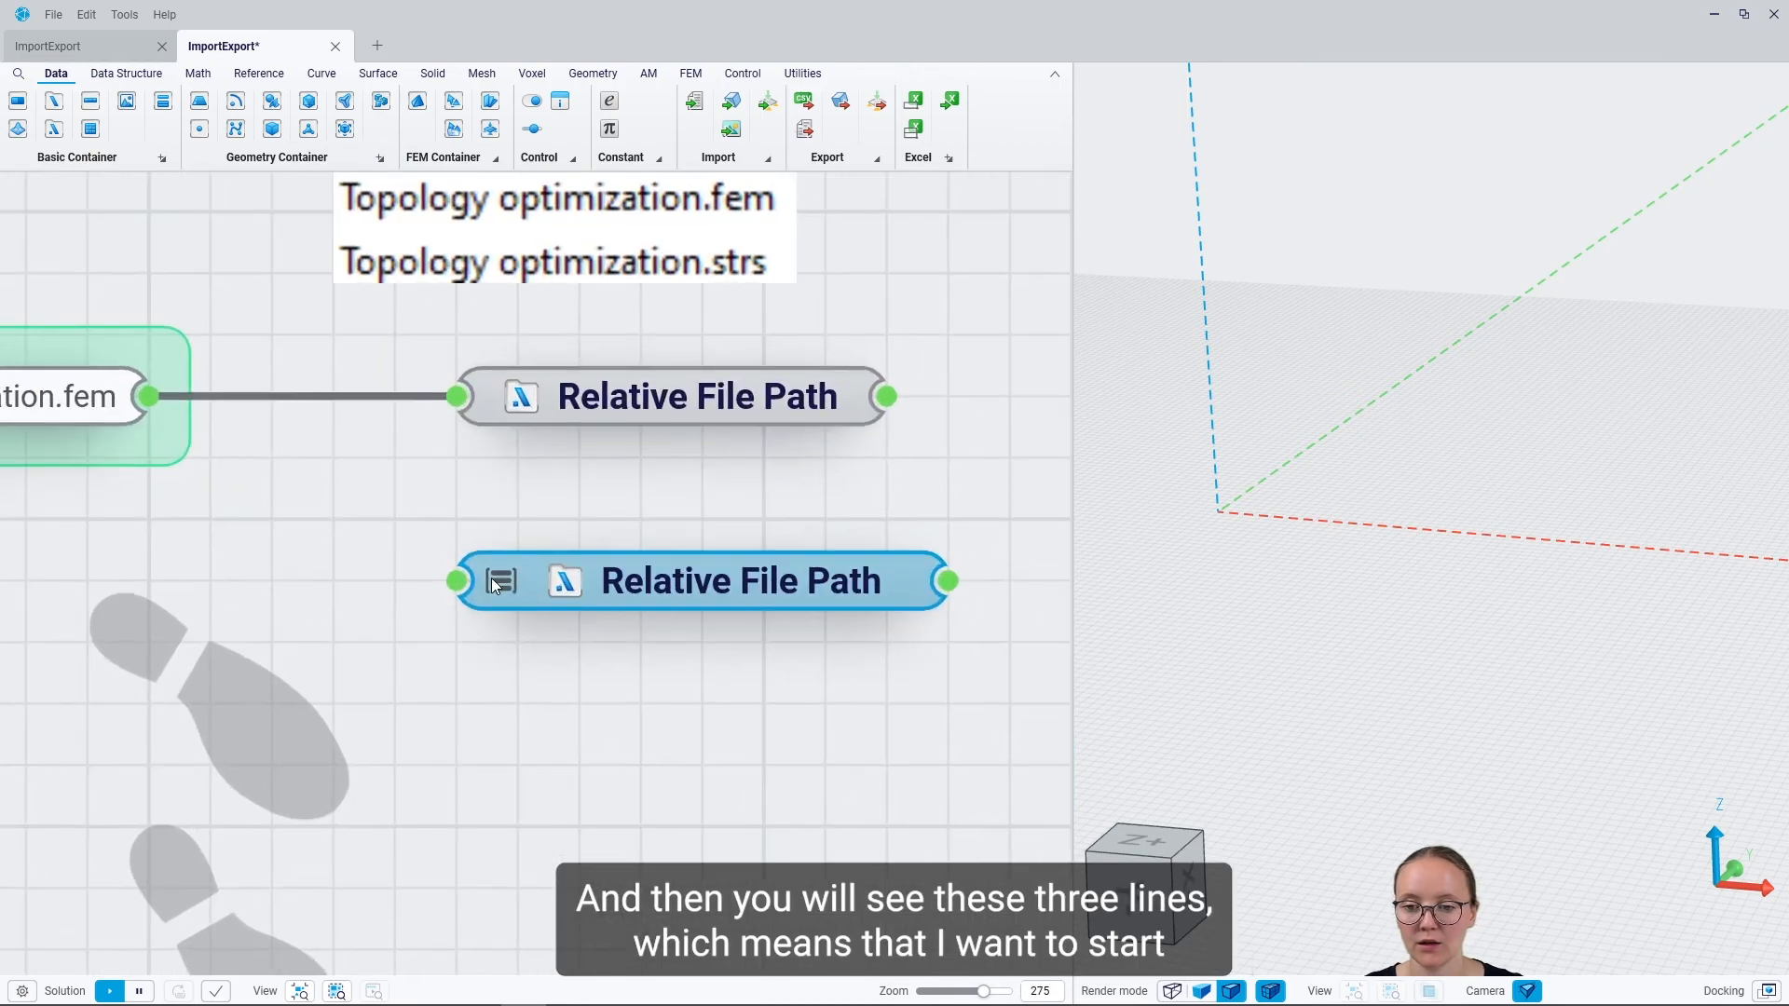
click(538, 700)
middle_drag(244, 497, 520, 495)
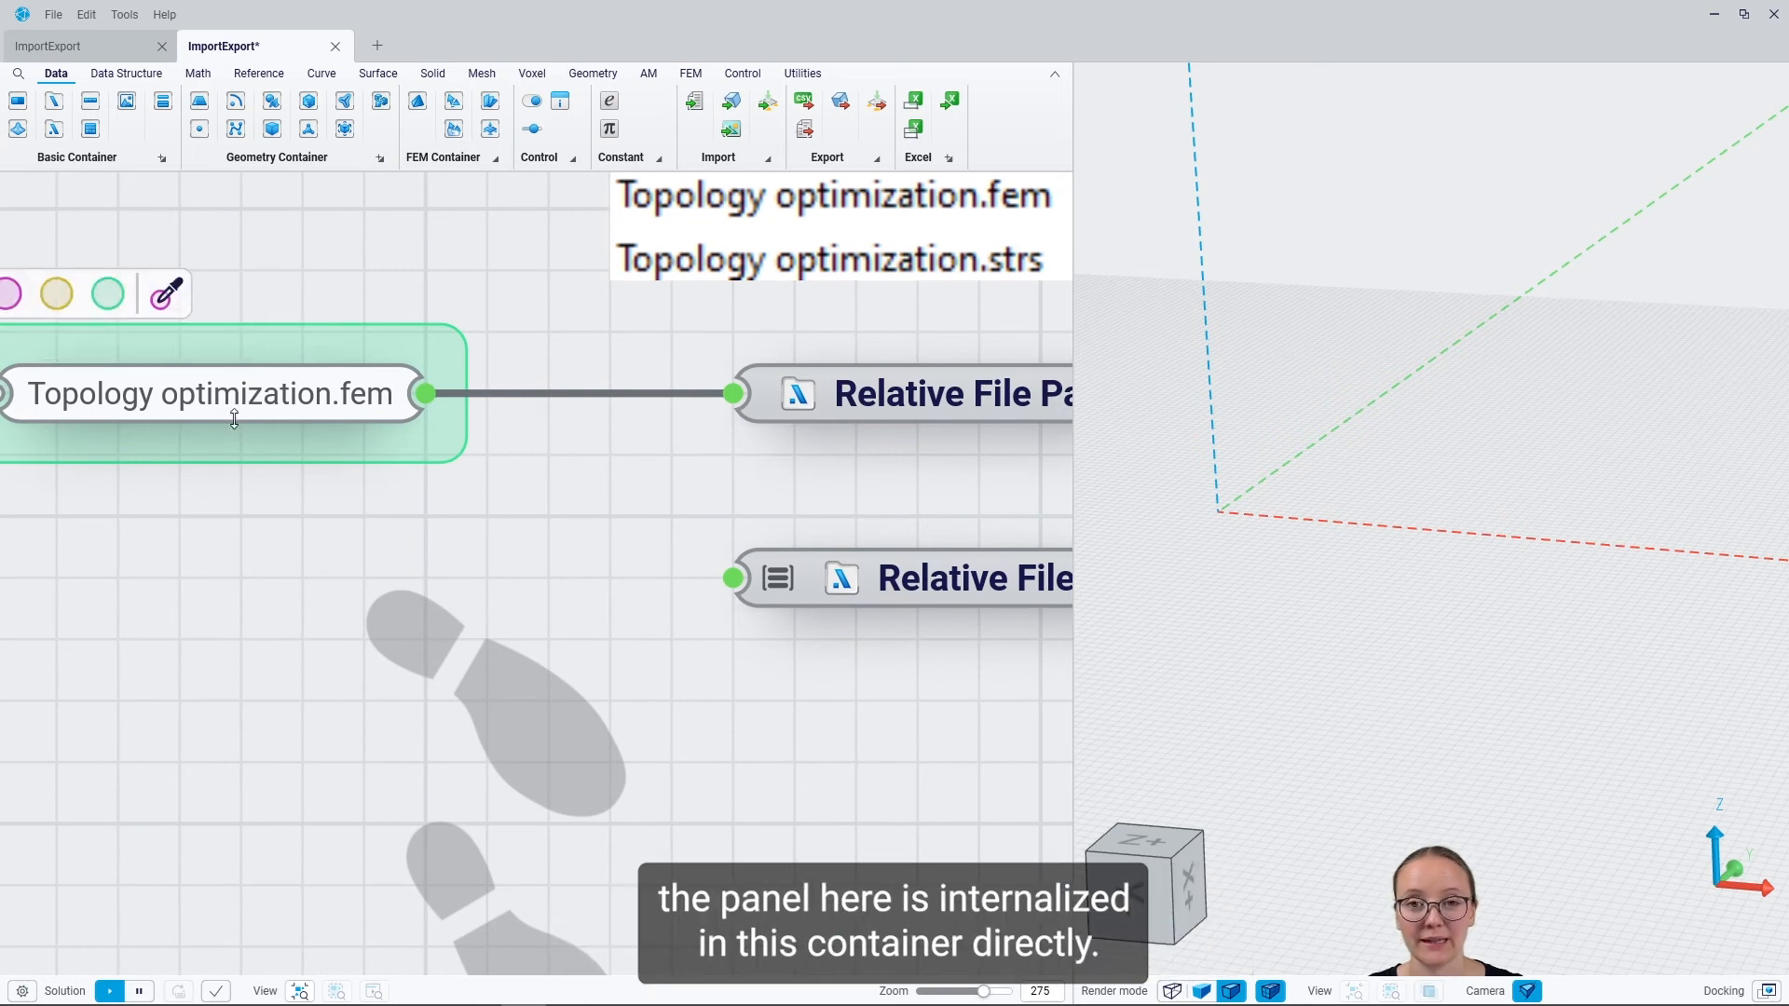
middle_drag(820, 667, 642, 643)
scroll(371, 596, down, 4)
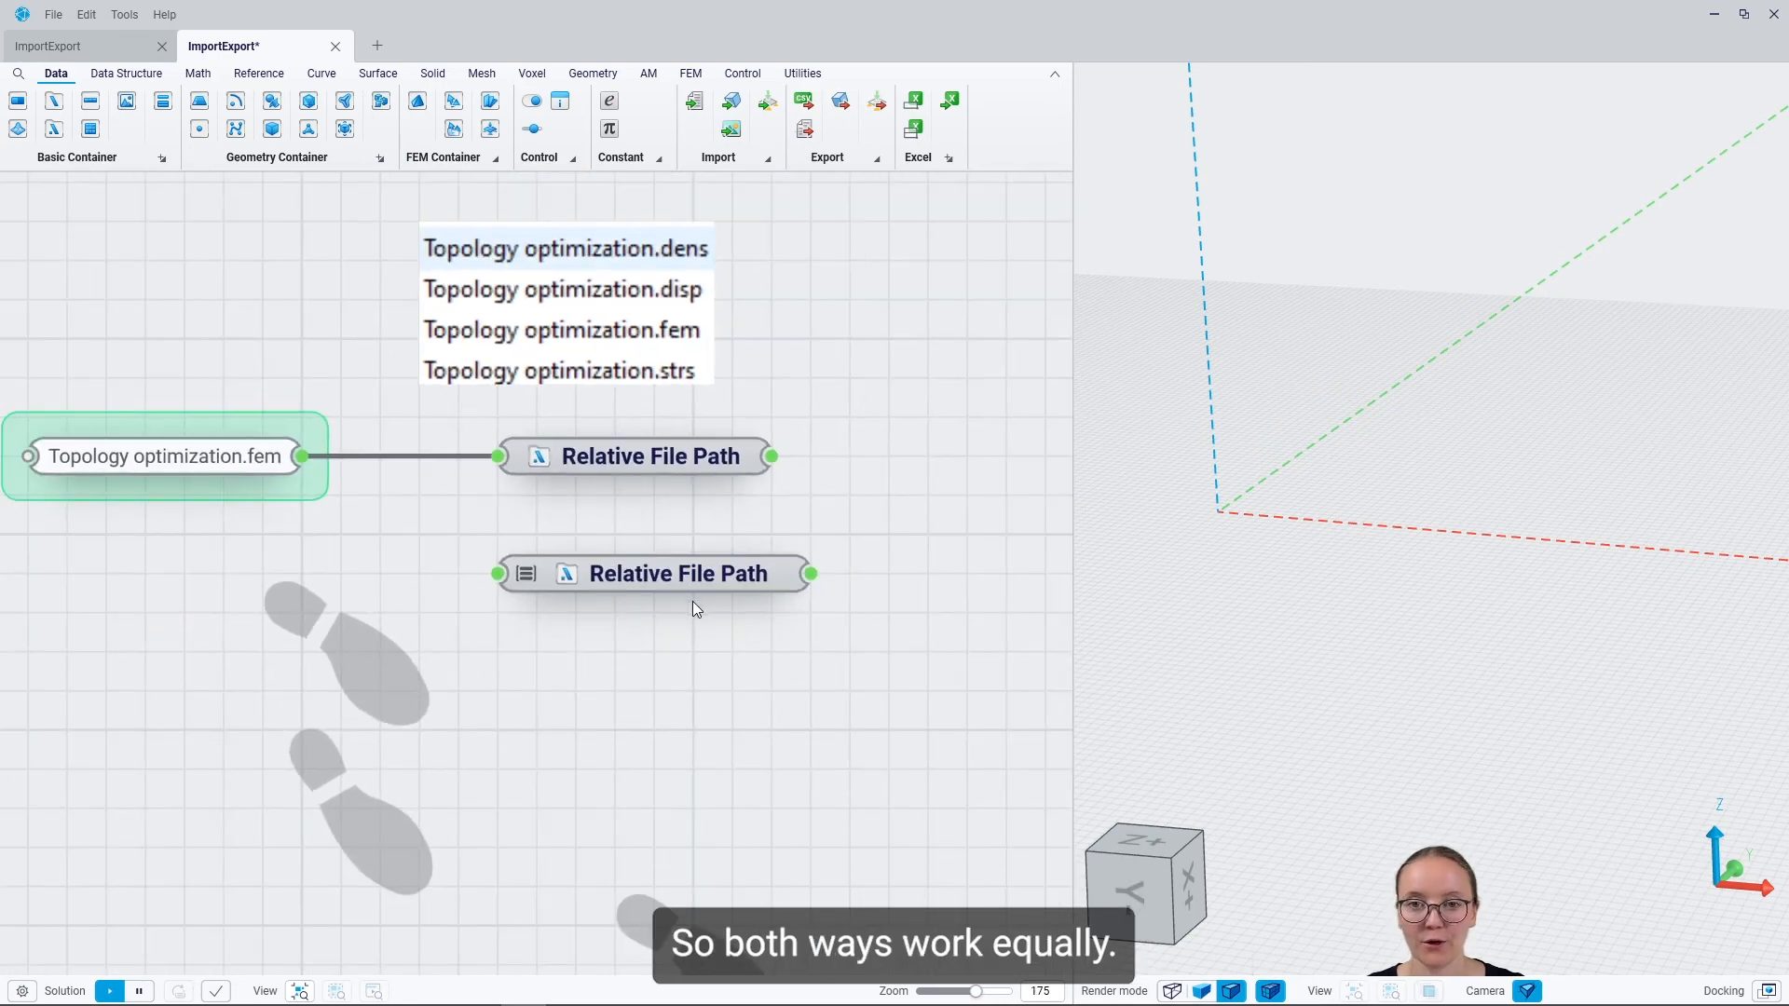
click(686, 578)
key(Delete)
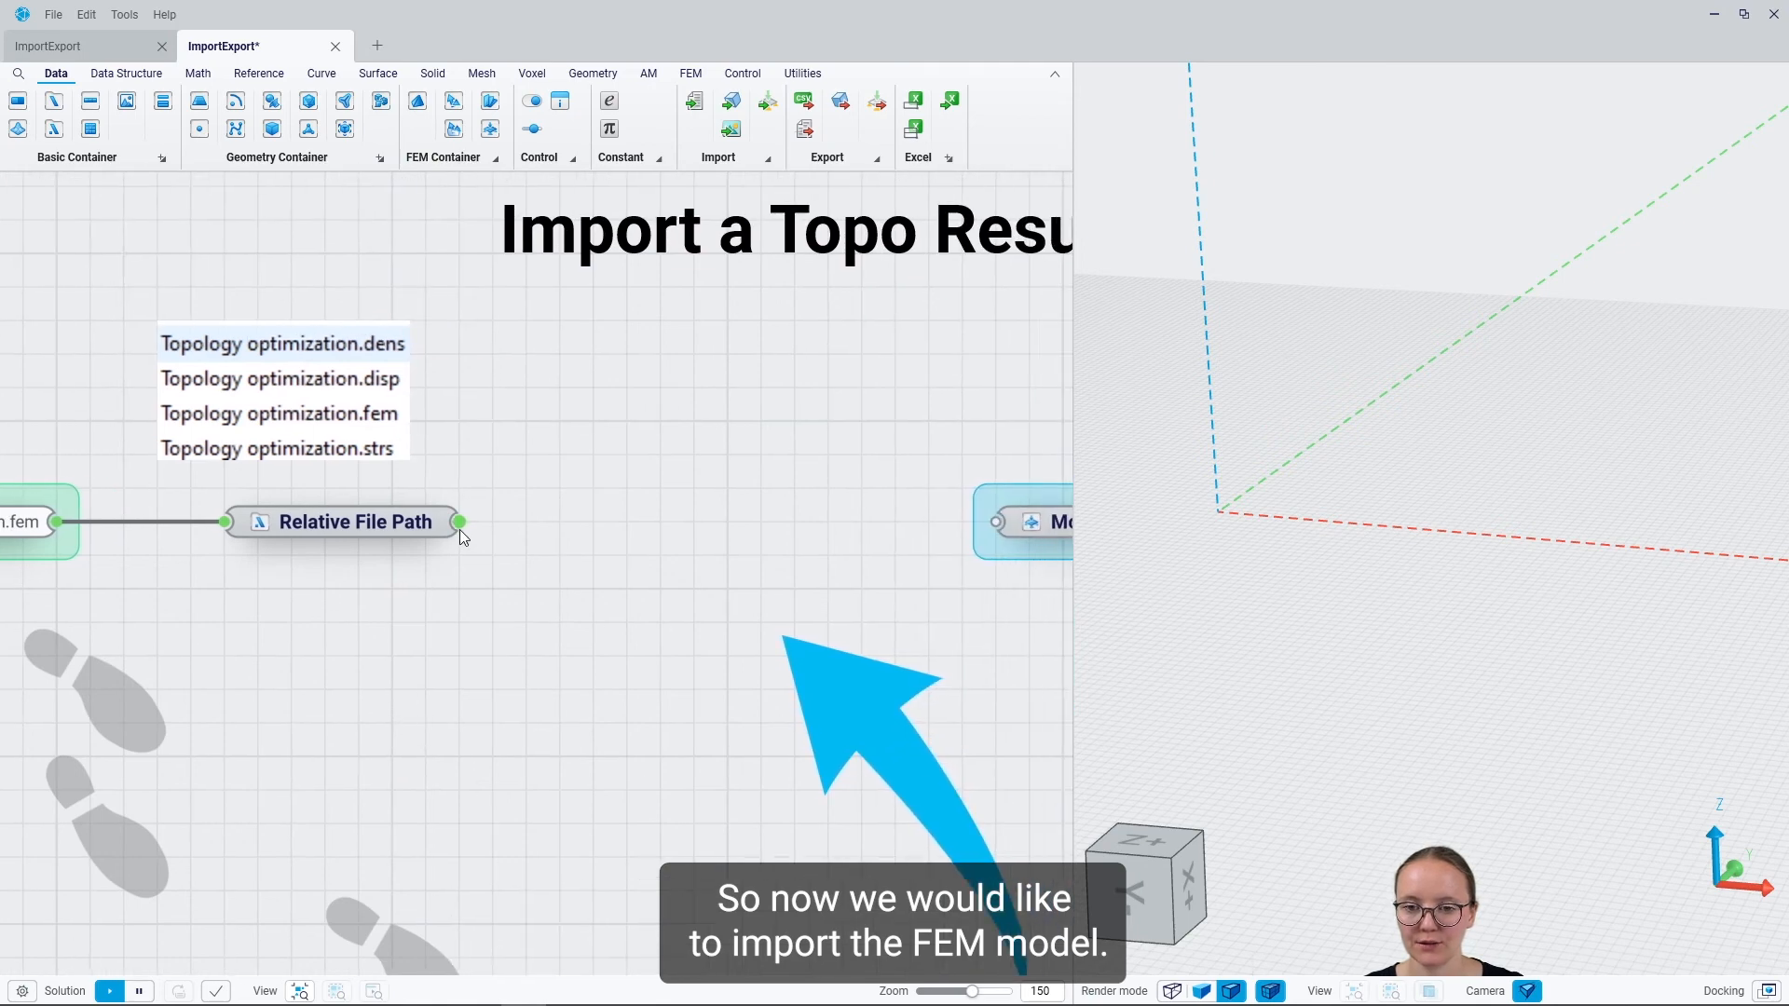
Step: Feed the Relative File Path into a new Import FEM Model component and link its Model output to the topo import section's output container
drag(551, 524, 552, 523)
text(impo)
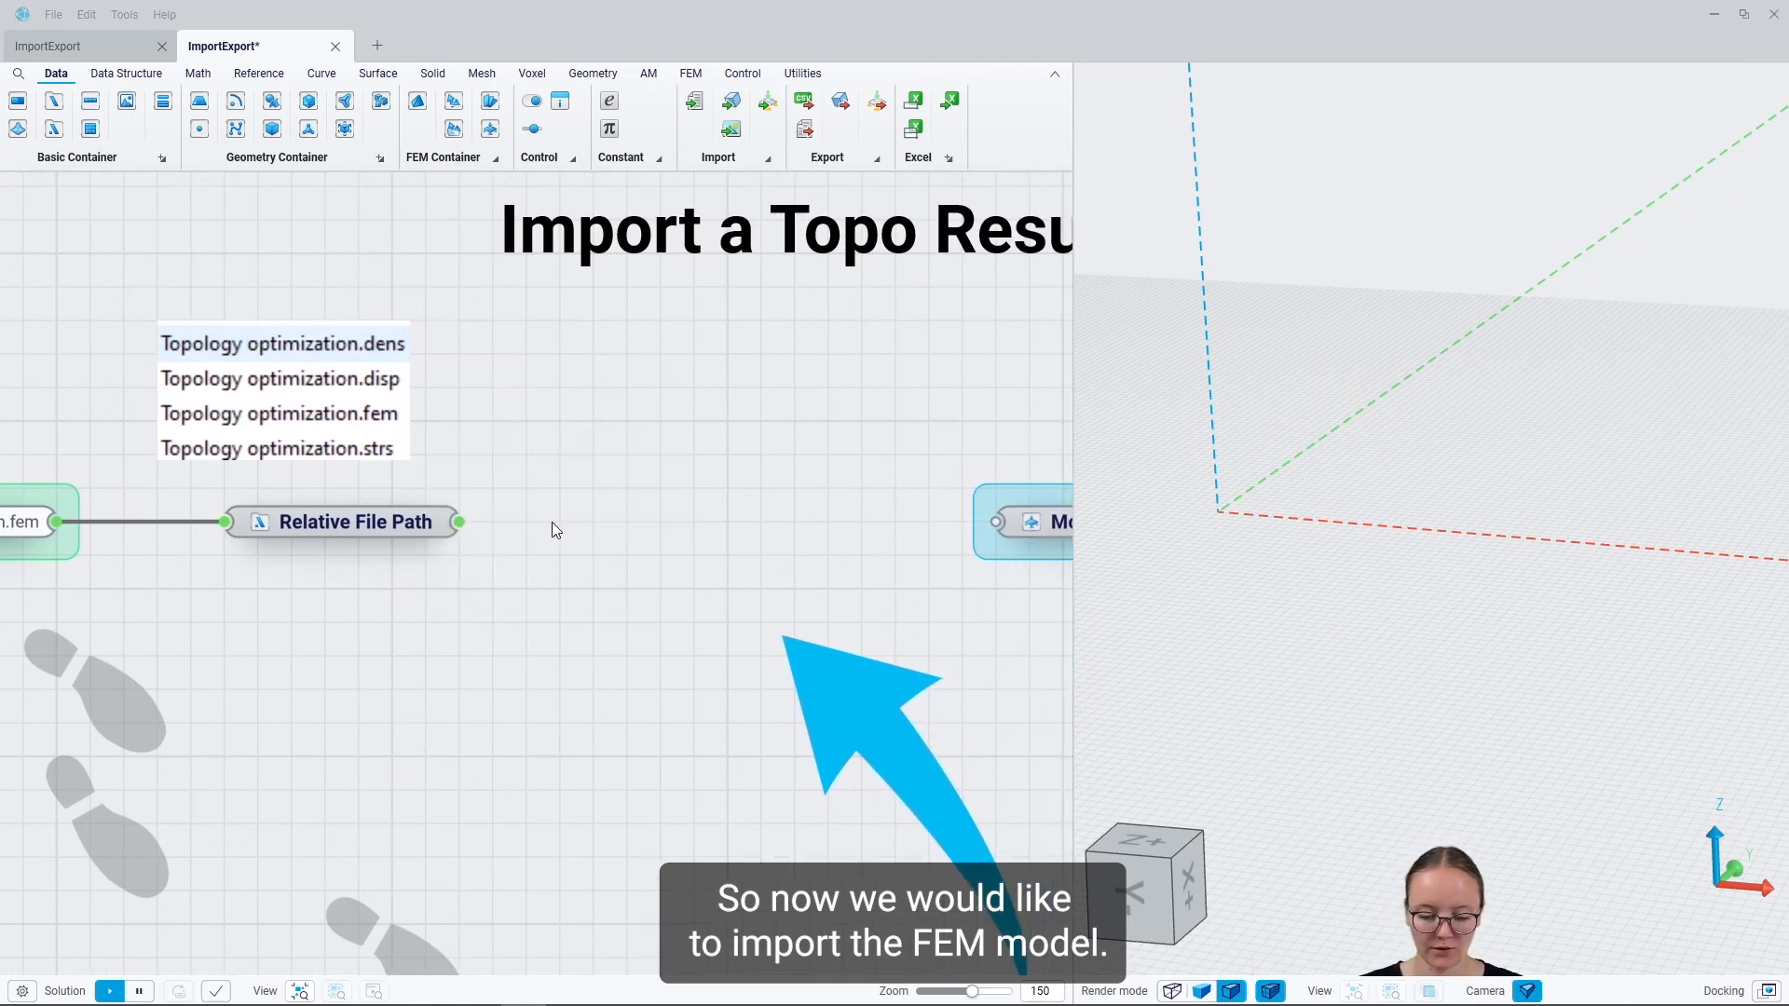
click(570, 455)
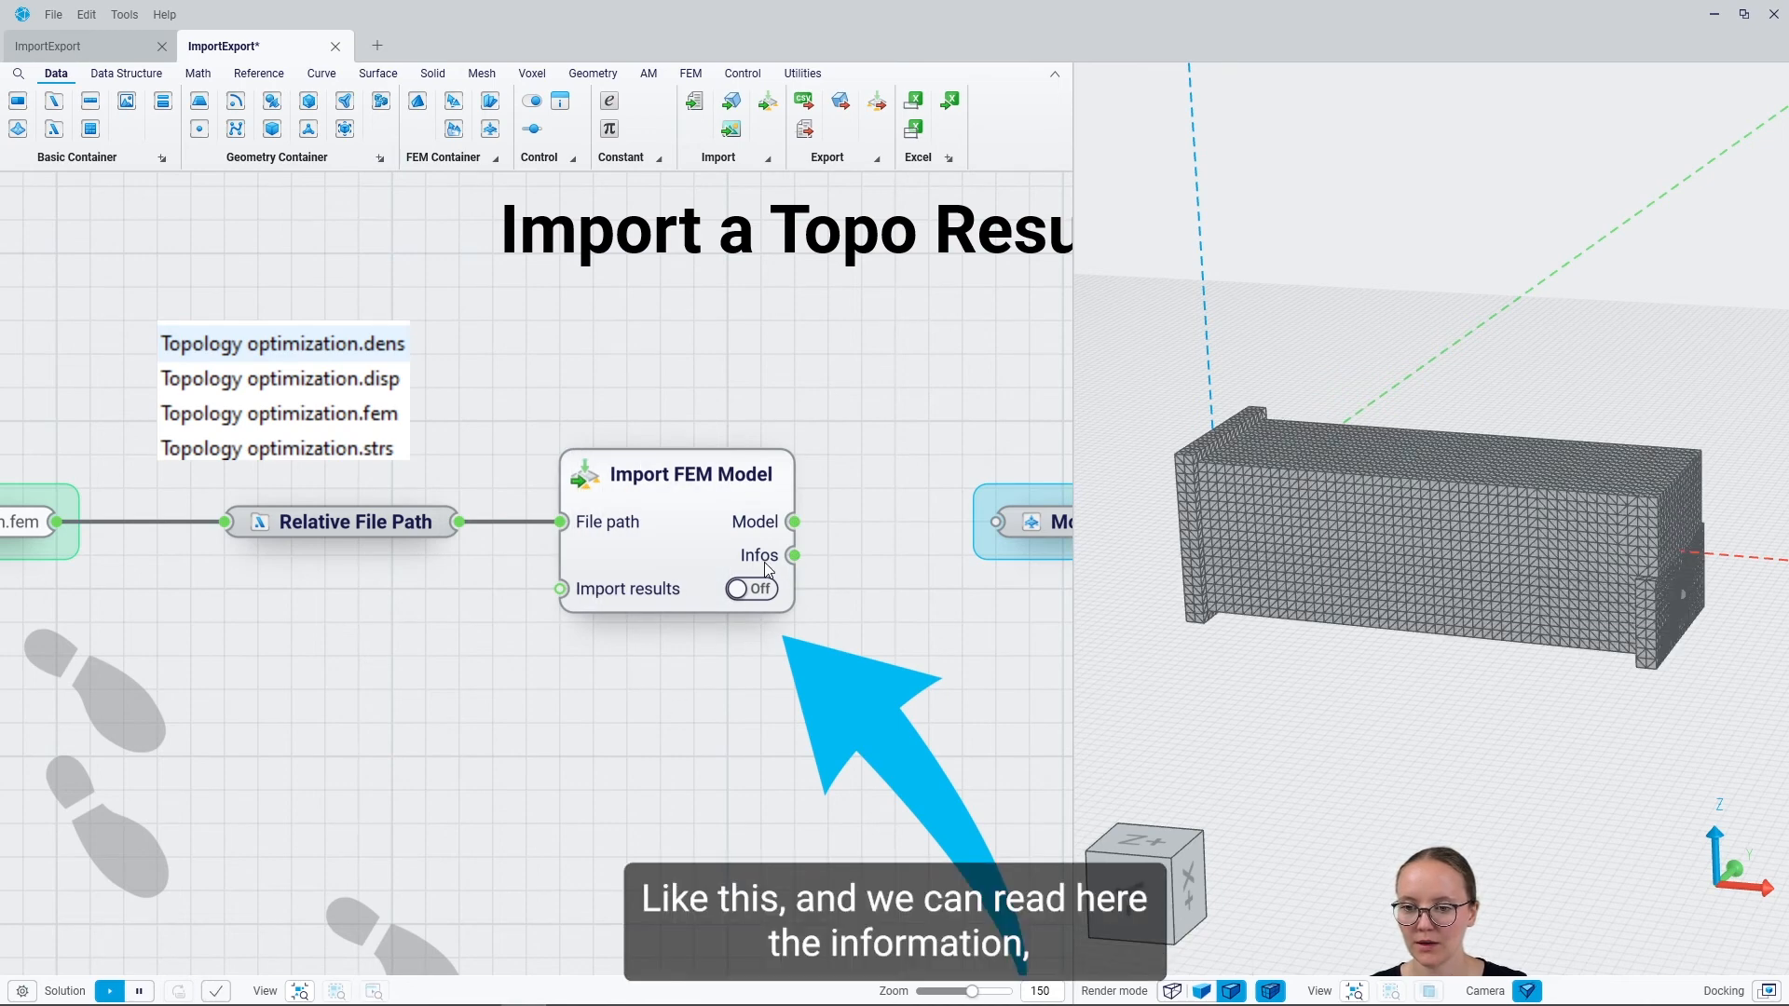
mouse_move(766, 568)
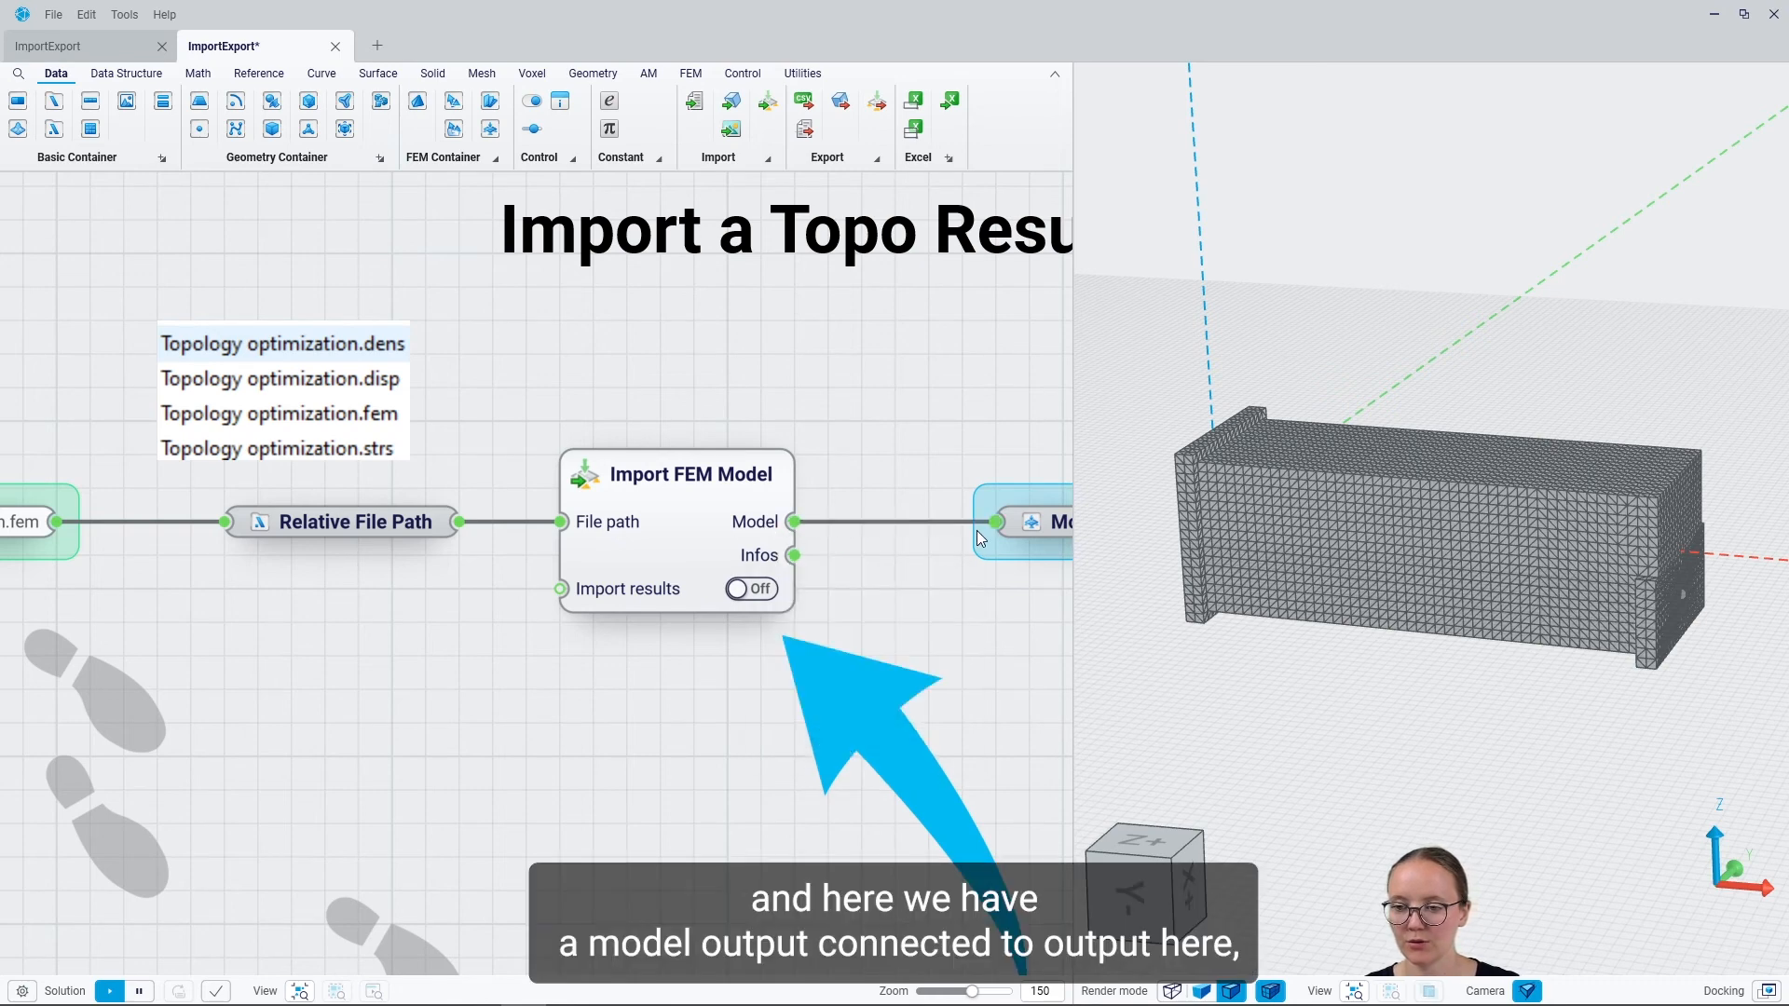
Step: In the Display the Imported Model section, feed Model into a new Result Isomesh component and link its Isomesh output to the output panel
middle_drag(977, 529, 819, 541)
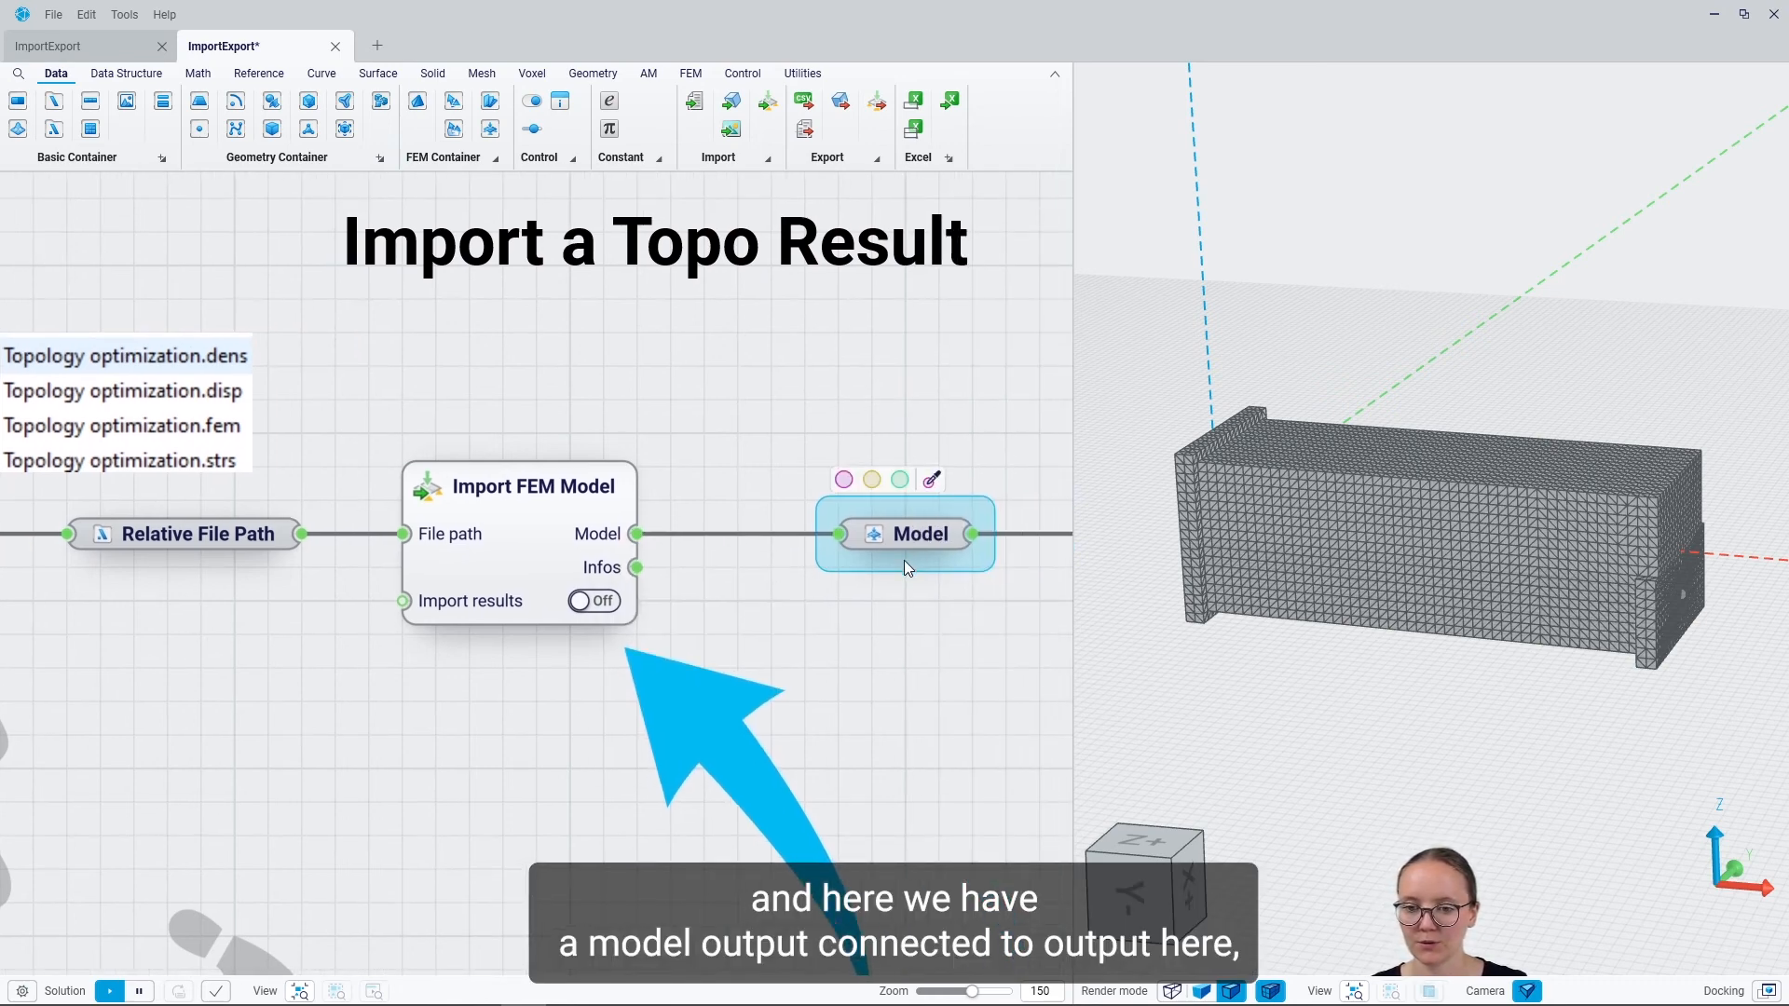
scroll(426, 552, down, 1)
scroll(425, 550, down, 3)
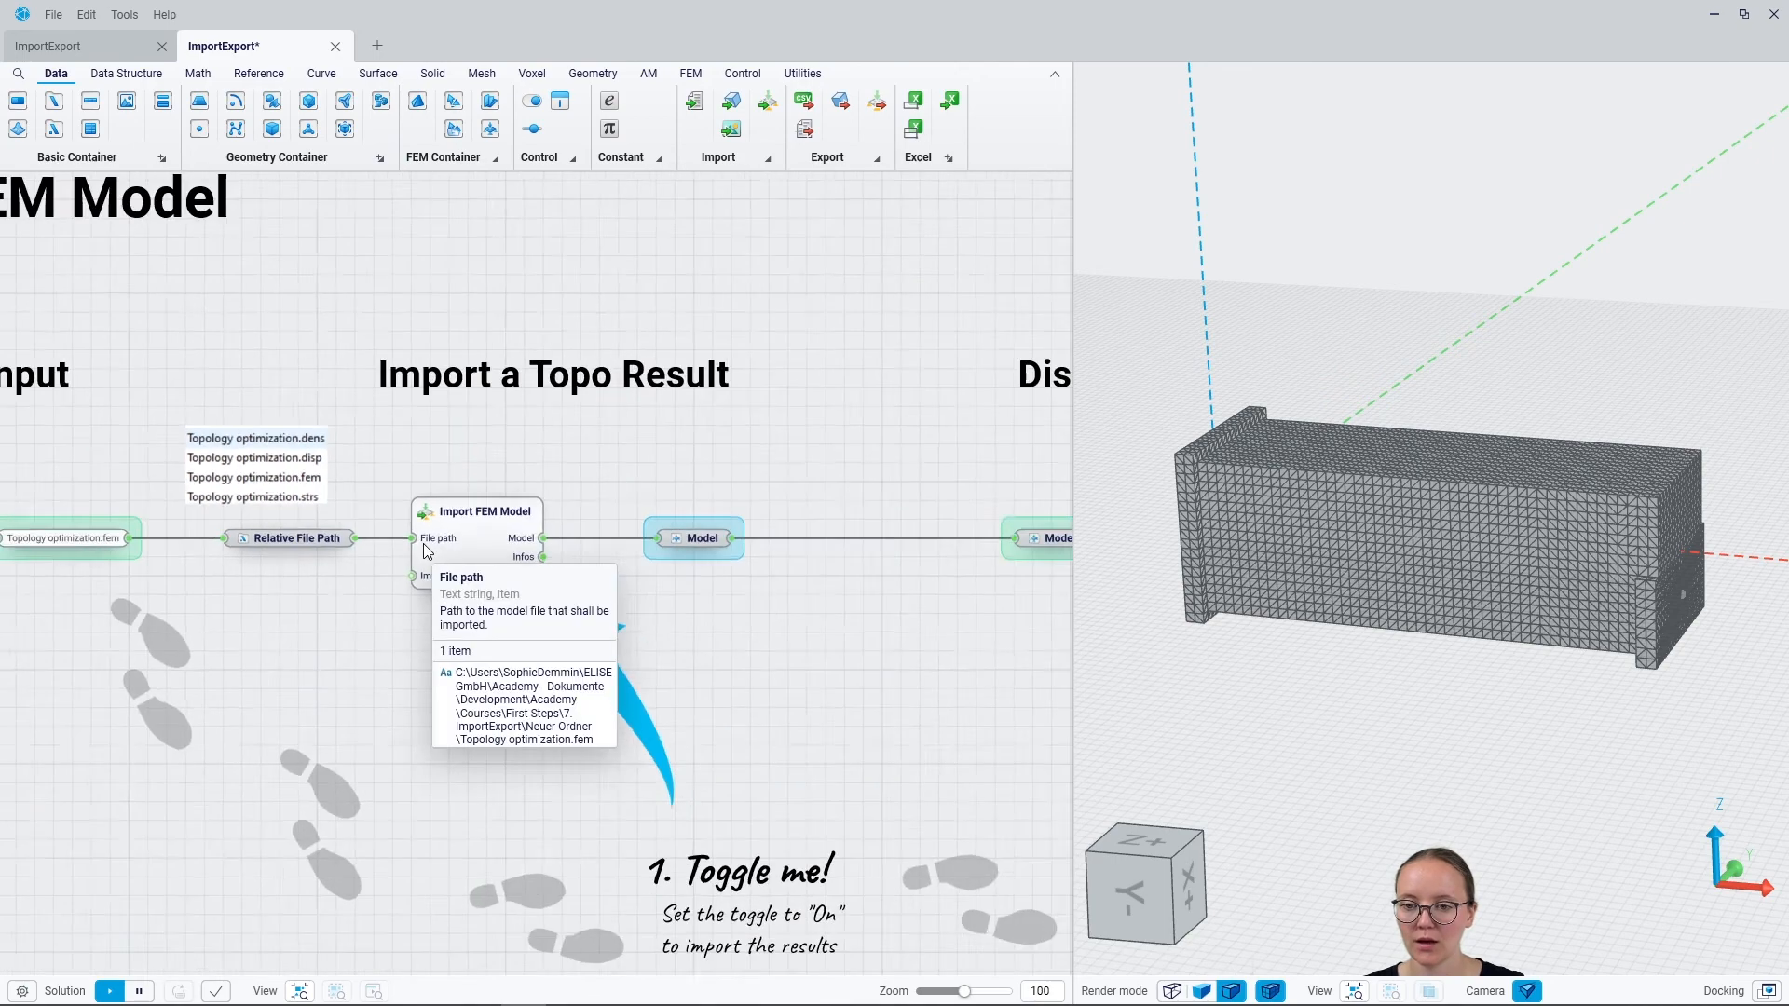
scroll(801, 570, up, 4)
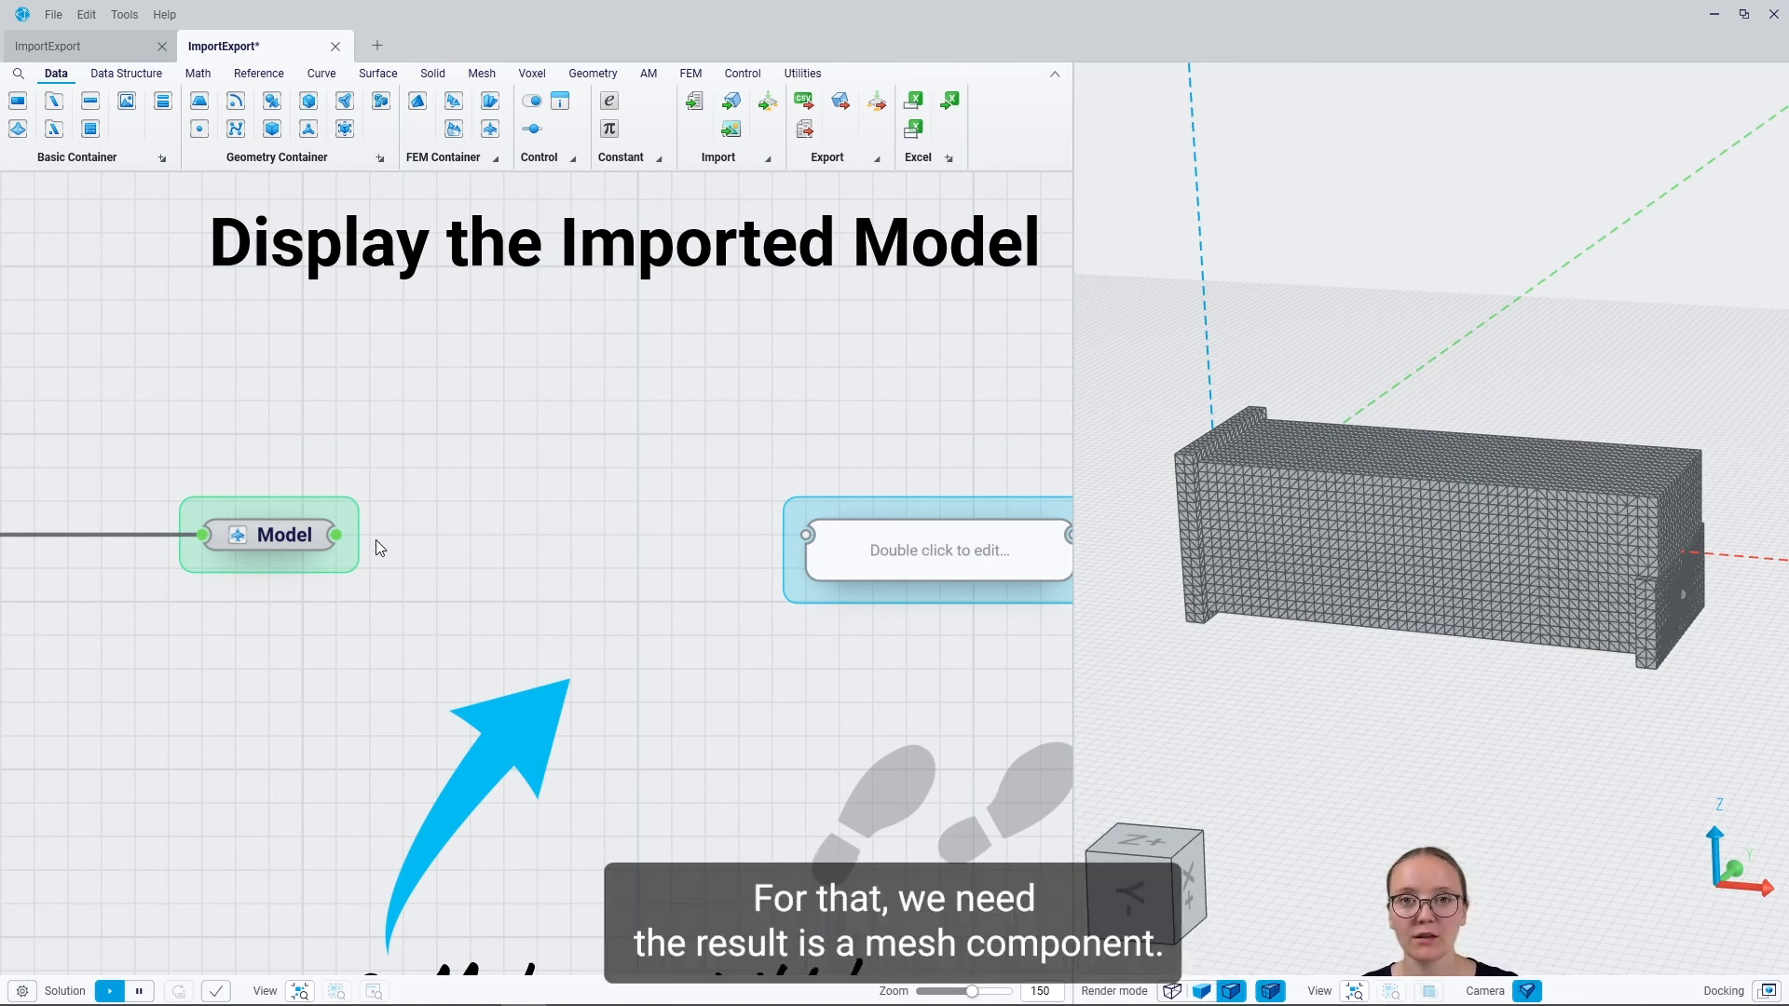
drag(336, 534, 458, 550)
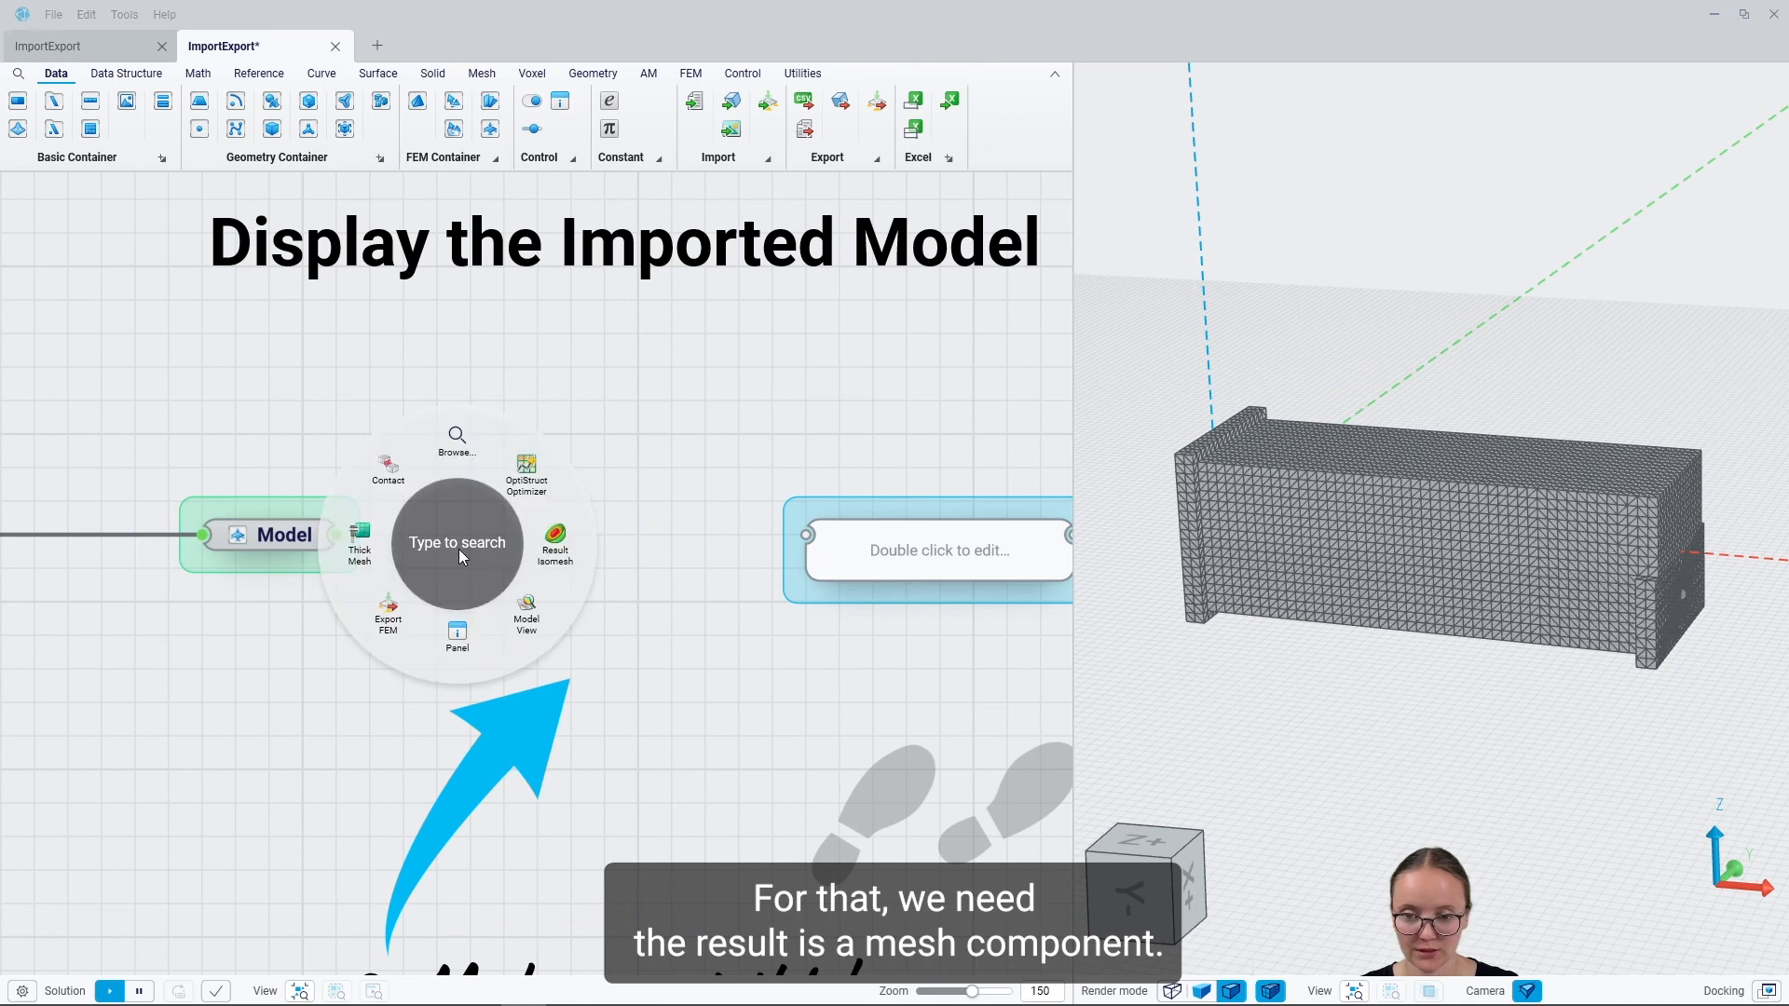
click(565, 545)
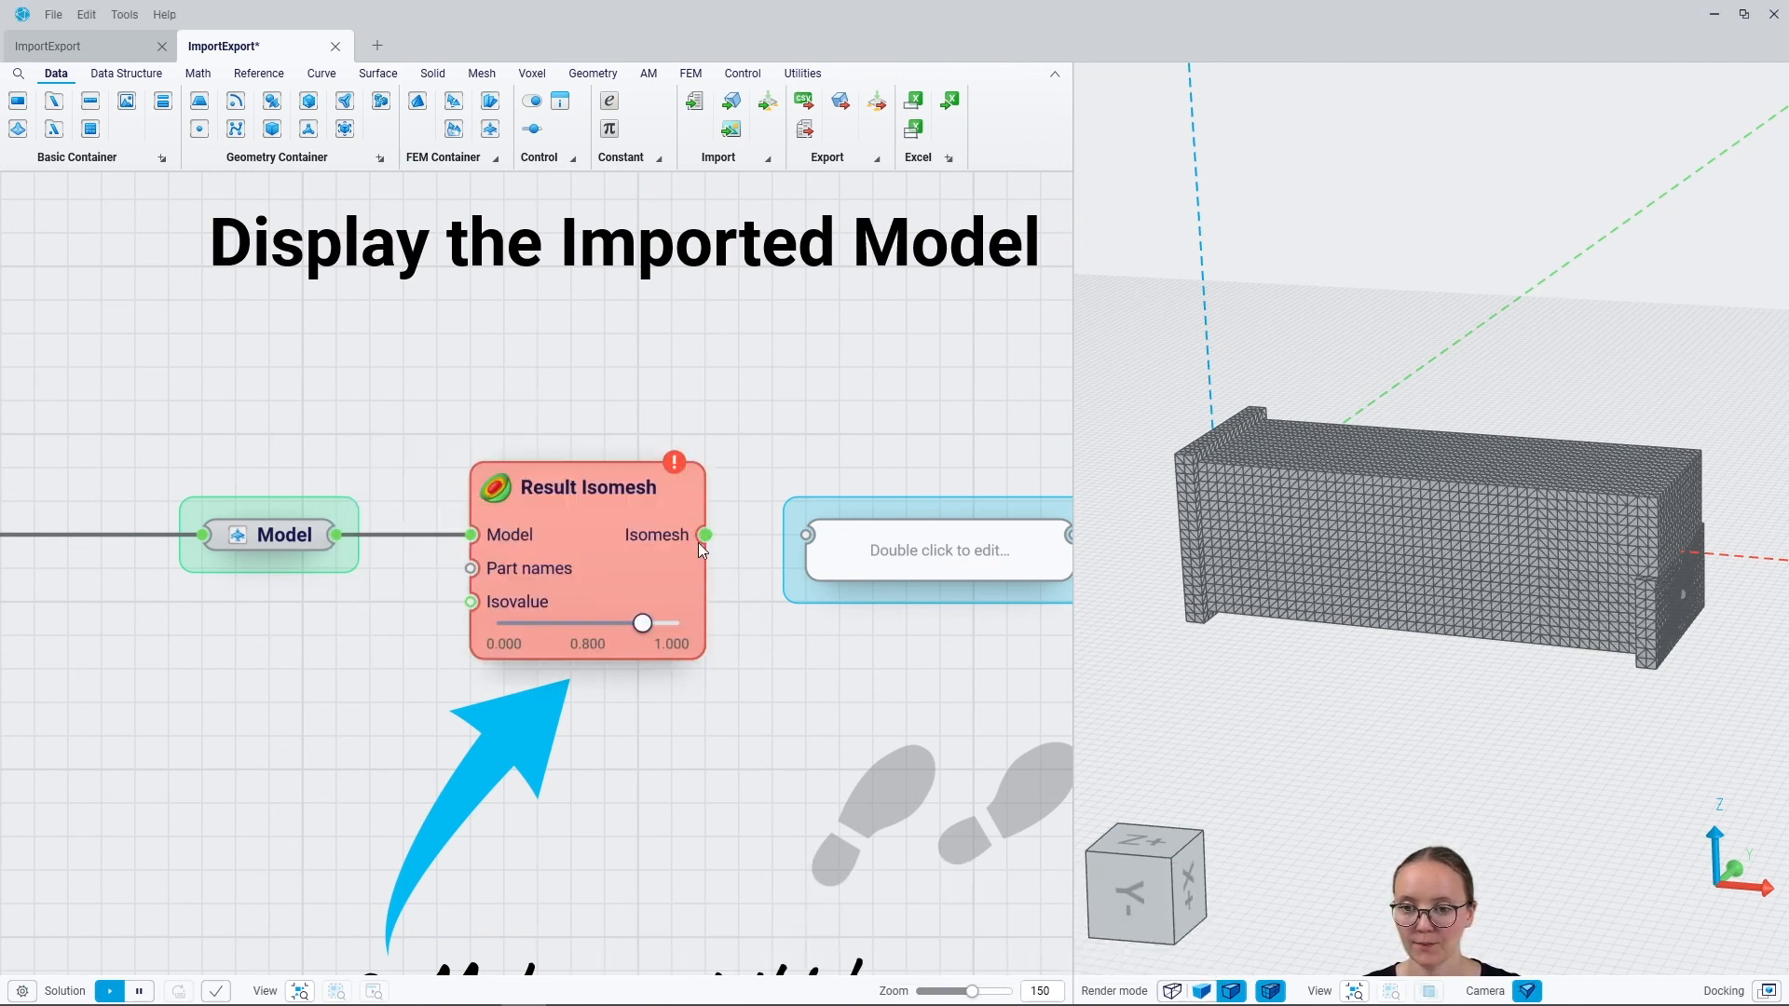
drag(829, 506, 808, 535)
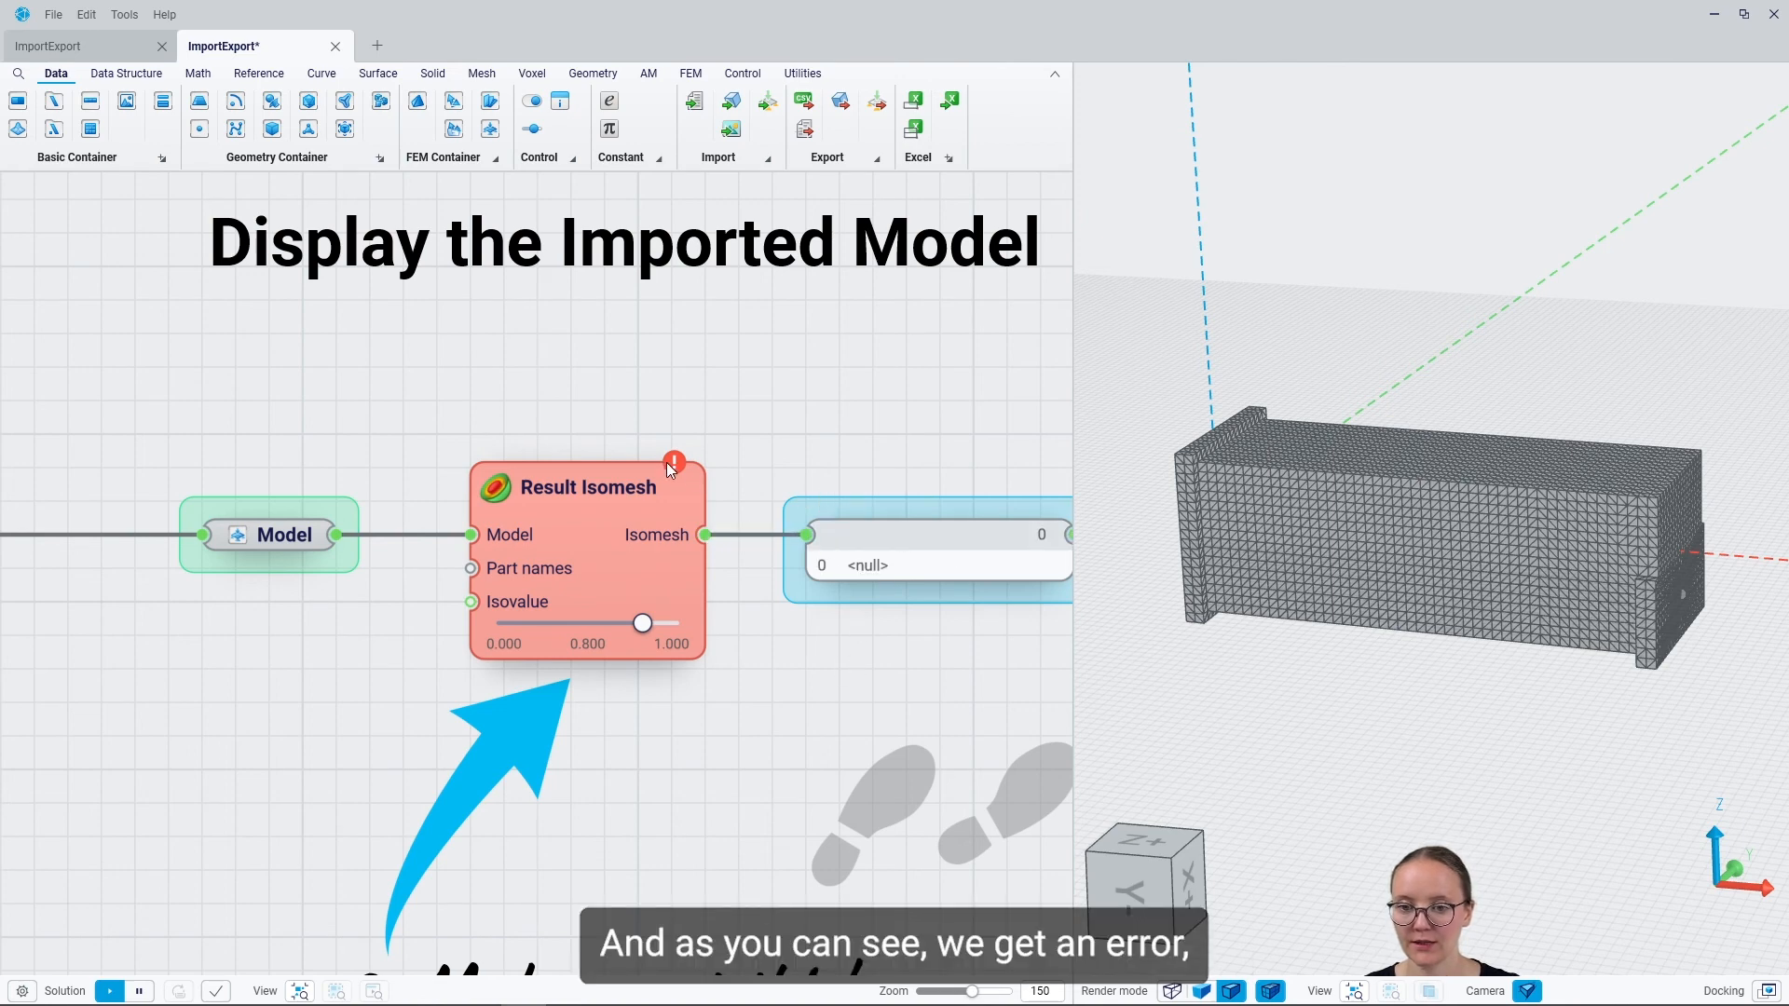
Step: Check the error on Result Isomesh and switch on Import results in the Import FEM Model component
mouse_move(670, 466)
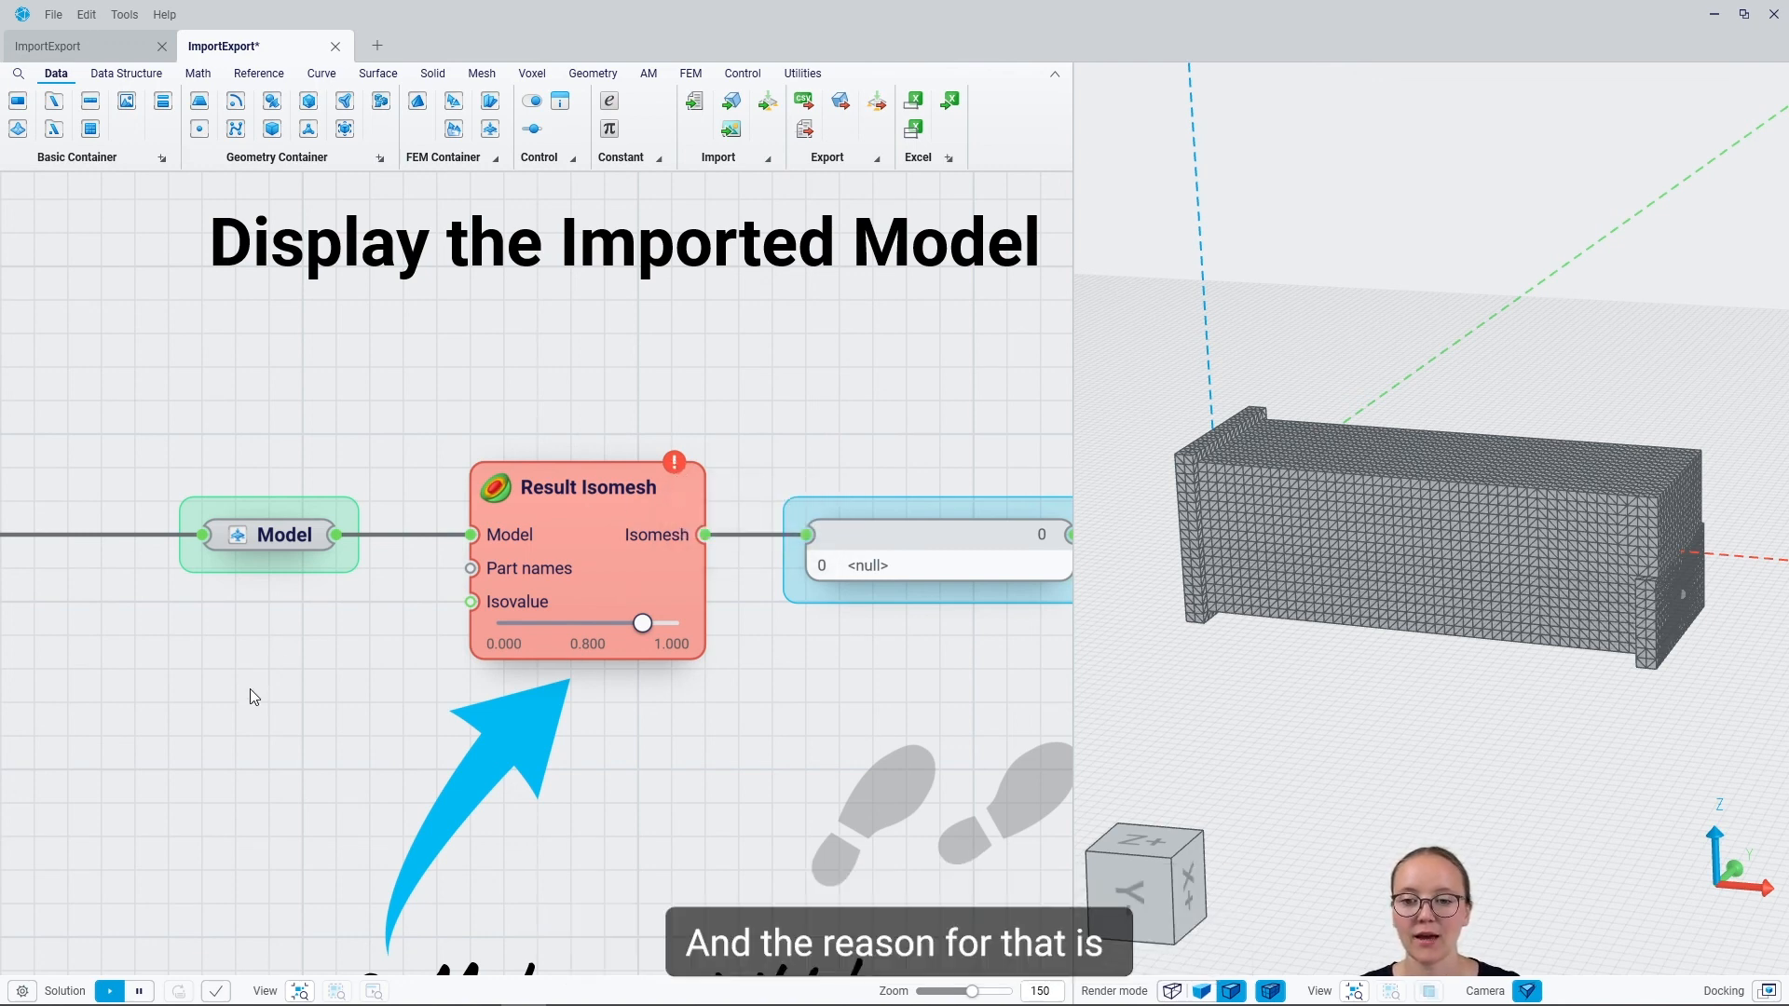
right_drag(252, 687, 606, 652)
right_drag(229, 663, 960, 634)
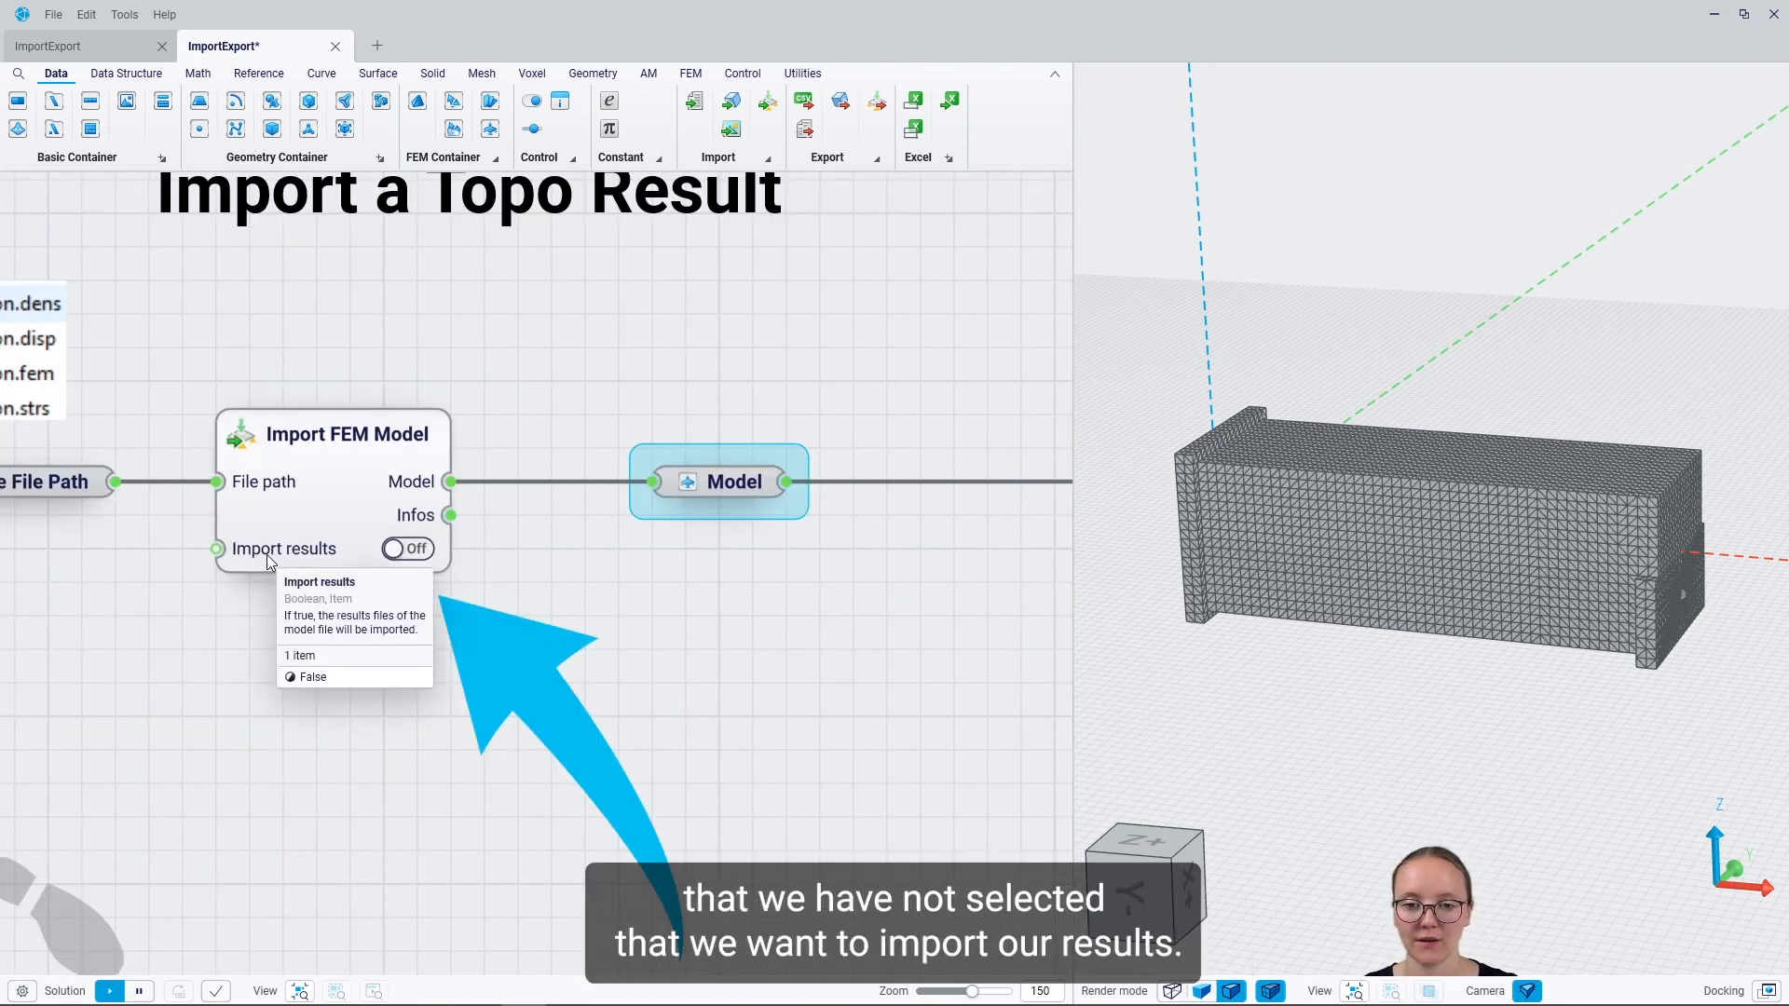
mouse_move(304, 554)
right_drag(326, 698, 603, 705)
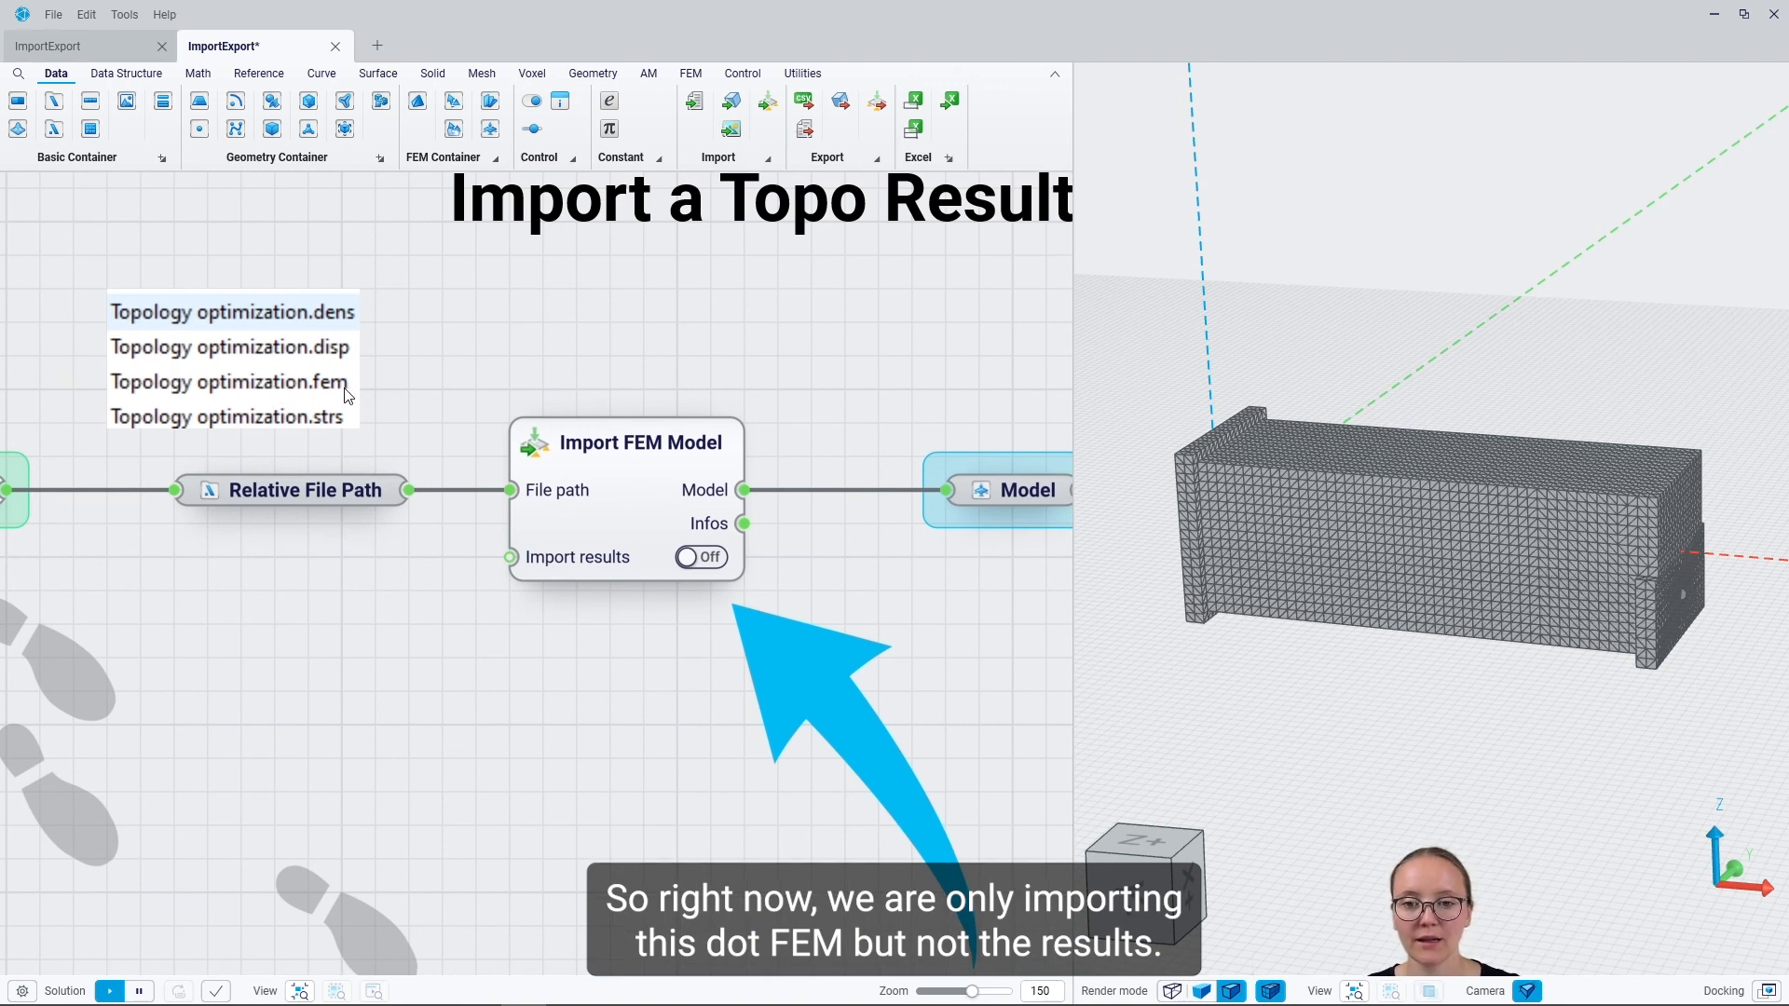
click(700, 557)
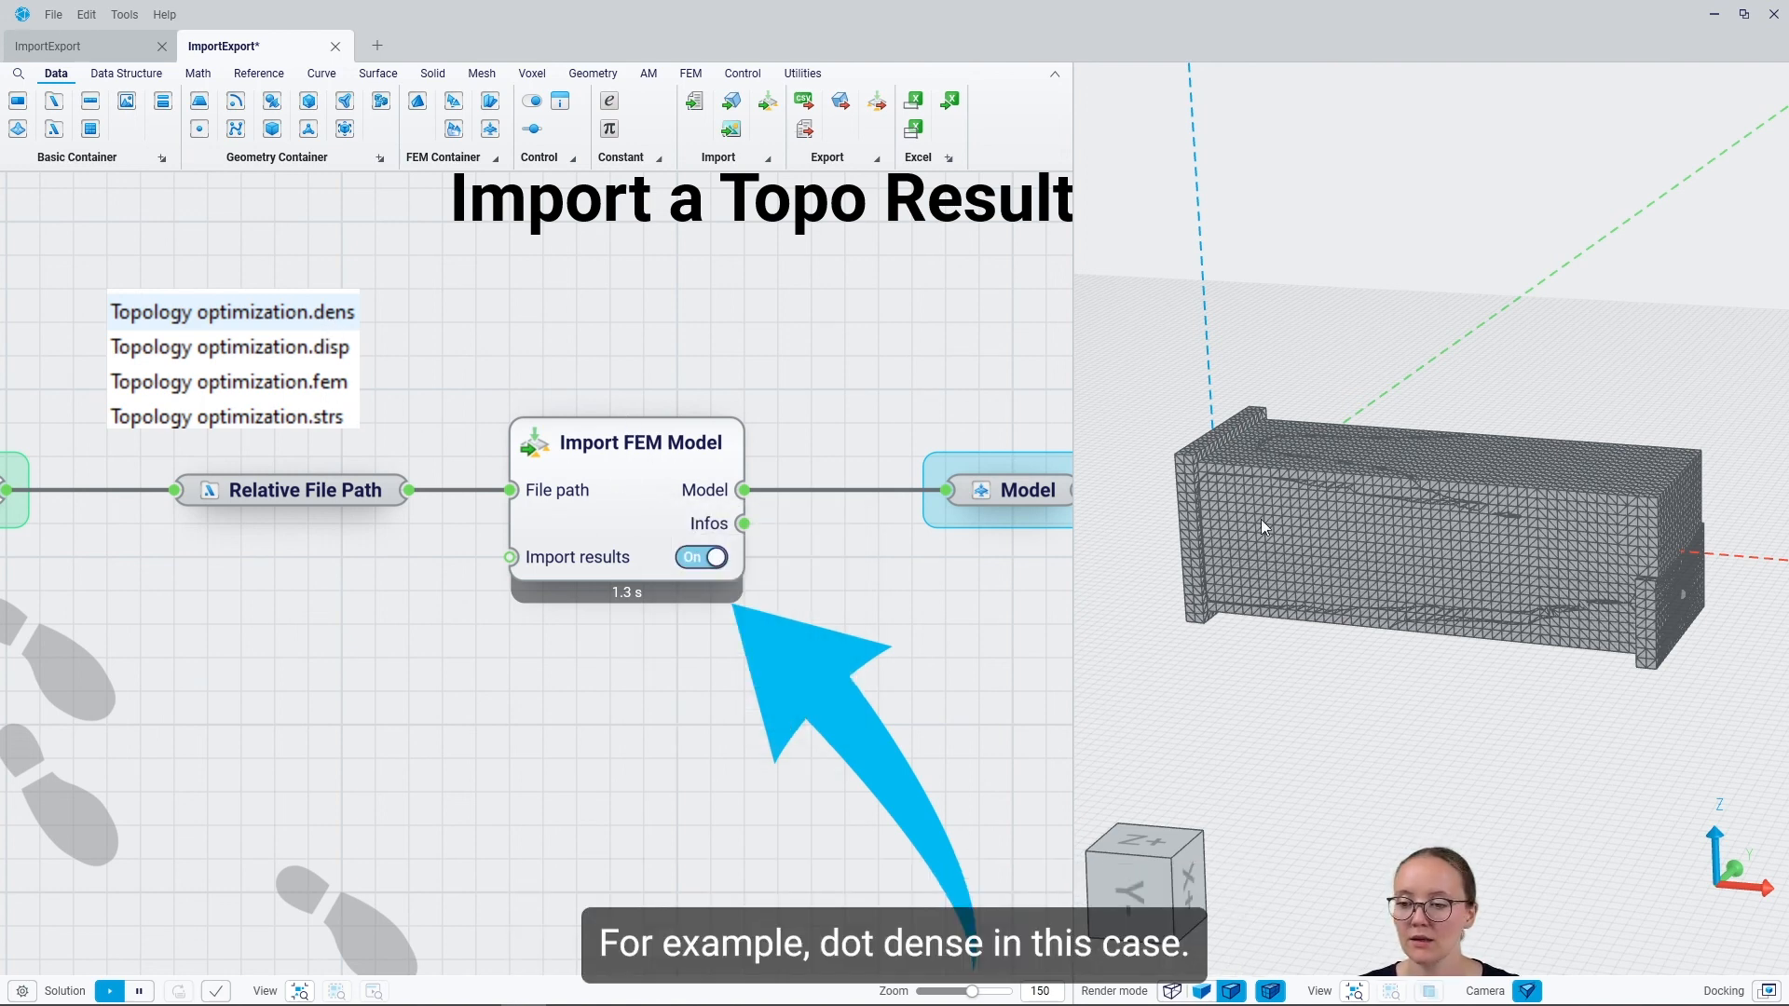
Step: Hide the imported FEM model in the 3D view and show the geometry of the Result Isomesh component
click(1362, 571)
key(h)
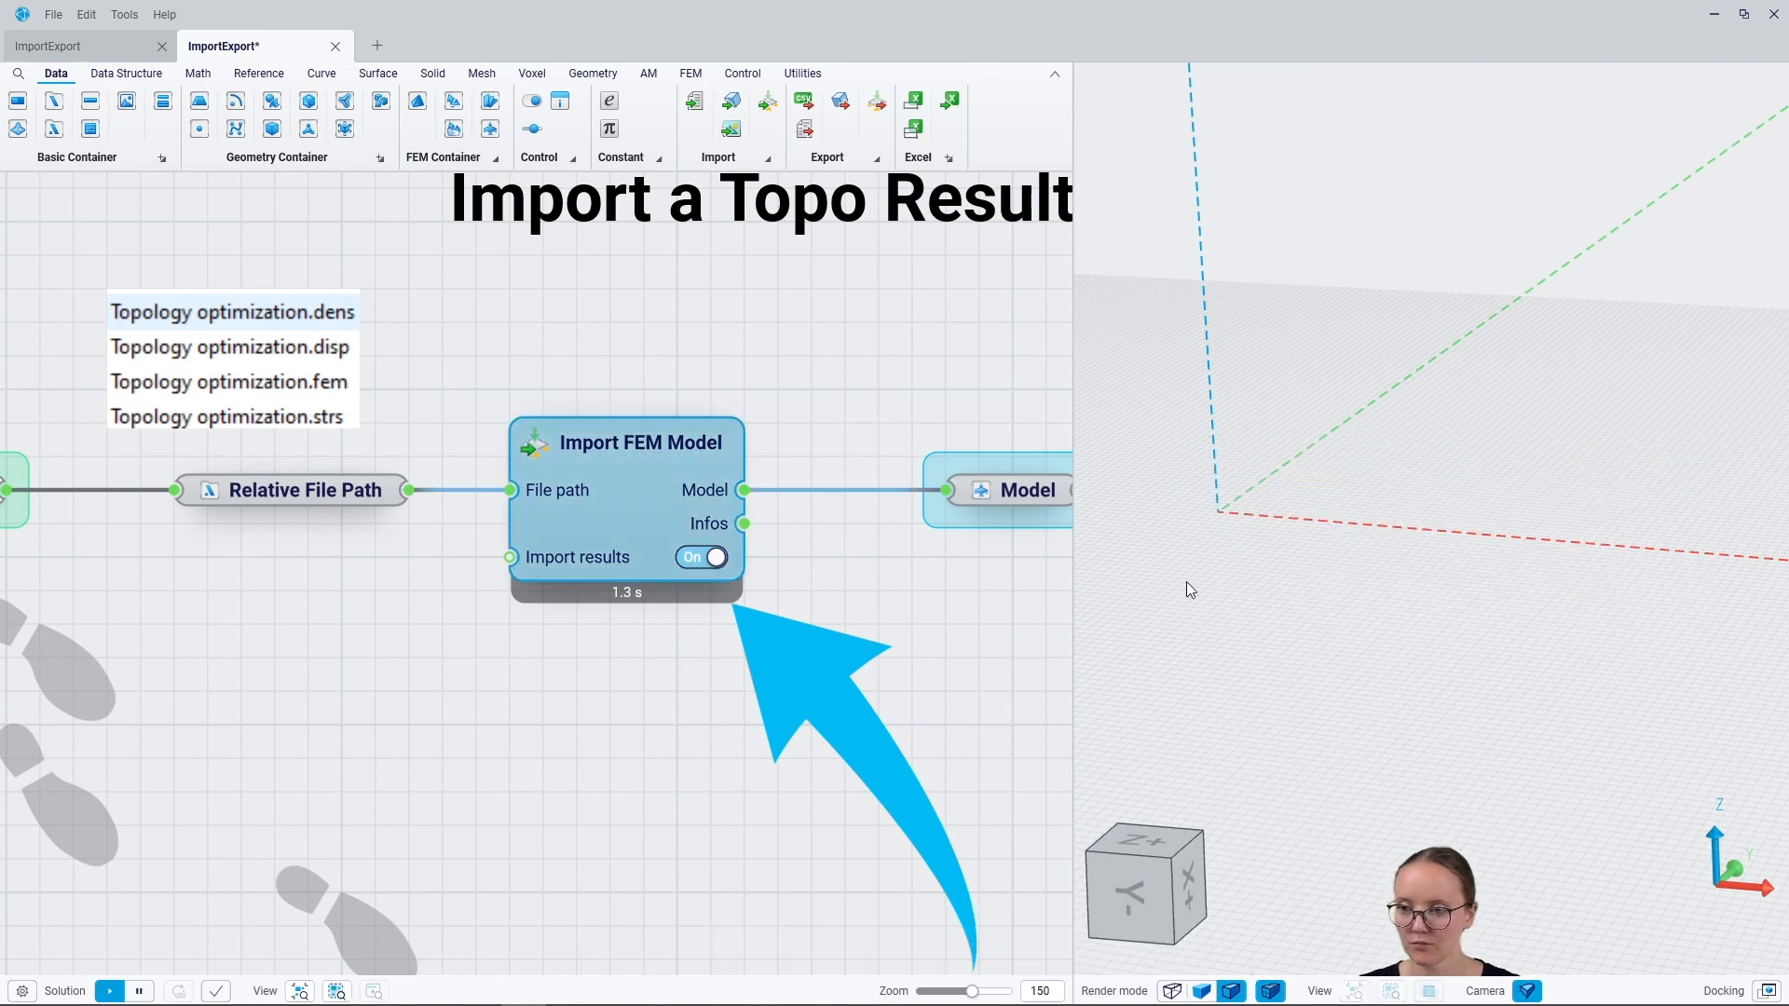
click(930, 561)
right_drag(969, 579, 624, 566)
mouse_move(870, 568)
right_down()
mouse_move(411, 563)
mouse_move(491, 561)
mouse_move(469, 561)
right_up()
click(754, 471)
key(h)
click(886, 650)
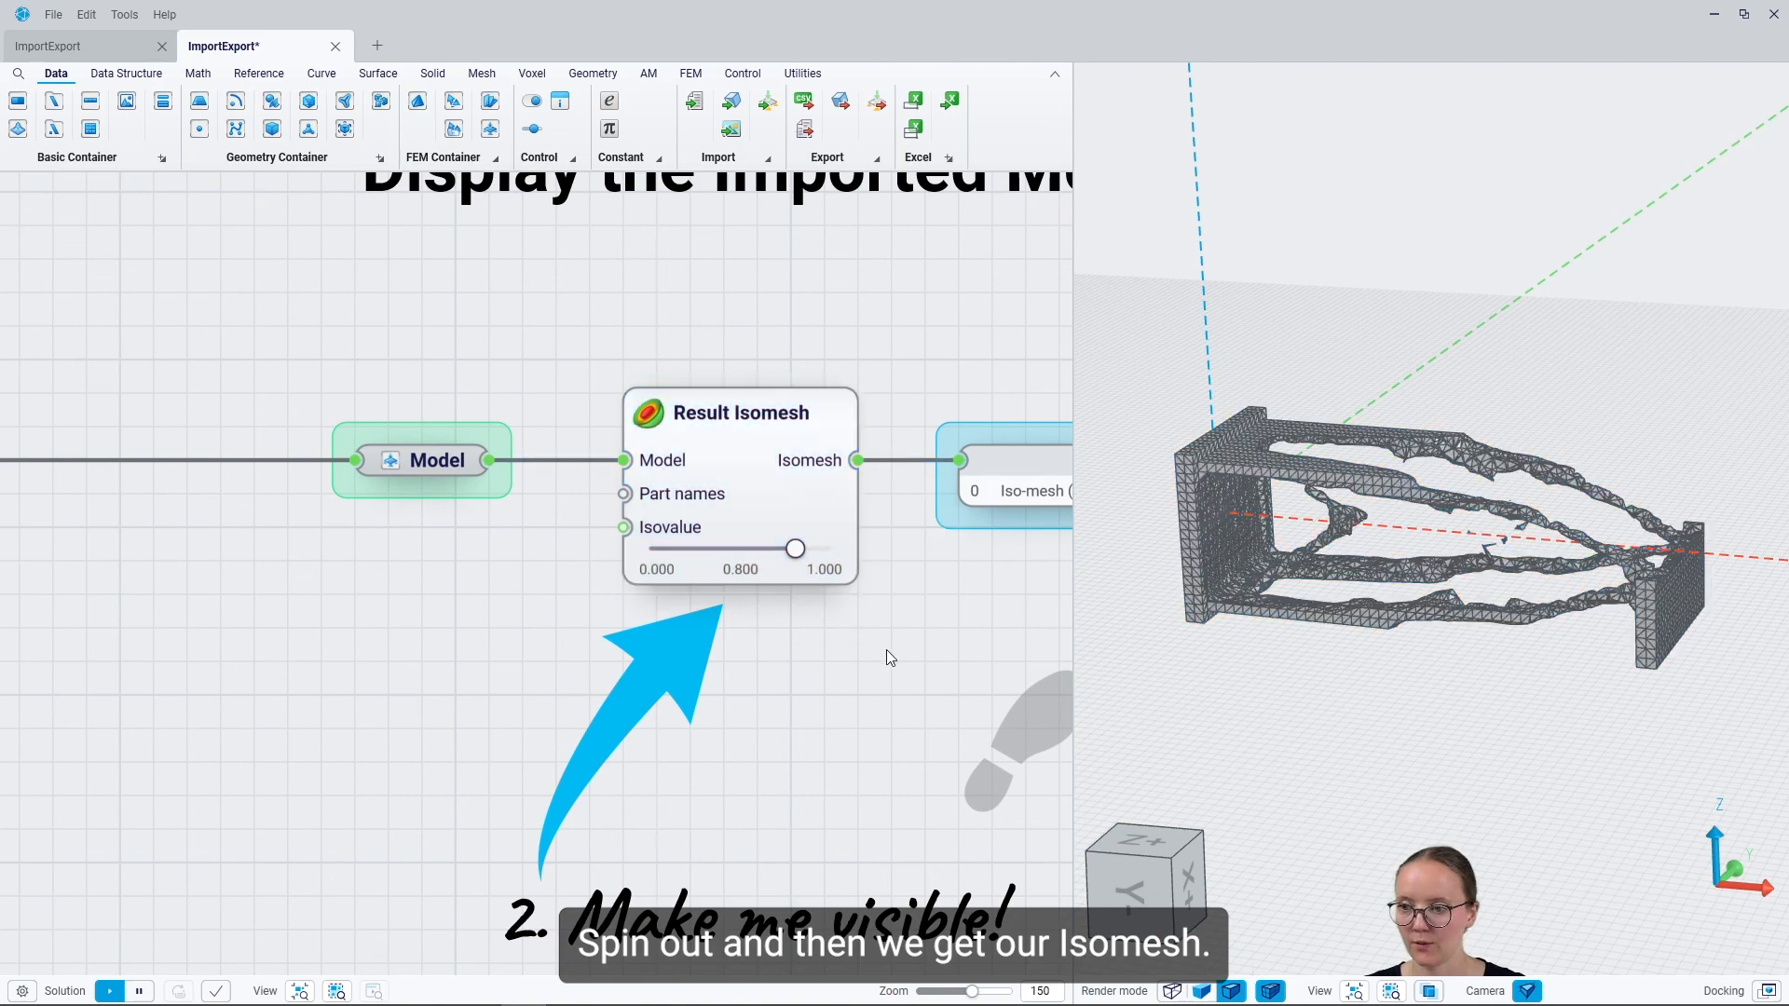
Step: Set the Isovalue of the Result Isomesh component to about 0.474
drag(795, 548, 735, 549)
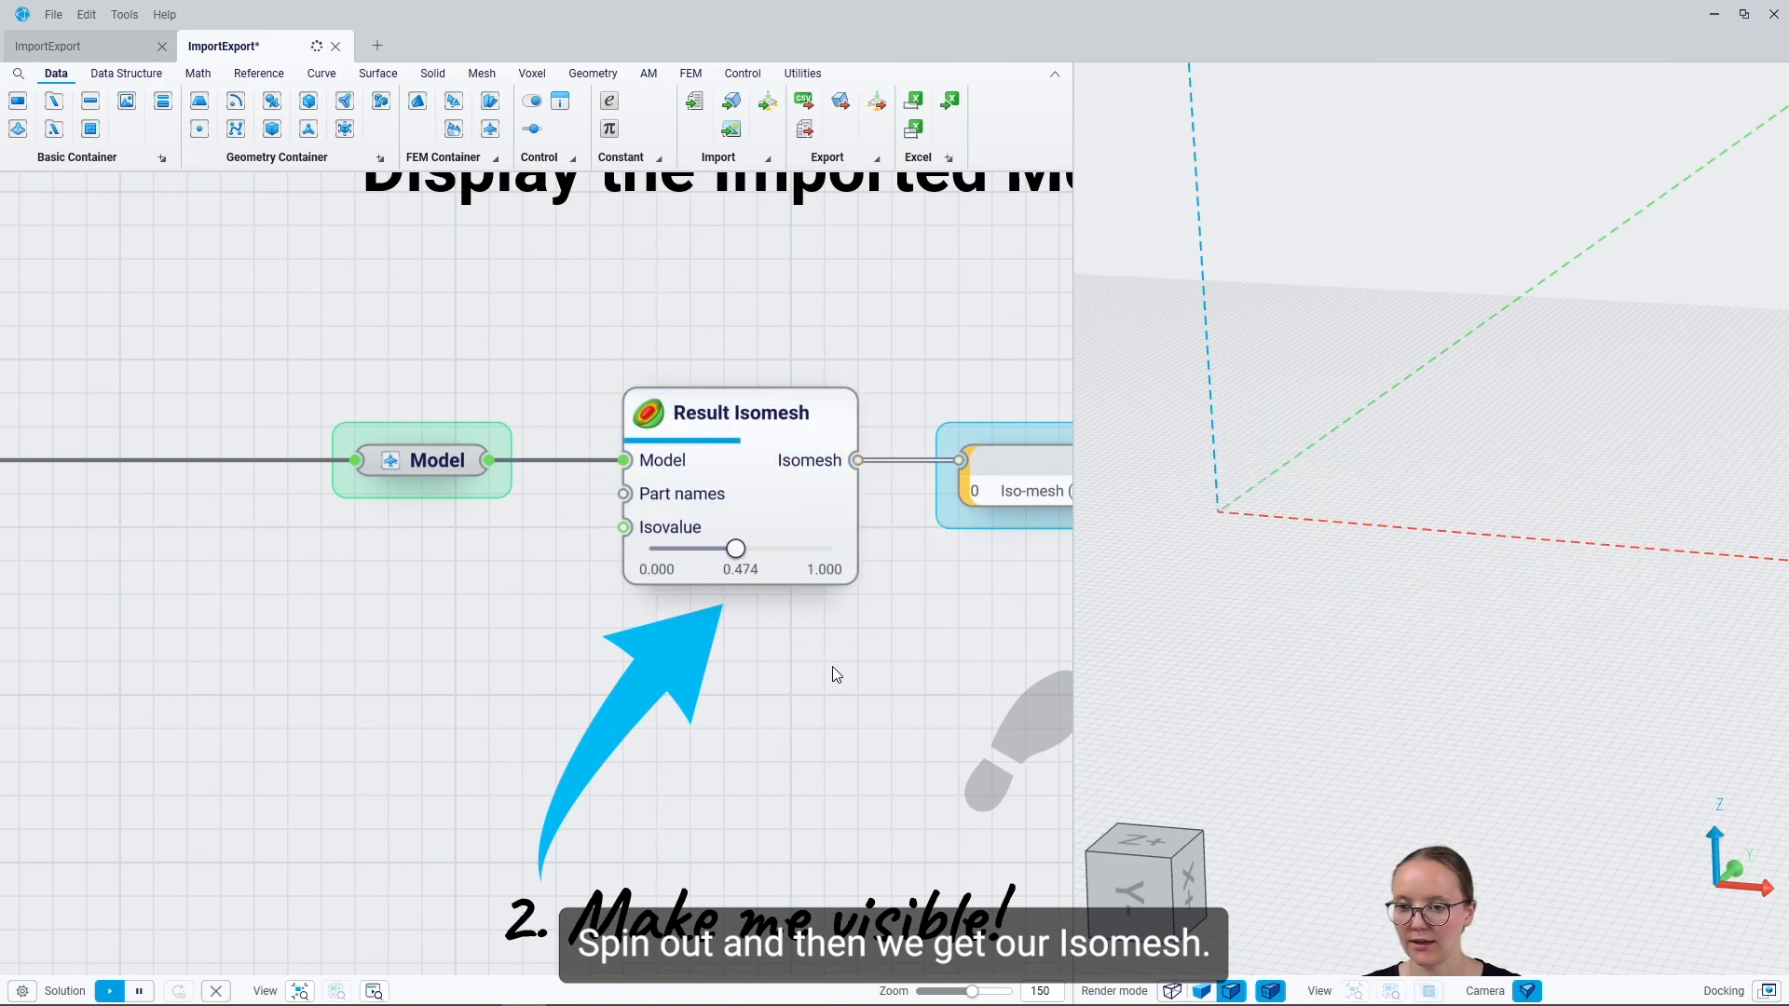
drag(1434, 597, 1584, 555)
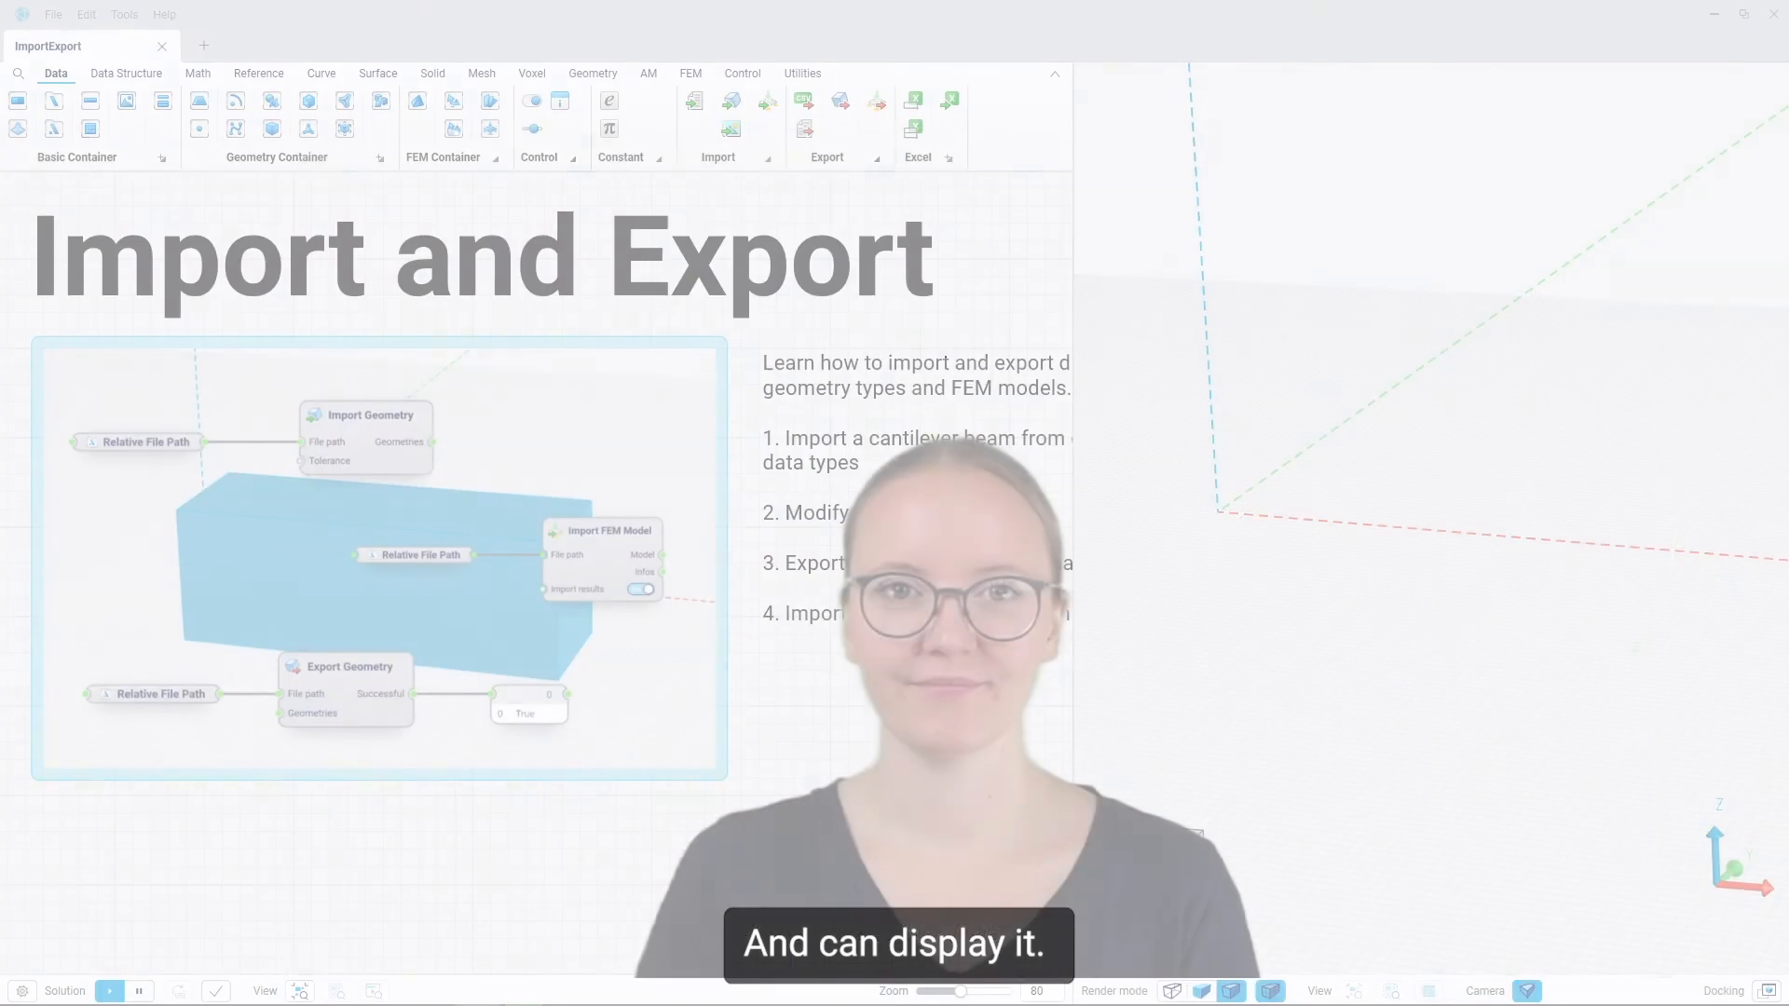